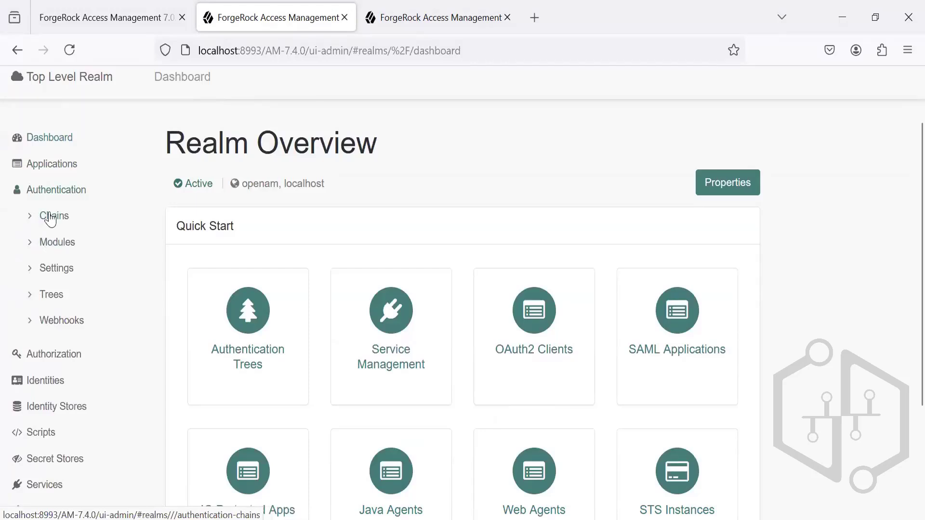
# Step: Open the Top Level Realm's authentication modules list and review the modules with their types and chains
pyautogui.click(50, 217)
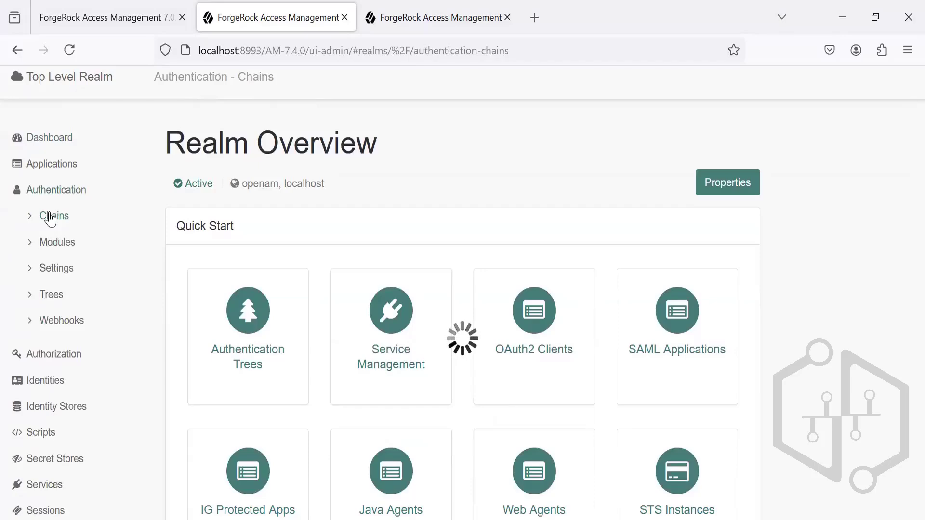
pyautogui.click(61, 243)
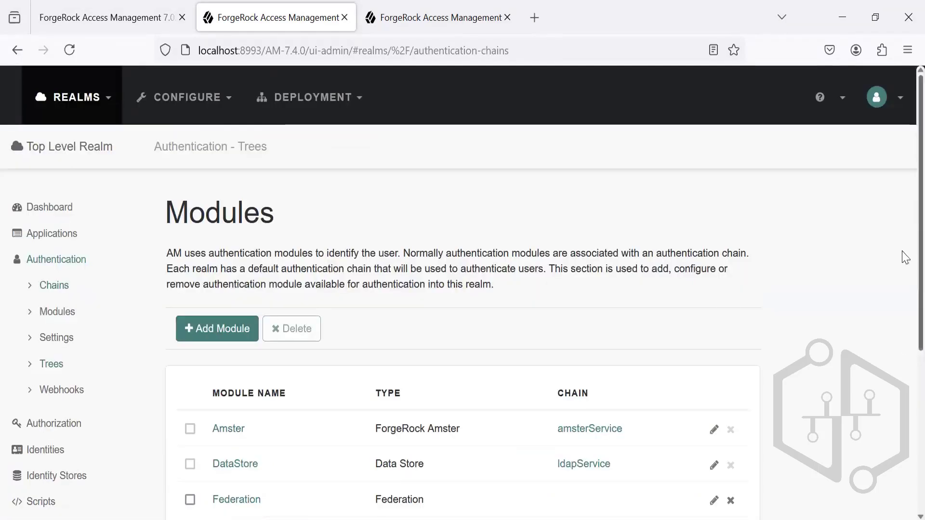
pyautogui.scroll(-5, 904, 337)
pyautogui.scroll(3, 903, 338)
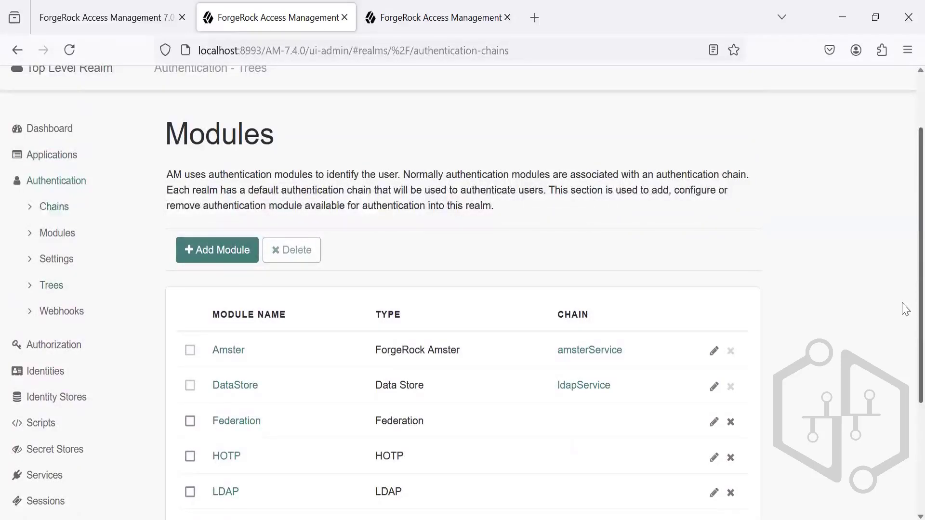
pyautogui.scroll(-3, 903, 347)
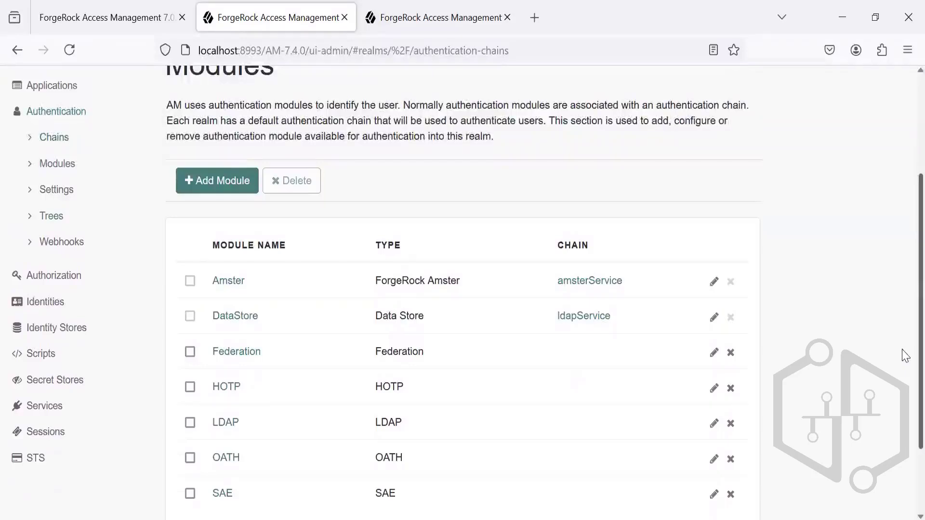
pyautogui.moveTo(902, 350); pyautogui.dragTo(902, 351)
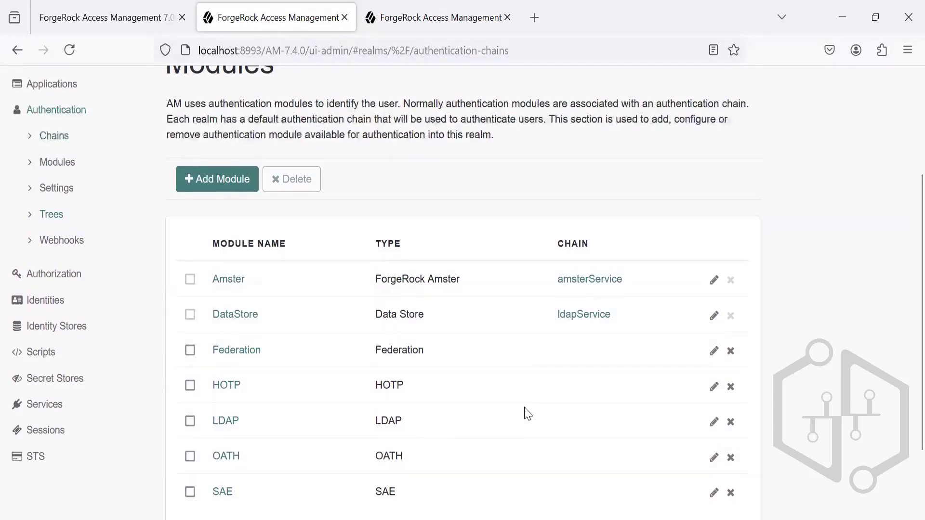
pyautogui.scroll(1, 904, 330)
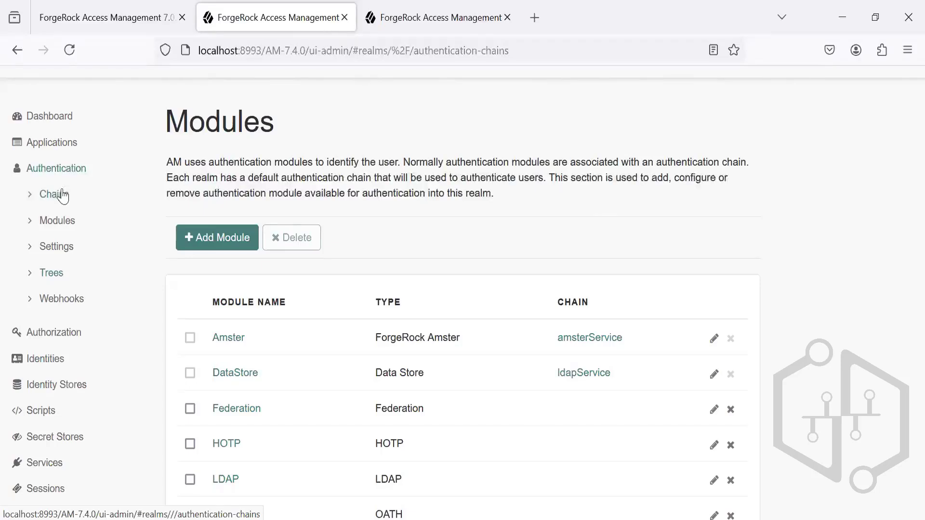
# Step: Look through the realm's list of authentication trees and open the form for creating a new tree
pyautogui.click(52, 275)
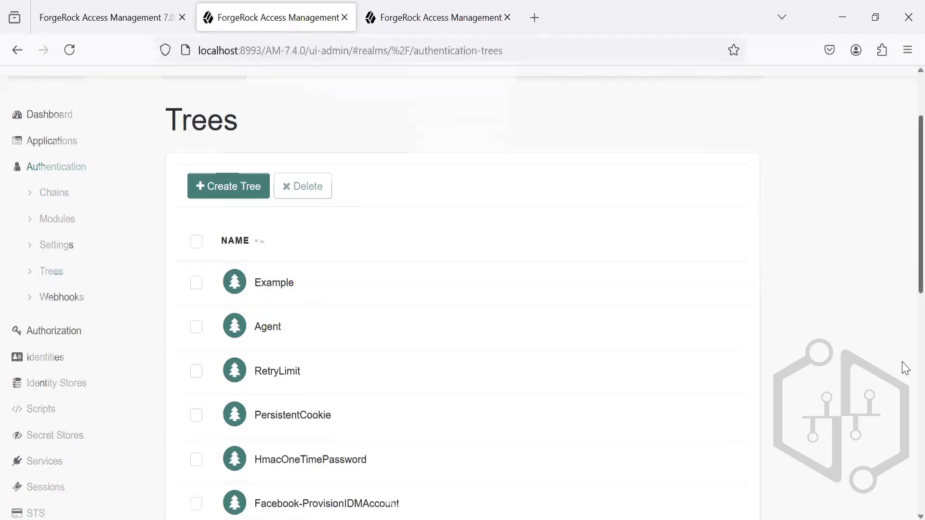
pyautogui.scroll(-10, 903, 376)
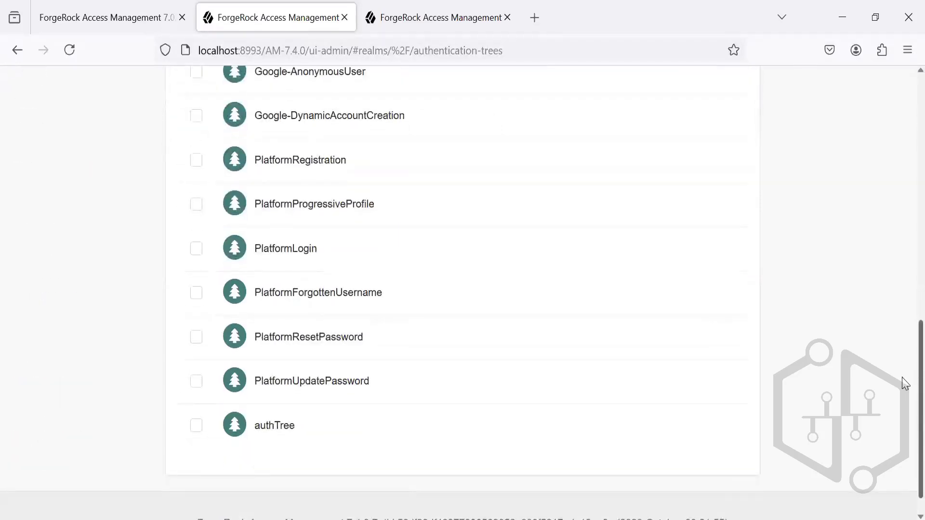
pyautogui.scroll(10, 902, 198)
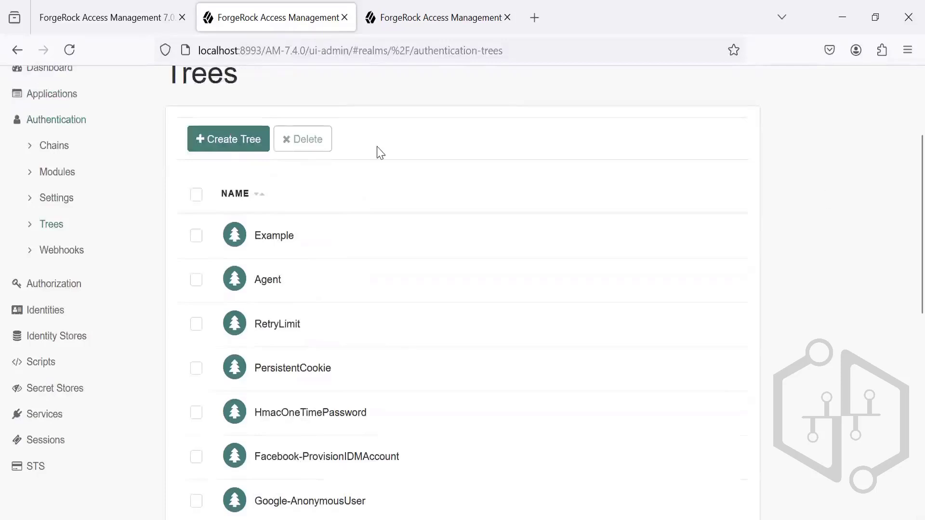
pyautogui.click(230, 151)
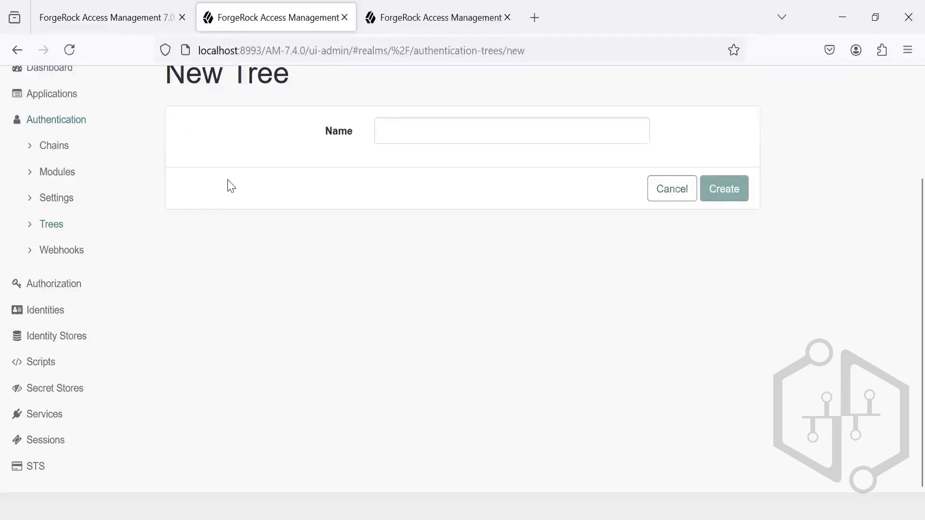
# Step: Revisit the authentication modules list and view the realm's authentication chains
pyautogui.click(61, 178)
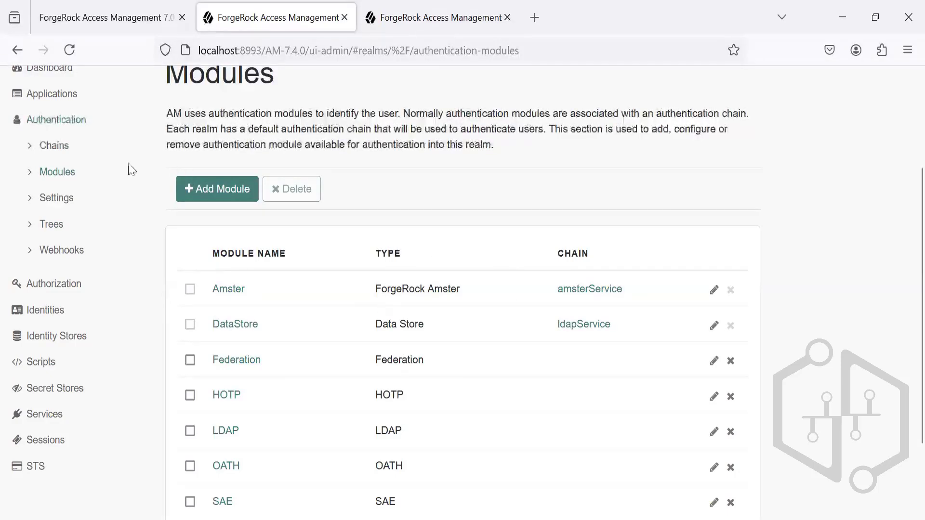
pyautogui.click(66, 152)
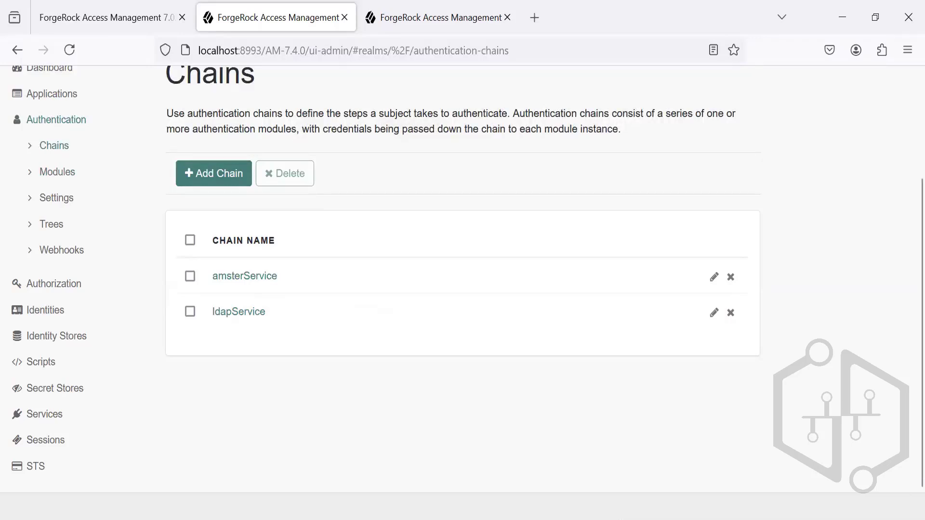
# Step: Switch to the PowerPoint presentation and examine the AM Authentication slide's note about nodes and trees replacing modules and chains
pyautogui.click(434, 518)
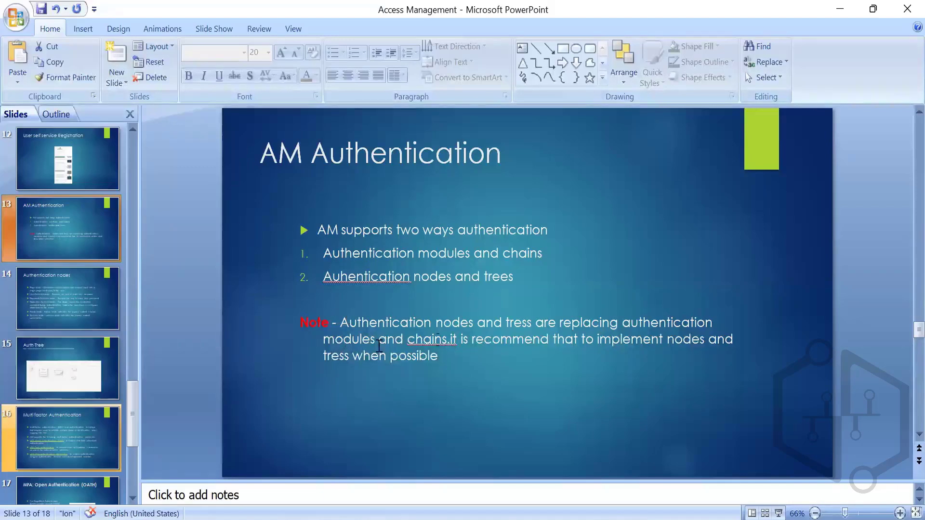
pyautogui.click(356, 320)
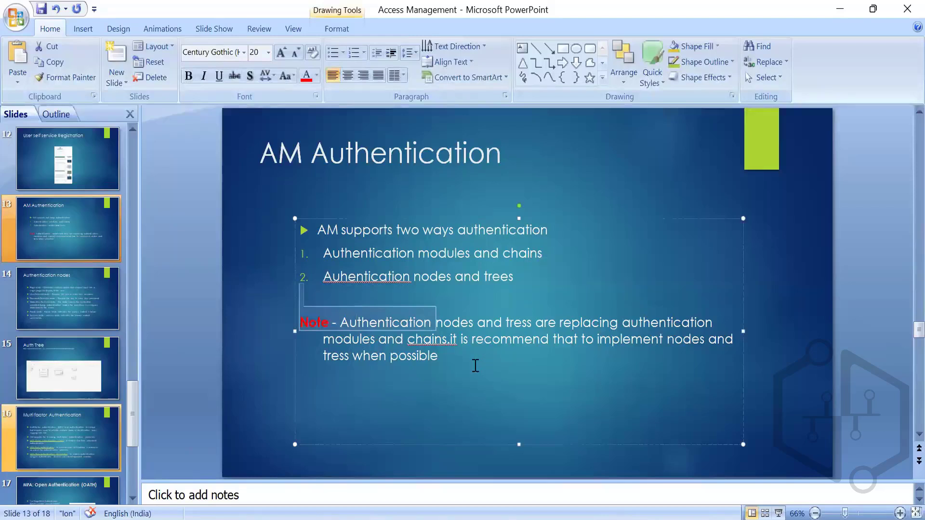
pyautogui.click(475, 366)
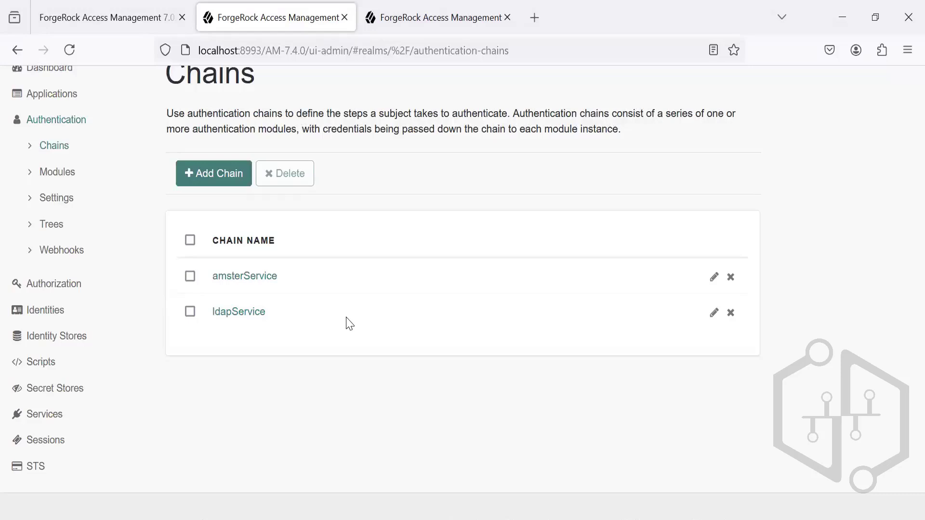
# Step: Back in the ForgeRock console, open the Example authentication tree and browse its available node components, expanding the MFA group
pyautogui.click(52, 225)
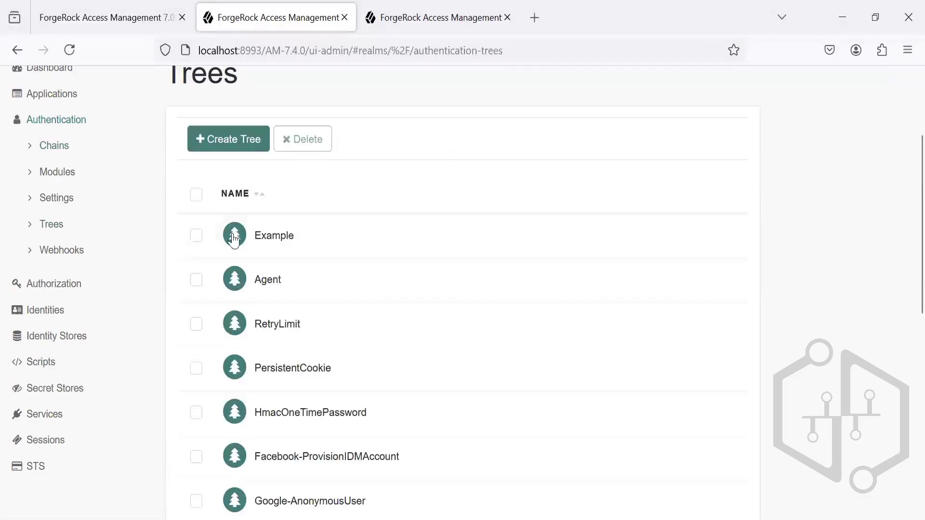
pyautogui.click(271, 236)
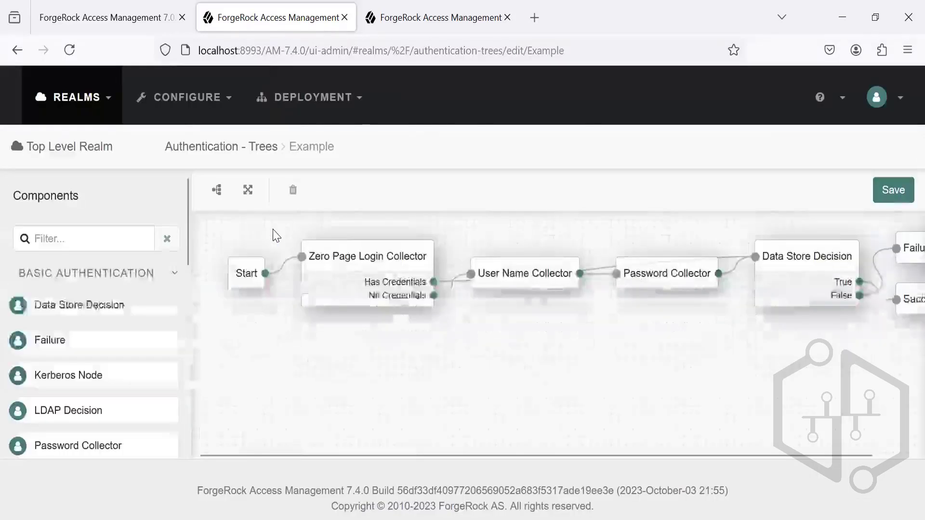
pyautogui.moveTo(187, 236); pyautogui.dragTo(173, 337)
pyautogui.click(173, 337)
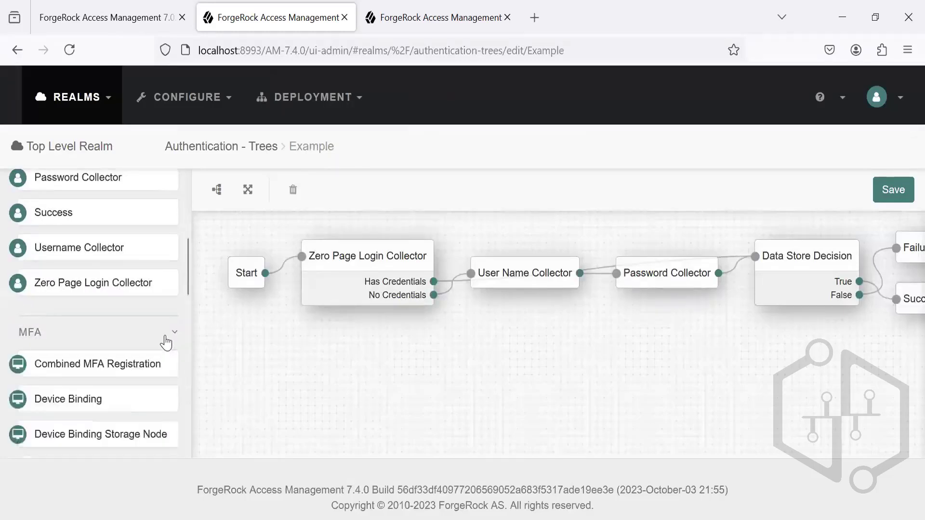
pyautogui.moveTo(185, 241); pyautogui.dragTo(212, 394)
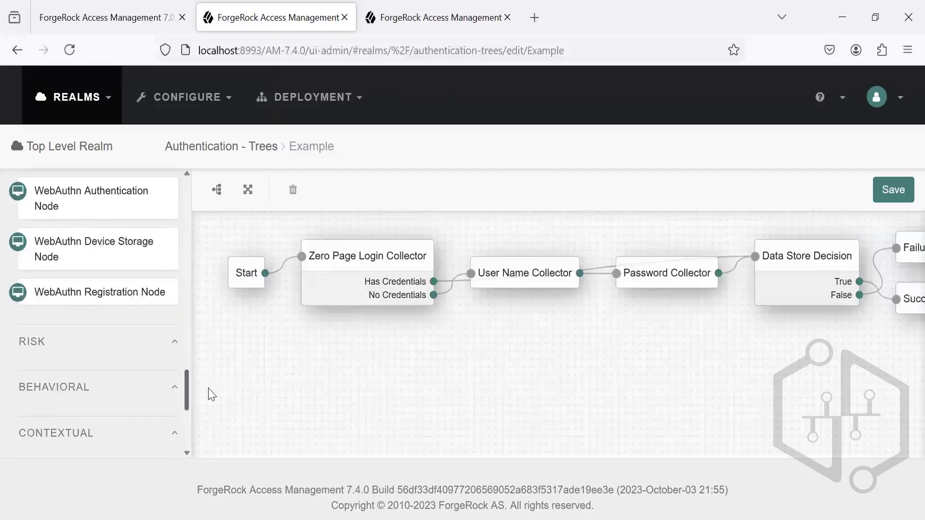
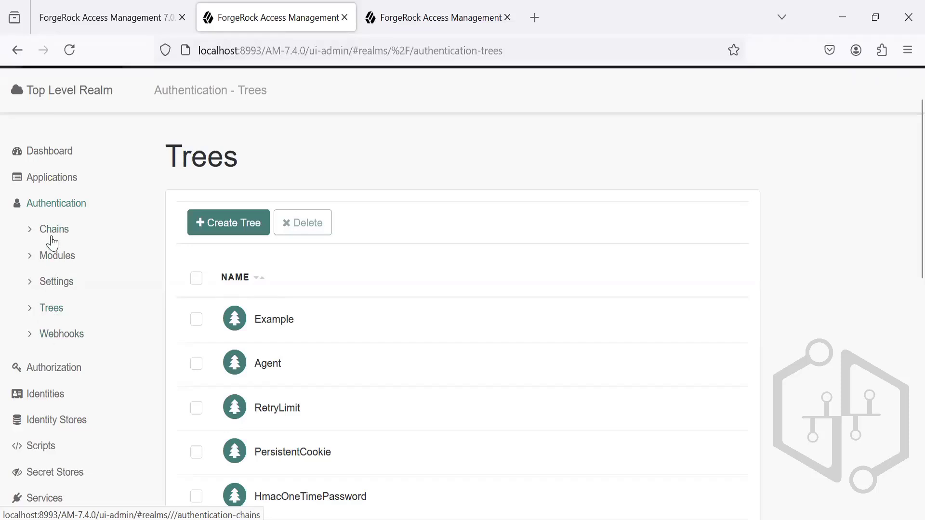
# Step: Review the realm's authentication chains and webhooks pages, and look through the full list of authentication trees
pyautogui.click(30, 238)
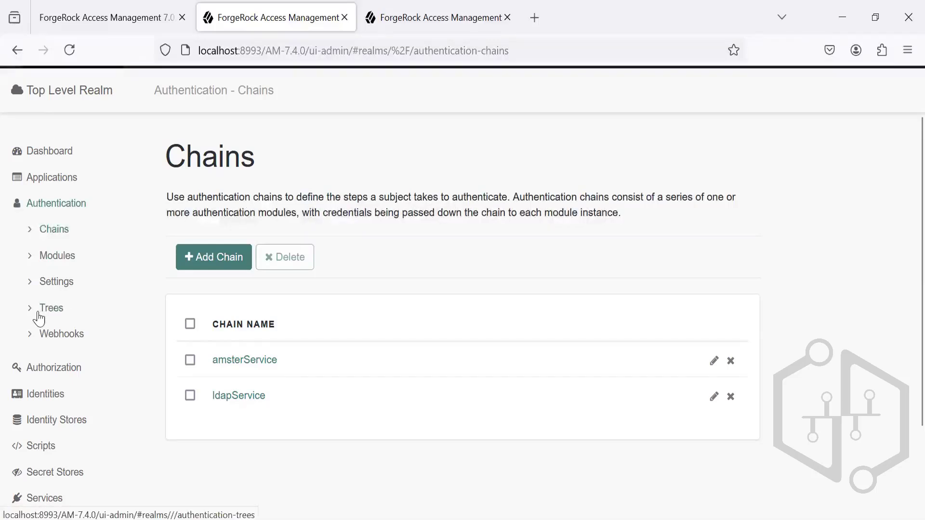
pyautogui.click(32, 337)
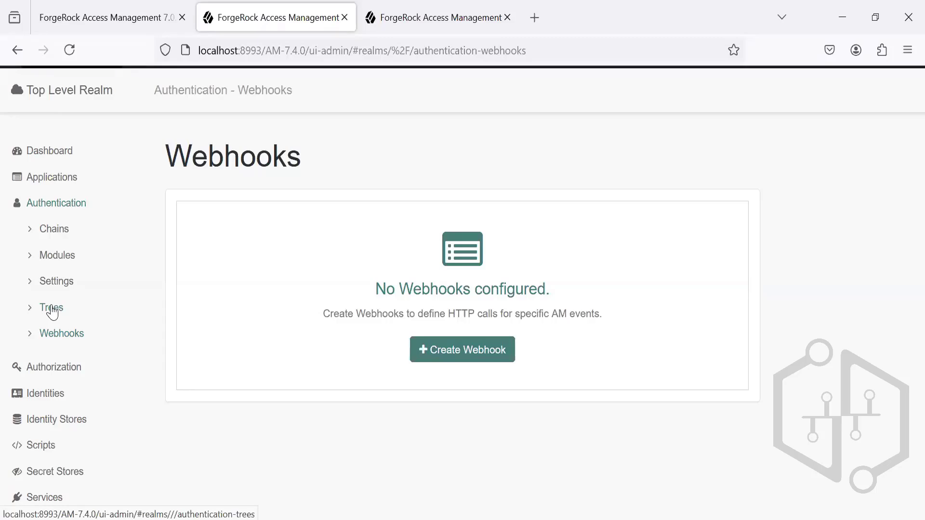
pyautogui.click(52, 308)
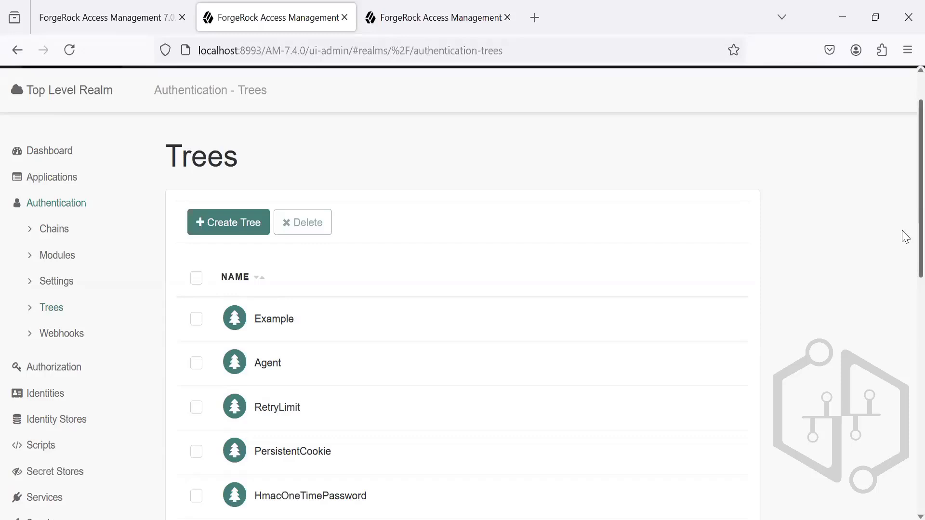
pyautogui.scroll(-5, 903, 346)
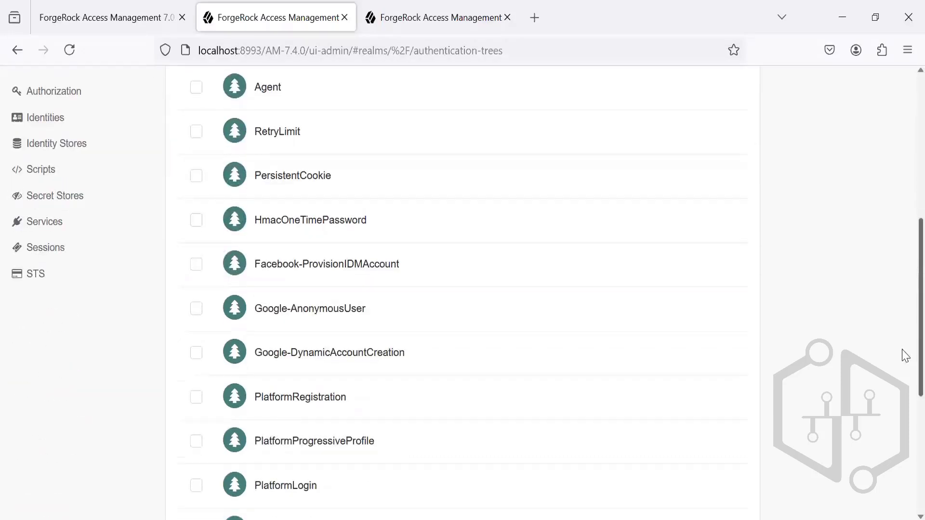
pyautogui.scroll(-4, 905, 355)
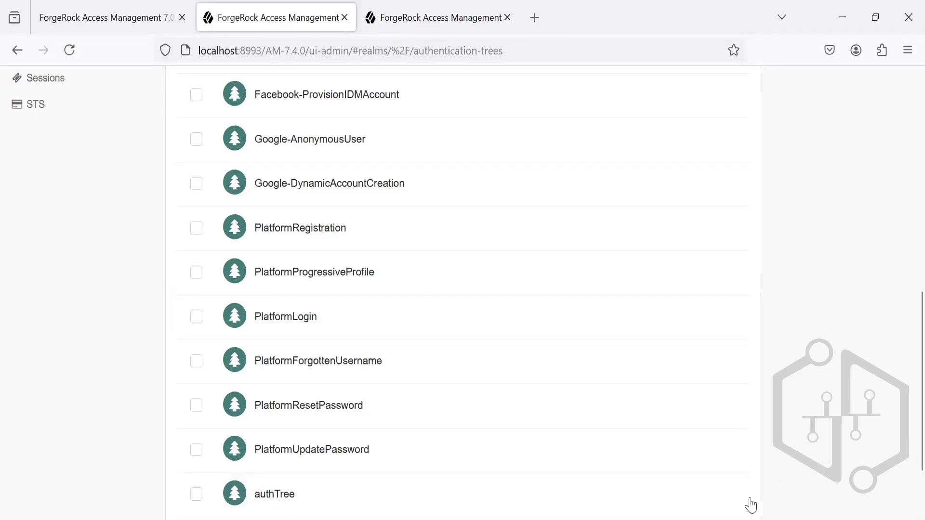
pyautogui.scroll(3, 905, 372)
pyautogui.scroll(5, 906, 372)
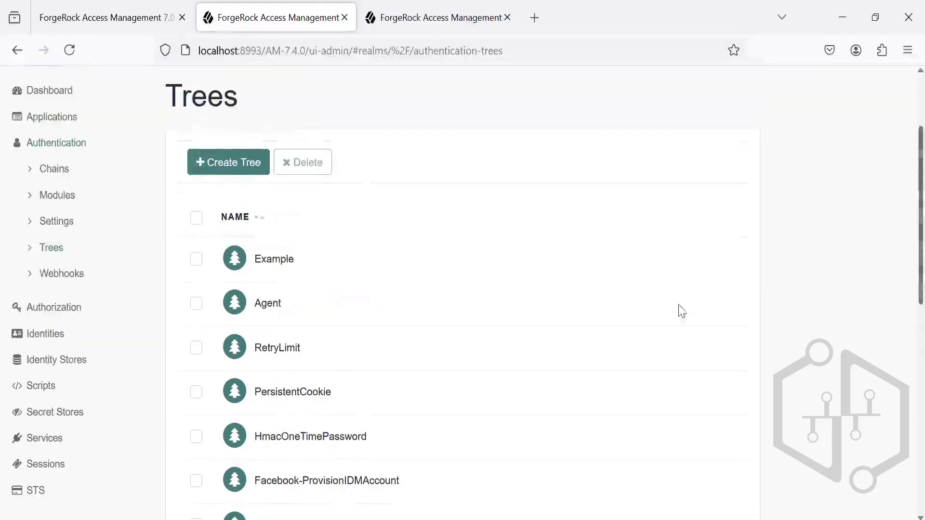
# Step: Create a new authentication tree named myAuthTree
pyautogui.click(228, 166)
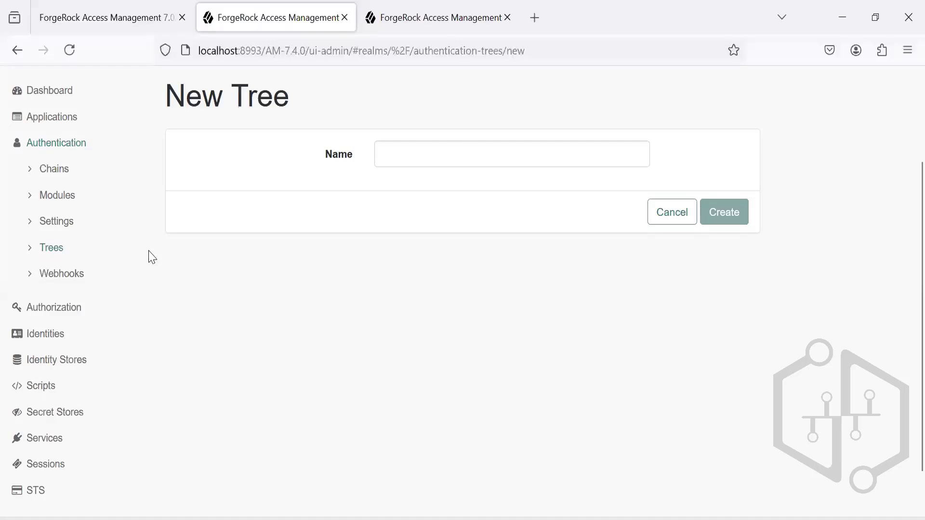
pyautogui.click(409, 157)
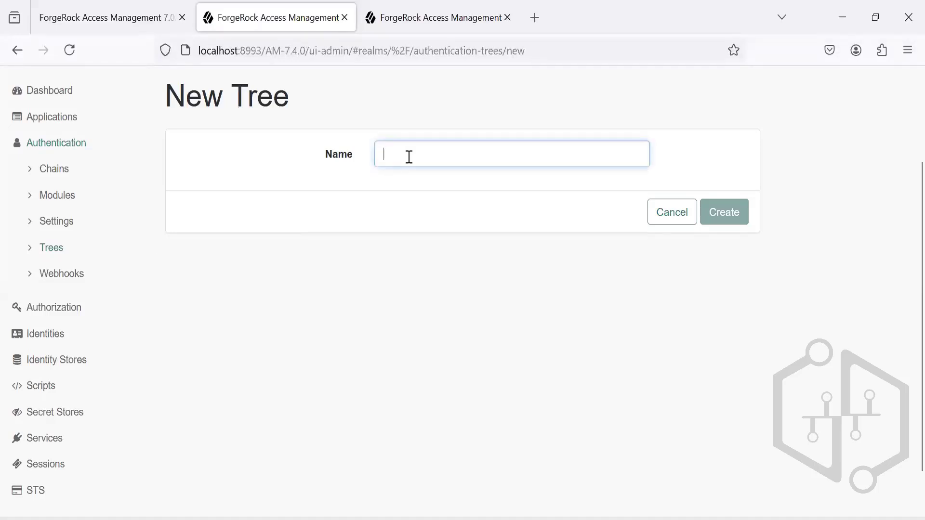
pyautogui.write('my')
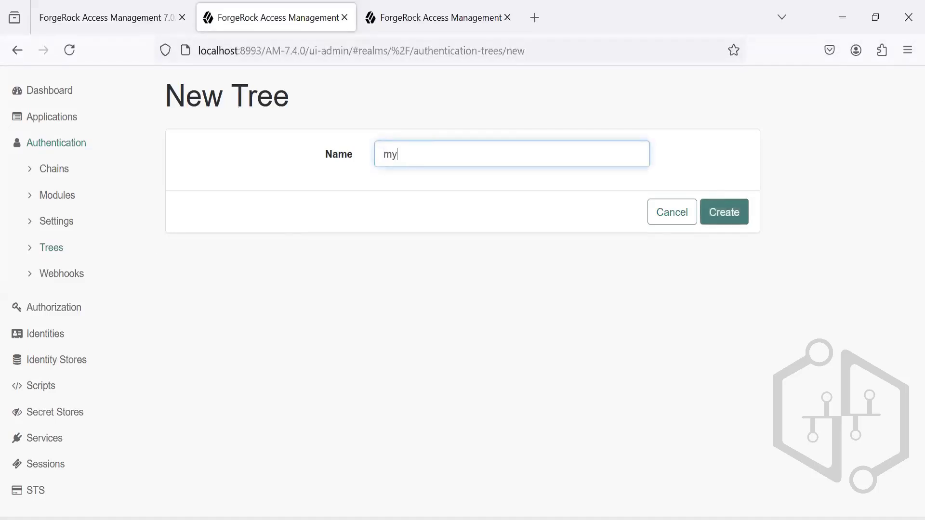
pyautogui.write('Auht')
pyautogui.press('BackSpace')
pyautogui.press('BackSpace')
pyautogui.write('thTree')
pyautogui.click(724, 218)
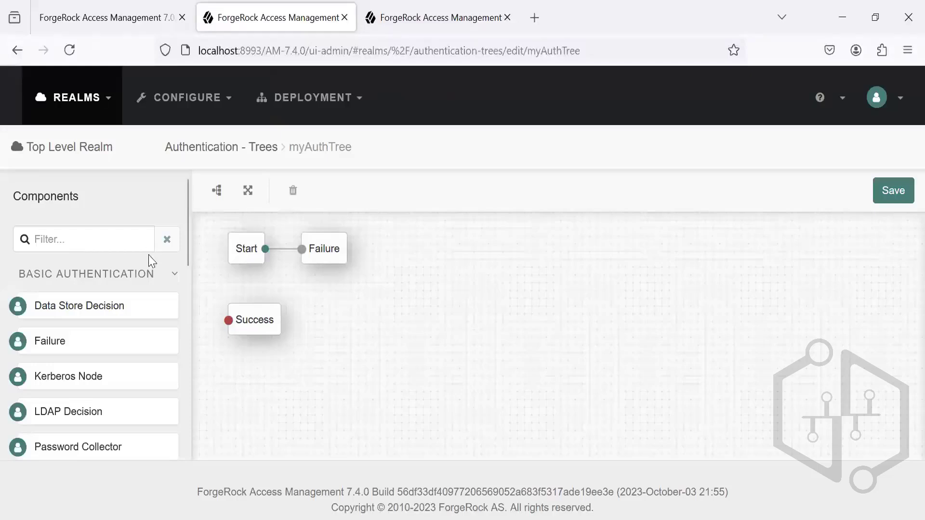
# Step: Inspect the default Start, Failure and Success nodes, shift Success slightly across the canvas, and browse the available components
pyautogui.click(311, 256)
pyautogui.click(263, 317)
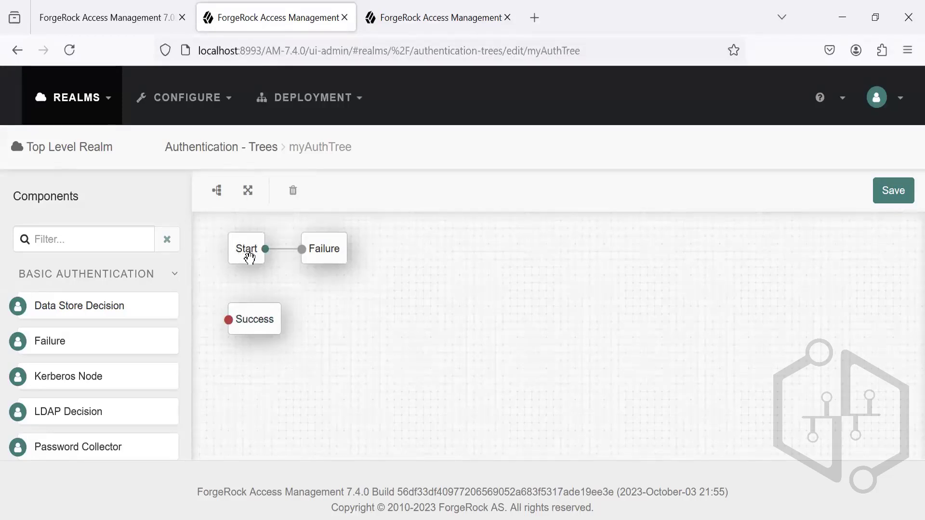
pyautogui.click(327, 249)
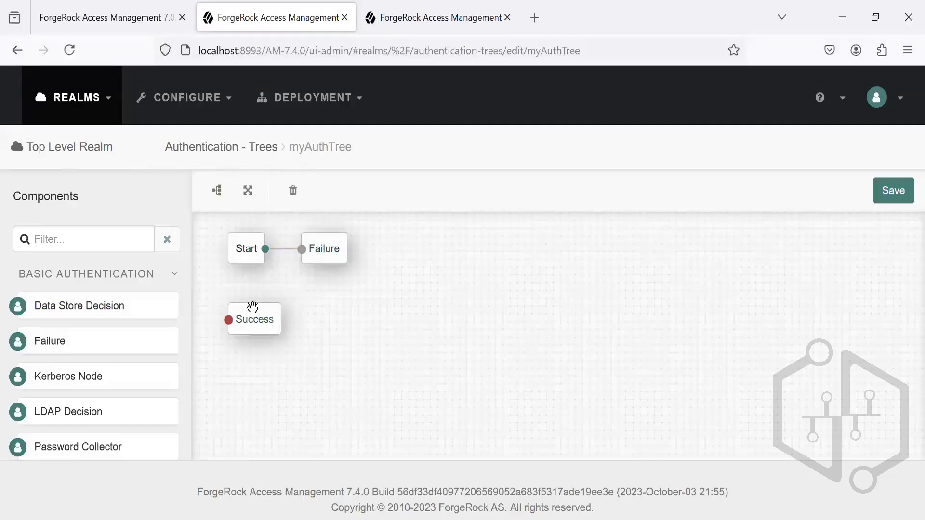
pyautogui.moveTo(252, 312); pyautogui.dragTo(292, 314)
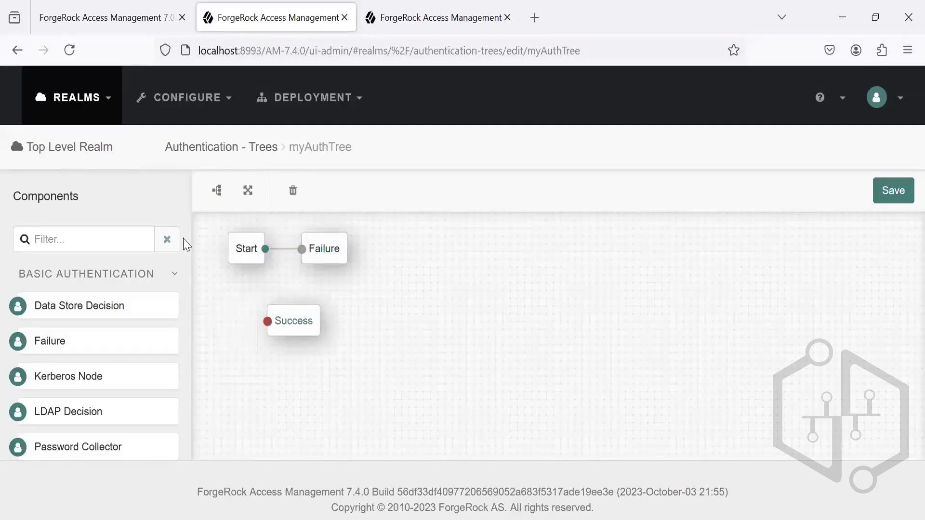
pyautogui.scroll(-6, 187, 222)
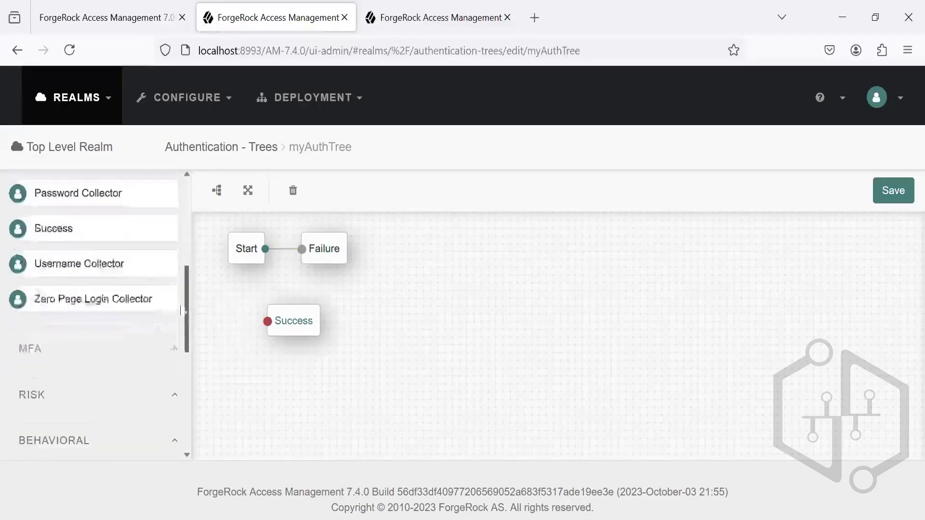
pyautogui.scroll(5, 181, 215)
pyautogui.scroll(1, 181, 215)
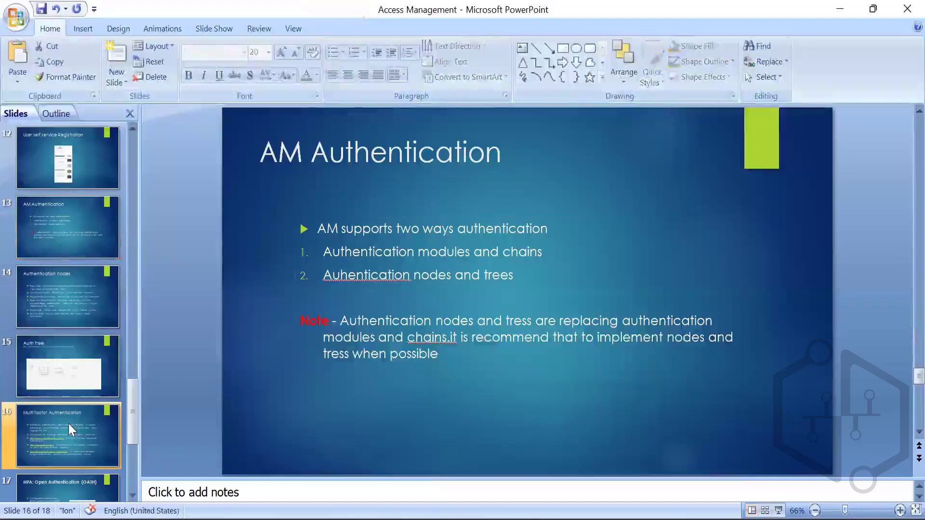
# Step: Switch to the PowerPoint presentation and examine the Page node description on the Authentication nodes slide
pyautogui.click(63, 369)
pyautogui.click(60, 310)
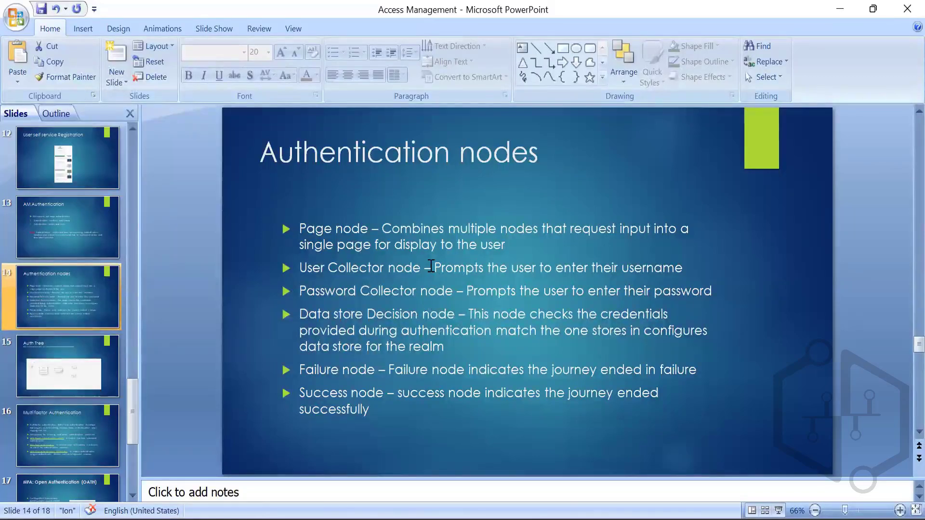
pyautogui.click(302, 233)
pyautogui.moveTo(301, 233); pyautogui.dragTo(372, 233)
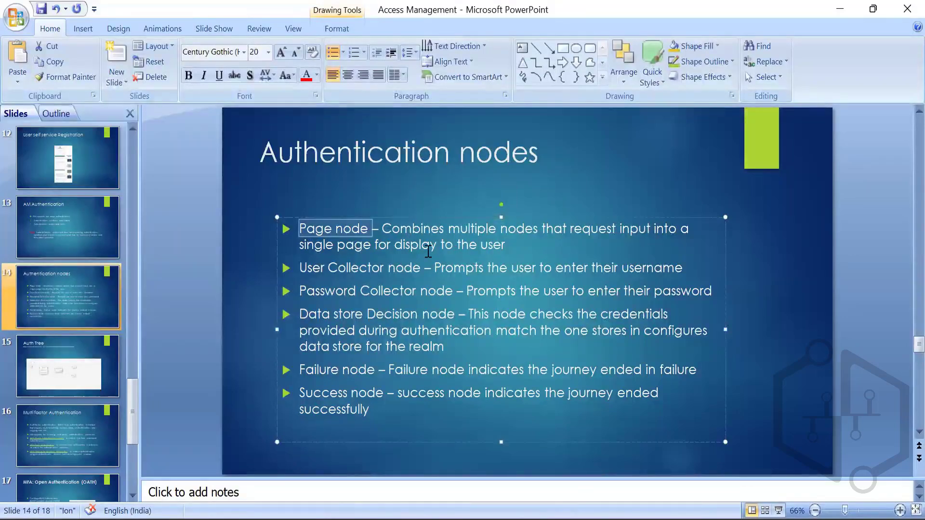
# Step: Switch back to the ForgeRock console, filter the components by "page" and add a Page Node to the tree canvas
pyautogui.hotkey('alt', 'Tab')
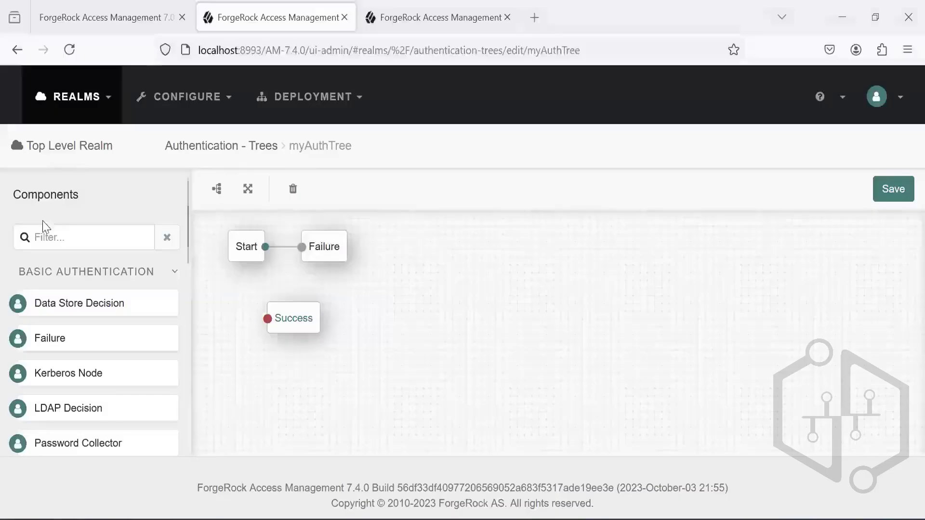
pyautogui.click(47, 236)
pyautogui.write('page')
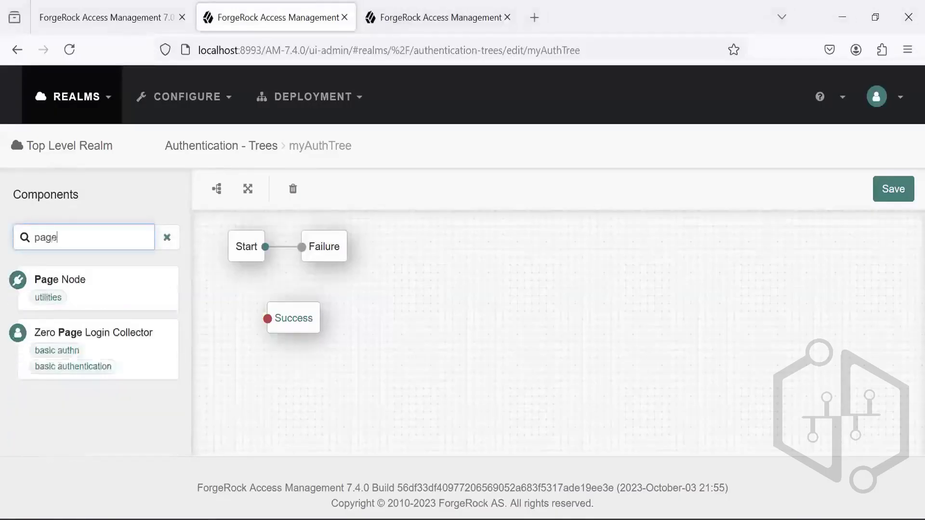
pyautogui.moveTo(93, 291); pyautogui.dragTo(359, 291)
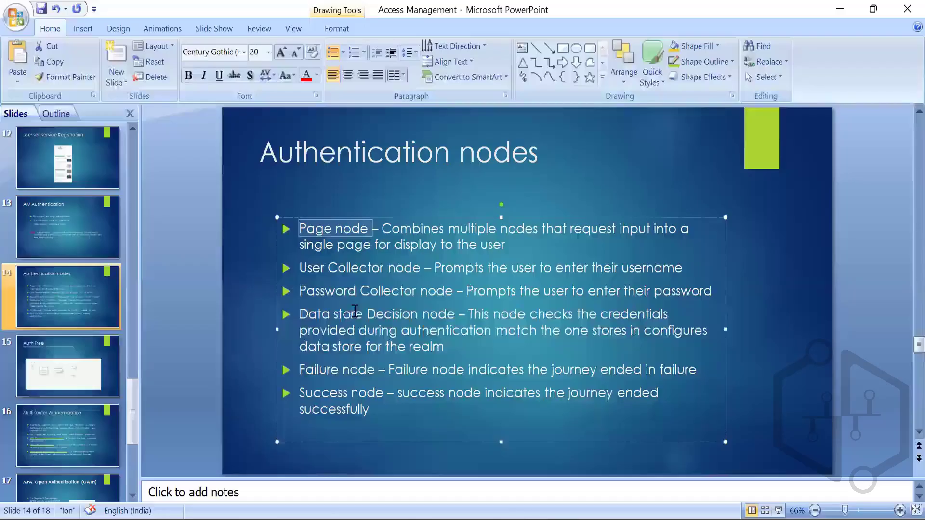
# Step: Read the User Collector description on the PowerPoint slide, and add a Username Collector inside the Page Node in the ForgeRock tree
pyautogui.moveTo(304, 270); pyautogui.dragTo(407, 274)
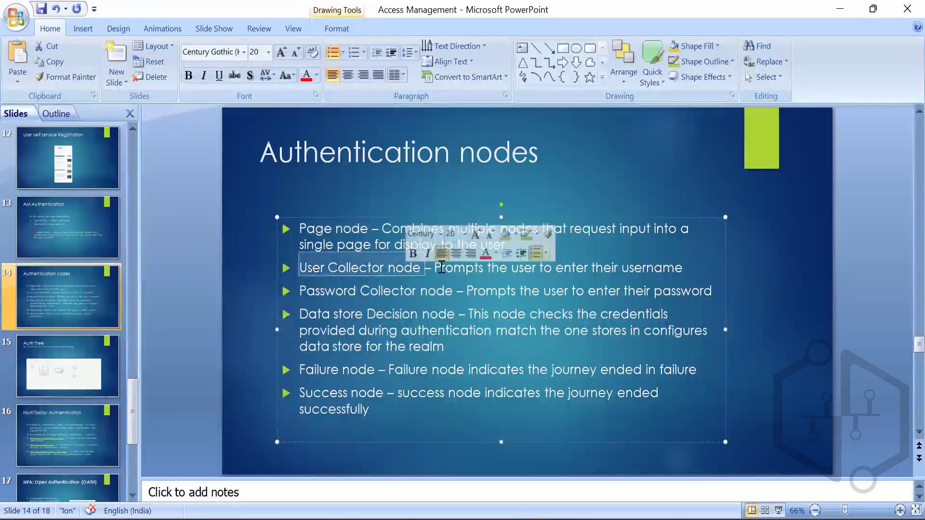
pyautogui.moveTo(441, 268); pyautogui.dragTo(633, 275)
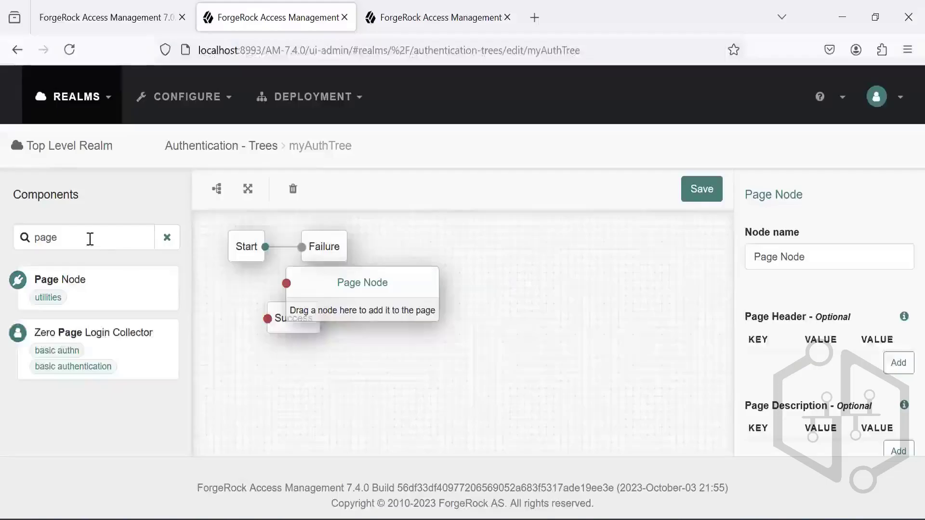
pyautogui.press('BackSpace')
pyautogui.press('BackSpace')
pyautogui.press('BackSpace')
pyautogui.press('BackSpace')
pyautogui.write('usern')
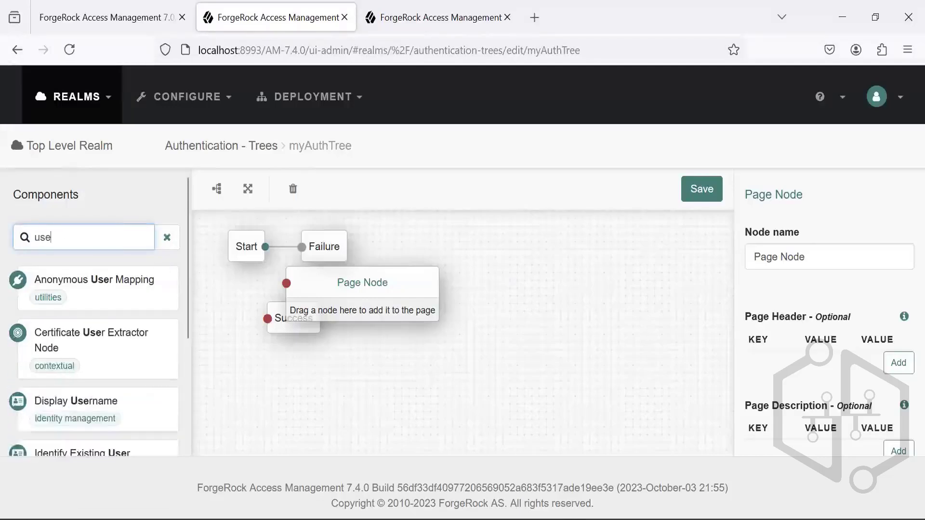
pyautogui.write('am')
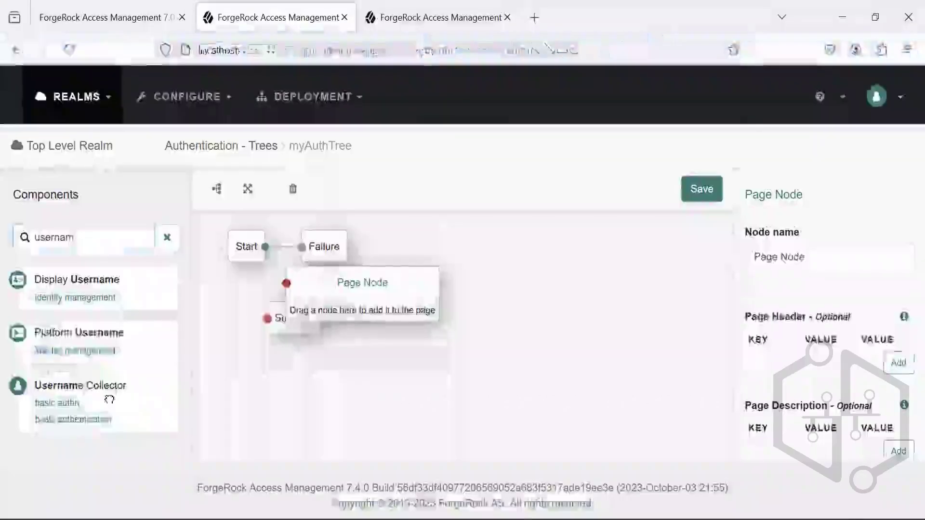
pyautogui.moveTo(109, 397); pyautogui.dragTo(352, 308)
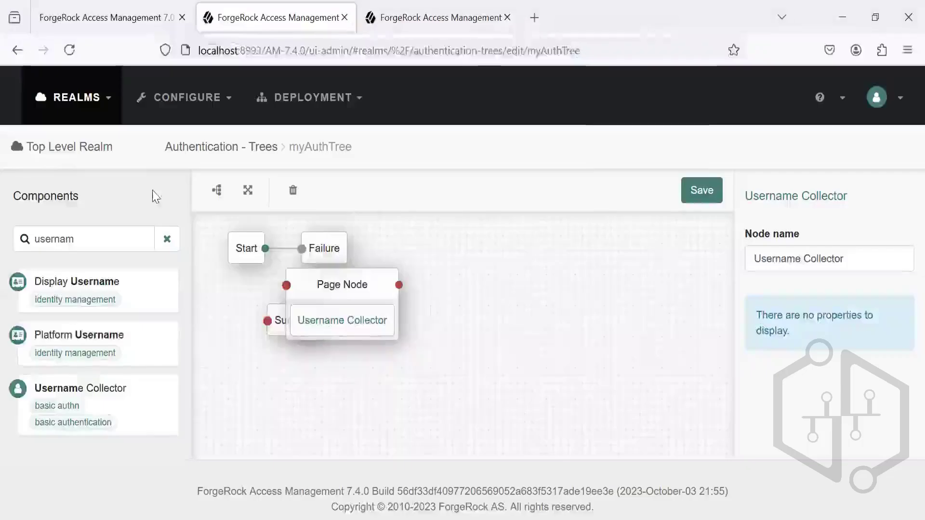
# Step: Filter the components by "passw" and place a Password Collector inside the Page Node, below the Username Collector
pyautogui.click(91, 237)
pyautogui.press('BackSpace')
pyautogui.press('BackSpace')
pyautogui.press('BackSpace')
pyautogui.press('BackSpace')
pyautogui.press('BackSpace')
pyautogui.press('BackSpace')
pyautogui.press('BackSpace')
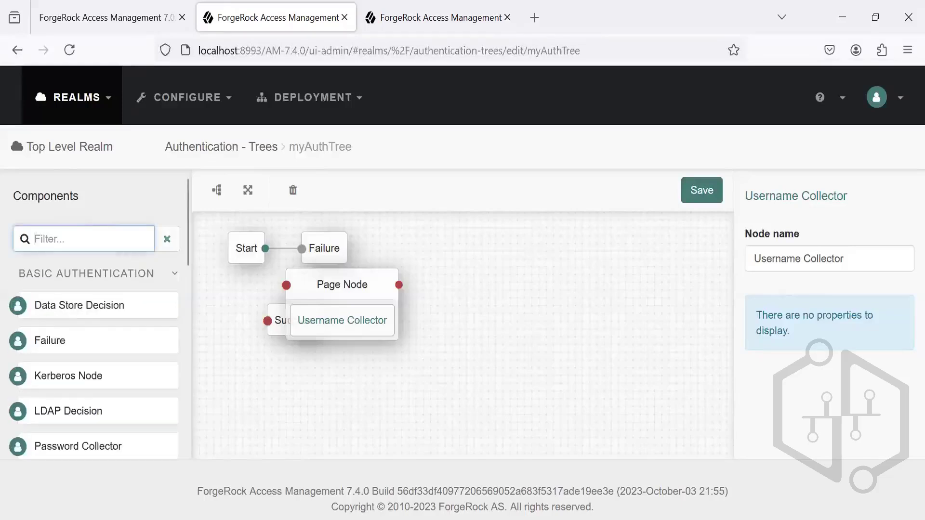
pyautogui.write('passw')
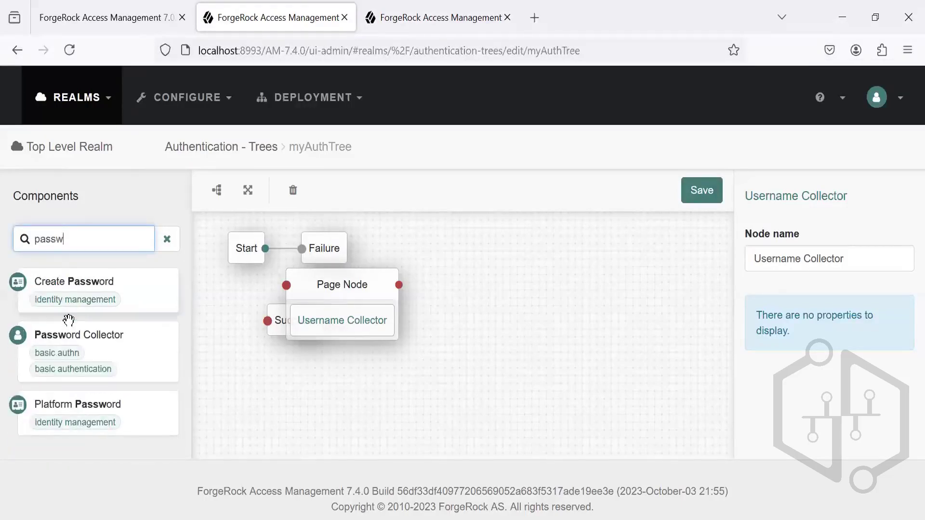
pyautogui.moveTo(68, 320); pyautogui.dragTo(361, 379)
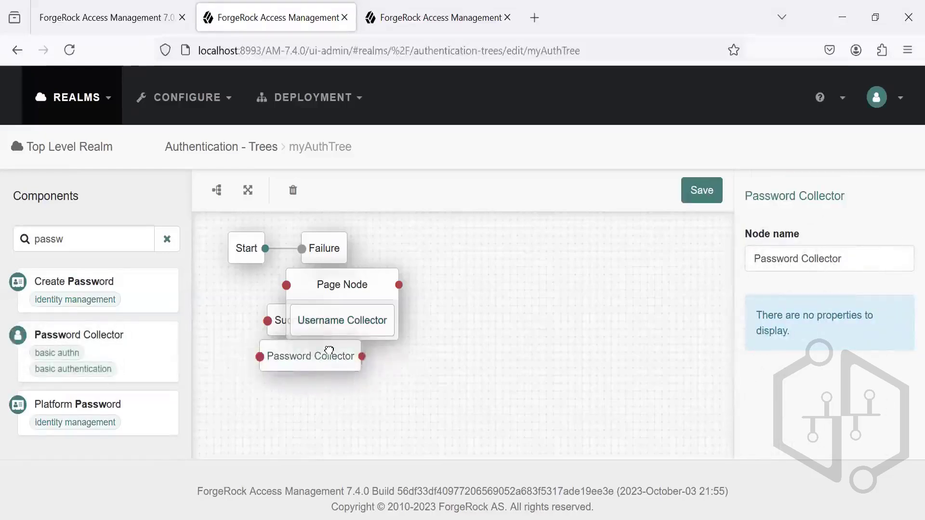
pyautogui.moveTo(327, 353); pyautogui.dragTo(349, 321)
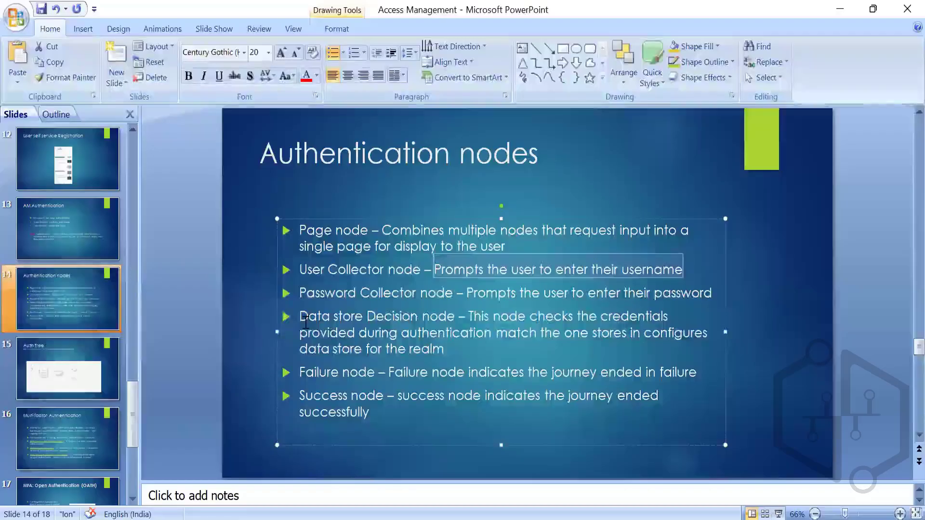
# Step: Read the Data store Decision description on the PowerPoint slide, and add a Data Store Decision node beside the Page Node in the ForgeRock tree
pyautogui.moveTo(302, 318); pyautogui.dragTo(422, 330)
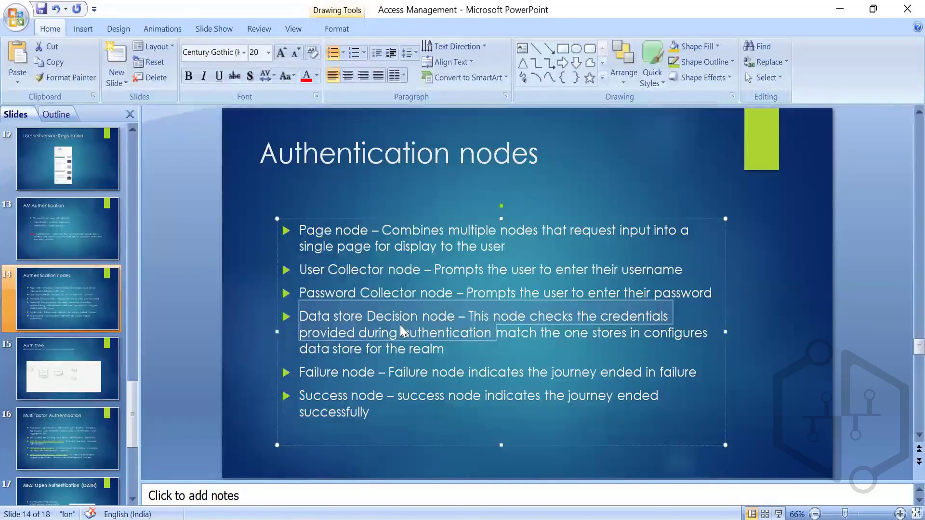
pyautogui.click(449, 350)
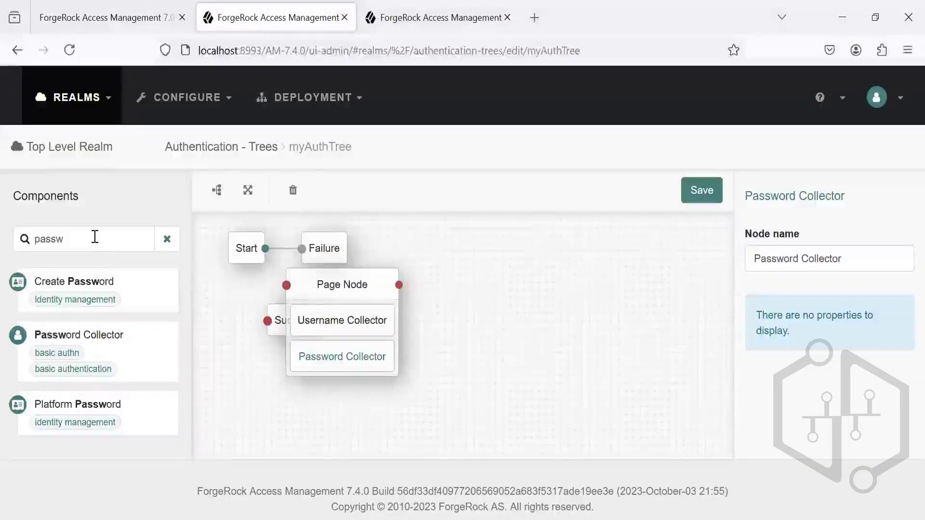
pyautogui.click(95, 239)
pyautogui.press('BackSpace')
pyautogui.press('BackSpace')
pyautogui.press('BackSpace')
pyautogui.press('BackSpace')
pyautogui.press('BackSpace')
pyautogui.write('dara')
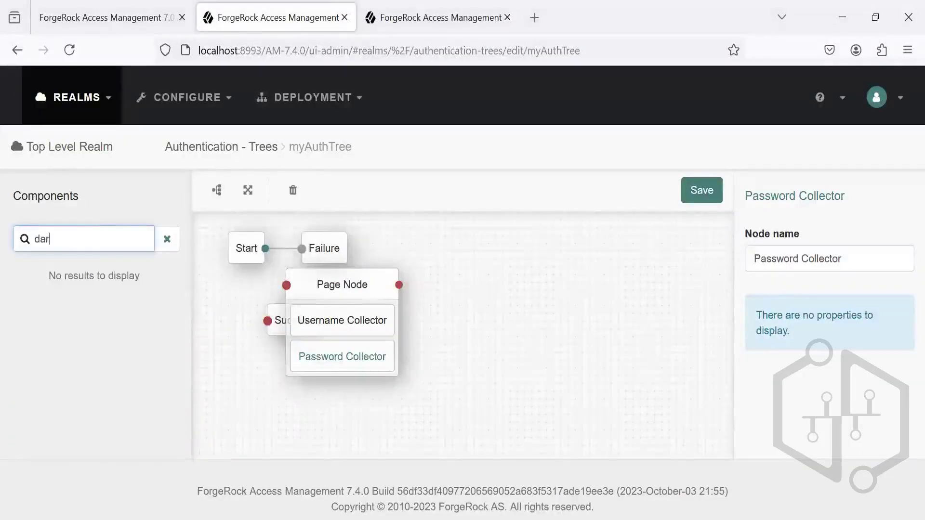
pyautogui.press('BackSpace')
pyautogui.press('BackSpace')
pyautogui.write('ta')
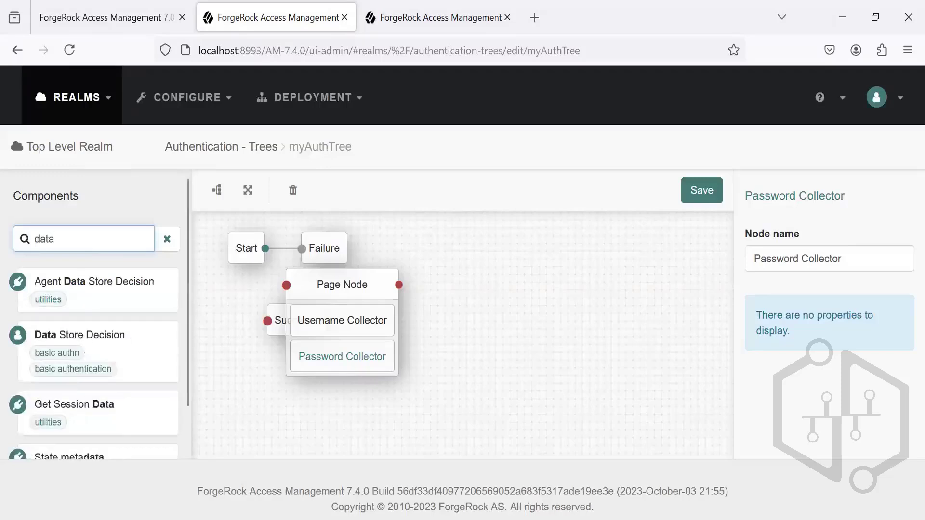
pyautogui.moveTo(114, 351); pyautogui.dragTo(541, 320)
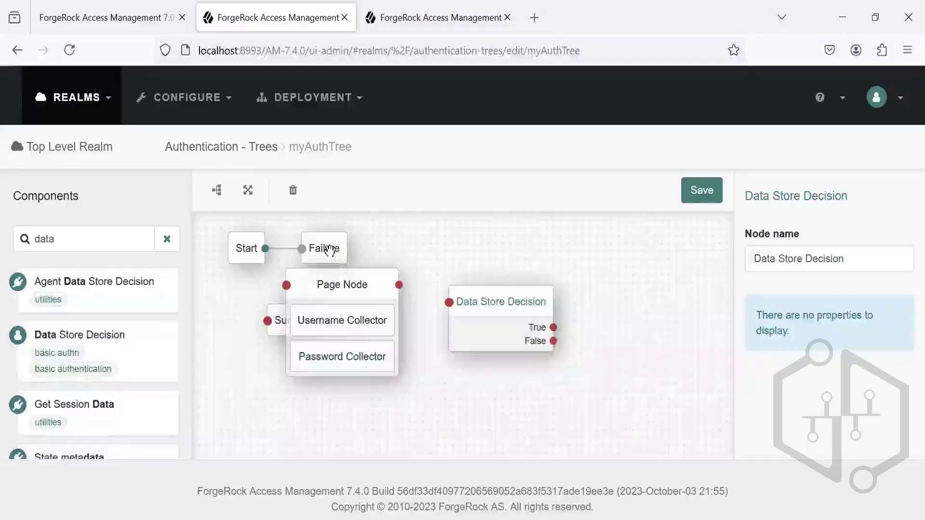
# Step: Move the Failure and Success nodes to the far side of the Data Store Decision, placing Success below Failure and shifting the Page Node aside
pyautogui.moveTo(324, 248); pyautogui.dragTo(670, 271)
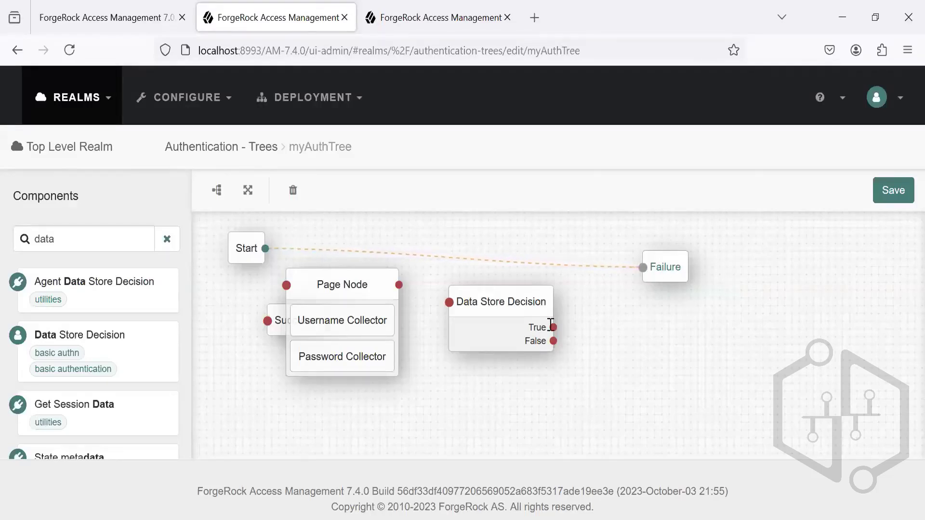
pyautogui.hotkey('alt', 'Tab')
pyautogui.hotkey('alt', 'Tab')
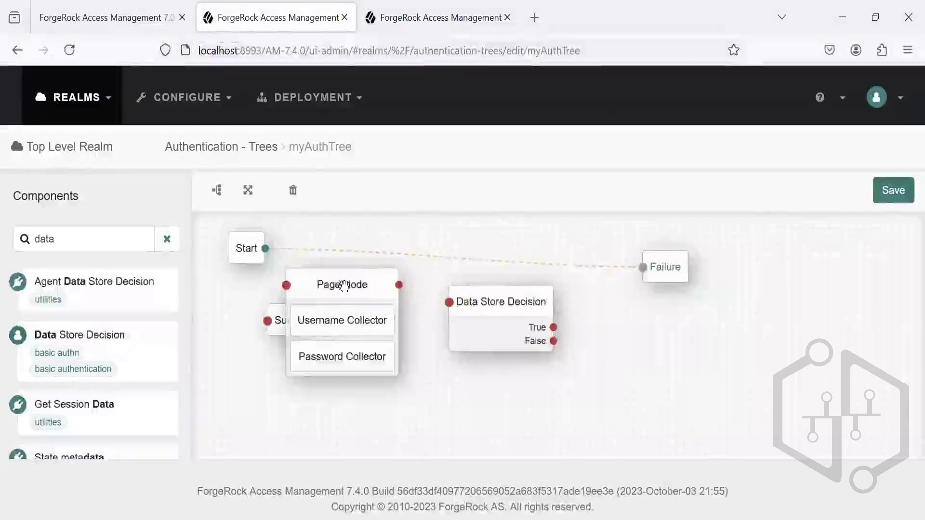
pyautogui.click(371, 257)
pyautogui.moveTo(295, 326); pyautogui.dragTo(678, 340)
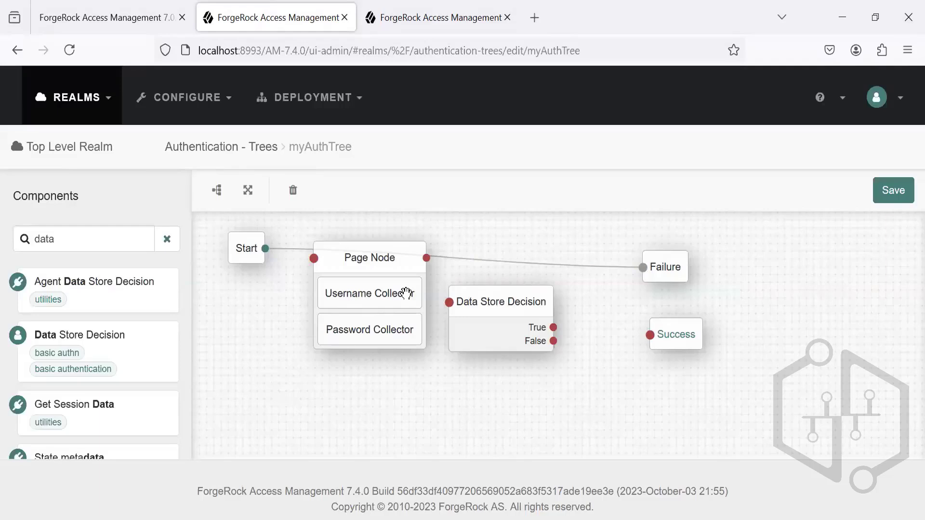
# Step: Space out the Data Store Decision and the Page Node on the canvas between Start and the Failure and Success nodes
pyautogui.click(496, 303)
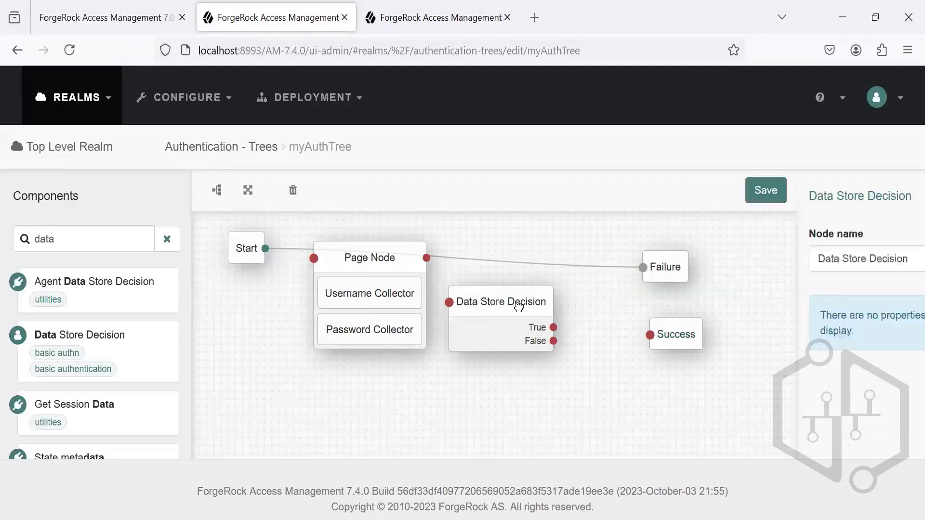
pyautogui.moveTo(497, 303); pyautogui.dragTo(526, 305)
pyautogui.click(370, 266)
pyautogui.moveTo(370, 266); pyautogui.dragTo(372, 305)
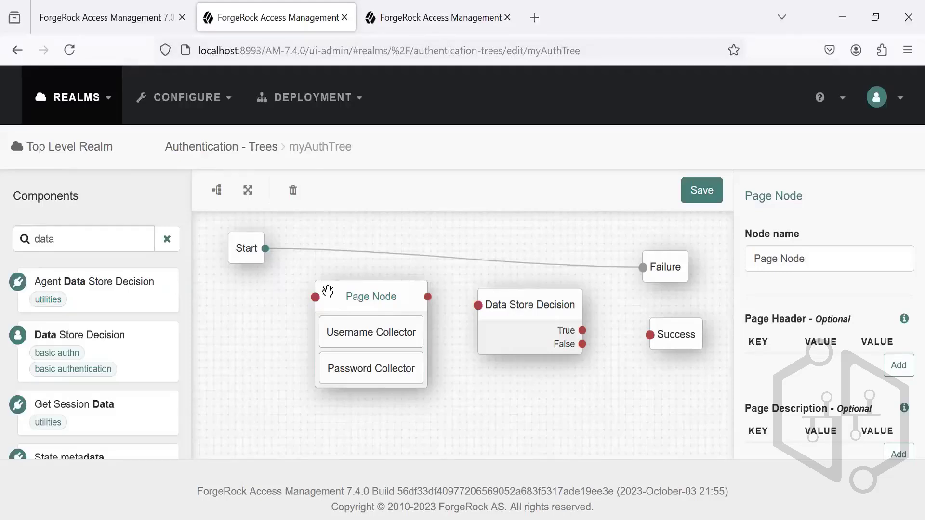
pyautogui.moveTo(328, 292); pyautogui.dragTo(318, 263)
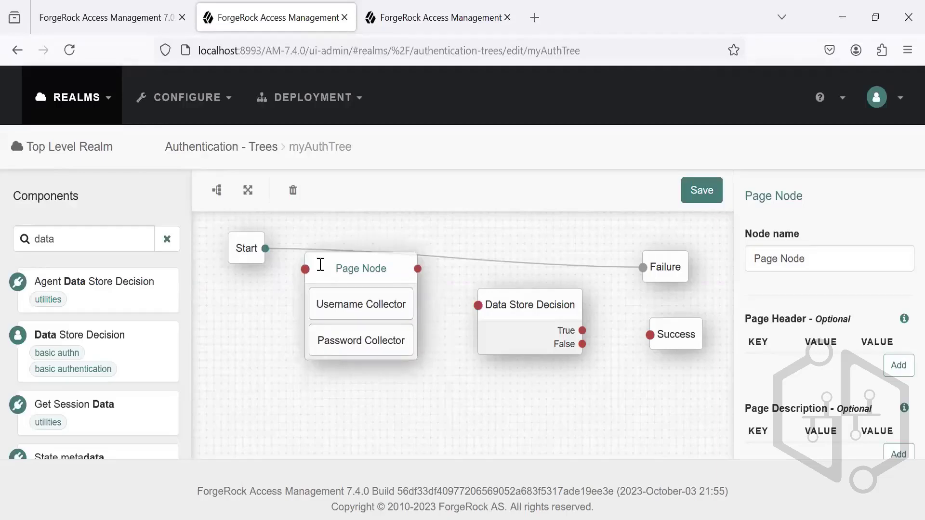
# Step: Connect the Start node to the Page Node, and the Page Node's output to the Data Store Decision
pyautogui.hotkey('alt', 'Tab')
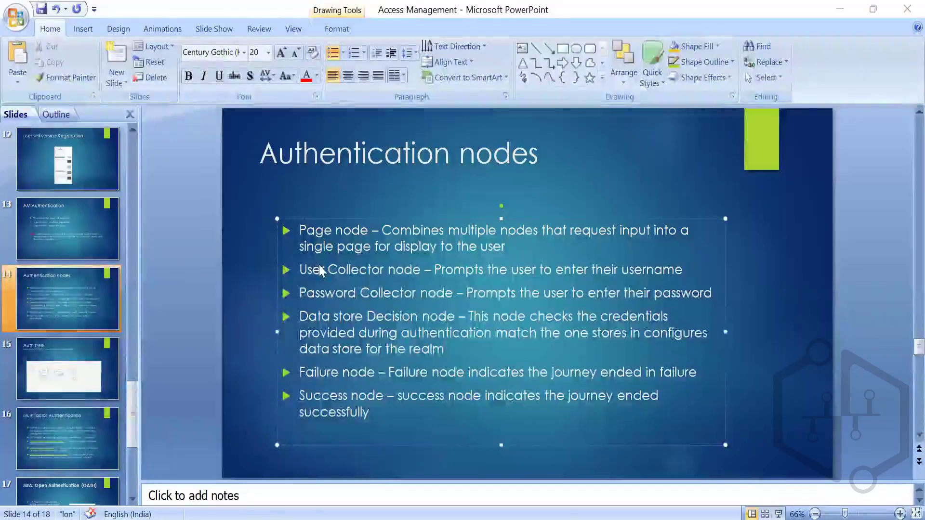
pyautogui.hotkey('alt', 'Tab')
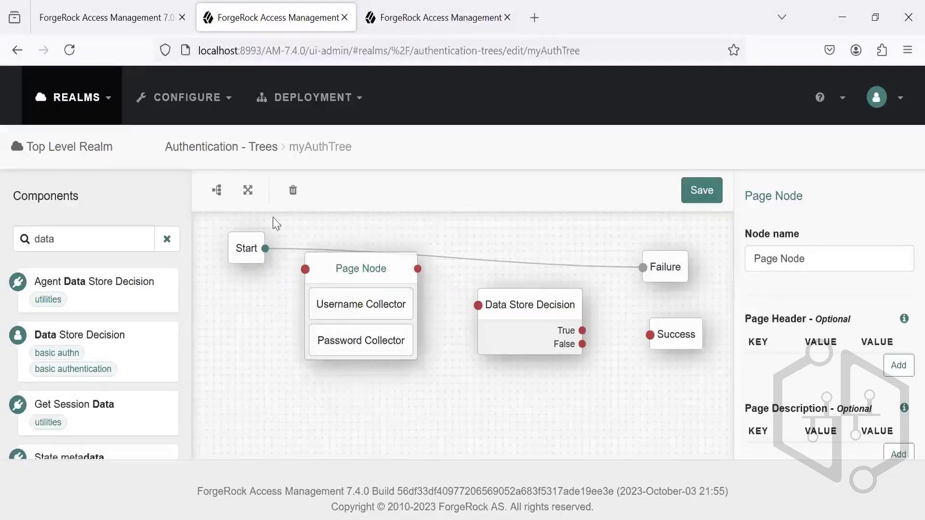
pyautogui.hotkey('alt', 'Tab')
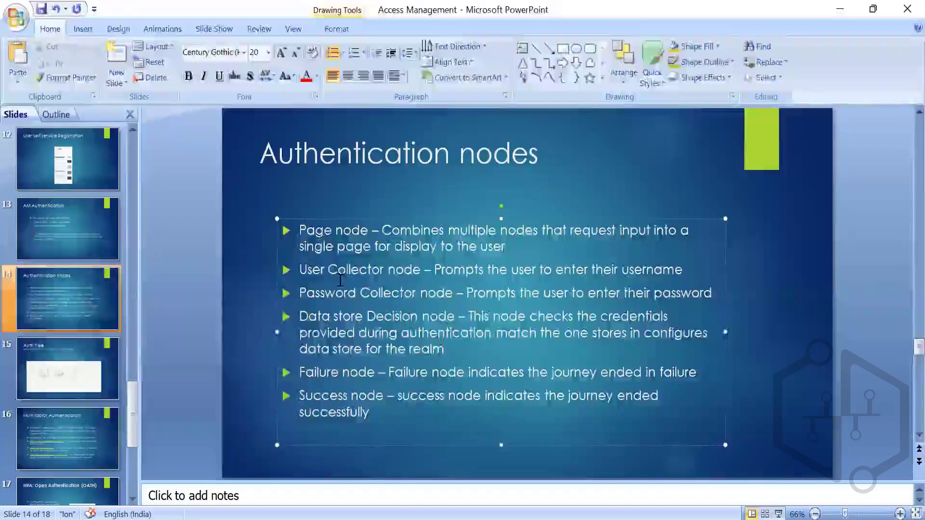
pyautogui.hotkey('alt', 'Tab')
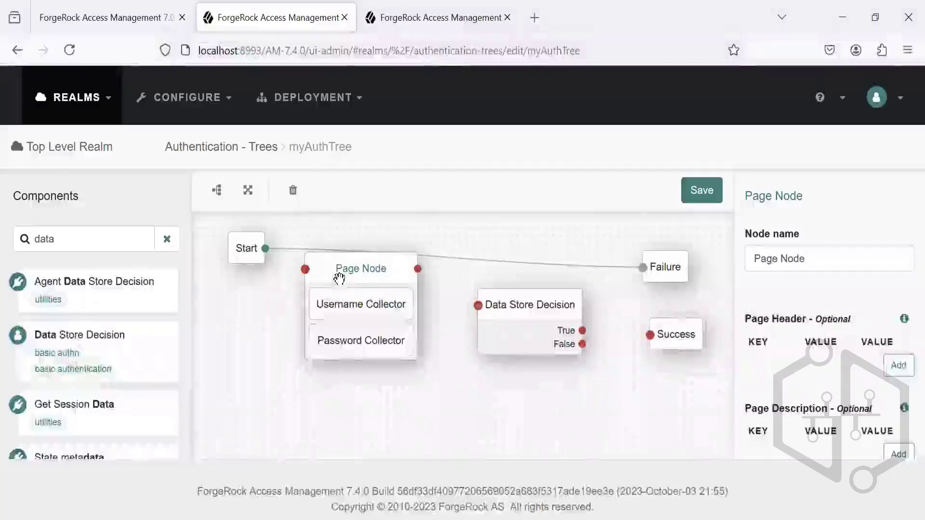
pyautogui.moveTo(266, 249); pyautogui.dragTo(305, 269)
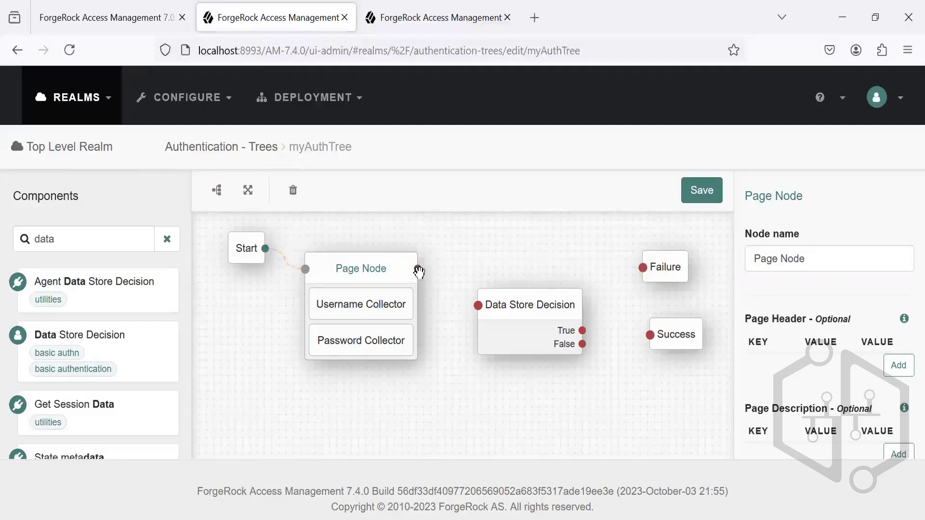
pyautogui.moveTo(417, 269); pyautogui.dragTo(479, 305)
# Step: Move the Data Store Decision nearer the Page Node, connect its True outcome to Success and False to Failure, and save the tree
pyautogui.click(511, 318)
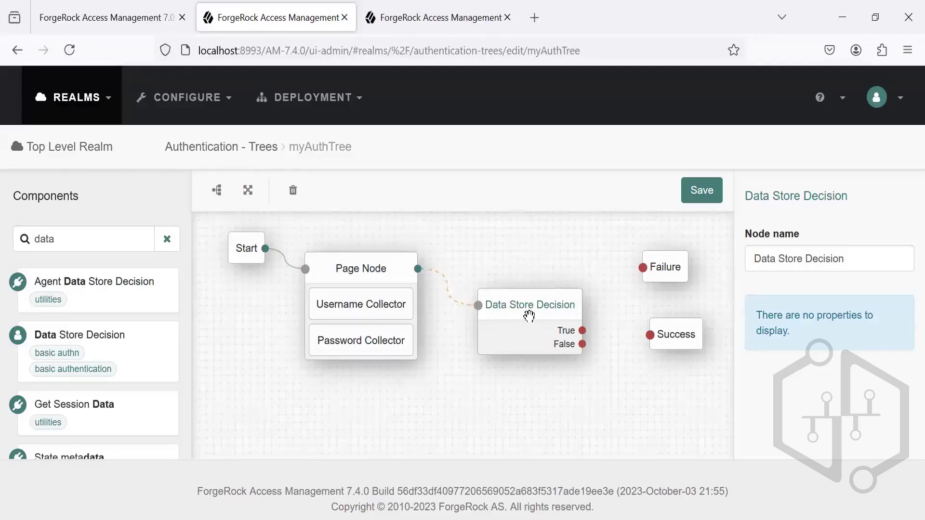
pyautogui.moveTo(554, 315); pyautogui.dragTo(529, 287)
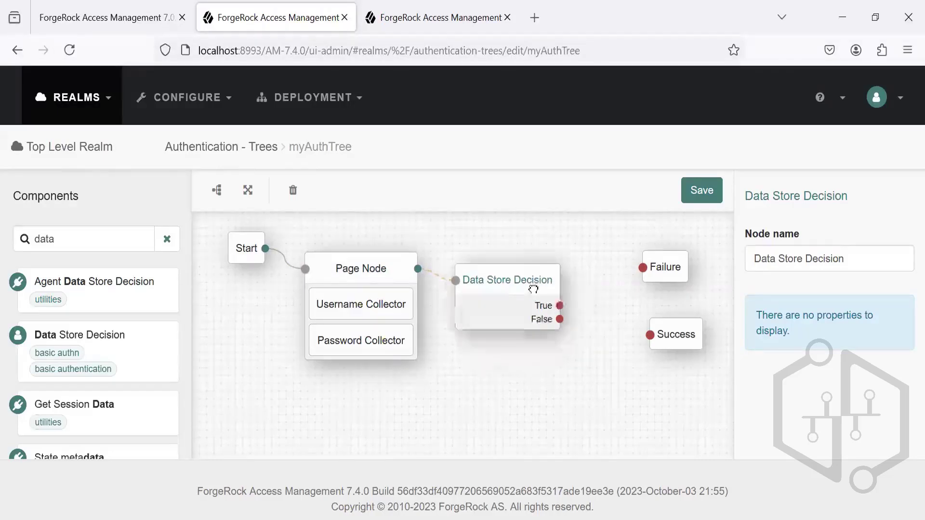
pyautogui.moveTo(619, 324); pyautogui.dragTo(653, 337)
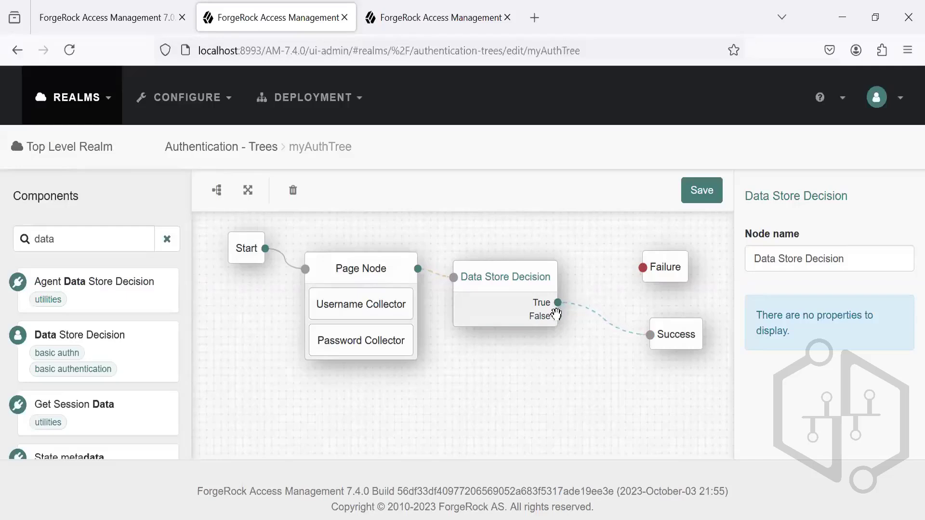
pyautogui.moveTo(584, 280); pyautogui.dragTo(634, 271)
pyautogui.click(696, 198)
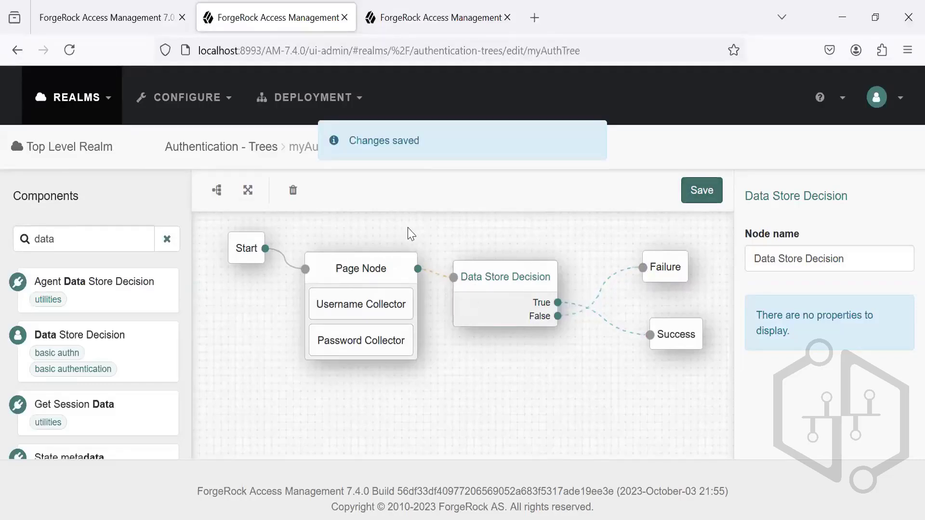
# Step: Return to the Trees list, find myAuthTree at its end and reopen it to review the saved connections
pyautogui.click(231, 150)
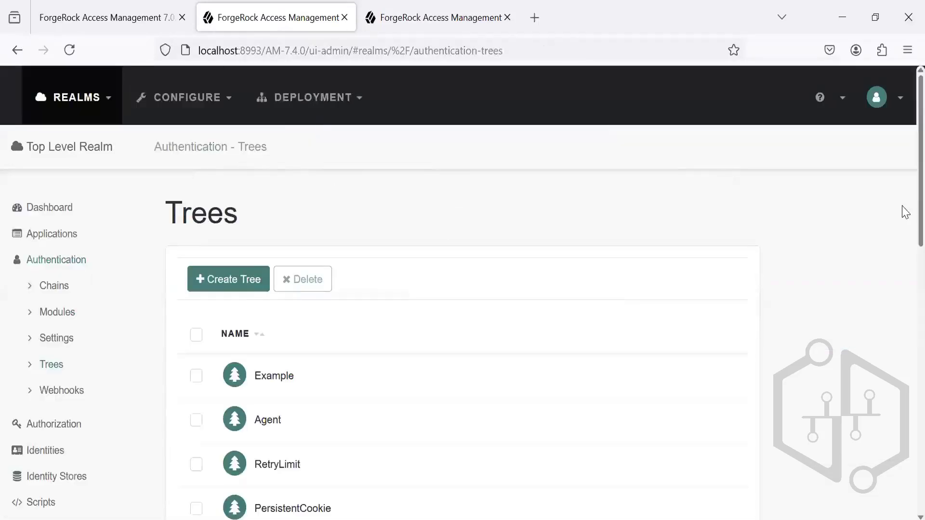
pyautogui.scroll(-10, 902, 208)
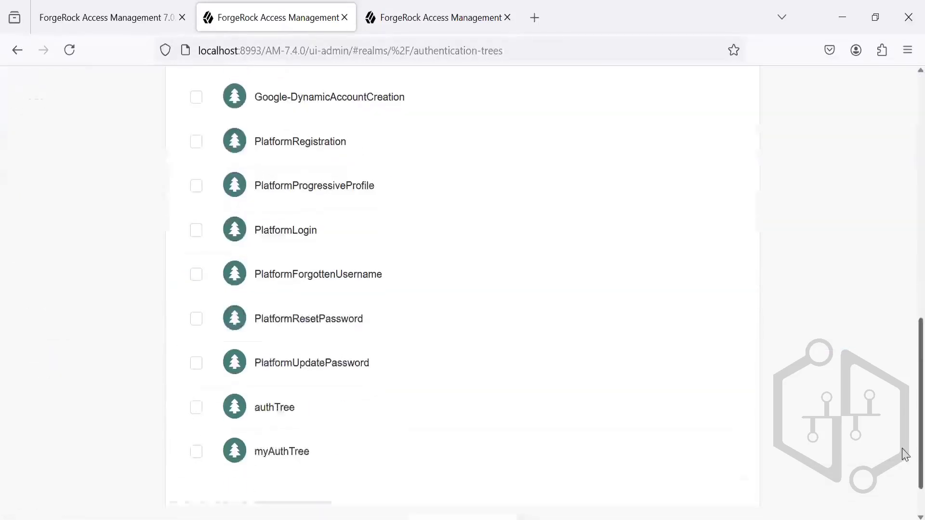
pyautogui.click(295, 450)
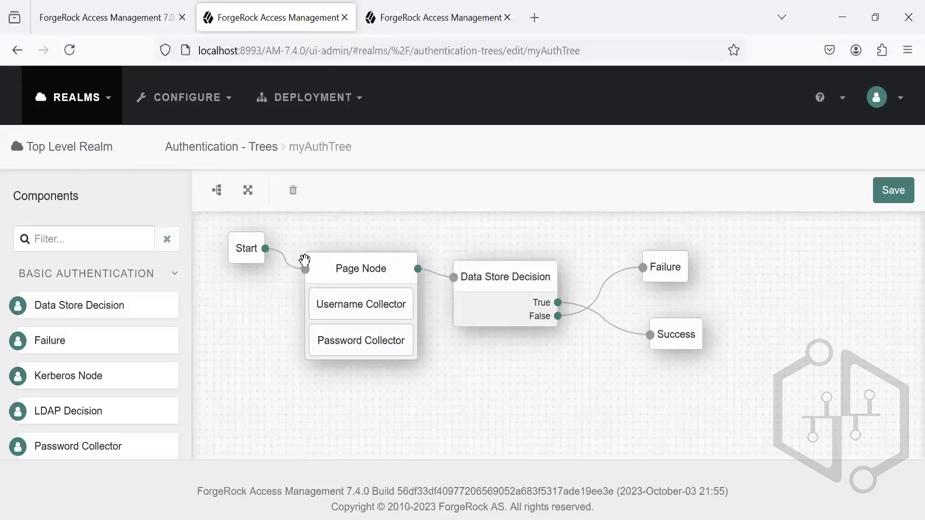
pyautogui.moveTo(291, 146); pyautogui.dragTo(345, 146)
pyautogui.click(251, 144)
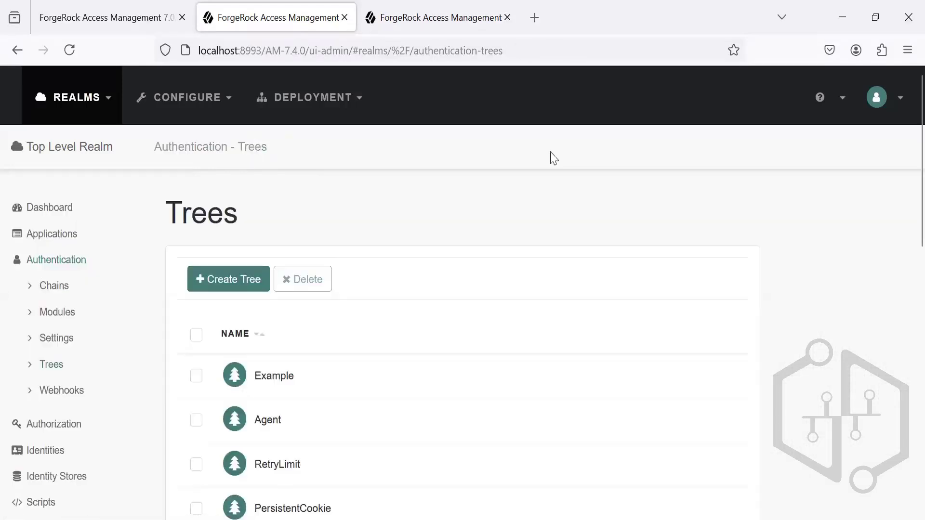
pyautogui.scroll(-2, 902, 149)
pyautogui.scroll(-10, 881, 433)
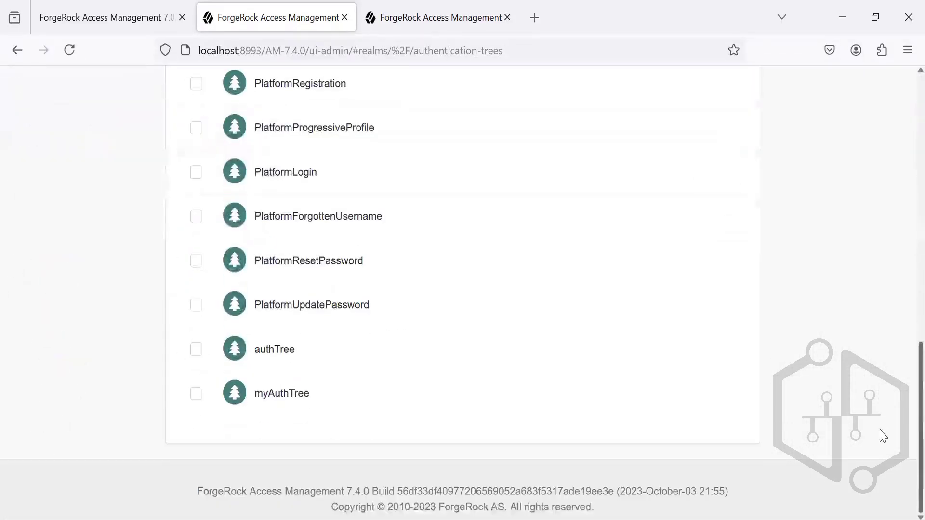
pyautogui.click(292, 401)
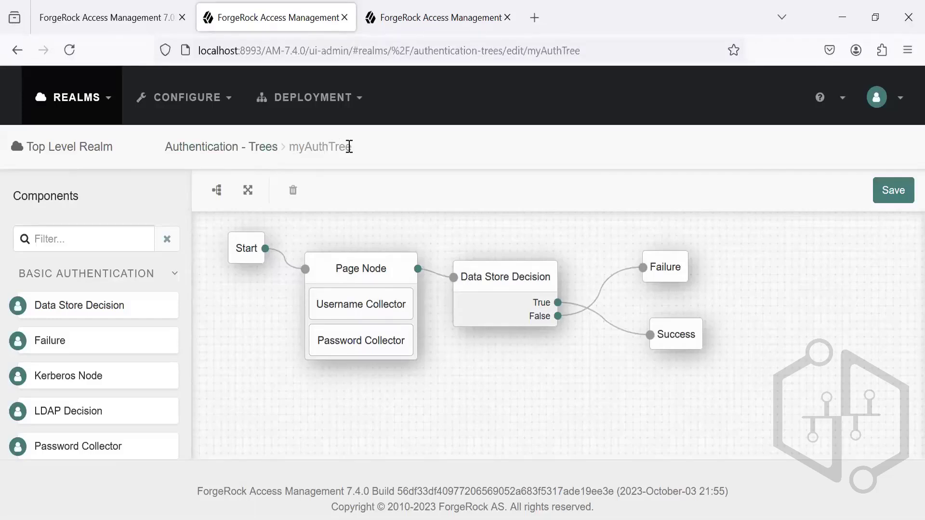
# Step: Switch to Notepad++ and examine the base URL, realm and service parts of the authTree login URL in the new 3 file
pyautogui.moveTo(347, 147); pyautogui.dragTo(293, 144)
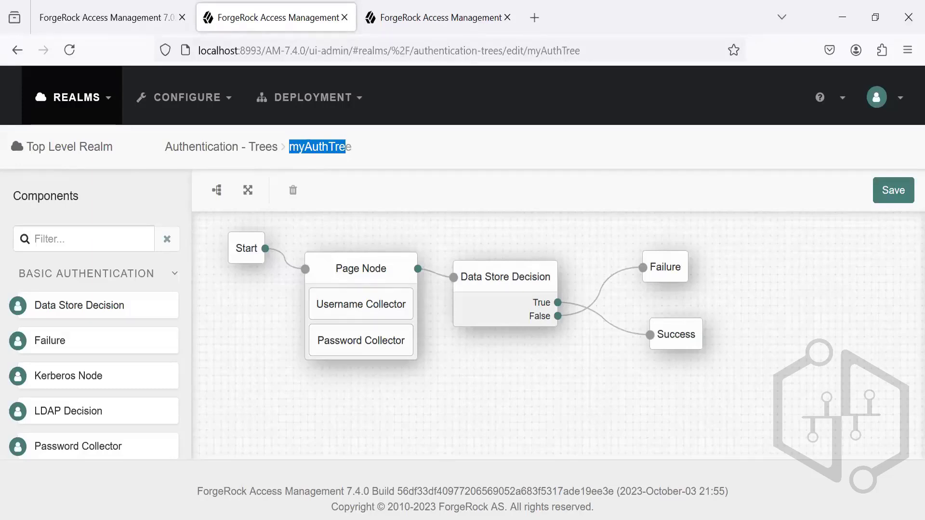
pyautogui.hotkey('alt', 'Tab')
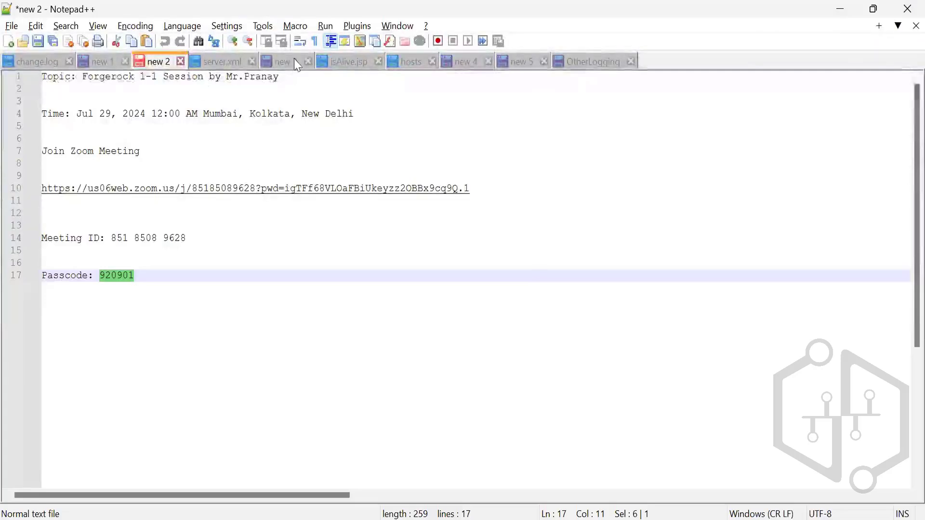
pyautogui.click(289, 63)
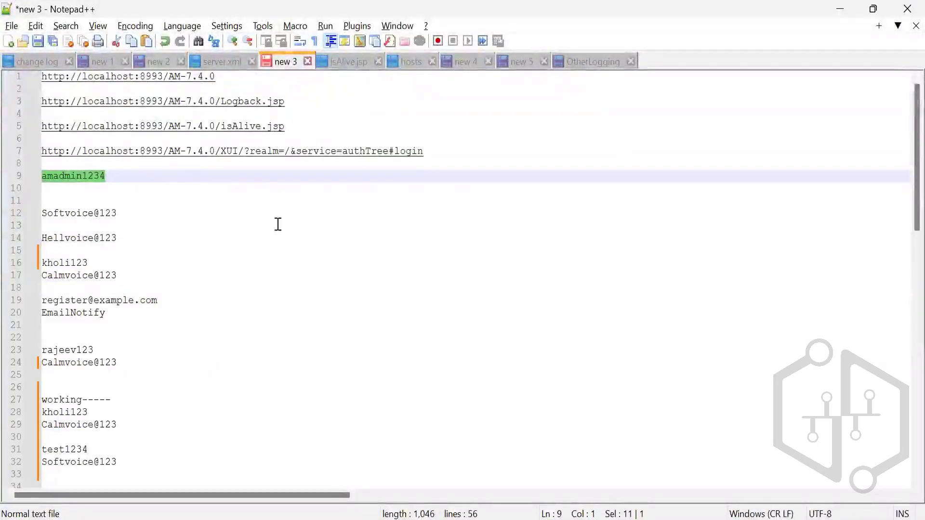
pyautogui.doubleClick(429, 153)
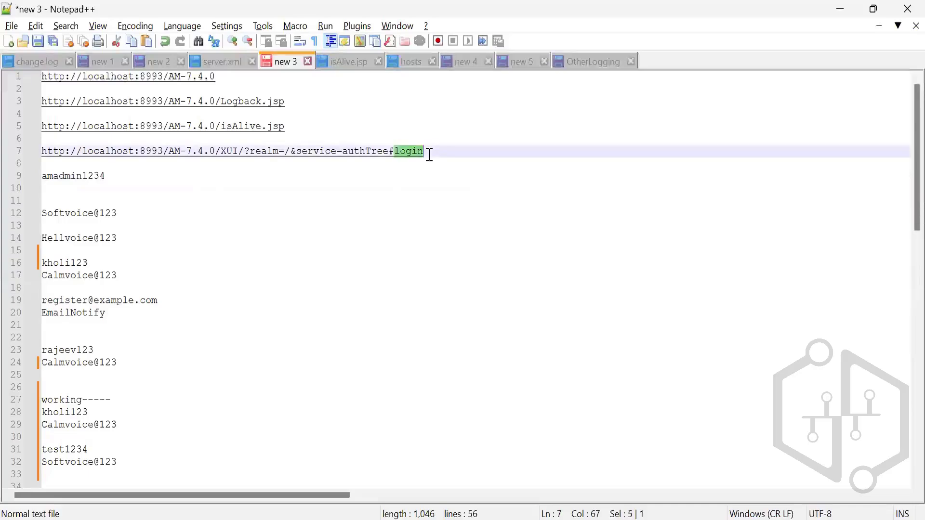
pyautogui.moveTo(429, 153); pyautogui.dragTo(219, 73)
pyautogui.tripleClick(219, 77)
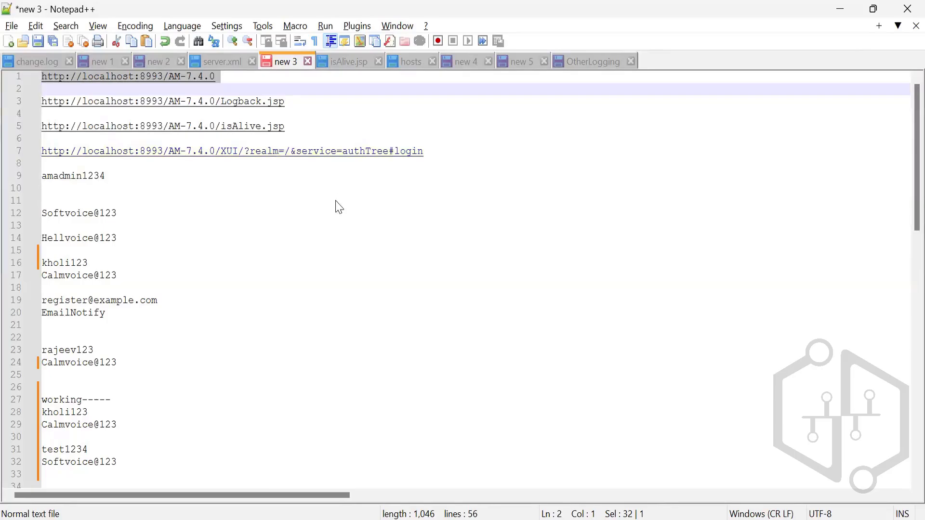
pyautogui.hotkey('alt', 'Tab')
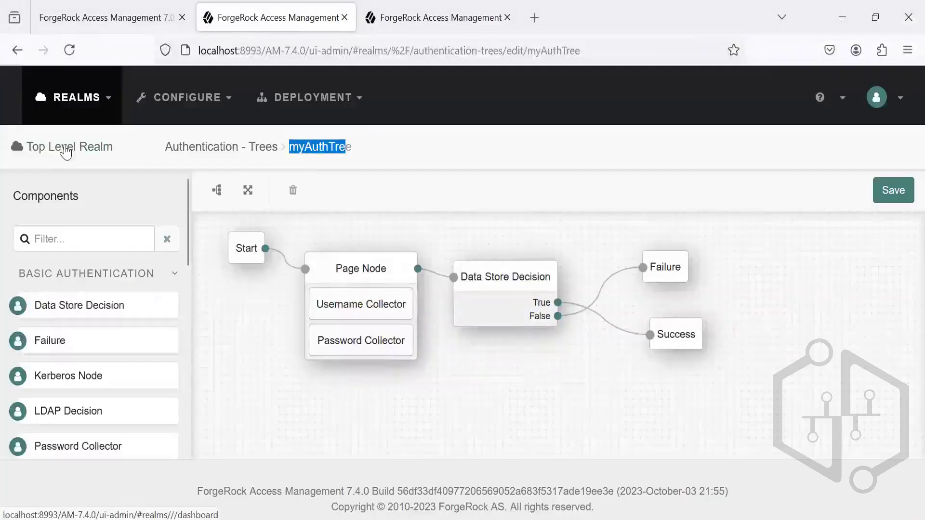
pyautogui.hotkey('alt', 'Tab')
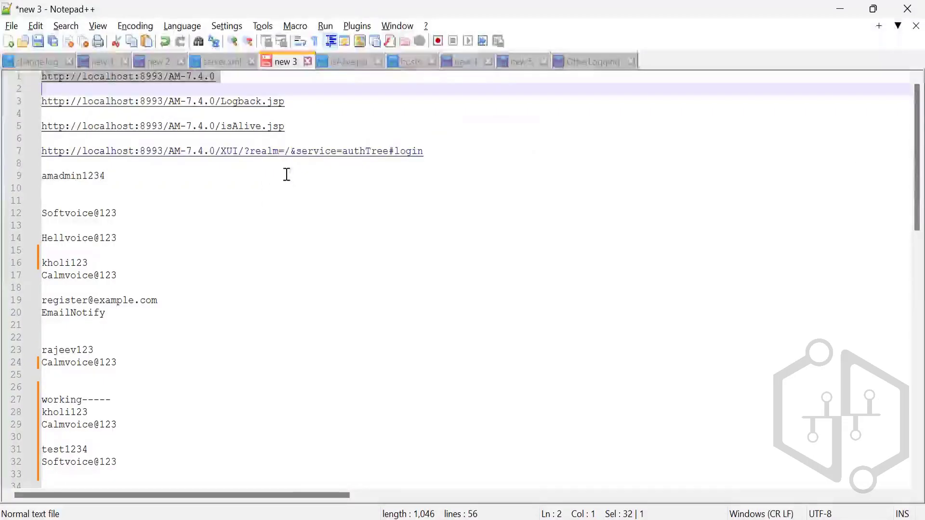
pyautogui.click(291, 152)
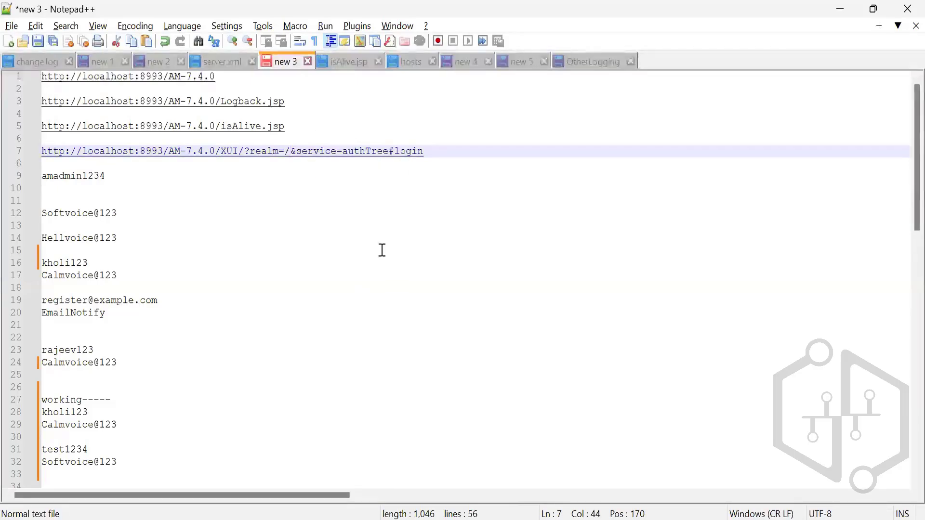
# Step: Copy the tree name myAuthTree from the ForgeRock console and replace the service value authTree with it in the Notepad++ login URL
pyautogui.hotkey('alt', 'Tab')
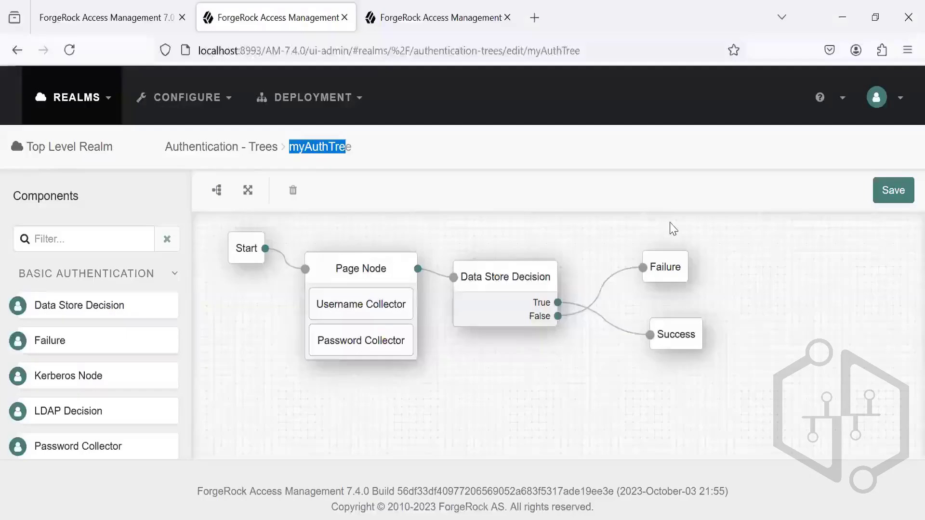
pyautogui.click(353, 157)
pyautogui.moveTo(350, 148); pyautogui.dragTo(292, 154)
pyautogui.hotkey('ctrl', 'c')
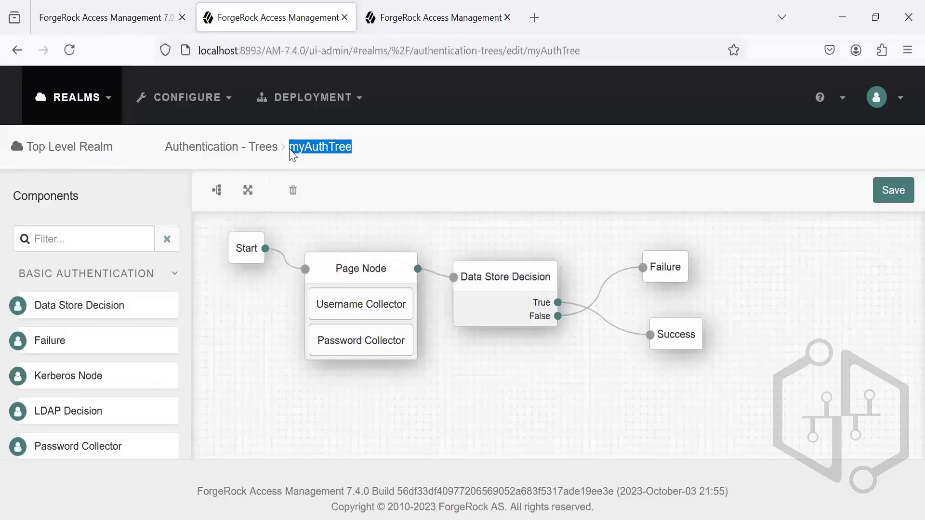
pyautogui.hotkey('alt', 'Tab')
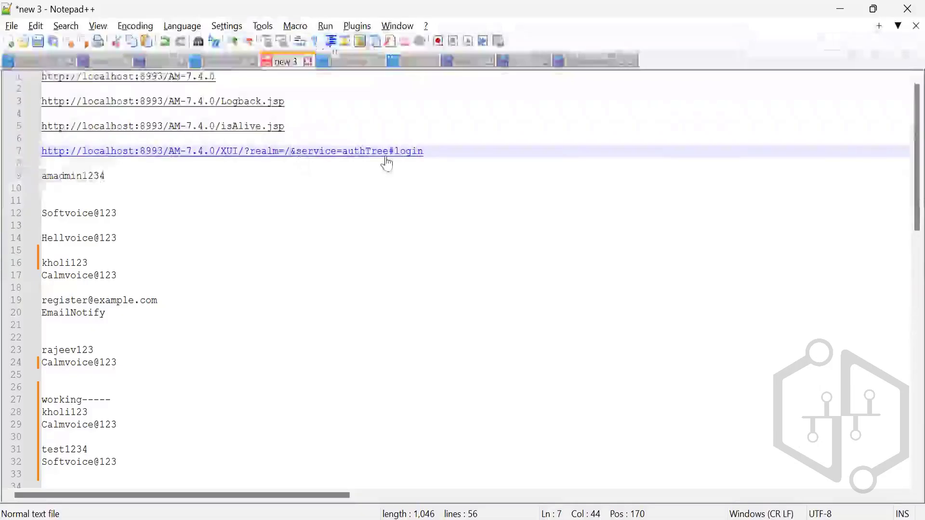
pyautogui.click(387, 155)
pyautogui.press('BackSpace')
pyautogui.press('BackSpace')
pyautogui.press('BackSpace')
pyautogui.press('BackSpace')
pyautogui.press('BackSpace')
pyautogui.press('BackSpace')
pyautogui.press('BackSpace')
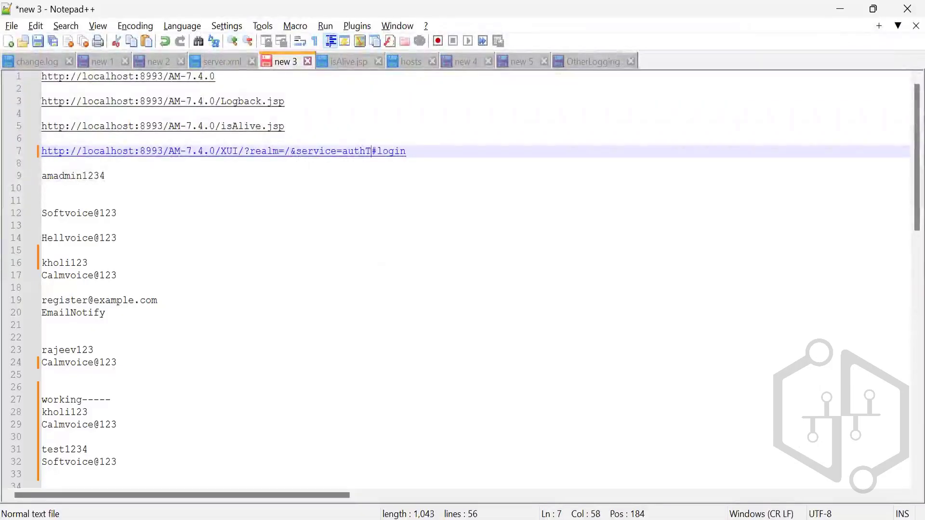
pyautogui.press('BackSpace')
pyautogui.hotkey('ctrl', 'v')
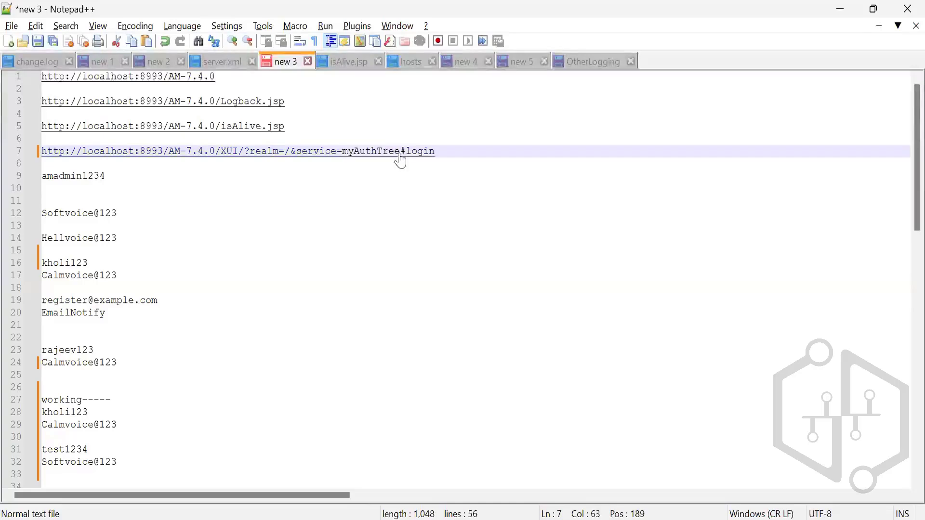
pyautogui.click(454, 148)
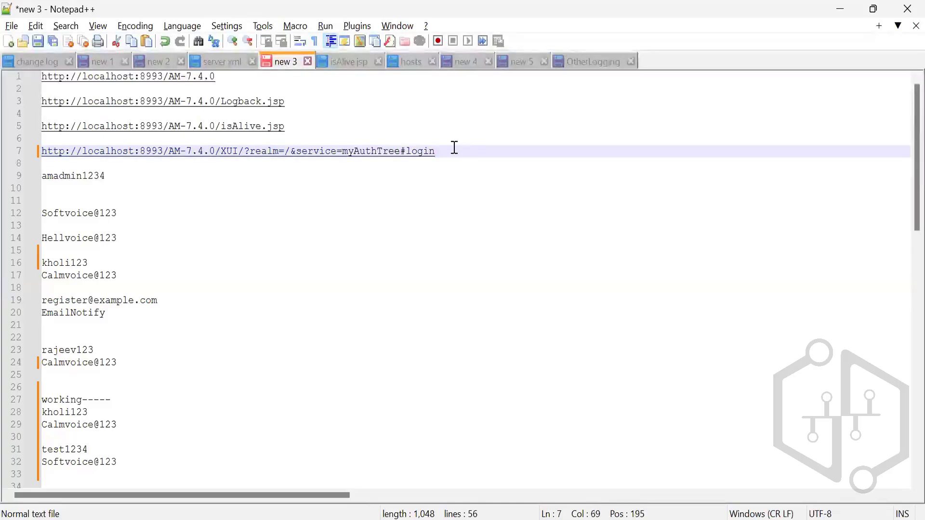
# Step: Copy the myAuthTree login URL from Notepad++ and load it in a new Firefox private window
pyautogui.moveTo(455, 148); pyautogui.dragTo(4, 157)
pyautogui.hotkey('ctrl', 'c')
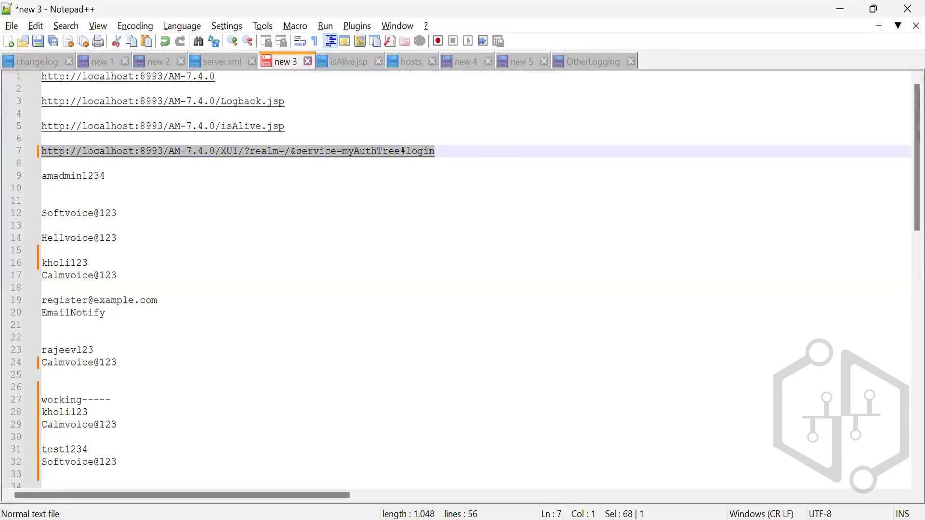
pyautogui.moveTo(577, 515)
pyautogui.click(581, 496)
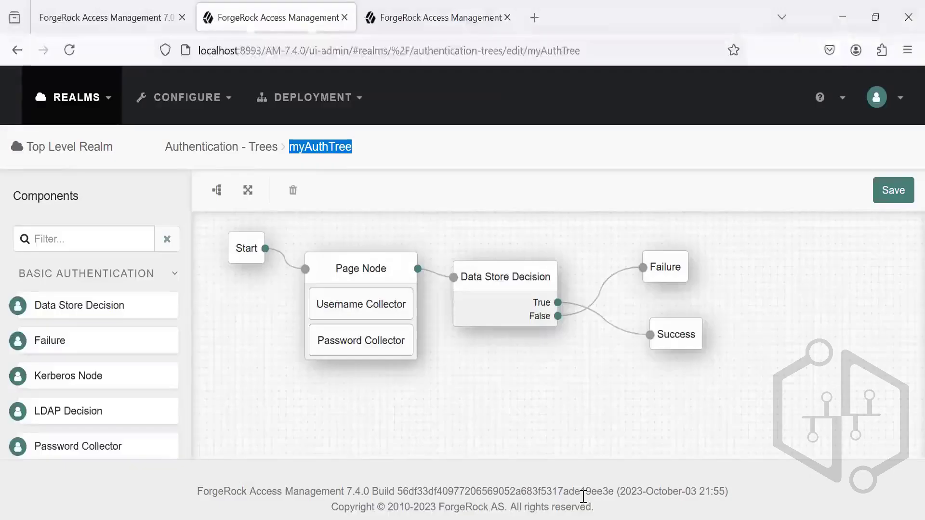
pyautogui.click(905, 54)
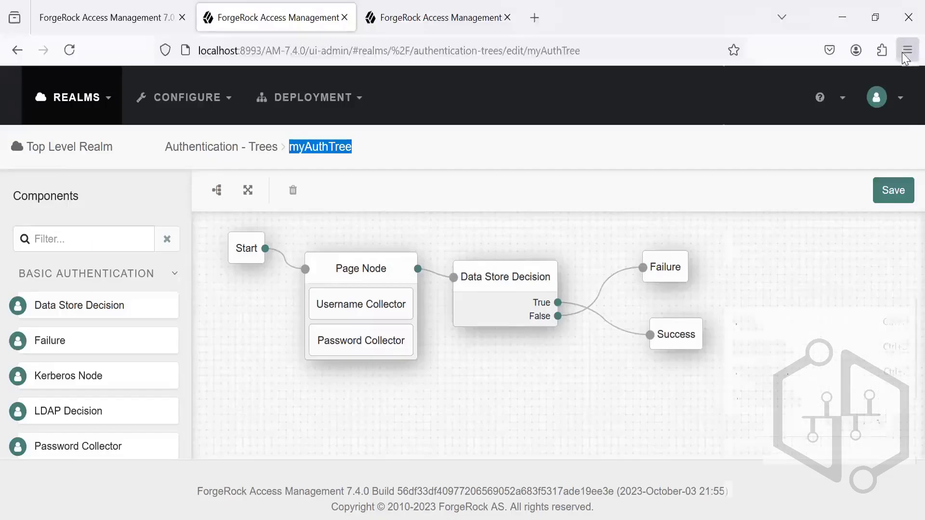
pyautogui.click(803, 158)
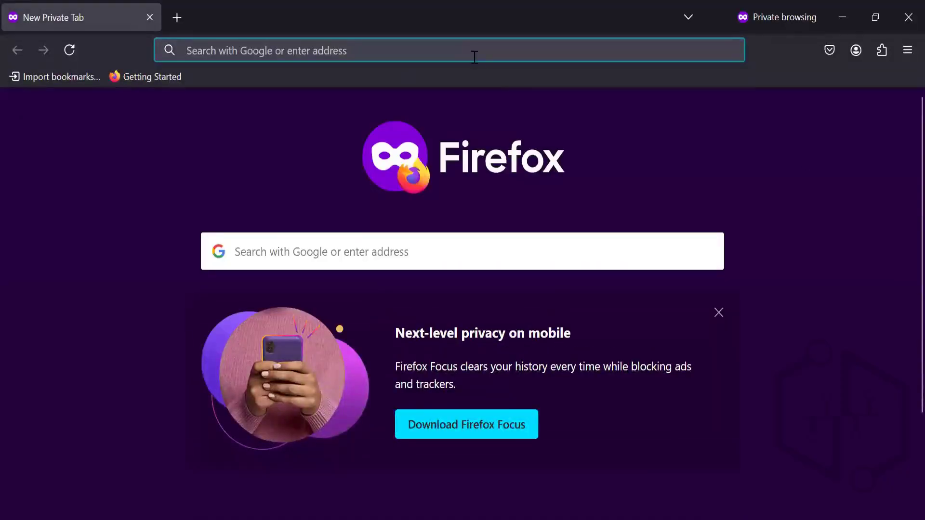
pyautogui.click(474, 57)
pyautogui.hotkey('ctrl', 'v')
pyautogui.press('Return')
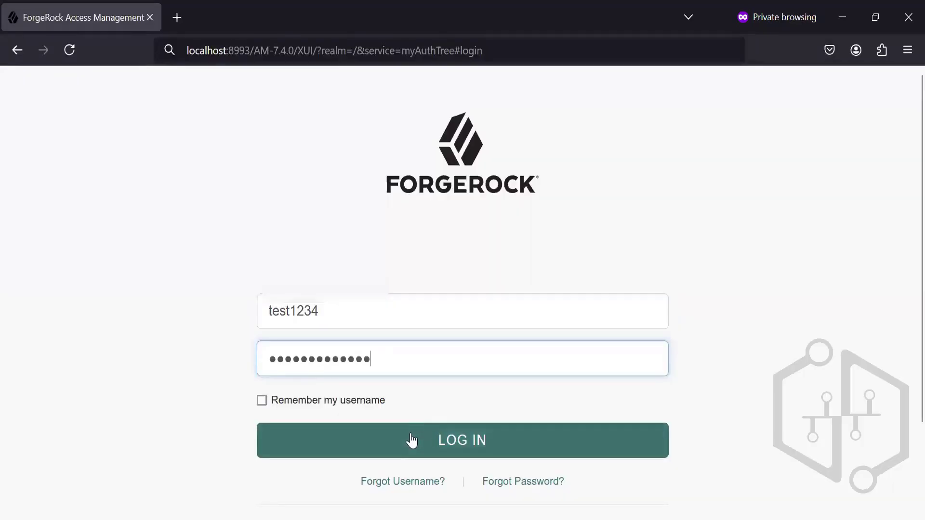
# Step: Submit the filled-in login form and check the Password and Basic Info sections of the user profile
pyautogui.click(411, 438)
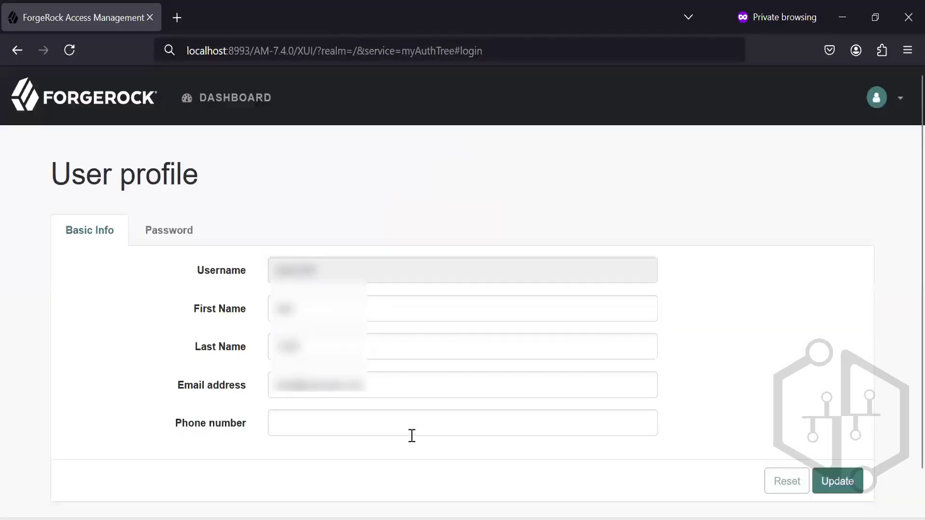
pyautogui.click(170, 244)
pyautogui.click(107, 239)
pyautogui.click(175, 234)
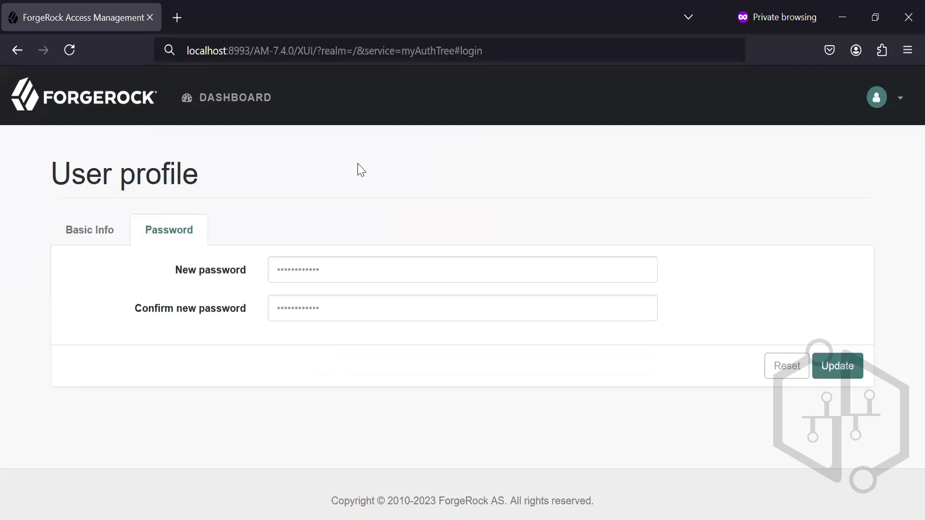
# Step: Return to the ForgeRock admin window, delete the Data Store Decision node from myAuthTree and save the tree
pyautogui.moveTo(533, 519)
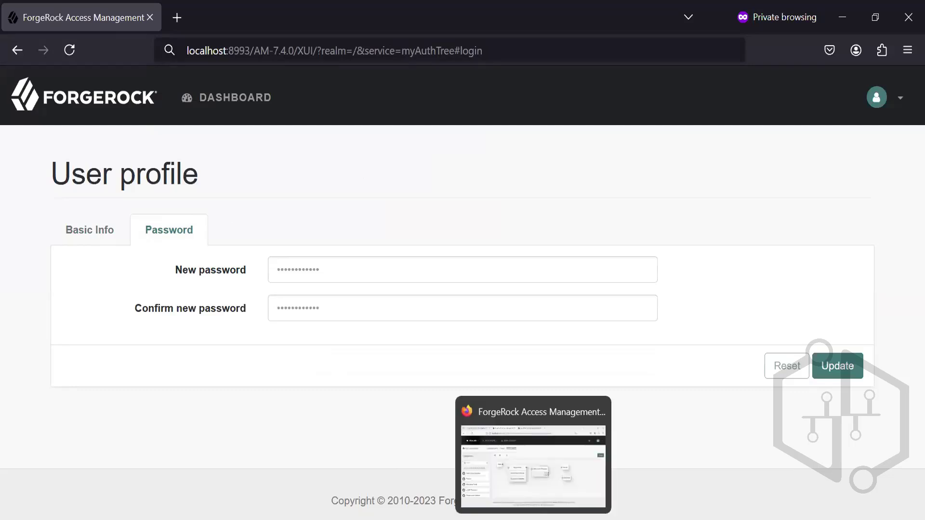
pyautogui.click(532, 501)
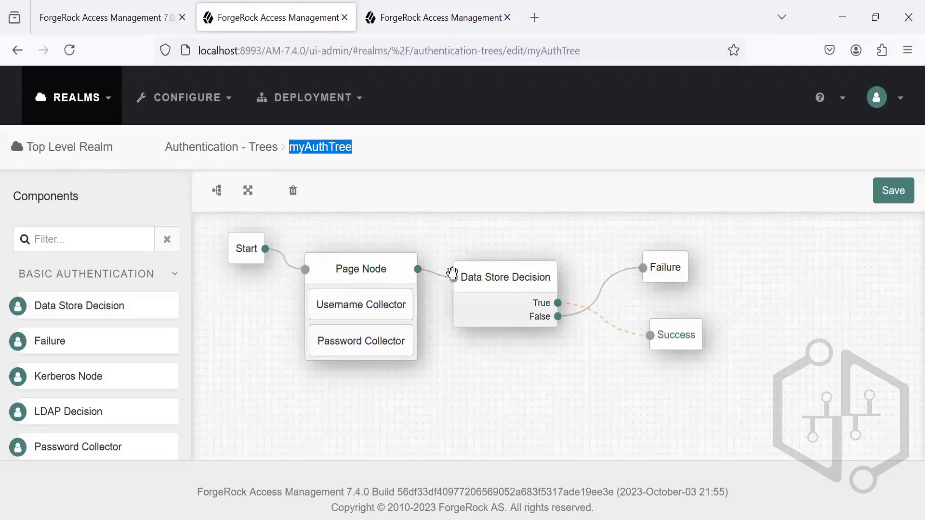
pyautogui.click(497, 283)
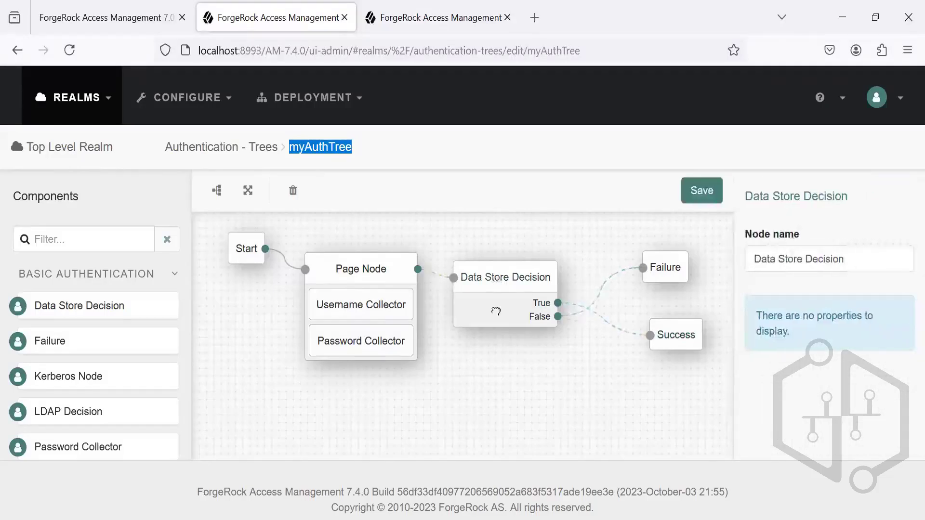
pyautogui.moveTo(496, 309); pyautogui.dragTo(519, 329)
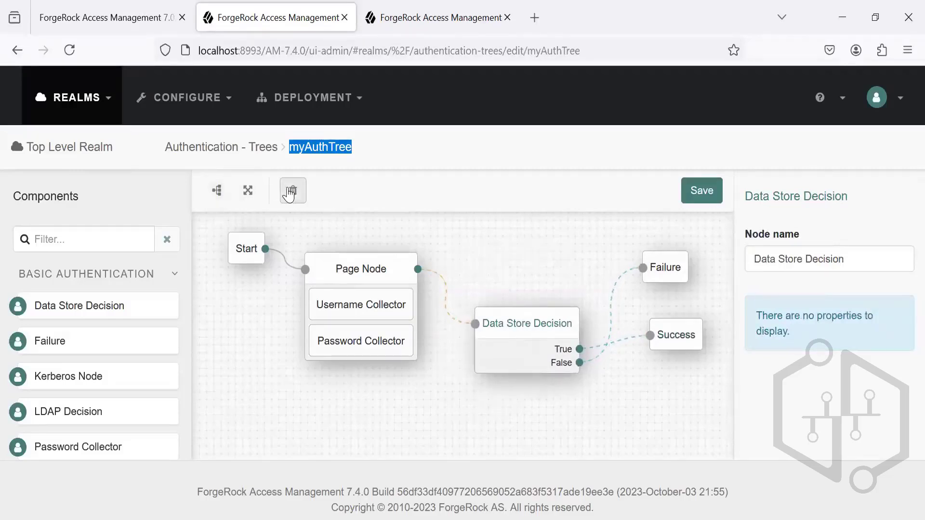
pyautogui.click(292, 191)
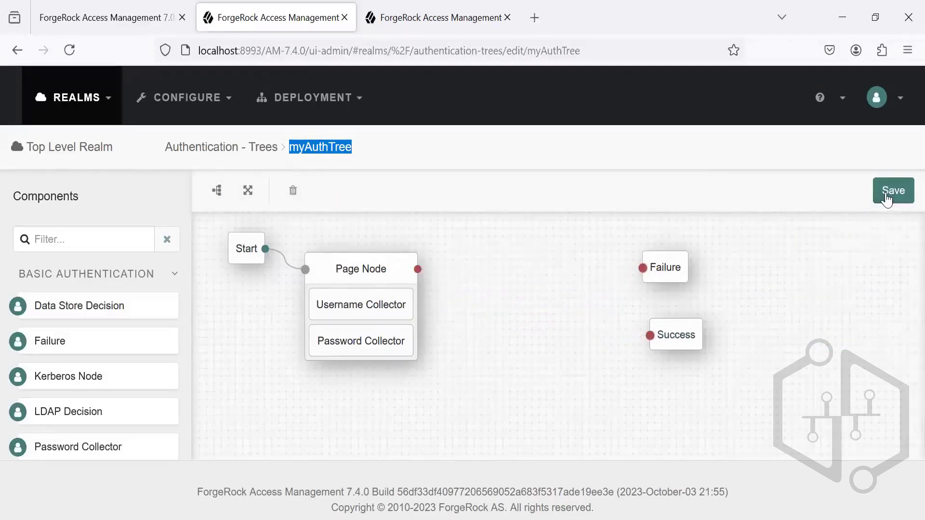
pyautogui.click(888, 199)
# Step: Switch to the private window, reload the profile page, log the test user out and retry the myAuthTree login
pyautogui.hotkey('alt', 'Tab')
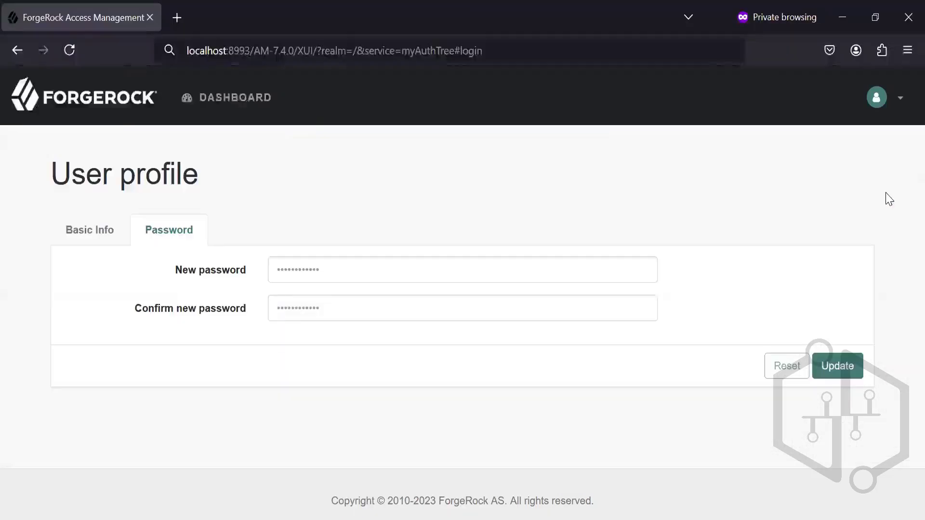
pyautogui.click(73, 48)
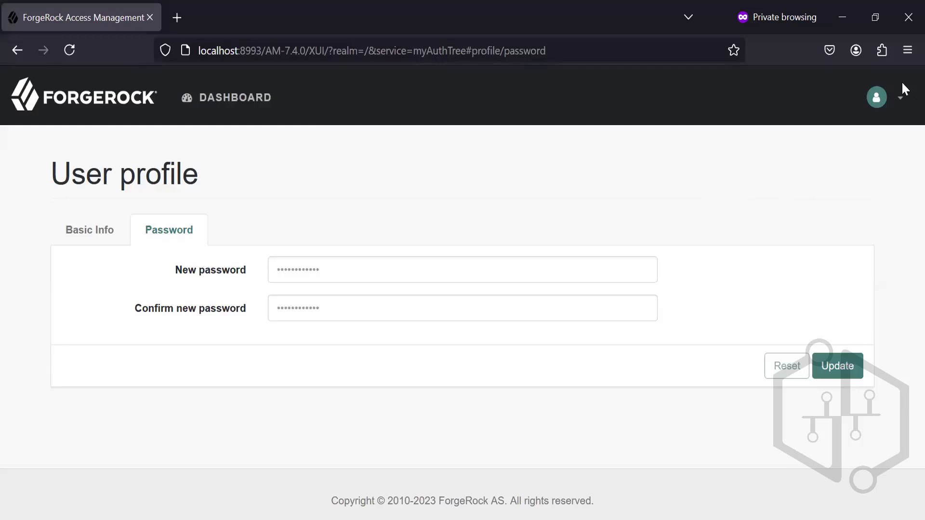
pyautogui.moveTo(901, 82); pyautogui.dragTo(822, 98)
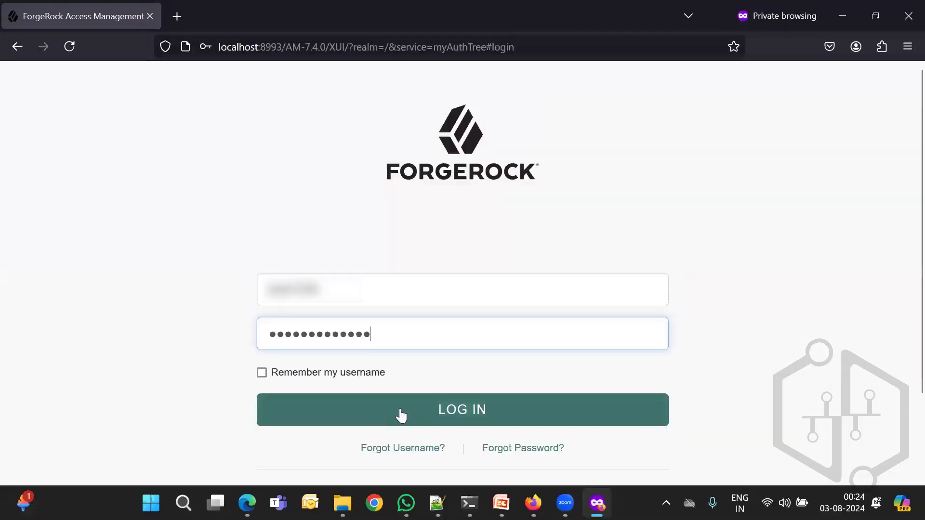
pyautogui.click(400, 408)
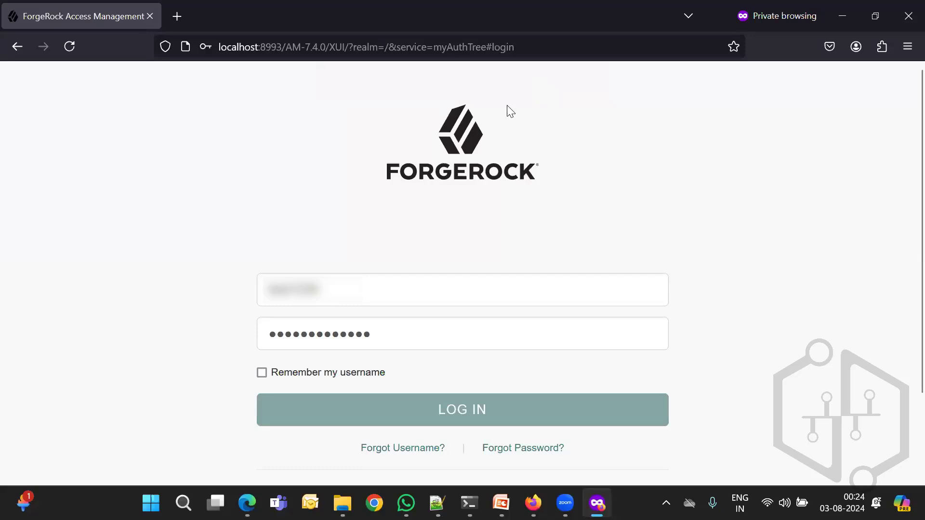
# Step: Log in again with the filled-in test credentials and look through the profile's Password and Basic Info sections
pyautogui.click(409, 411)
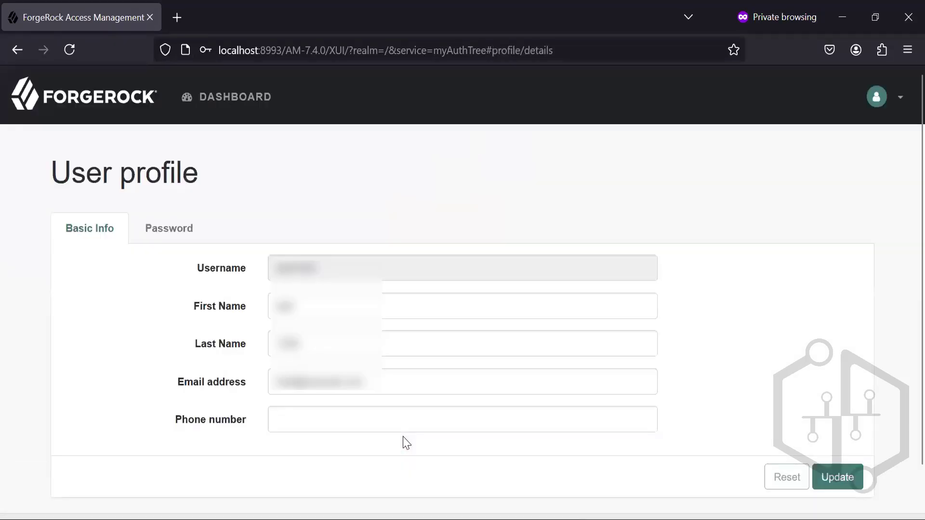
pyautogui.click(167, 236)
pyautogui.click(115, 239)
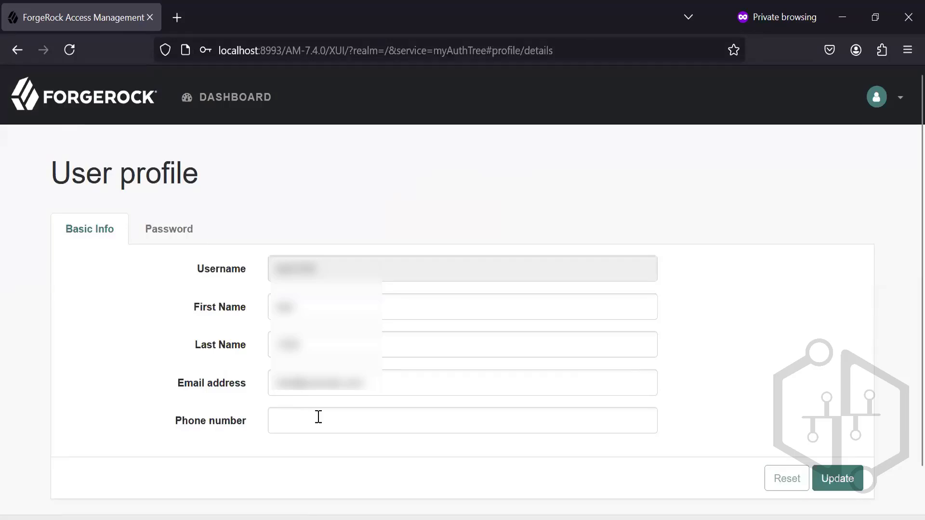
# Step: Switch to File Explorer, go back to the var folder and reopen debug to view the current AM log files
pyautogui.moveTo(342, 518)
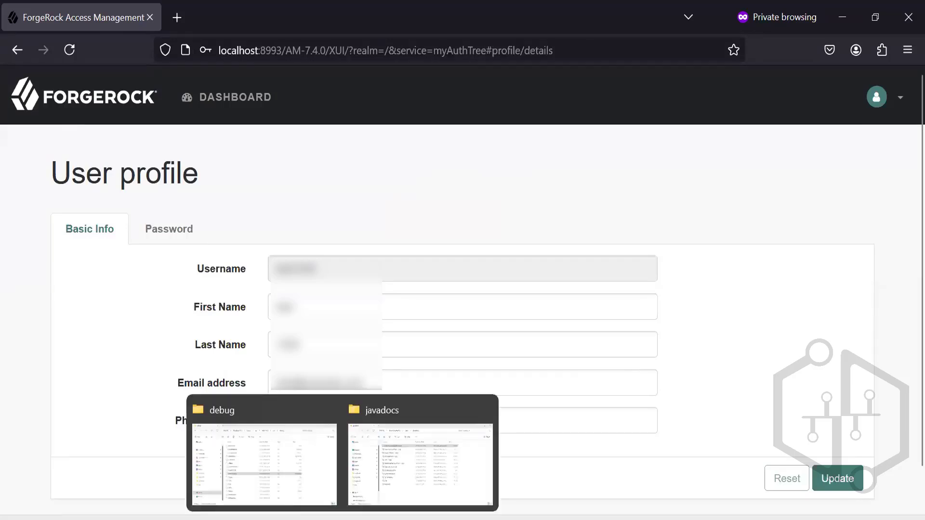
pyautogui.click(295, 504)
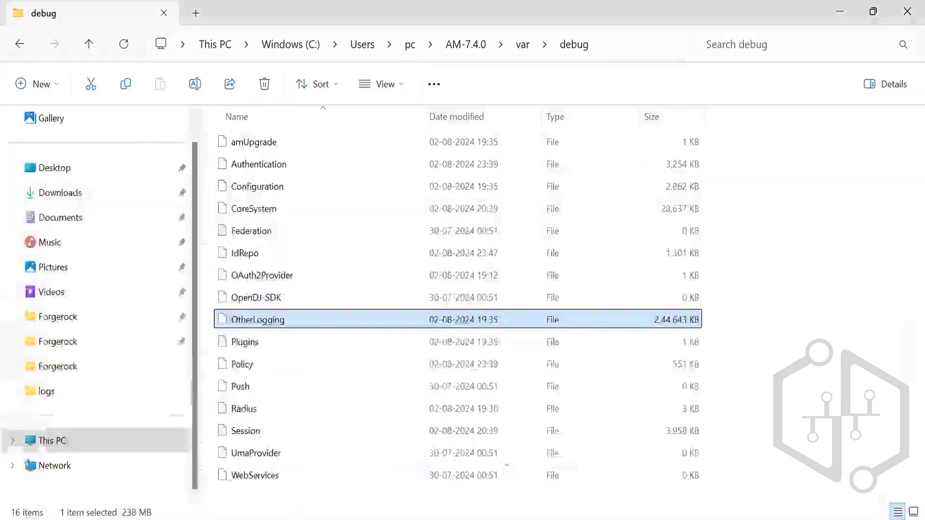
pyautogui.click(783, 356)
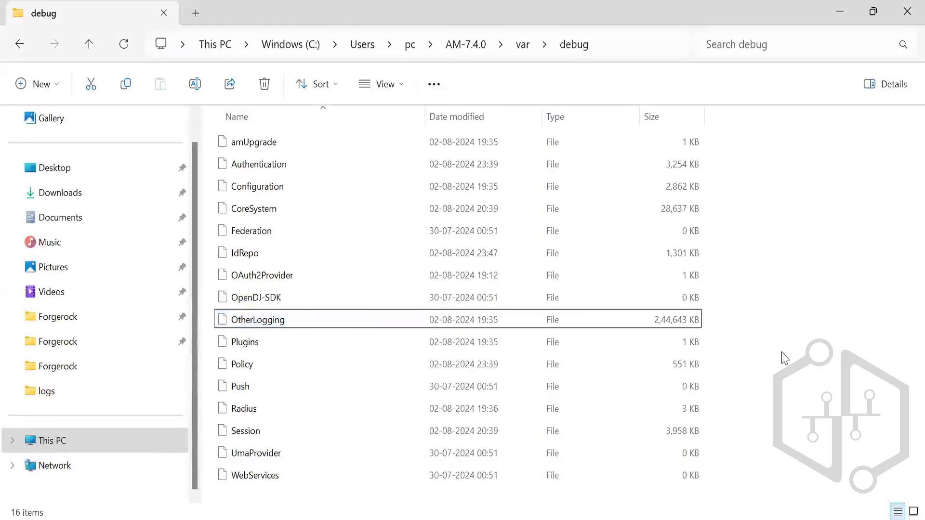
pyautogui.click(21, 45)
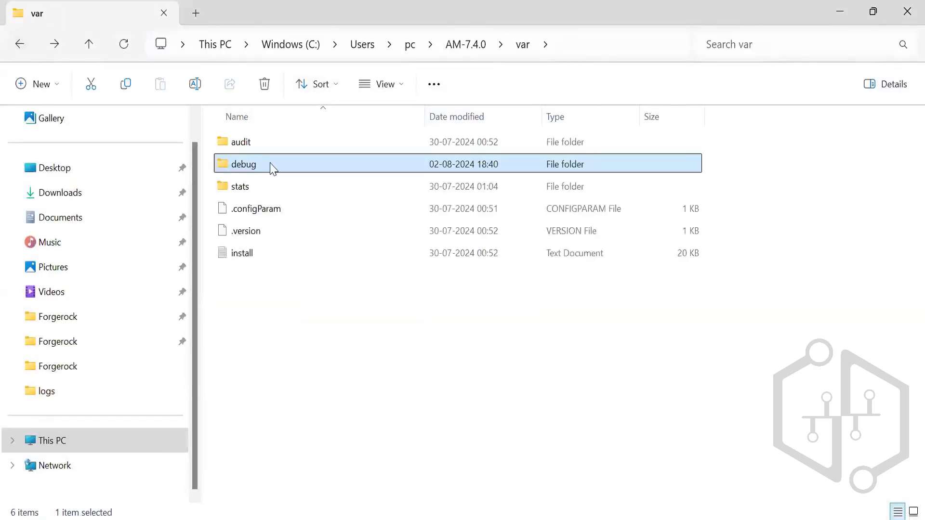
pyautogui.doubleClick(271, 165)
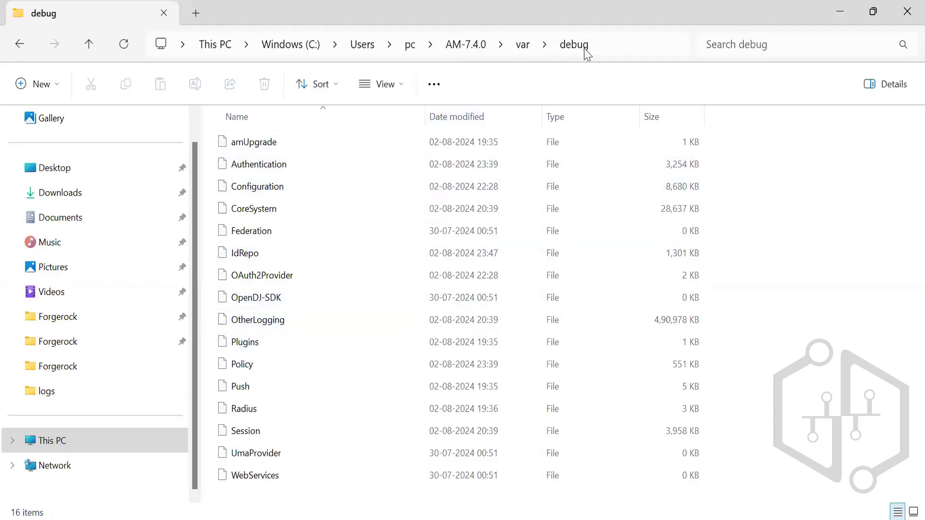
# Step: Trace the log location from the AM-7.4.0 folder through var to debug, looking over the contents of each folder
pyautogui.click(470, 53)
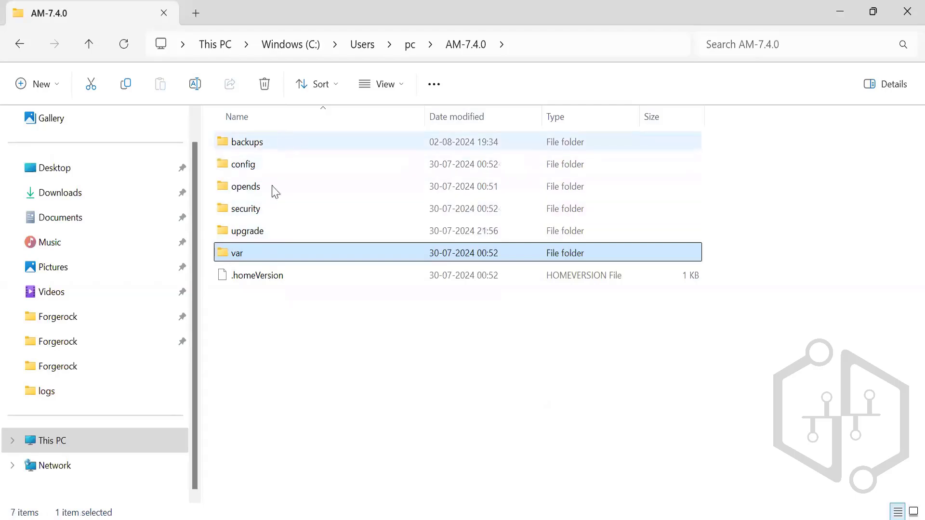
pyautogui.doubleClick(268, 262)
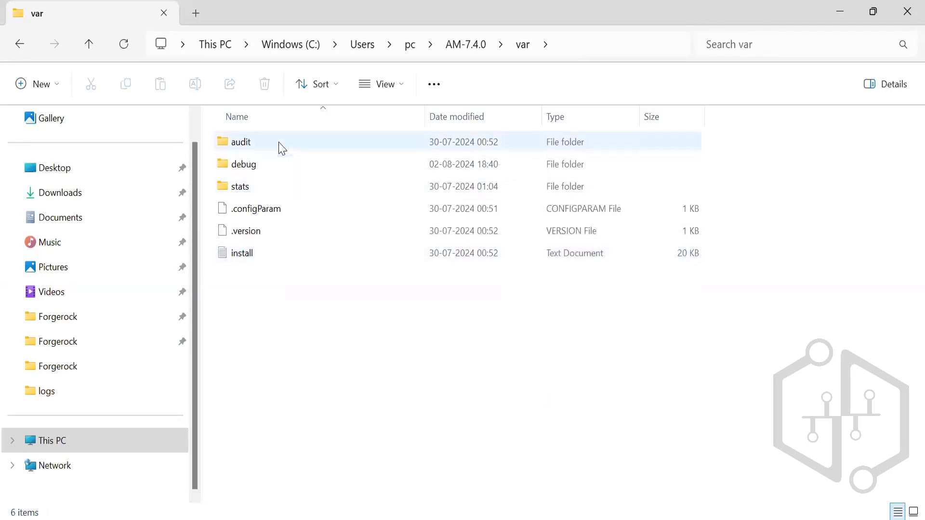
pyautogui.moveTo(263, 254)
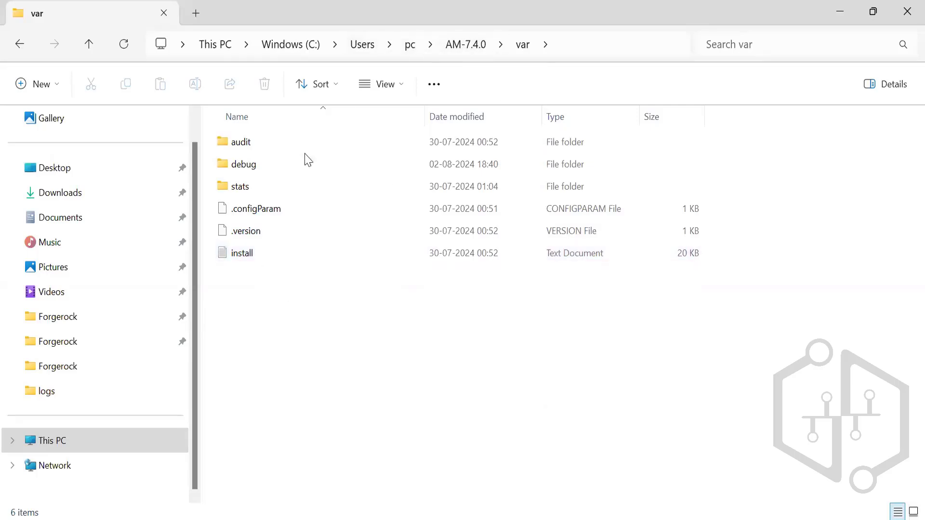
pyautogui.doubleClick(265, 168)
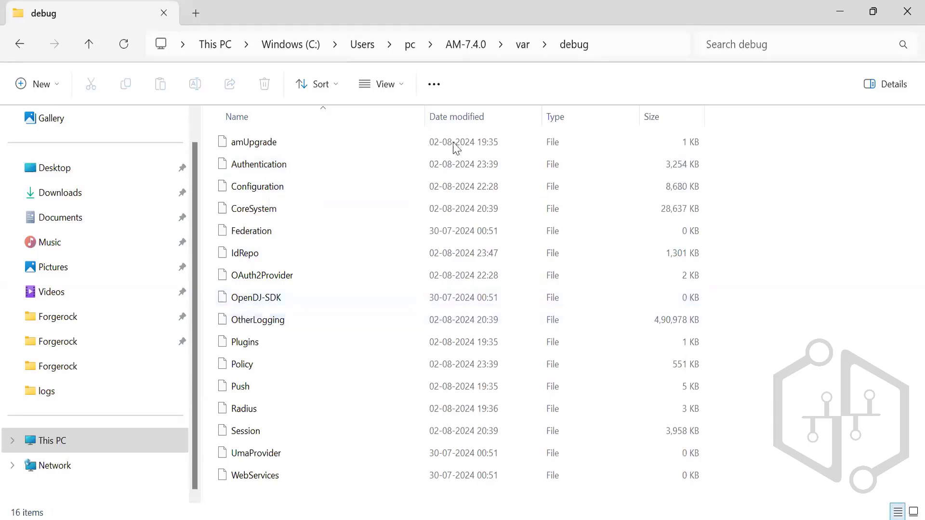
# Step: Examine the debug folder's path and its Authentication and OtherLogging log files
pyautogui.click(612, 45)
pyautogui.press('Return')
pyautogui.click(580, 166)
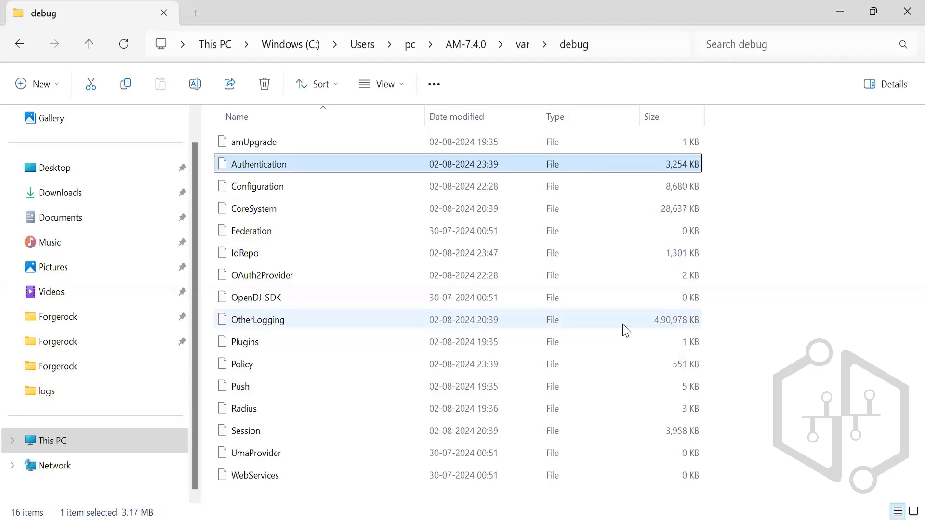
pyautogui.click(449, 318)
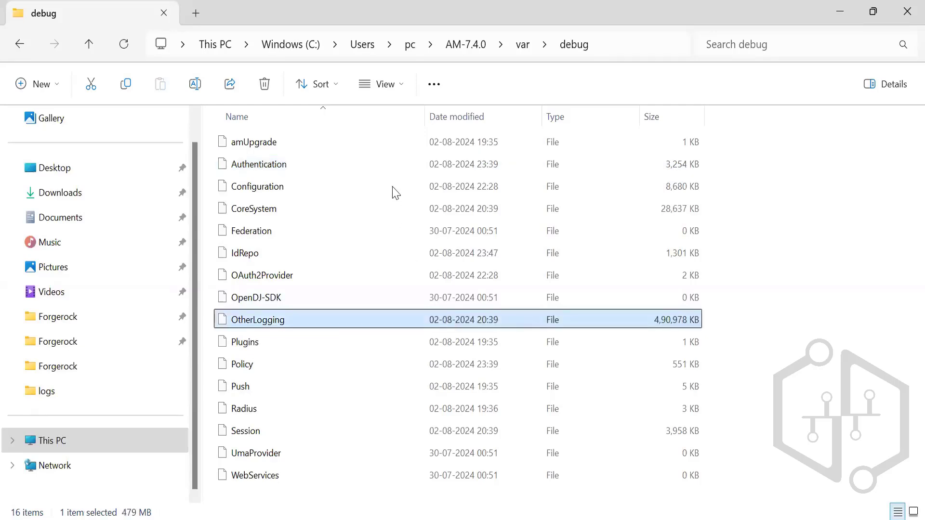
pyautogui.click(382, 166)
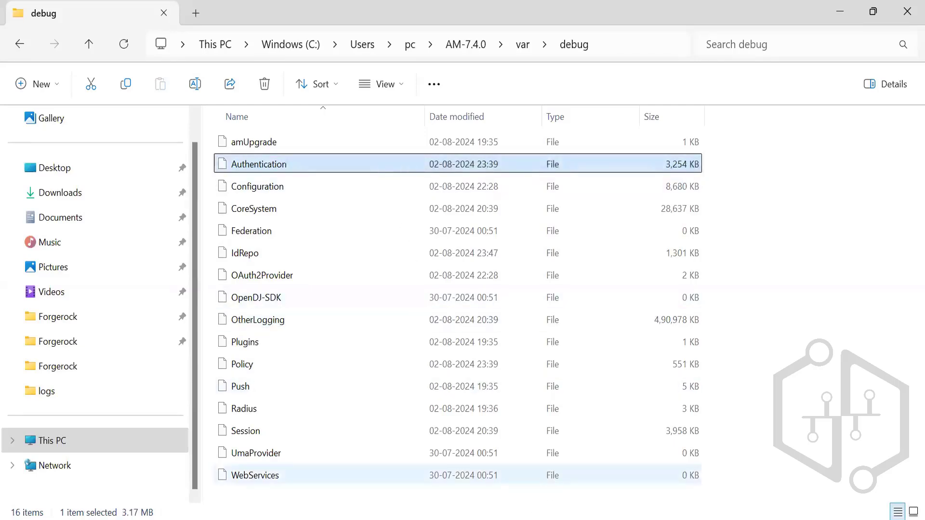
# Step: Switch back to the ForgeRock console and open the deployment Servers page in a separate tab
pyautogui.moveTo(533, 519)
pyautogui.click(524, 483)
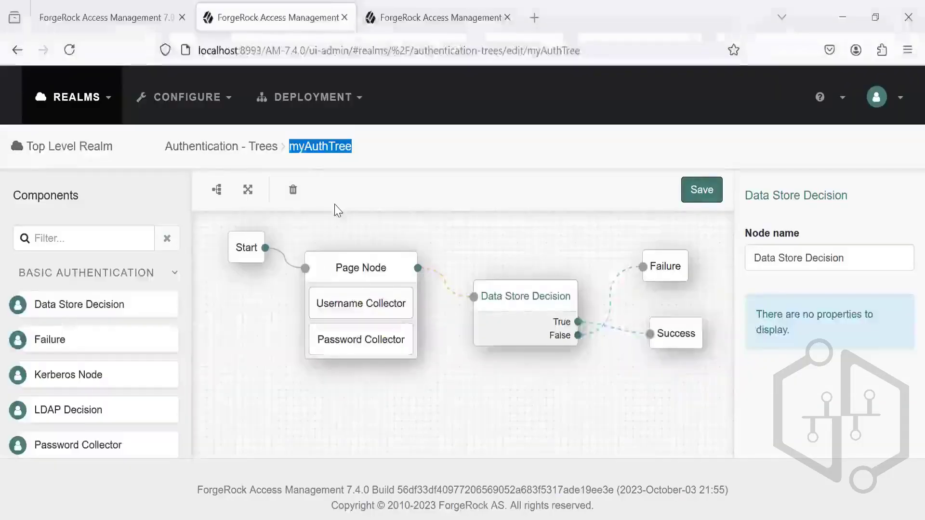
pyautogui.click(356, 97)
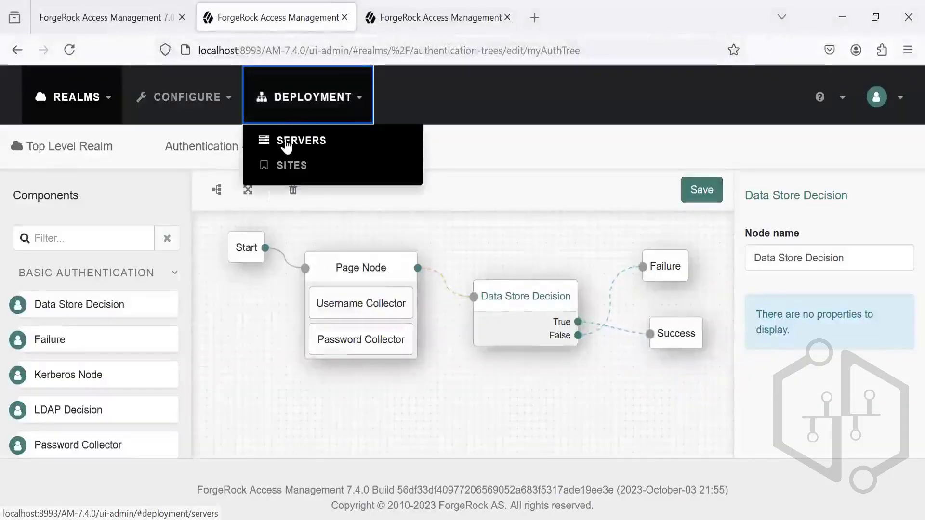
pyautogui.middleClick(288, 140)
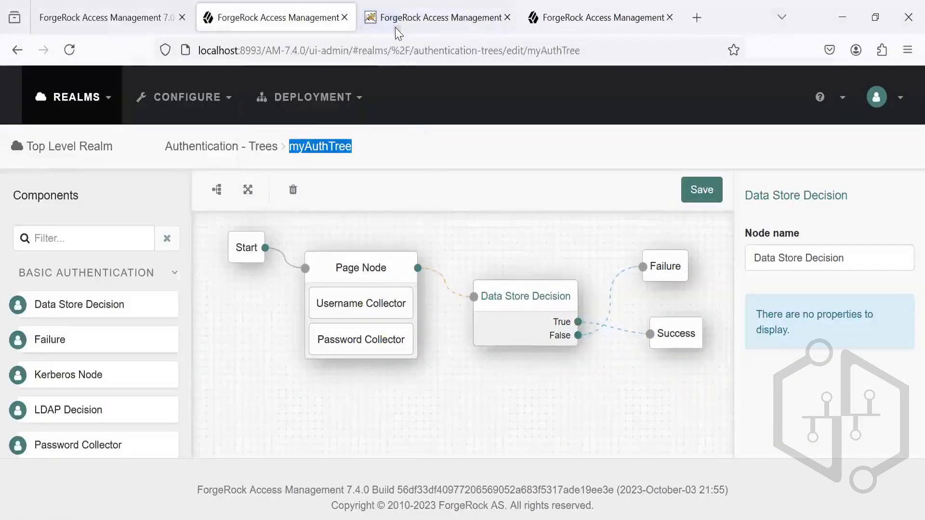
pyautogui.click(394, 22)
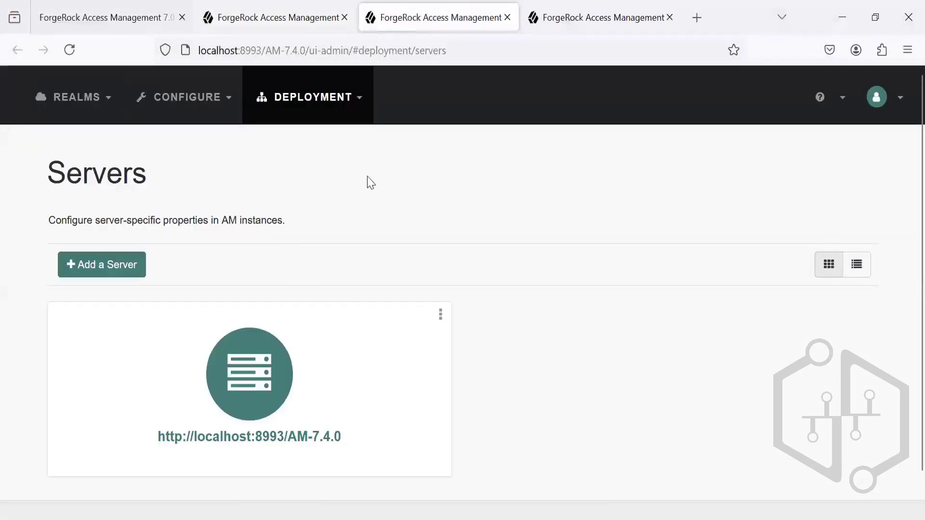
pyautogui.click(352, 102)
pyautogui.click(311, 146)
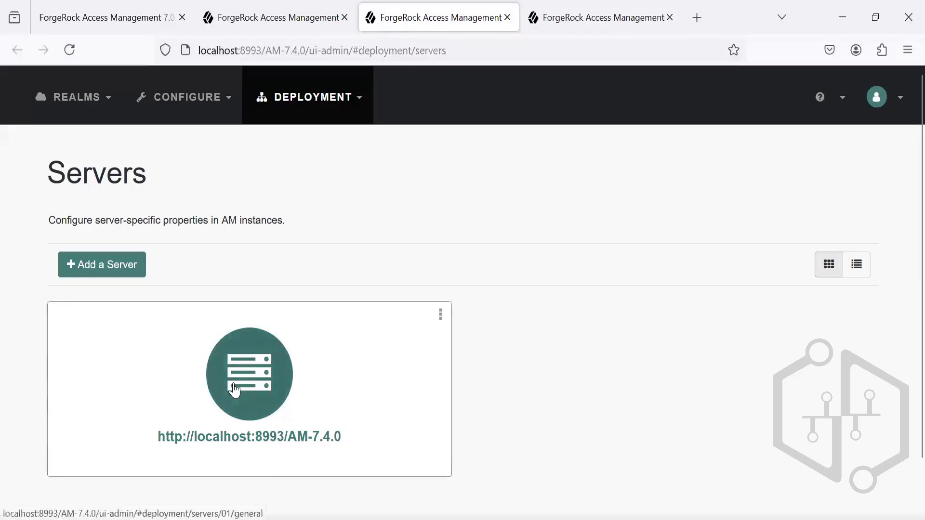
pyautogui.click(233, 391)
pyautogui.click(326, 272)
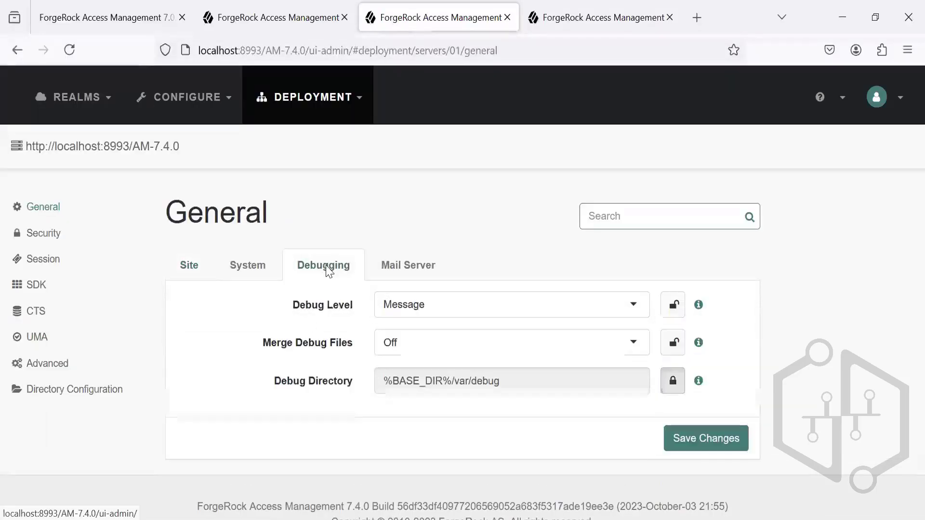
pyautogui.click(438, 303)
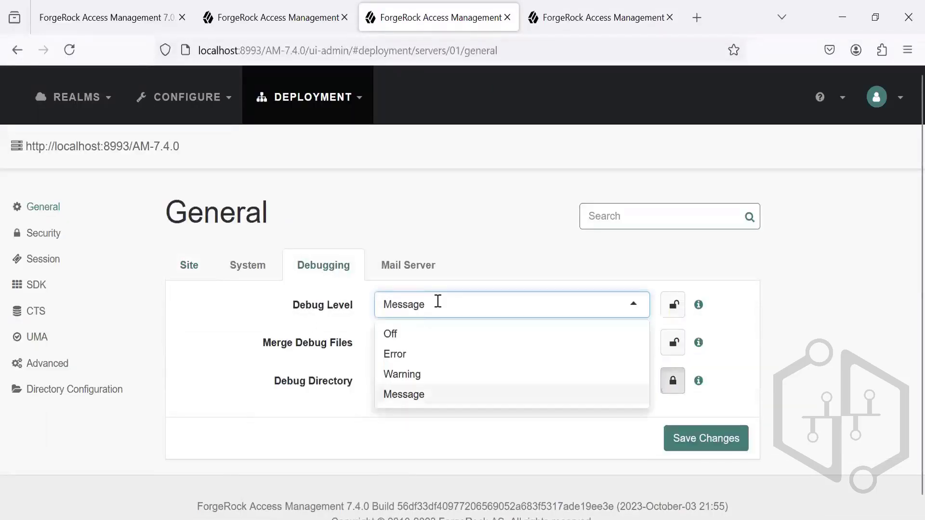
pyautogui.click(550, 241)
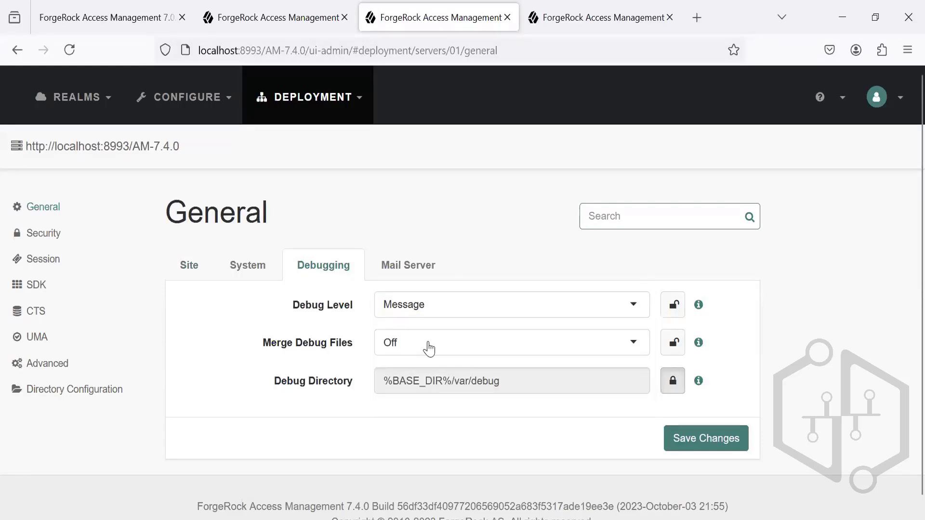
pyautogui.click(429, 343)
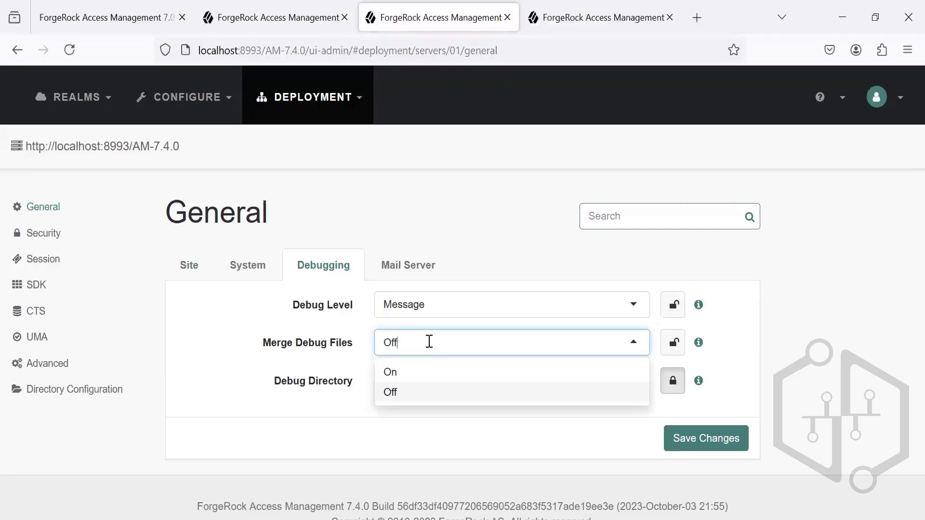
# Step: Switch to File Explorer and look through the separate log files in the debug folder, from amUpgrade to WebServices
pyautogui.hotkey('alt', 'Tab')
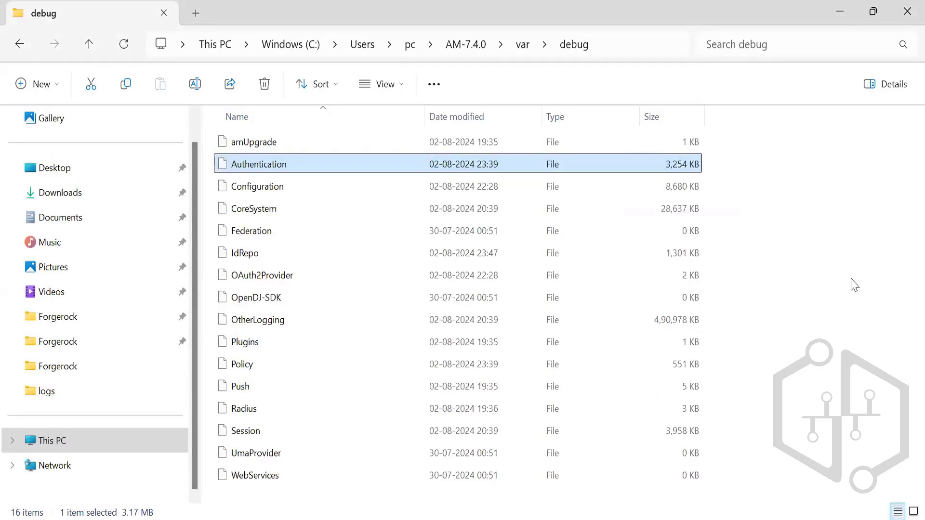
pyautogui.click(530, 208)
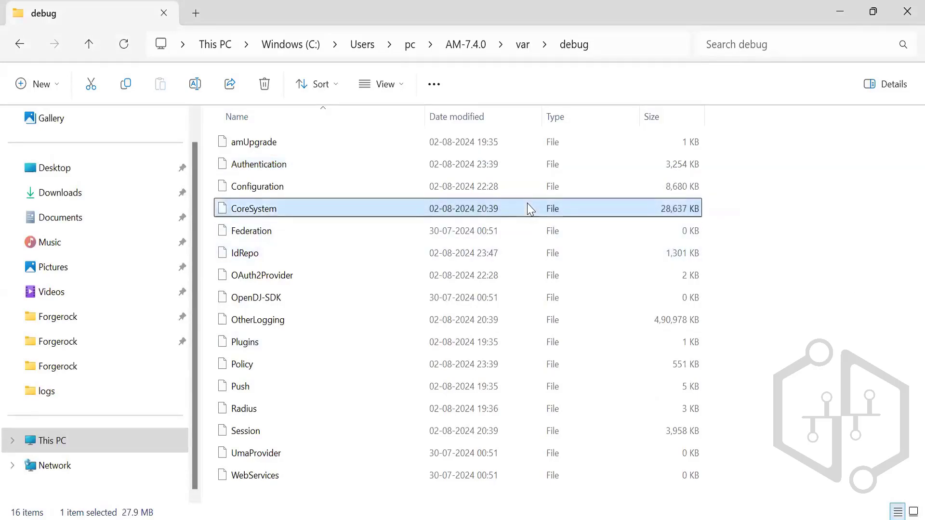
pyautogui.press('Up')
pyautogui.press('Up')
pyautogui.press('Up')
pyautogui.press('Down')
pyautogui.press('Down')
pyautogui.press('Down')
pyautogui.press('Down')
pyautogui.press('Down')
pyautogui.press('Down')
pyautogui.press('Down')
pyautogui.press('Down')
pyautogui.press('Down')
pyautogui.press('Down')
pyautogui.press('Down')
pyautogui.press('Down')
pyautogui.press('Down')
pyautogui.press('Down')
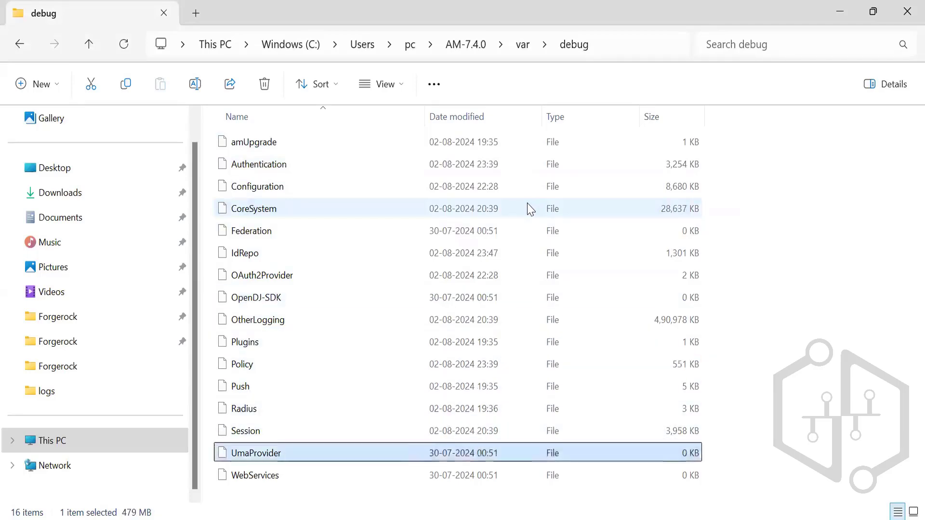
pyautogui.press('Down')
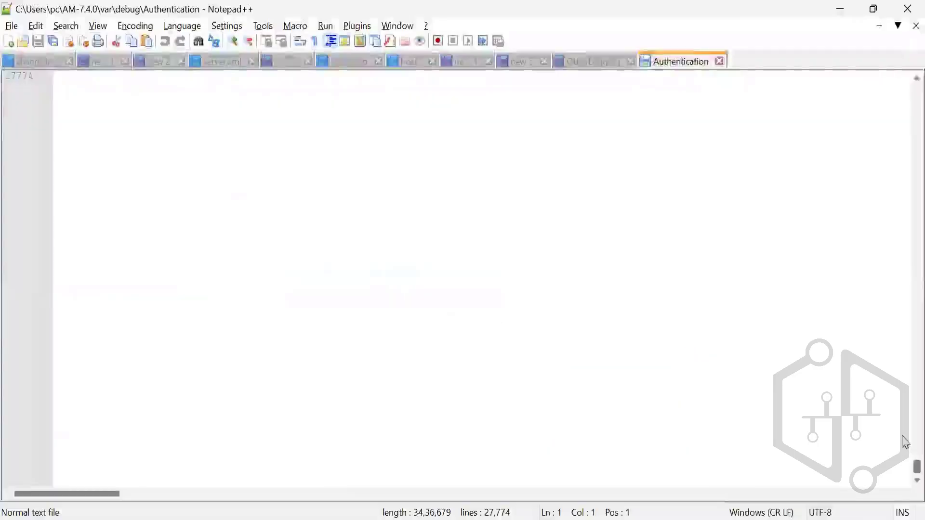
# Step: Switch to the Authentication log in Notepad++ and examine the URL-encoded login URL entry that references myAuthTree
pyautogui.scroll(20, 905, 441)
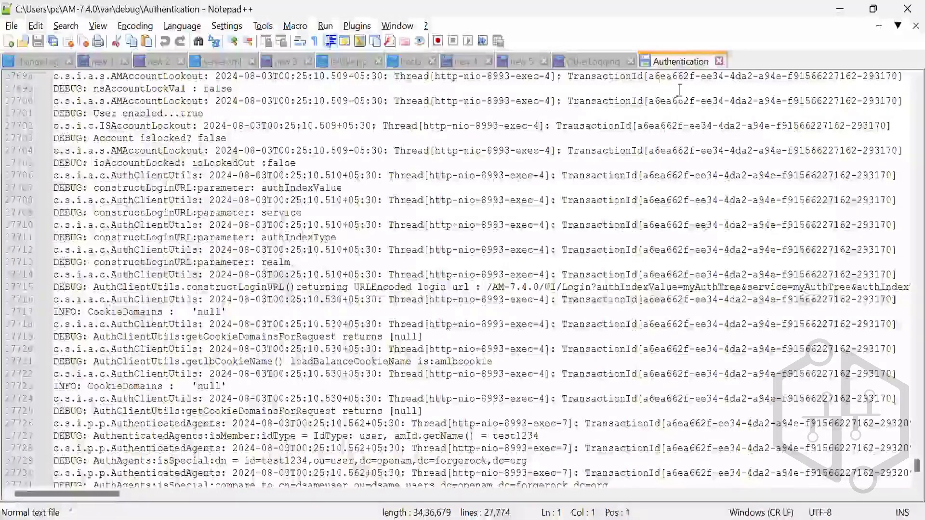
pyautogui.click(481, 287)
pyautogui.moveTo(482, 287); pyautogui.dragTo(905, 286)
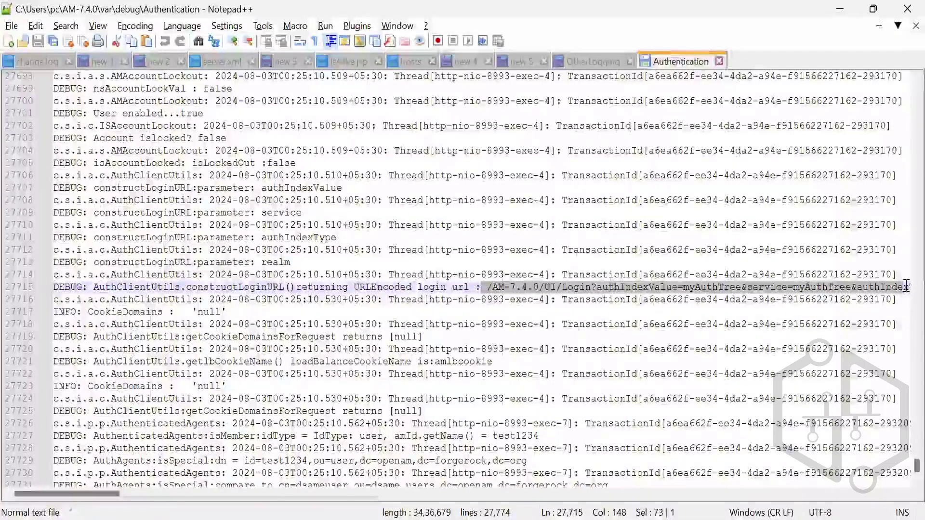
pyautogui.click(515, 360)
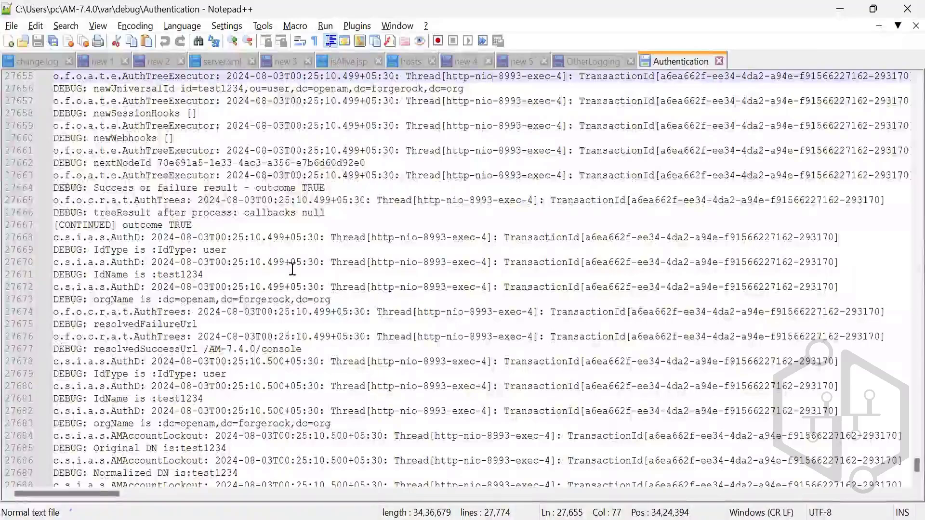
# Step: Trace the Authentication log back through the login entries and highlight the realm in the line naming the tree myAuthTree
pyautogui.press('Up')
pyautogui.press('Up')
pyautogui.press('Up')
pyautogui.press('Up')
pyautogui.press('Up')
pyautogui.press('Up')
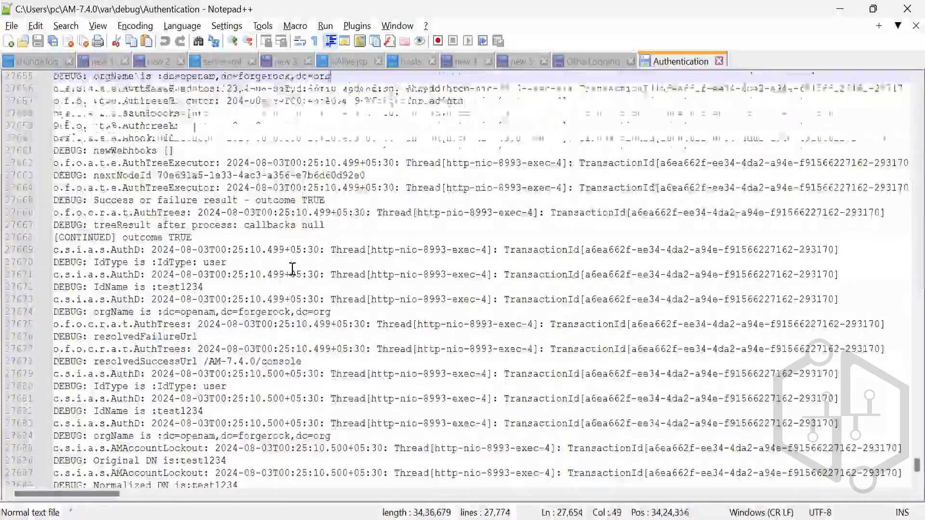
pyautogui.press('Up')
pyautogui.press('Up')
pyautogui.press('Up')
pyautogui.press('Up')
pyautogui.press('Up')
pyautogui.press('Up')
pyautogui.press('Up')
pyautogui.press('Up')
pyautogui.press('Up')
pyautogui.press('Up')
pyautogui.press('Up')
pyautogui.press('Up')
pyautogui.press('Up')
pyautogui.press('Up')
pyautogui.press('Up')
pyautogui.press('Up')
pyautogui.press('Up')
pyautogui.press('Up')
pyautogui.press('Up')
pyautogui.press('Up')
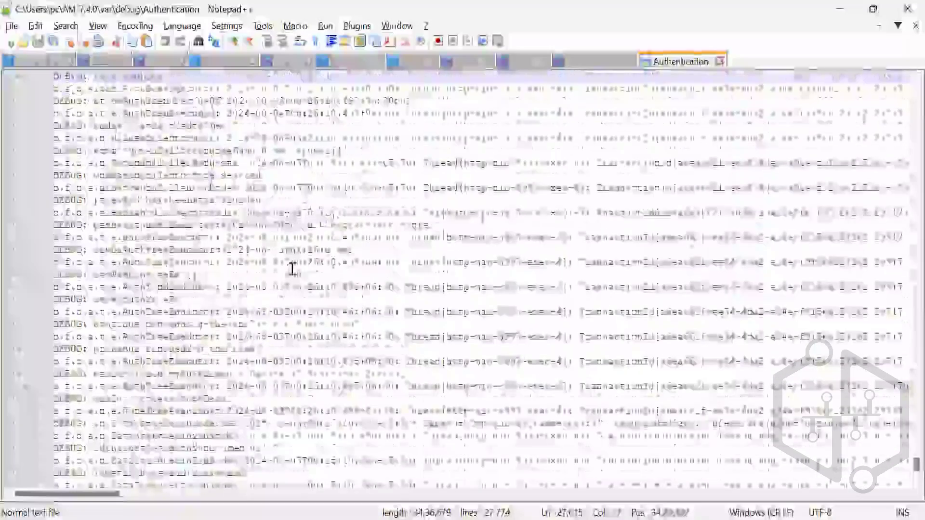
pyautogui.press('Up')
pyautogui.press('Up')
pyautogui.press('Up')
pyautogui.press('Up')
pyautogui.press('Up')
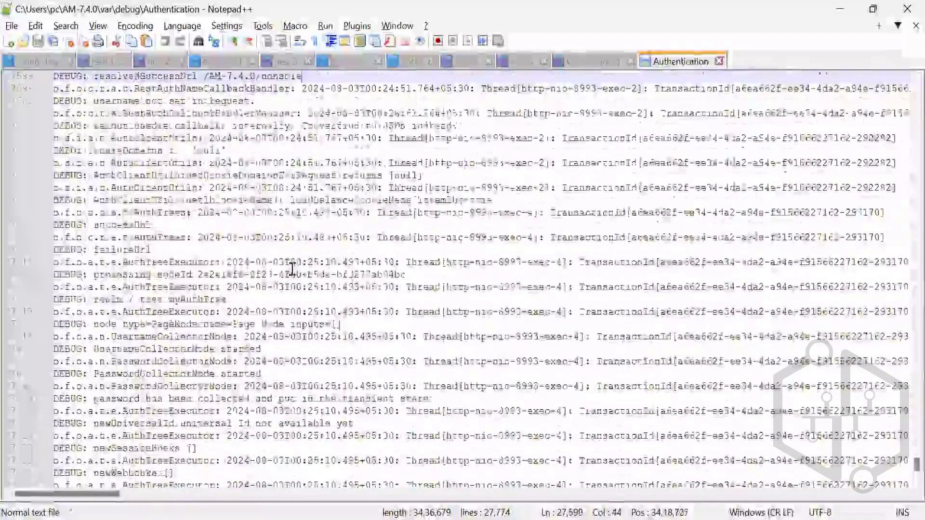
pyautogui.press('Up')
pyautogui.press('Up')
pyautogui.press('Up')
pyautogui.press('Up')
pyautogui.press('Up')
pyautogui.press('Up')
pyautogui.press('Up')
pyautogui.press('Up')
pyautogui.press('Up')
pyautogui.press('Up')
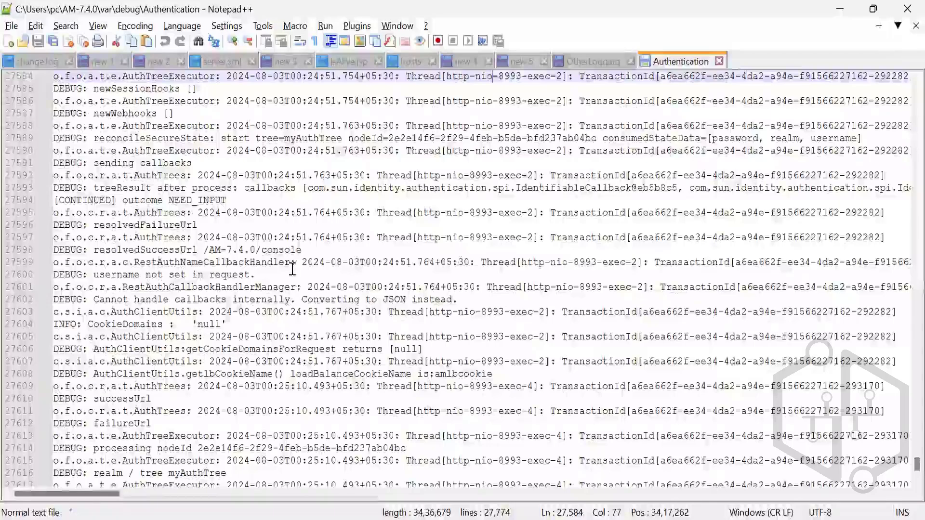
pyautogui.press('Up')
pyautogui.press('Up')
pyautogui.press('Up')
pyautogui.press('Up')
pyautogui.press('Up')
pyautogui.press('Up')
pyautogui.press('Up')
pyautogui.press('Up')
pyautogui.press('Up')
pyautogui.press('Up')
pyautogui.press('Up')
pyautogui.press('Up')
pyautogui.press('Up')
pyautogui.press('Up')
pyautogui.press('Up')
pyautogui.press('Up')
pyautogui.press('Up')
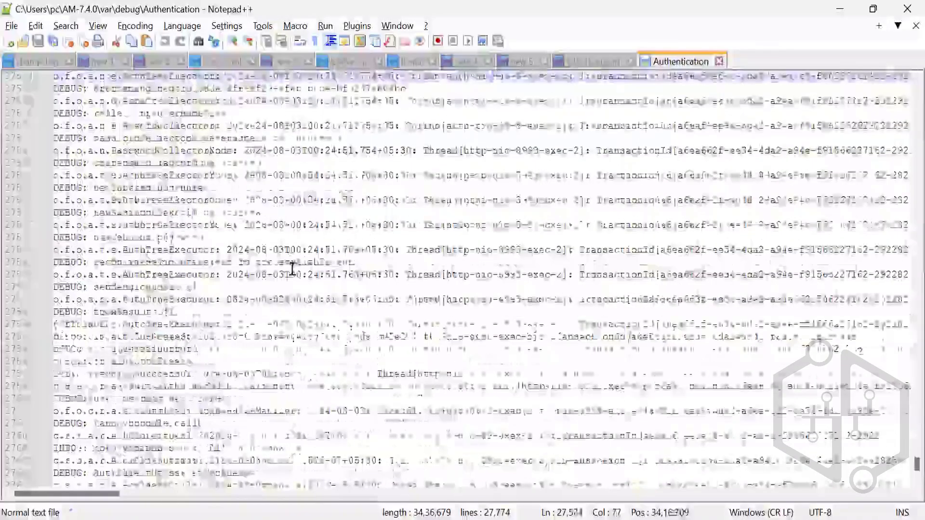
pyautogui.press('Up')
pyautogui.press('Up')
pyautogui.press('Up')
pyautogui.press('Up')
pyautogui.press('Up')
pyautogui.press('Up')
pyautogui.press('Up')
pyautogui.press('Up')
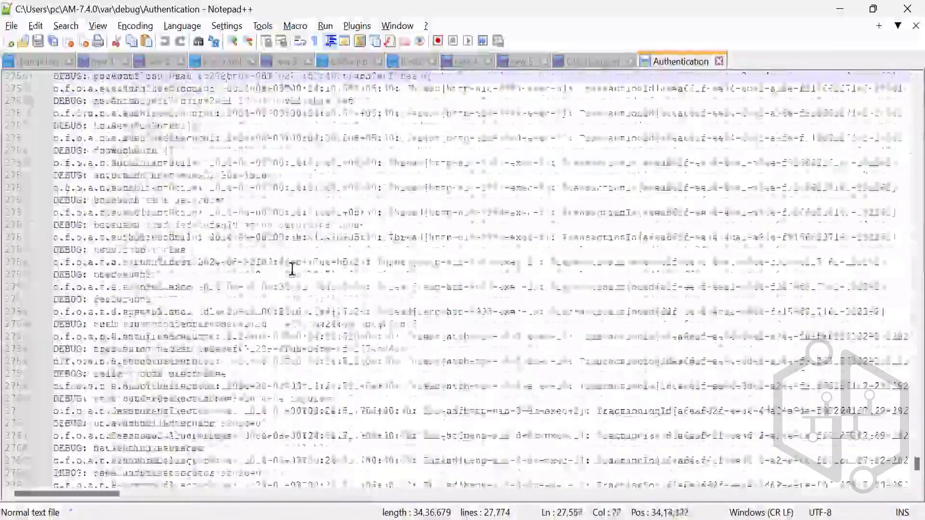
pyautogui.press('Up')
pyautogui.press('Up')
pyautogui.press('Up')
pyautogui.press('Up')
pyautogui.press('Up')
pyautogui.press('Up')
pyautogui.press('Up')
pyautogui.press('Up')
pyautogui.press('Up')
pyautogui.press('Up')
pyautogui.press('Up')
pyautogui.press('Up')
pyautogui.press('Up')
pyautogui.press('Up')
pyautogui.press('Up')
pyautogui.press('Up')
pyautogui.press('Up')
pyautogui.press('Up')
pyautogui.press('Up')
pyautogui.press('Up')
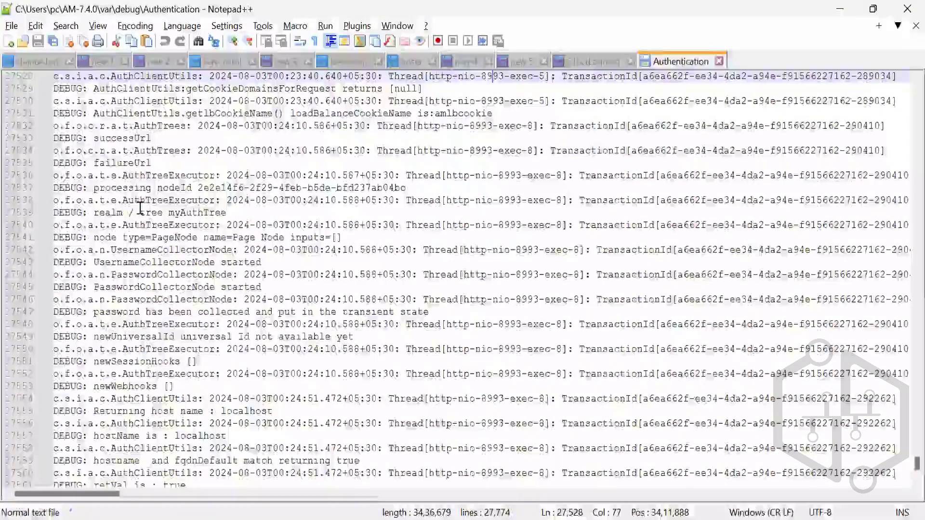
pyautogui.moveTo(226, 212); pyautogui.dragTo(100, 216)
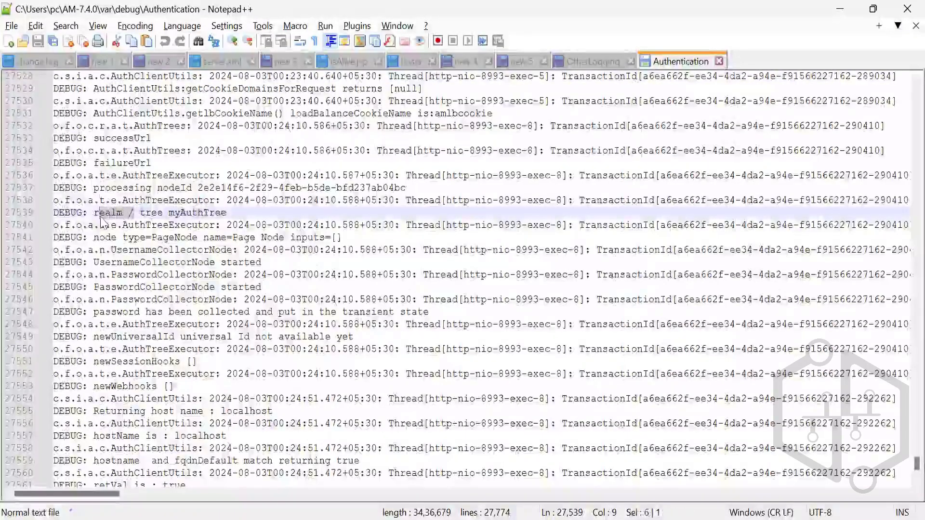
# Step: Read further back through the earlier Authentication log entries and bring up the OtherLogging file
pyautogui.press('Up')
pyautogui.press('Up')
pyautogui.press('Up')
pyautogui.press('Up')
pyautogui.press('Up')
pyautogui.press('Up')
pyautogui.press('Up')
pyautogui.press('Up')
pyautogui.press('Up')
pyautogui.press('Up')
pyautogui.press('Up')
pyautogui.press('Up')
pyautogui.press('Up')
pyautogui.press('Up')
pyautogui.press('Up')
pyautogui.press('Up')
pyautogui.press('Up')
pyautogui.press('Up')
pyautogui.press('Up')
pyautogui.press('Up')
pyautogui.press('Up')
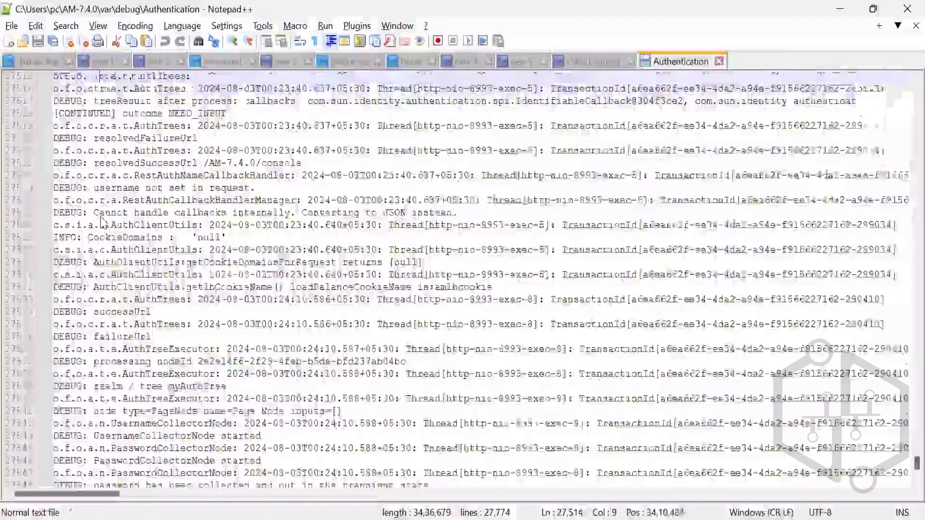
pyautogui.press('Up')
pyautogui.press('Up')
pyautogui.press('Up')
pyautogui.press('Up')
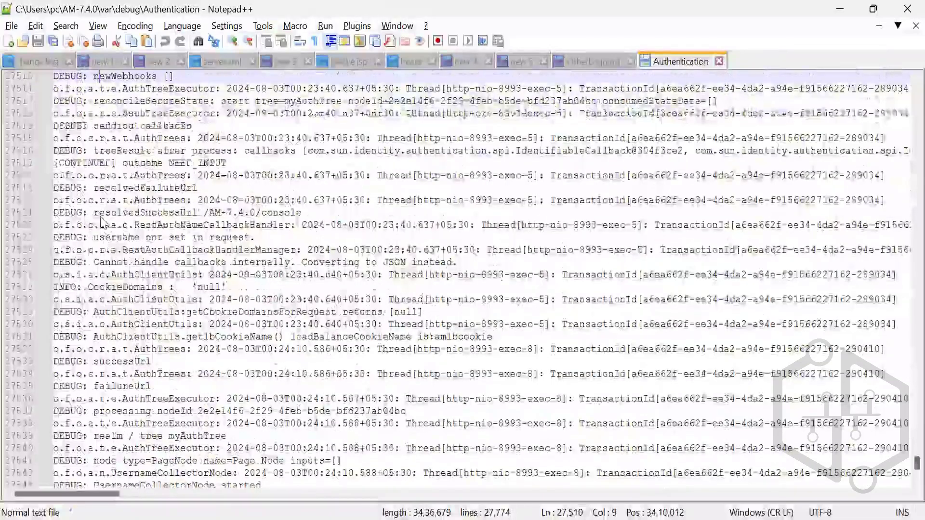
pyautogui.press('Up')
pyautogui.press('Up')
pyautogui.press('Up')
pyautogui.press('Up')
pyautogui.press('Up')
pyautogui.press('Up')
pyautogui.press('Up')
pyautogui.press('Up')
pyautogui.press('Up')
pyautogui.press('Up')
pyautogui.press('Up')
pyautogui.press('Up')
pyautogui.press('Up')
pyautogui.press('Up')
pyautogui.press('Up')
pyautogui.press('Up')
pyautogui.press('Up')
pyautogui.press('Up')
pyautogui.press('Up')
pyautogui.press('Up')
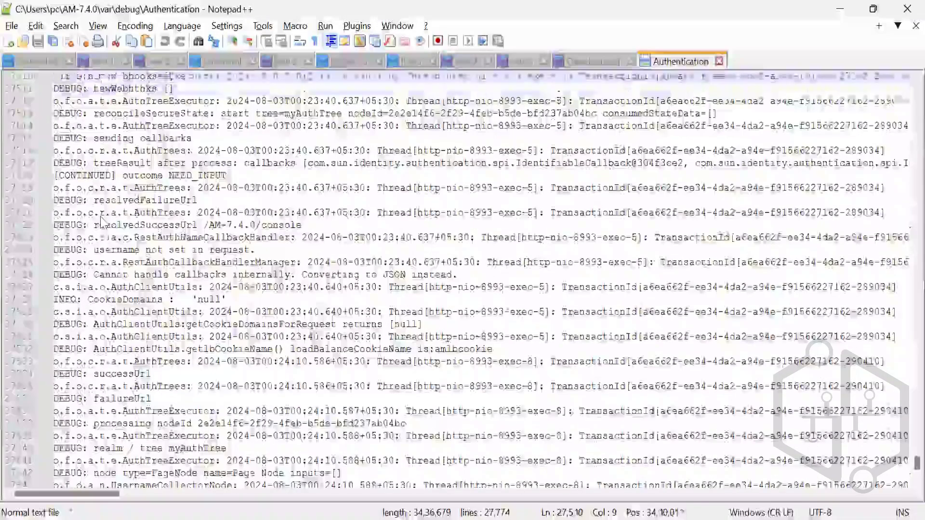
pyautogui.press('Up')
pyautogui.press('Up')
pyautogui.press('Up')
pyautogui.press('Up')
pyautogui.press('Up')
pyautogui.press('Up')
pyautogui.press('Up')
pyautogui.press('Up')
pyautogui.press('Up')
pyautogui.press('Up')
pyautogui.press('Up')
pyautogui.press('Up')
pyautogui.press('Up')
pyautogui.press('Up')
pyautogui.press('Up')
pyautogui.press('Up')
pyautogui.press('Up')
pyautogui.press('Up')
pyautogui.press('Up')
pyautogui.press('Up')
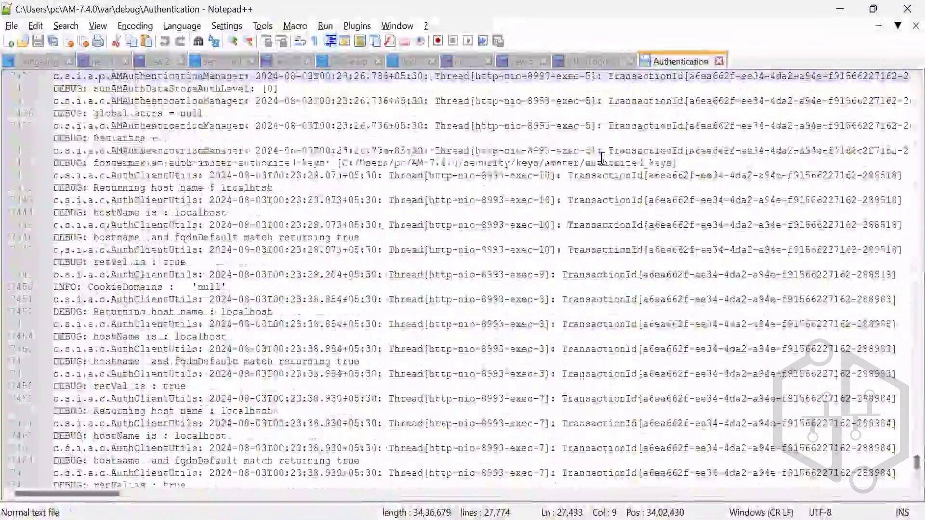
pyautogui.click(606, 62)
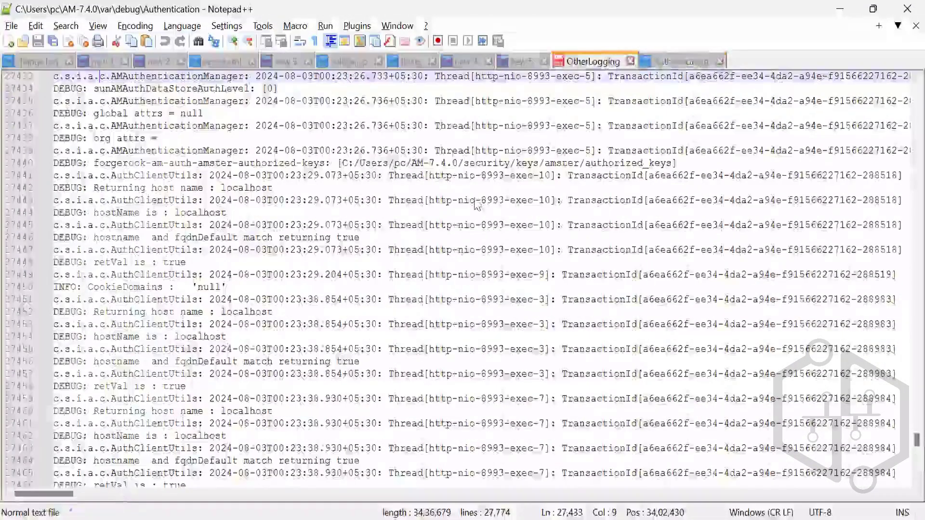
# Step: Switch to File Explorer and review the debug folder's log files, from OpenDJ-SDK and amUpgrade to OAuth2Provider
pyautogui.hotkey('alt', 'Tab')
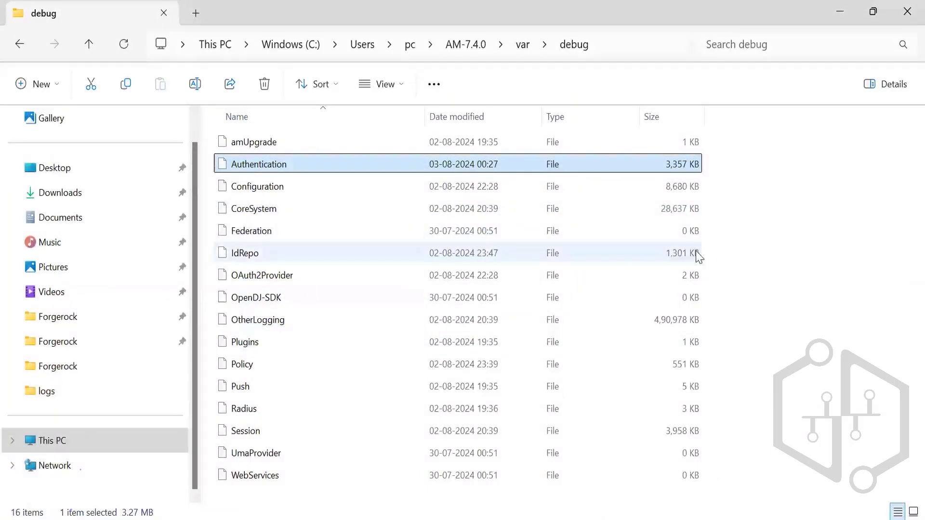
pyautogui.click(537, 315)
pyautogui.press('Up')
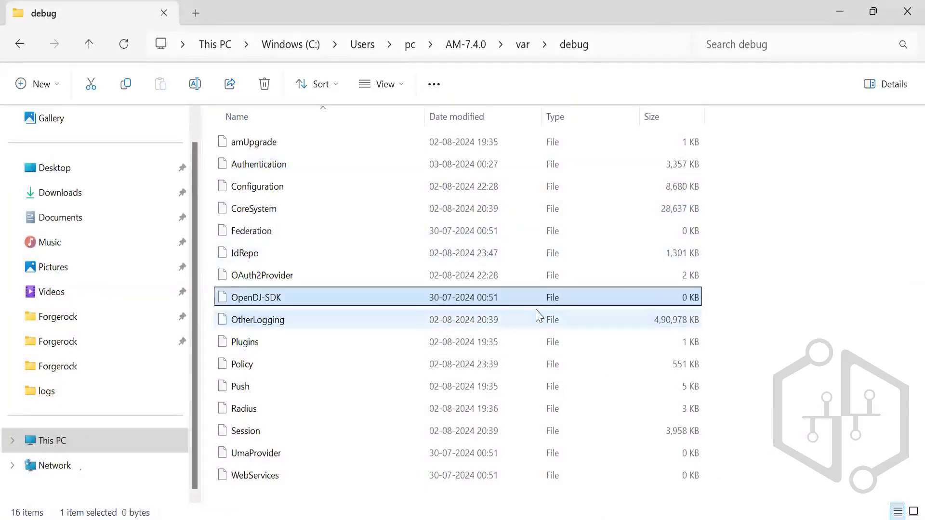
pyautogui.press('Home')
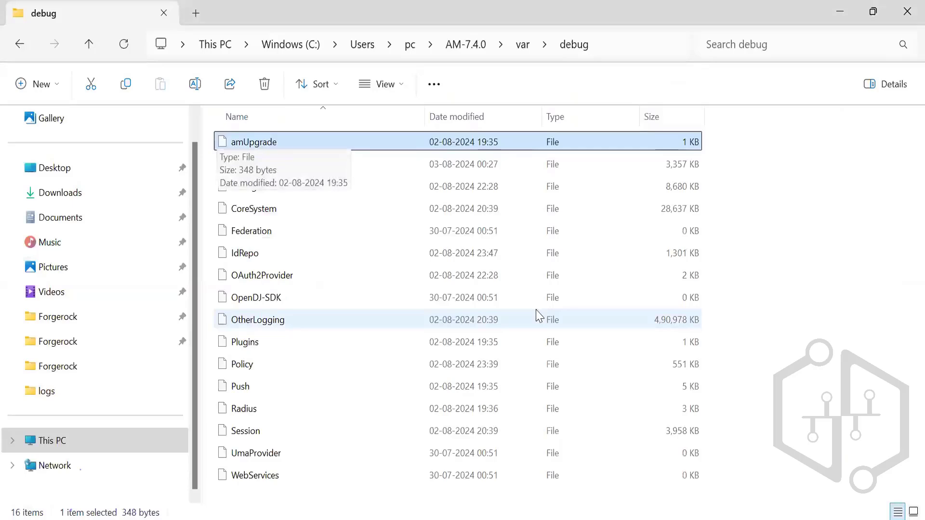
pyautogui.click(370, 283)
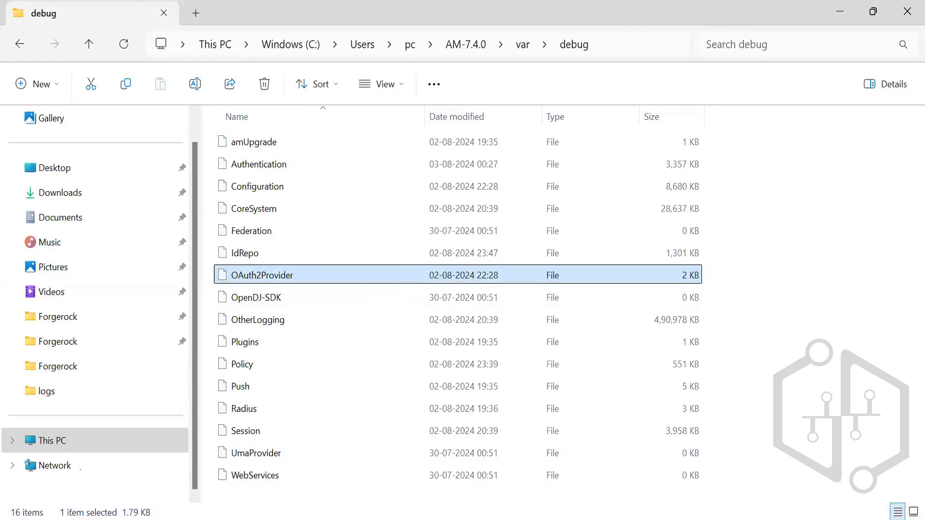
# Step: Switch back to the ForgeRock console and set Merge Debug Files to On in the server's debugging settings
pyautogui.hotkey('alt', 'Tab')
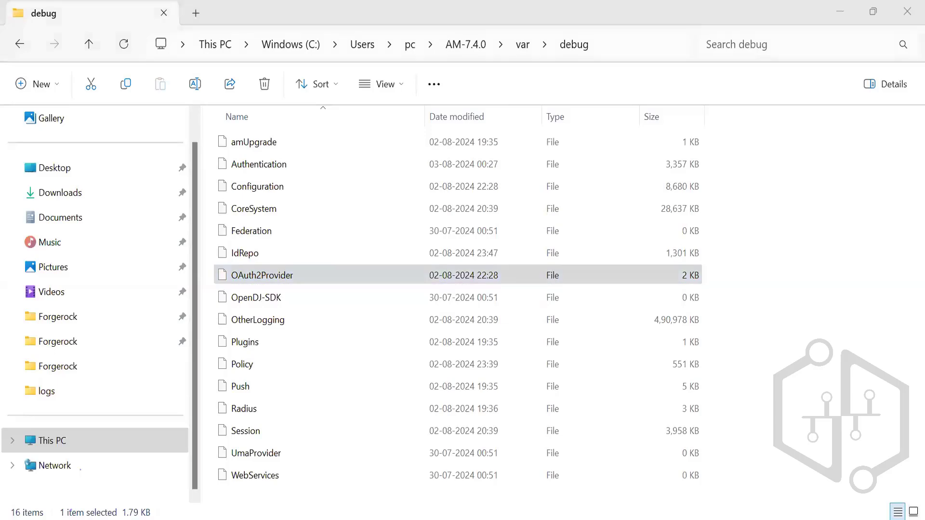
pyautogui.hotkey('alt', 'Tab')
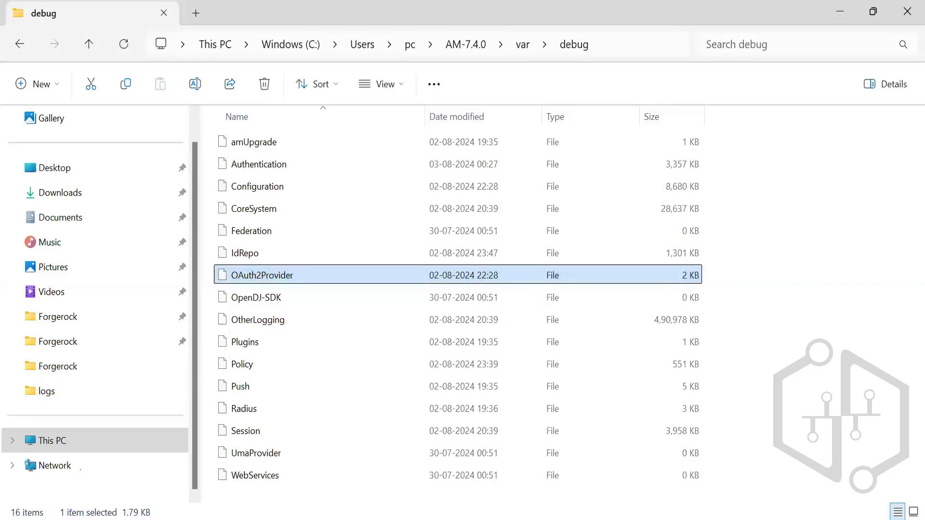
pyautogui.hotkey('alt', 'Tab')
pyautogui.click(242, 400)
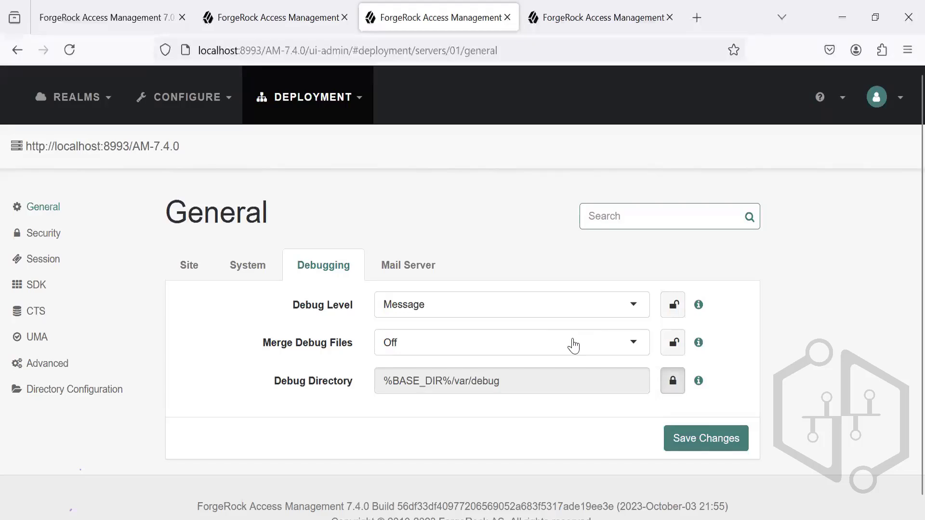
pyautogui.click(573, 342)
pyautogui.click(554, 374)
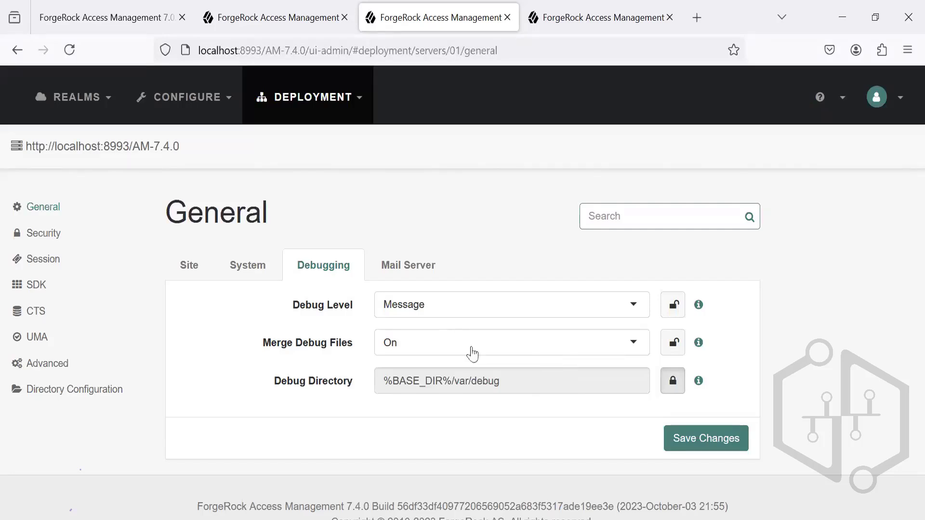
# Step: Try Error as the server's Debug Level and set it back to Message
pyautogui.click(619, 310)
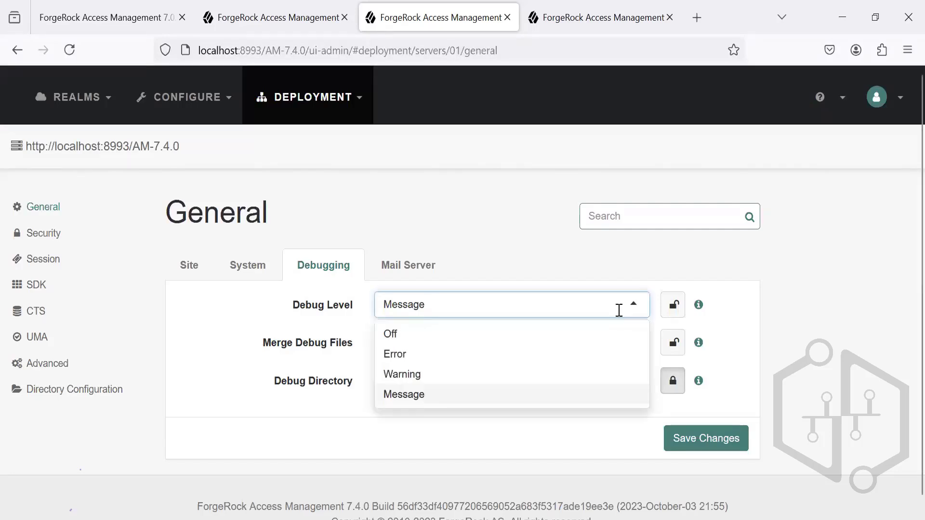
pyautogui.click(501, 364)
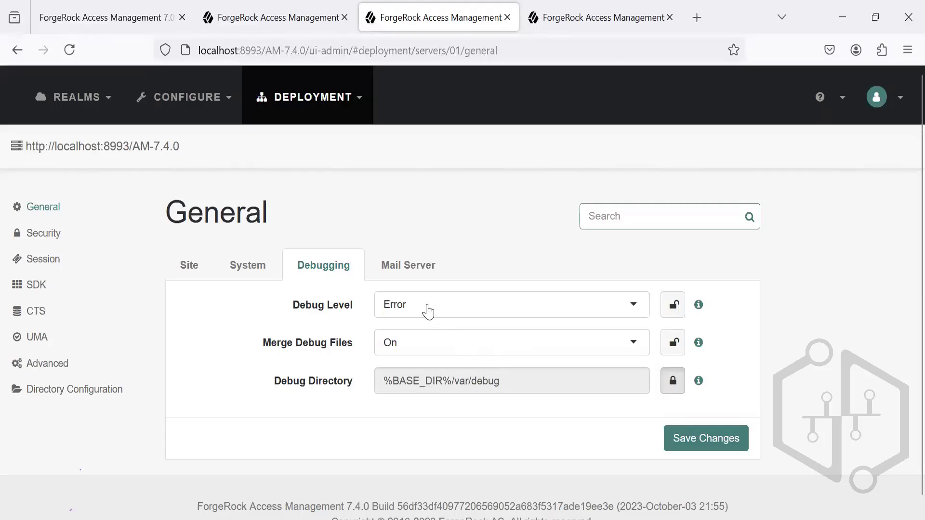
pyautogui.click(428, 308)
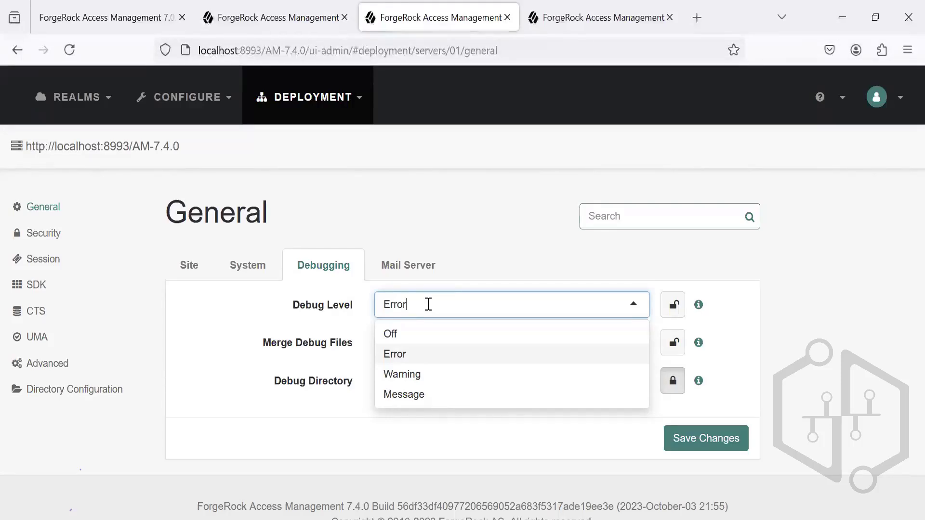
pyautogui.click(396, 395)
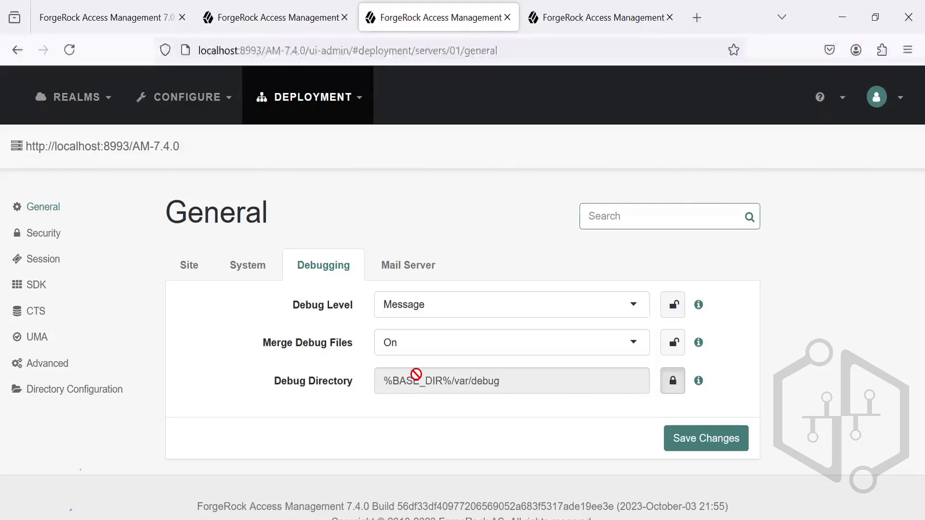
# Step: Review the options available for the server's Debug Level
pyautogui.click(440, 316)
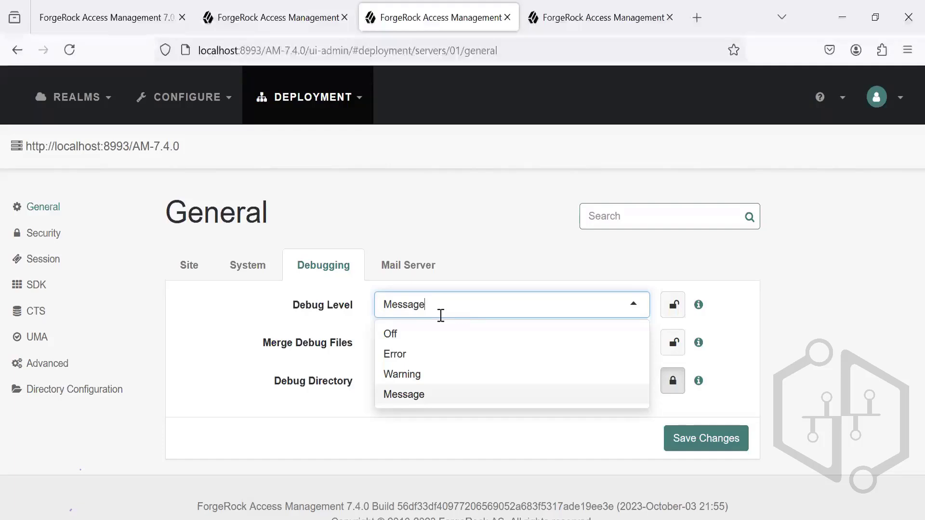
pyautogui.click(241, 329)
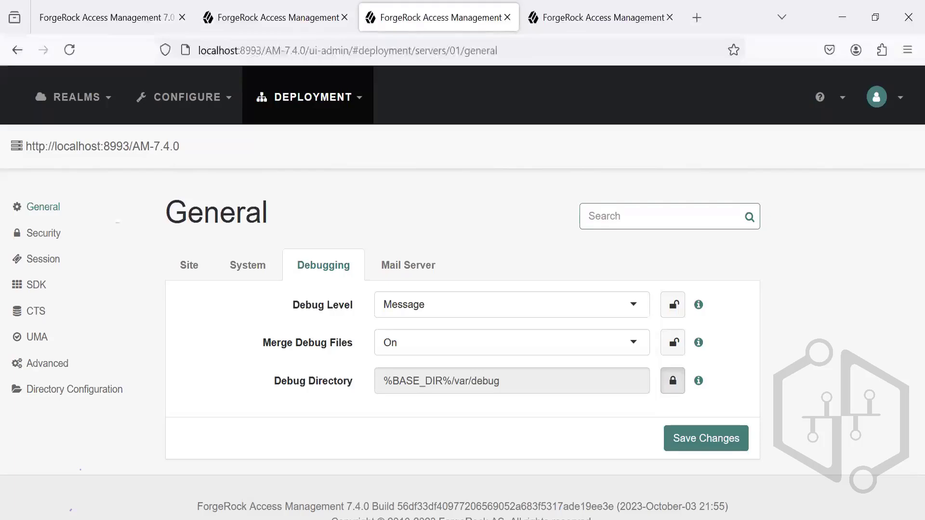
pyautogui.click(331, 117)
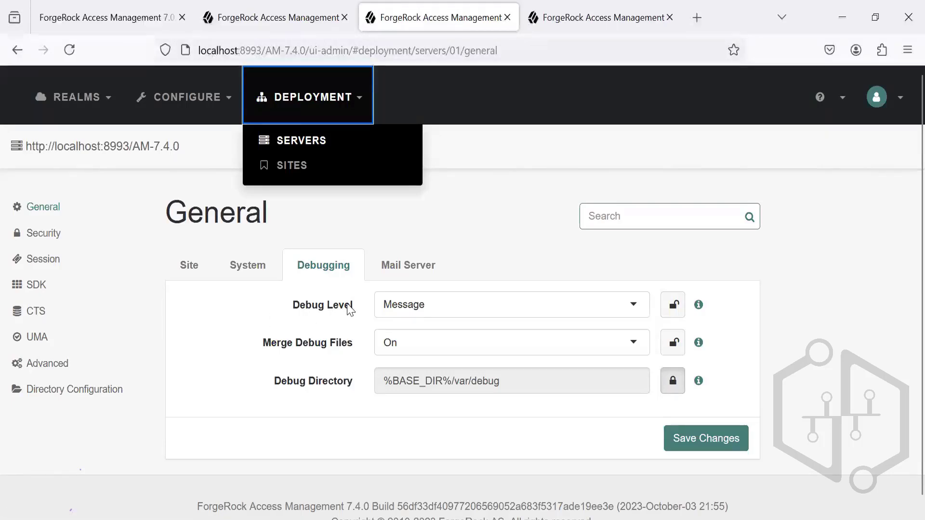
pyautogui.click(408, 300)
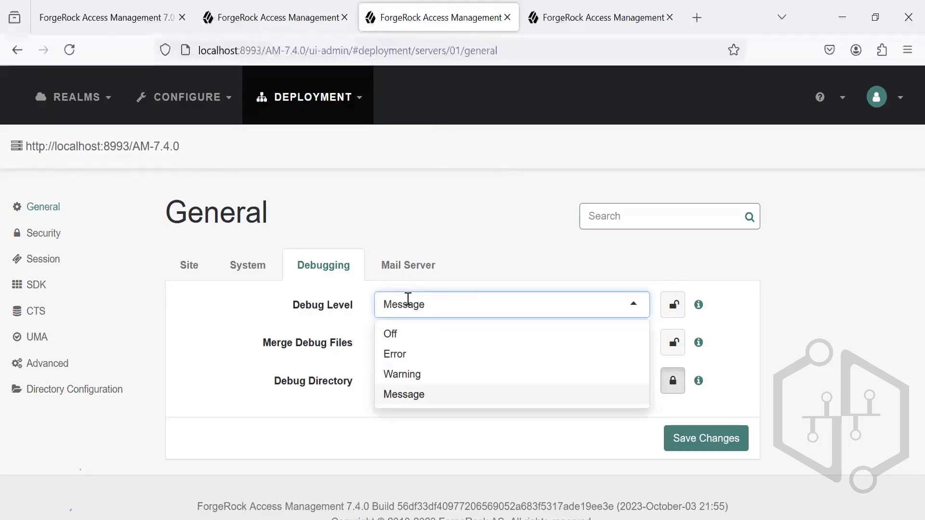
pyautogui.click(227, 324)
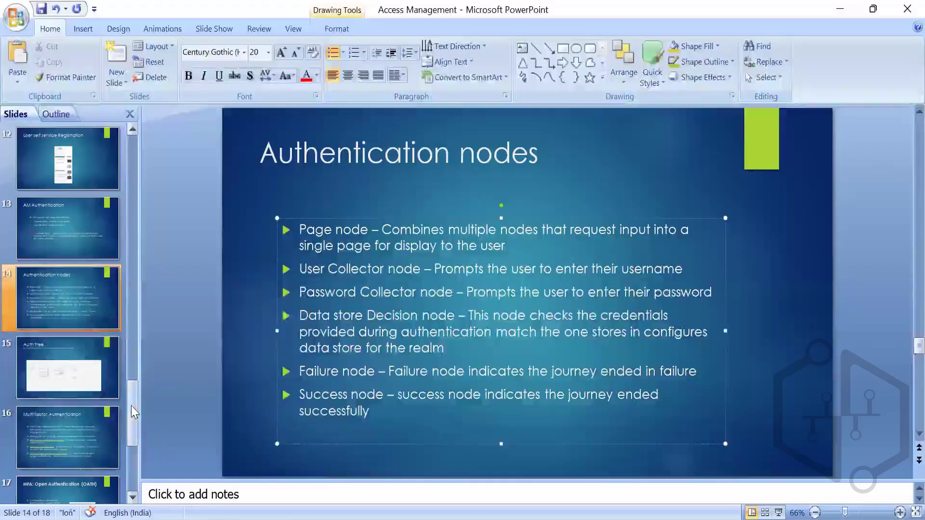
# Step: Switch to the Access Management presentation in PowerPoint and review the Create a Realm, AM cookie and Login Page slides
pyautogui.moveTo(131, 405); pyautogui.dragTo(131, 387)
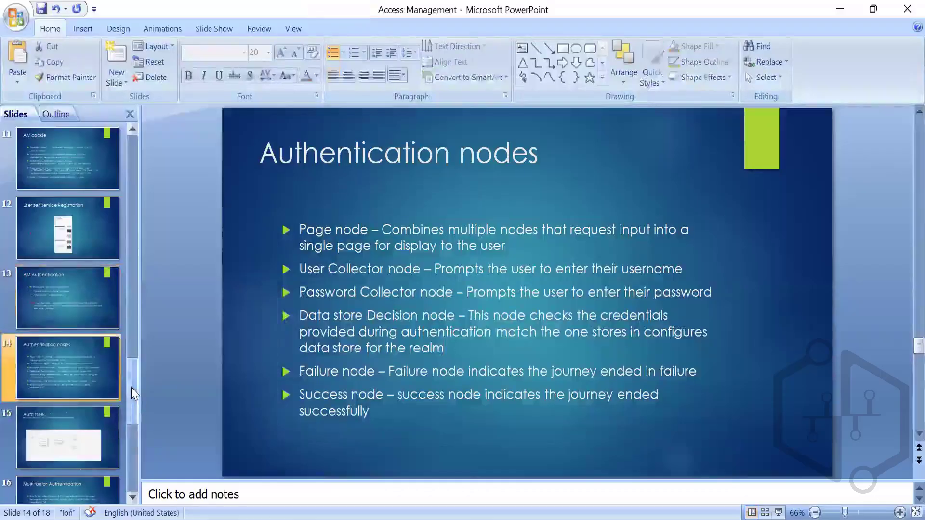
pyautogui.click(133, 132)
pyautogui.click(133, 131)
pyautogui.click(133, 132)
pyautogui.click(133, 132)
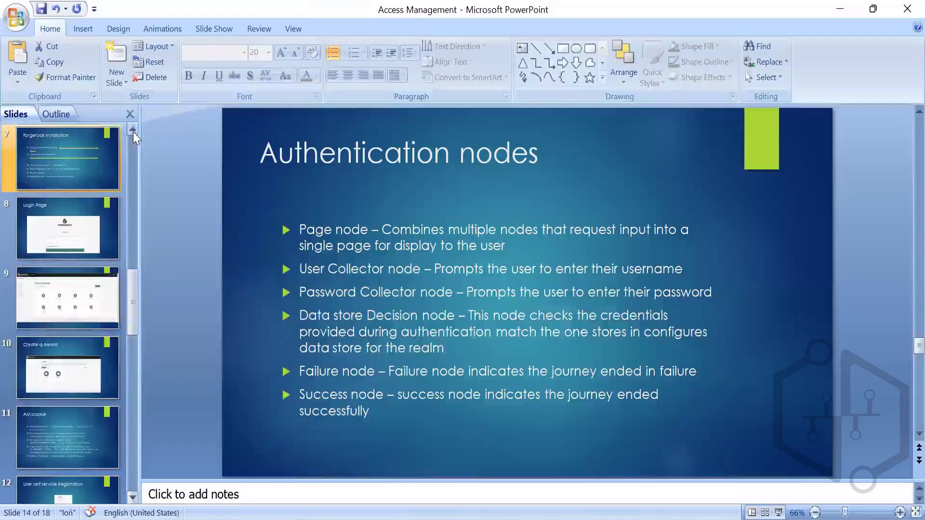
pyautogui.click(133, 131)
pyautogui.click(133, 132)
pyautogui.click(133, 131)
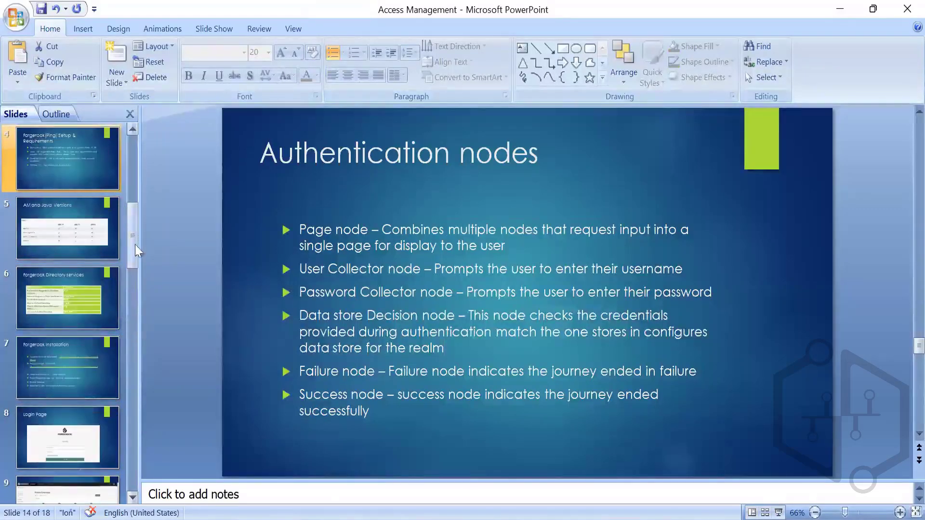
pyautogui.click(133, 288)
pyautogui.click(74, 298)
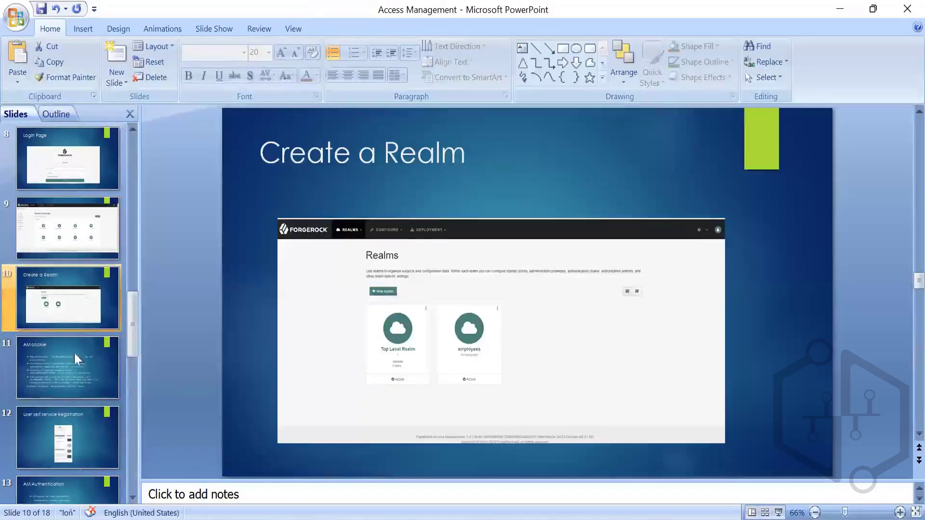
pyautogui.click(74, 357)
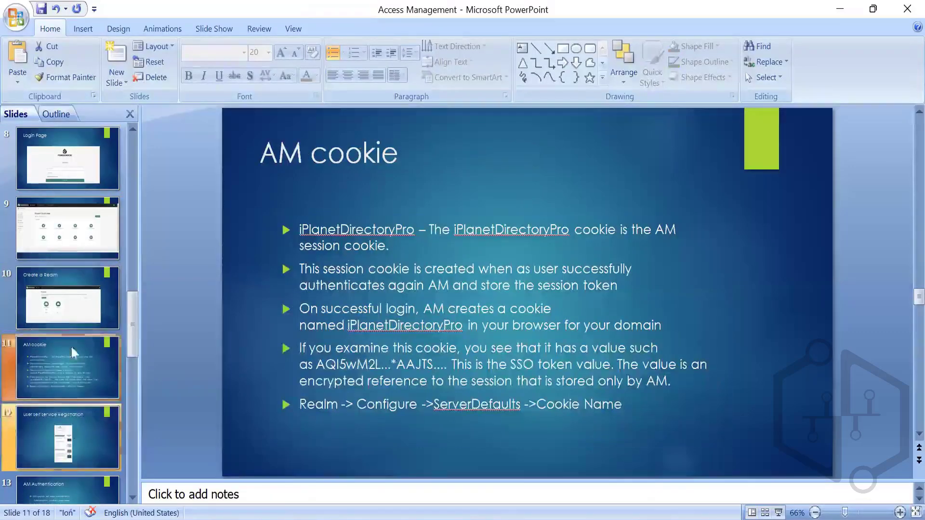
pyautogui.click(75, 222)
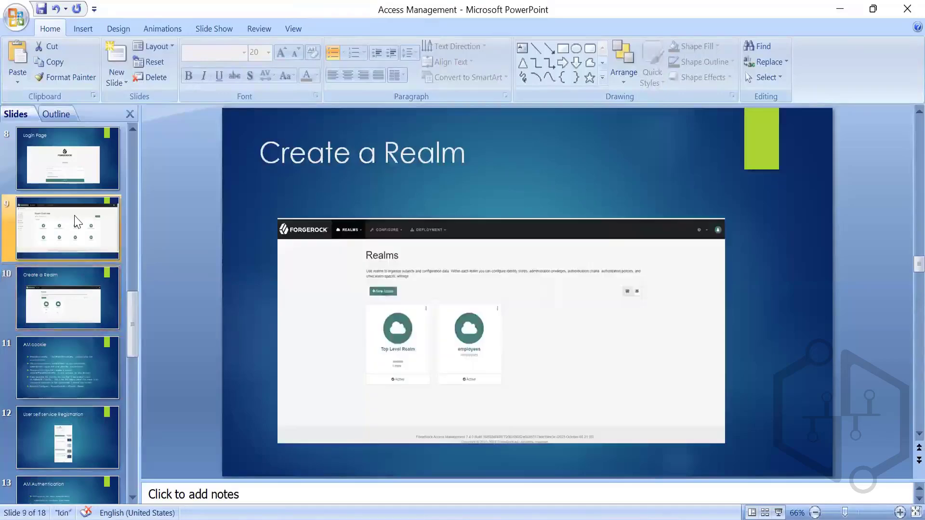
pyautogui.click(65, 178)
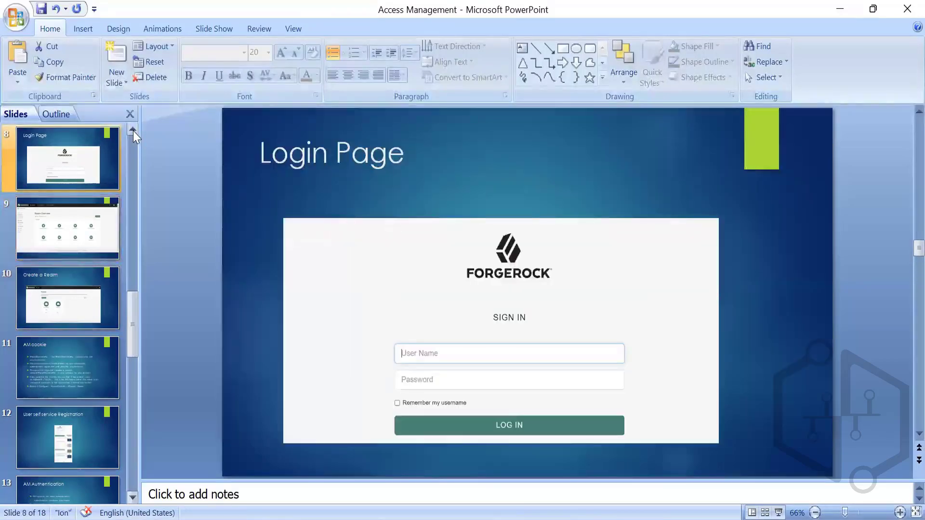
# Step: Review the Forgerock Installation slide and go back to the Key Components slide
pyautogui.click(133, 130)
pyautogui.click(133, 130)
pyautogui.click(71, 208)
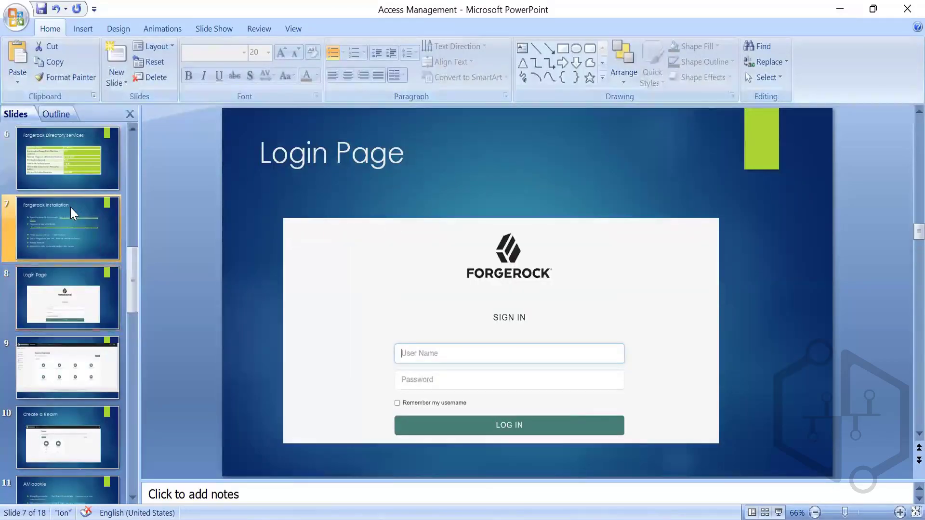
pyautogui.click(132, 135)
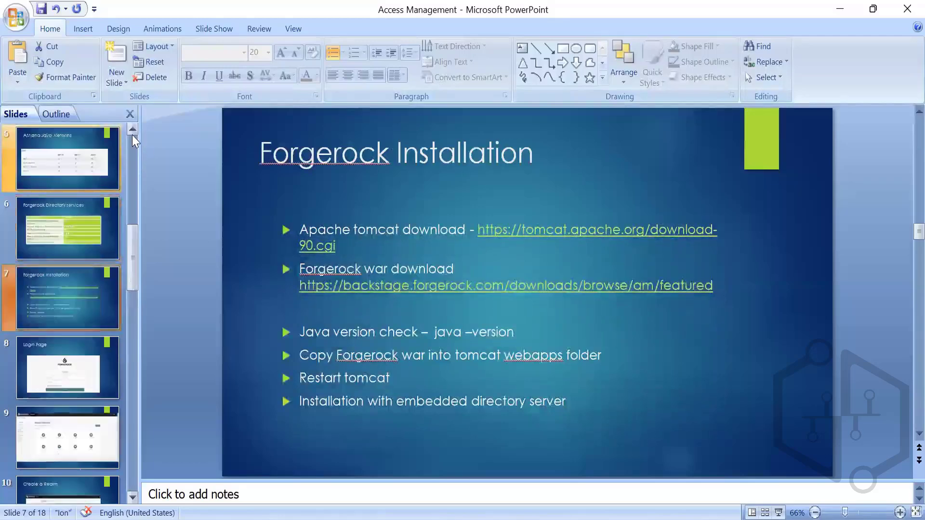
pyautogui.click(132, 135)
pyautogui.click(132, 134)
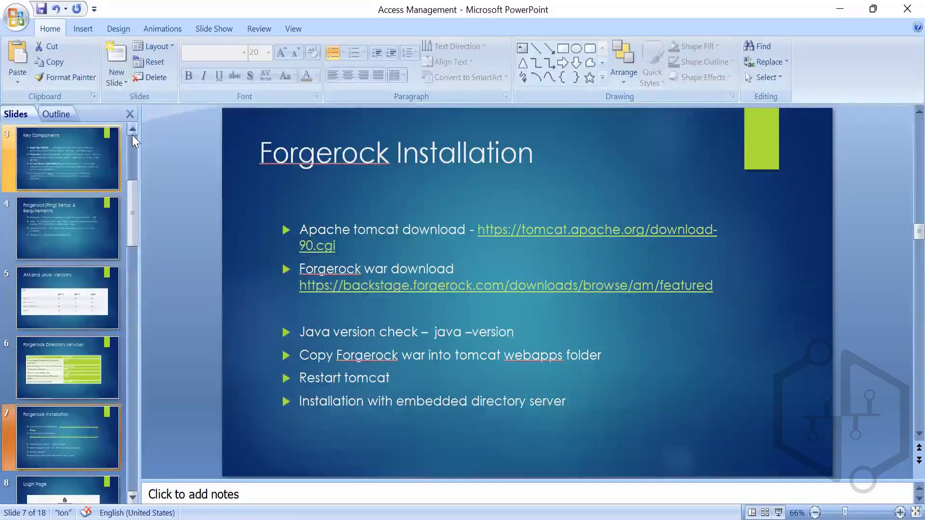
pyautogui.click(76, 218)
pyautogui.click(74, 176)
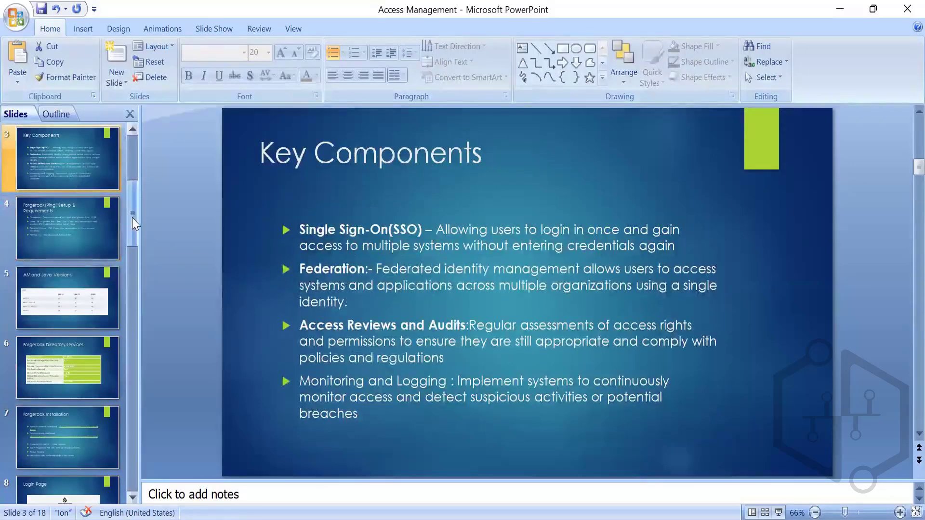
# Step: Review slides from AM and Java Versions to User self service Registration and browse the remaining slide thumbnails up to slide 18
pyautogui.click(84, 288)
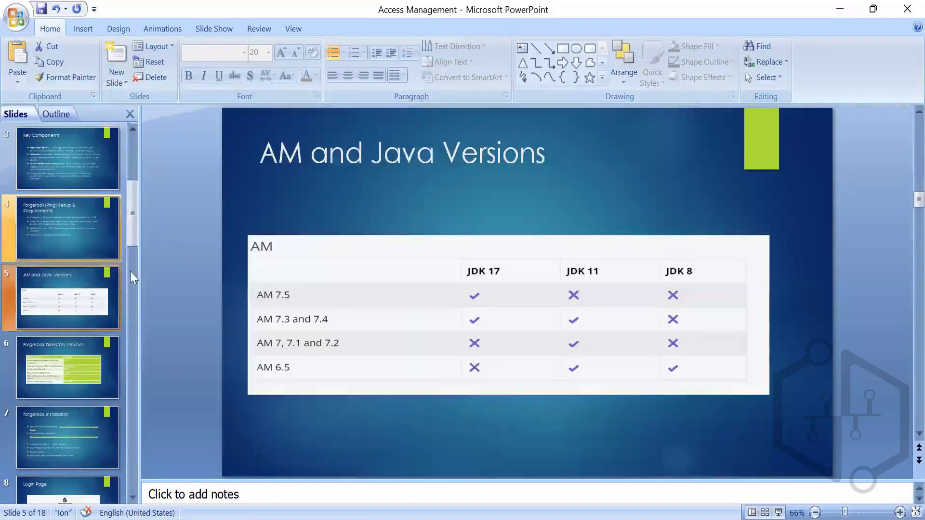
pyautogui.click(130, 285)
pyautogui.click(86, 358)
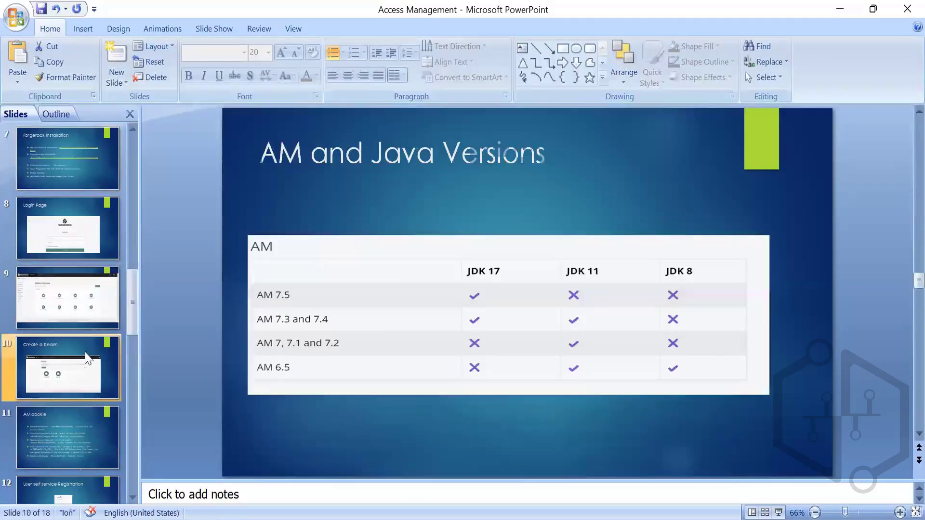
pyautogui.click(79, 423)
pyautogui.click(72, 484)
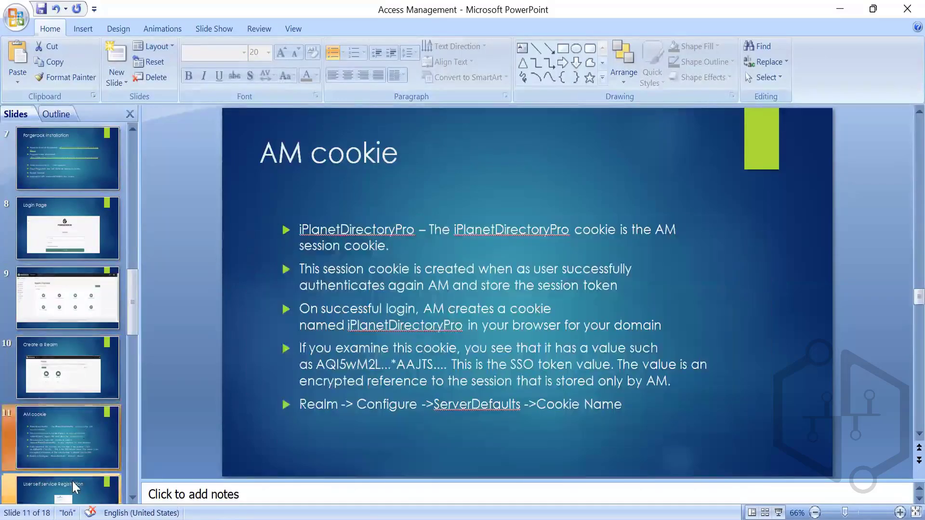
pyautogui.click(131, 498)
pyautogui.click(132, 497)
pyautogui.click(132, 497)
pyautogui.click(131, 497)
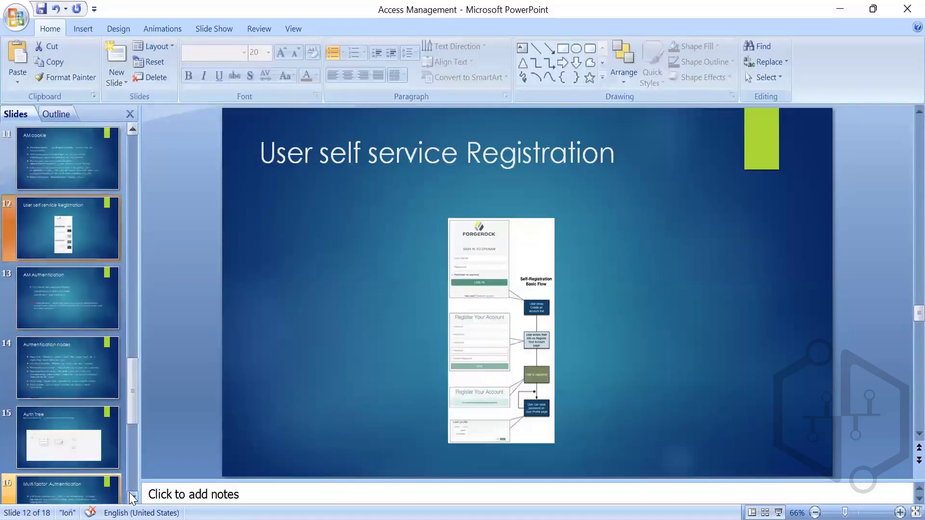
pyautogui.click(132, 498)
pyautogui.click(132, 497)
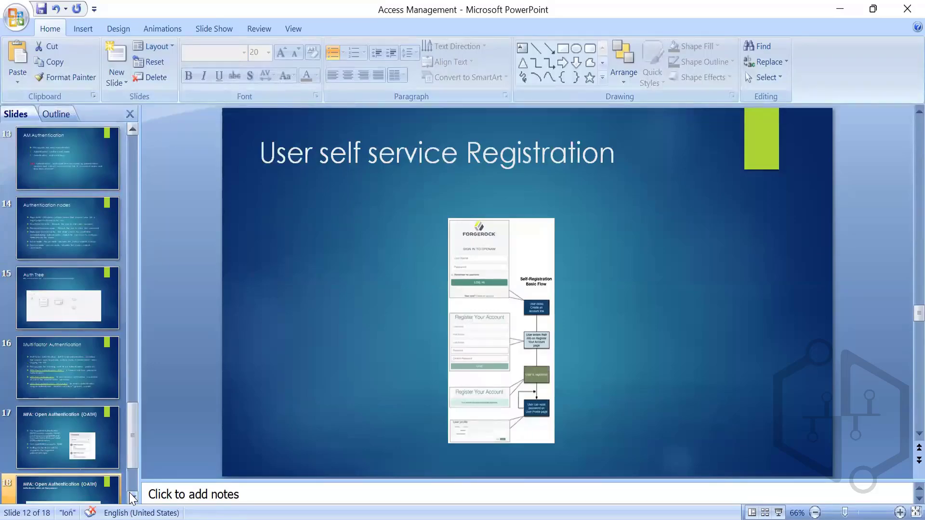
# Step: Switch back to the ForgeRock console, check the Merge Debug Files options and save the server's debugging settings
pyautogui.hotkey('alt', 'Tab')
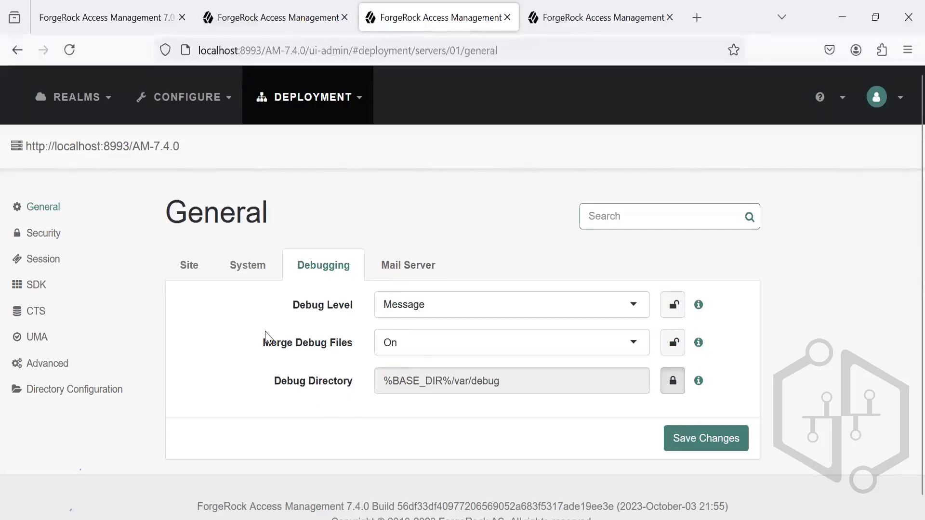
pyautogui.click(238, 340)
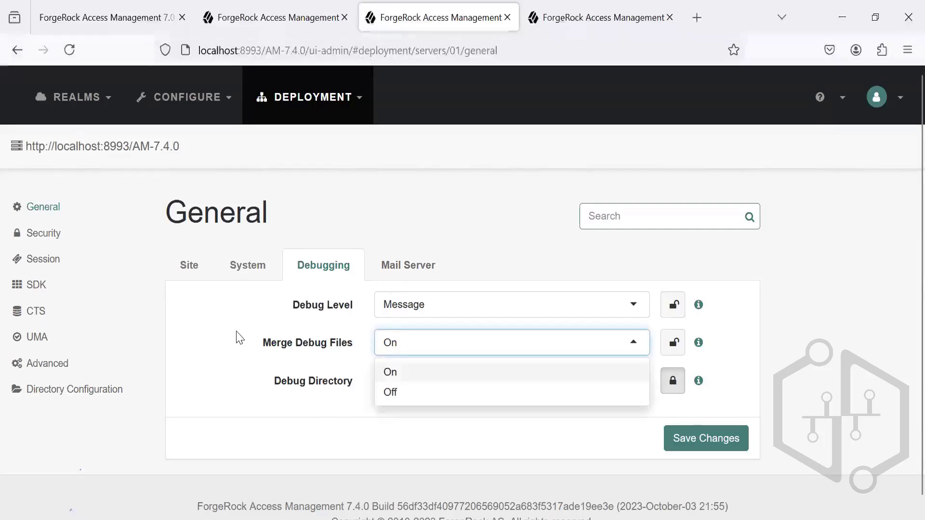
pyautogui.click(238, 338)
pyautogui.click(239, 337)
pyautogui.click(289, 478)
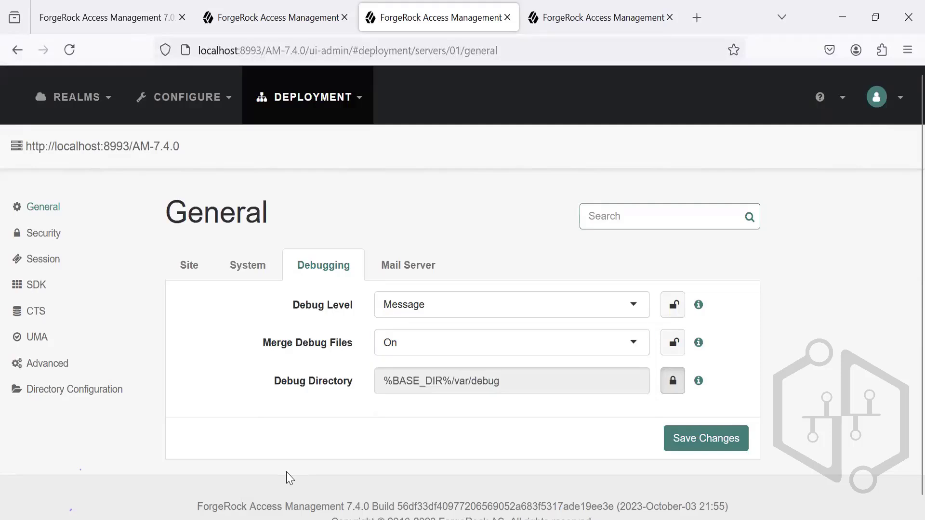
pyautogui.click(698, 440)
# Step: Switch to File Explorer, go up to the var folder and reopen the debug folder to check its log files
pyautogui.moveTo(309, 514)
pyautogui.click(285, 495)
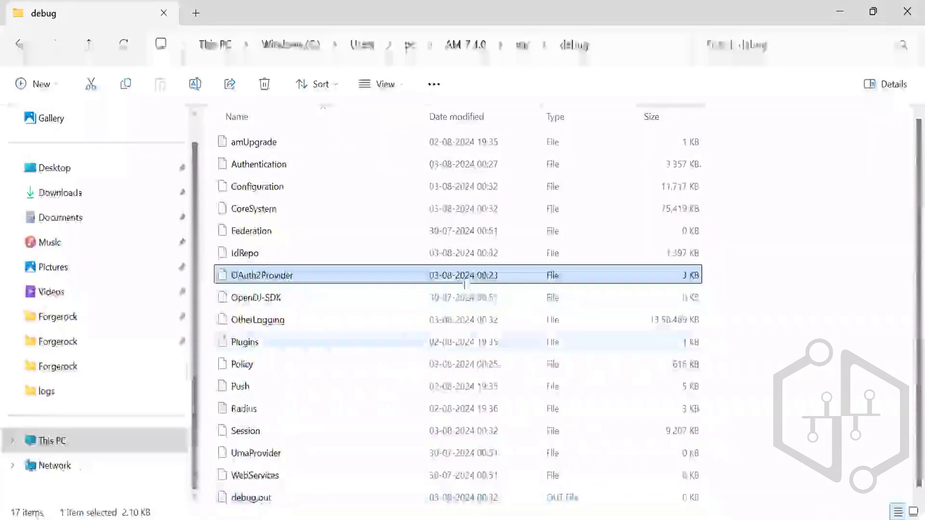
pyautogui.click(532, 45)
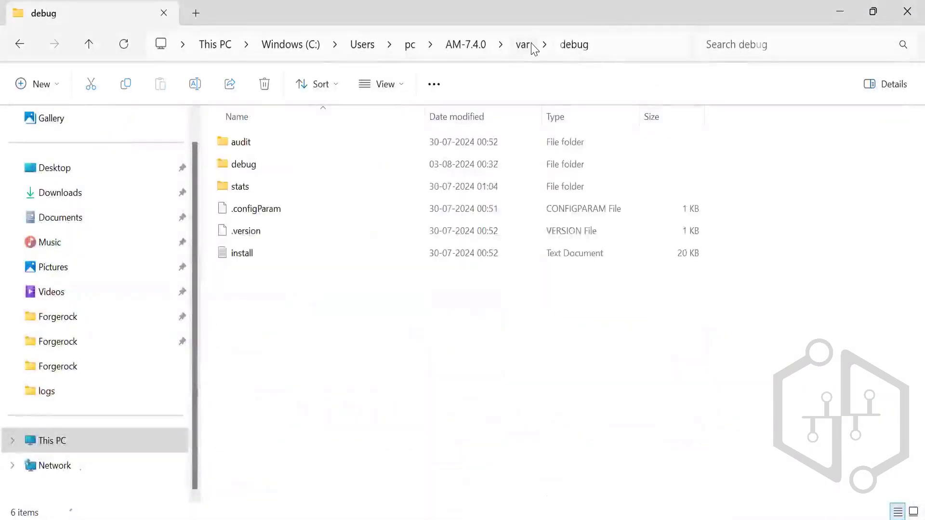
pyautogui.doubleClick(311, 164)
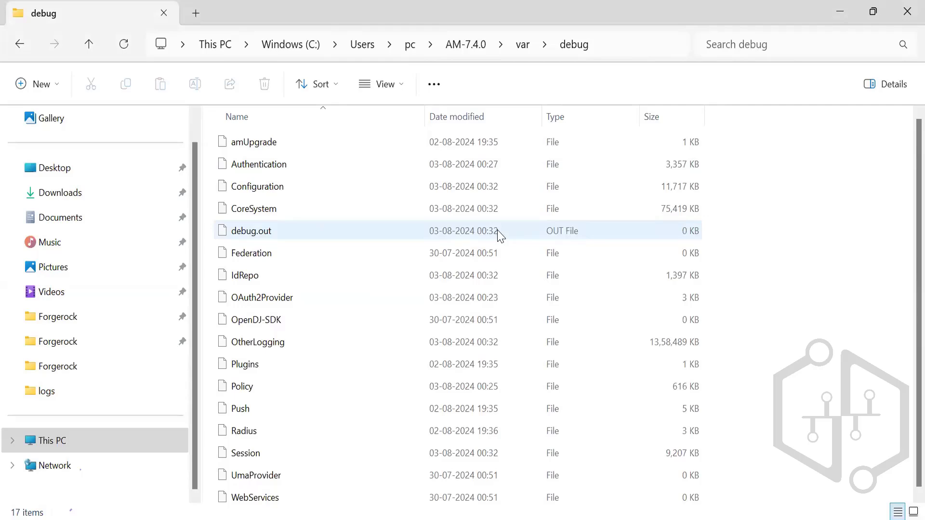
# Step: Reload the server's settings page in the ForgeRock console and select debug.out in File Explorer's debug folder
pyautogui.hotkey('alt', 'Tab')
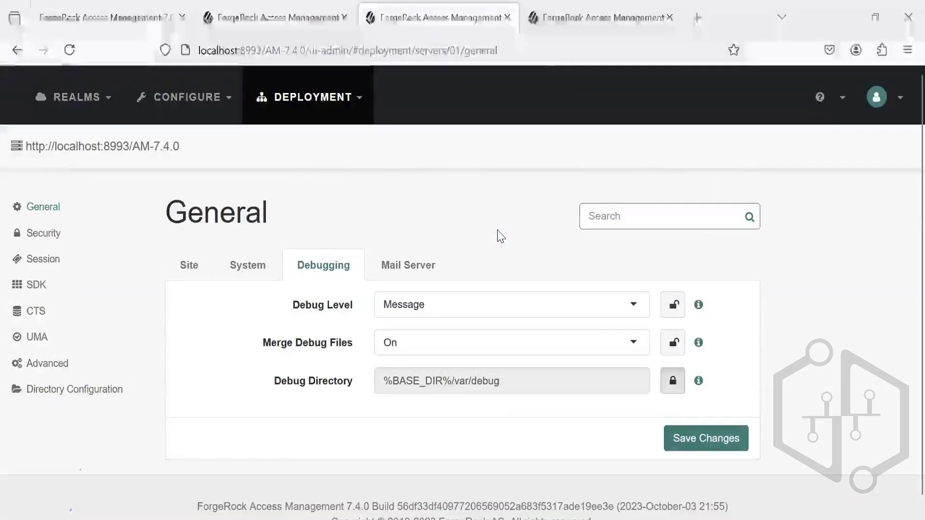
pyautogui.click(73, 51)
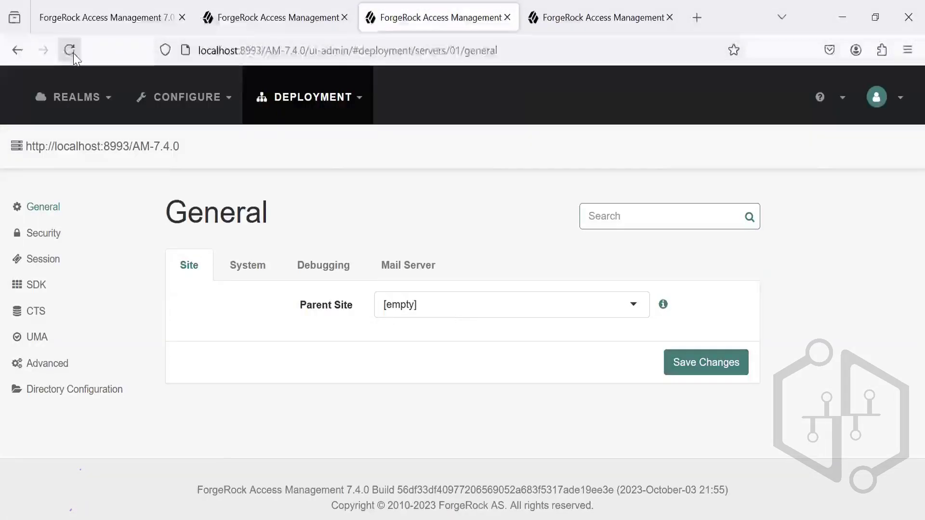
pyautogui.hotkey('alt', 'Tab')
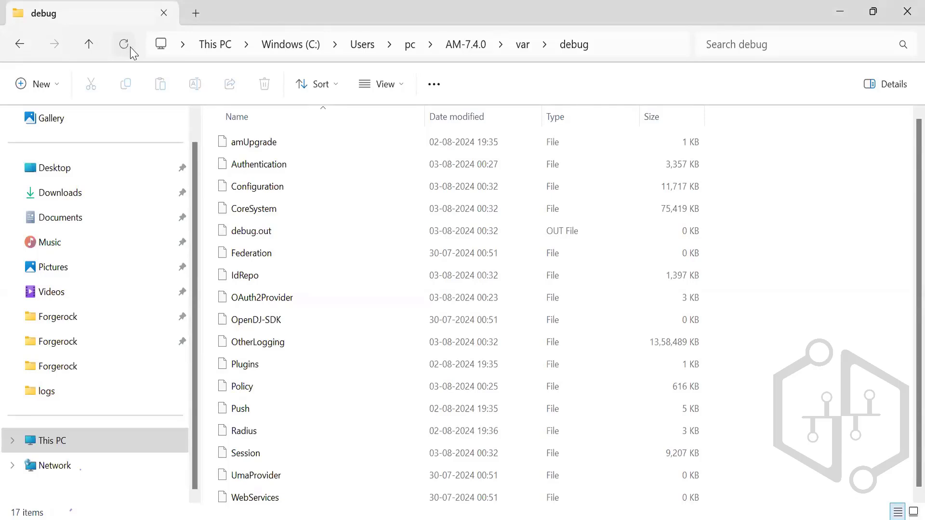
pyautogui.click(255, 234)
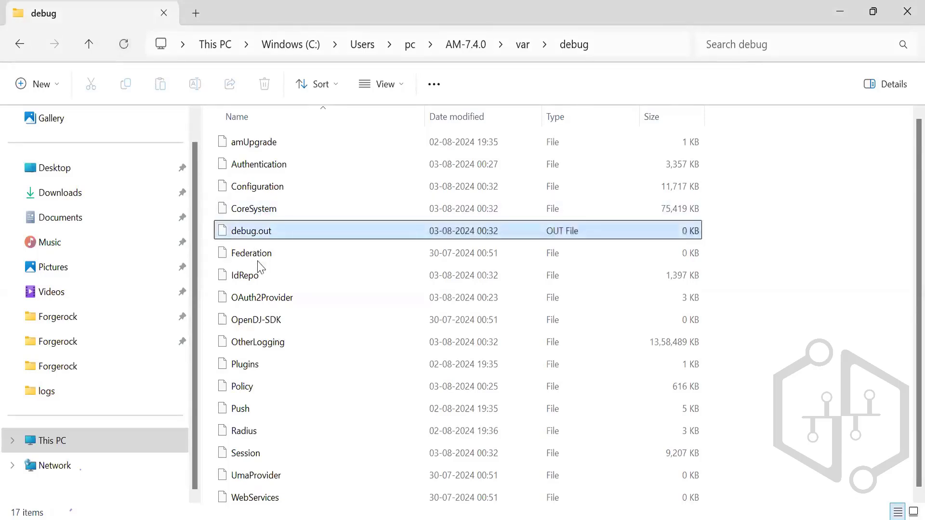
# Step: Save the server's debugging settings again in the ForgeRock console and return to the debug folder in File Explorer
pyautogui.hotkey('alt', 'Tab')
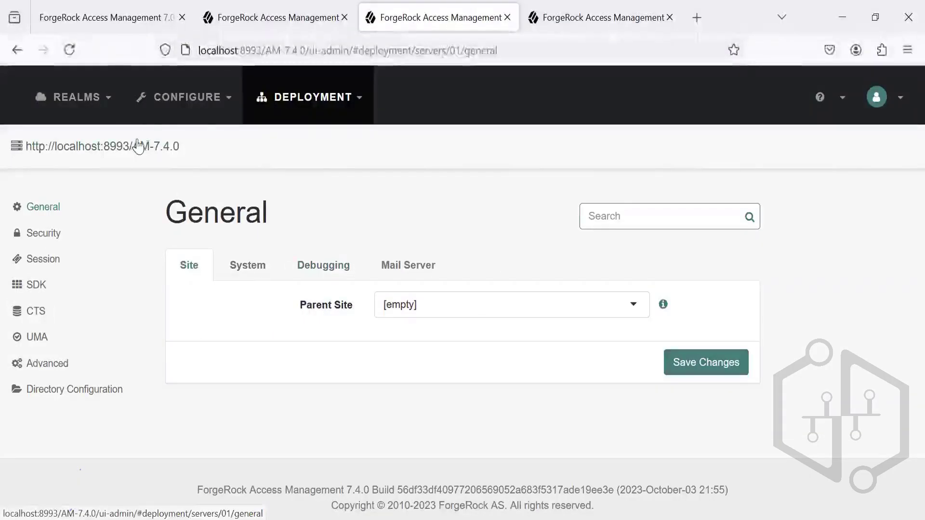
pyautogui.click(325, 272)
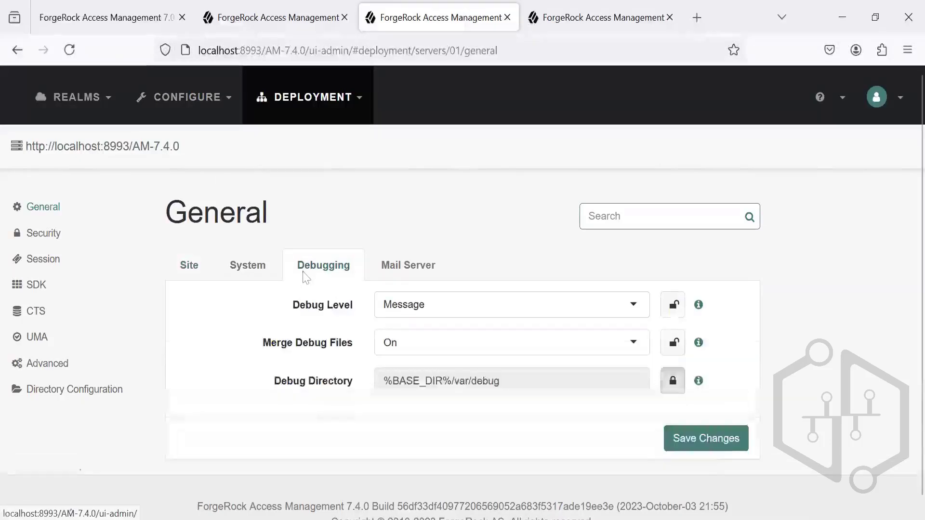
pyautogui.click(712, 438)
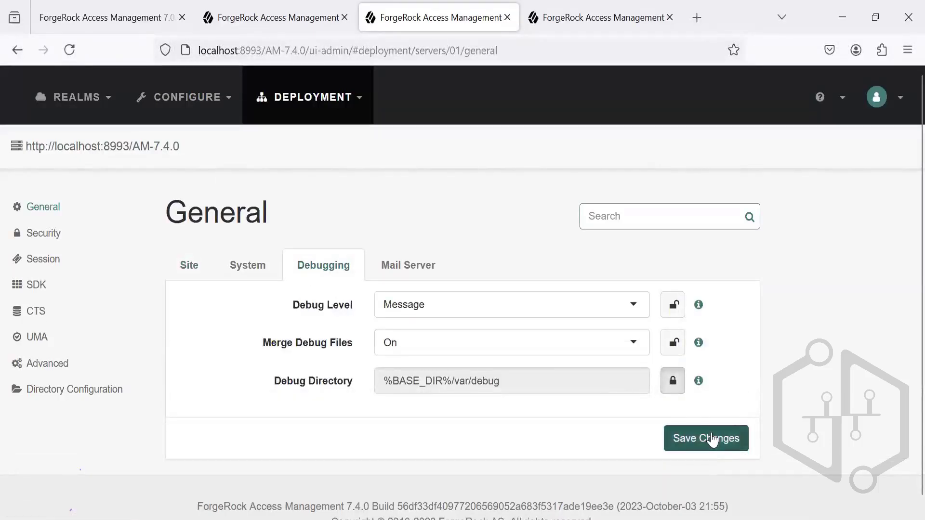
pyautogui.hotkey('alt', 'Tab')
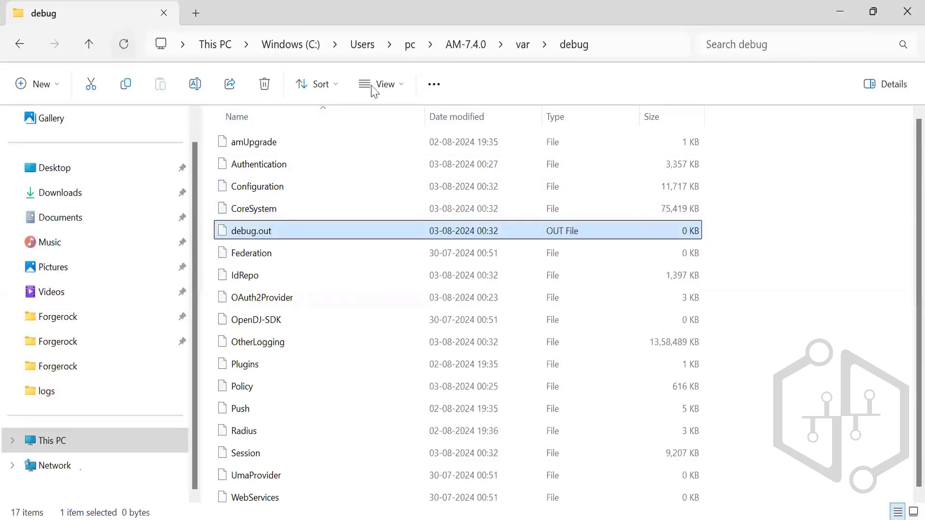
# Step: Refresh the view of the log files by going up to the var folder, reopening debug and selecting debug.out
pyautogui.click(524, 45)
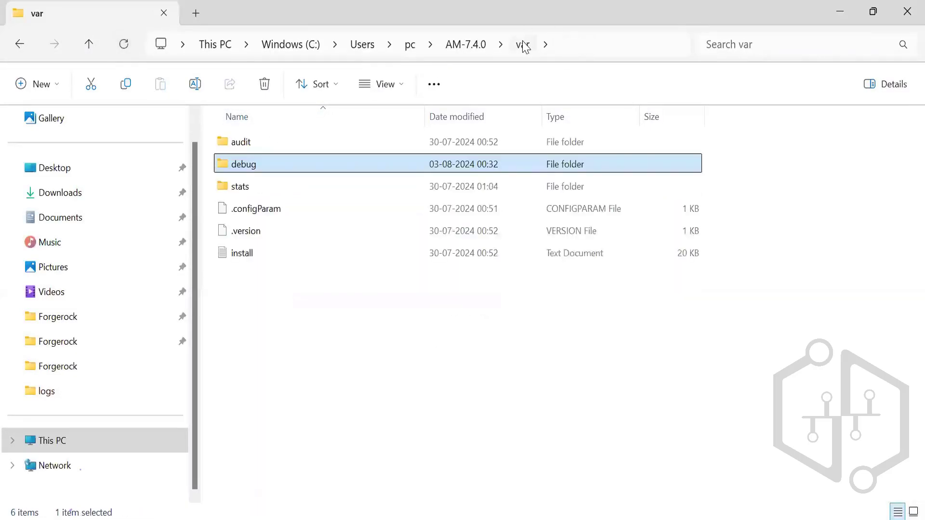
pyautogui.doubleClick(412, 164)
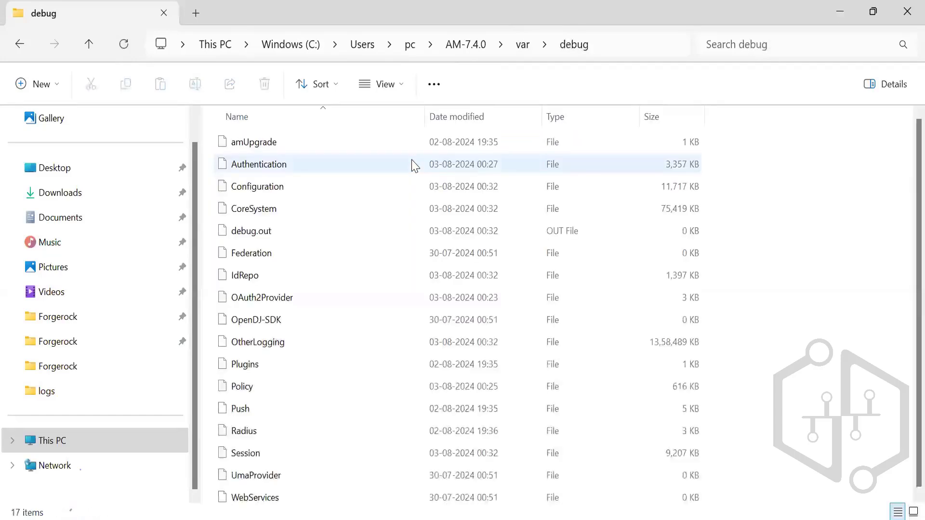
pyautogui.click(371, 236)
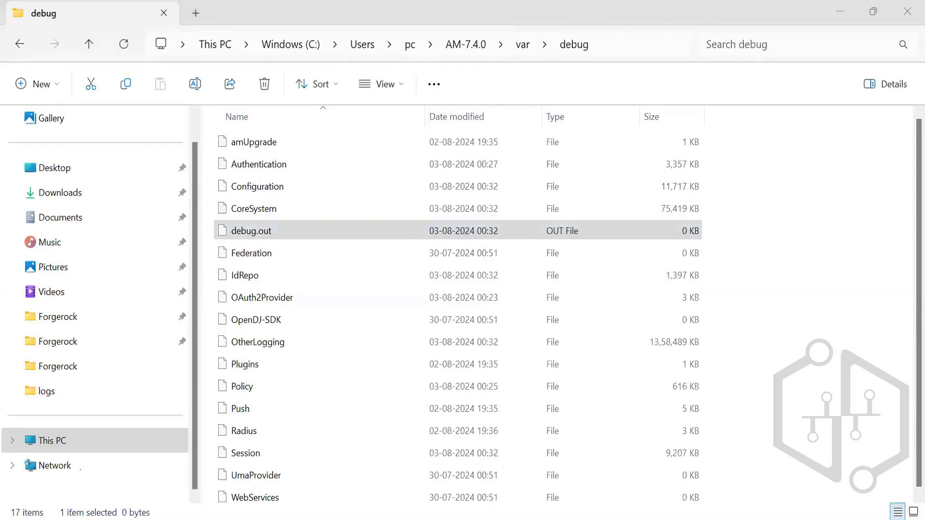
# Step: Switch to Firefox, bring up the ForgeRock sign-in page and open a new private browsing window
pyautogui.hotkey('alt', 'Tab')
pyautogui.hotkey('ctrl', 'pageup')
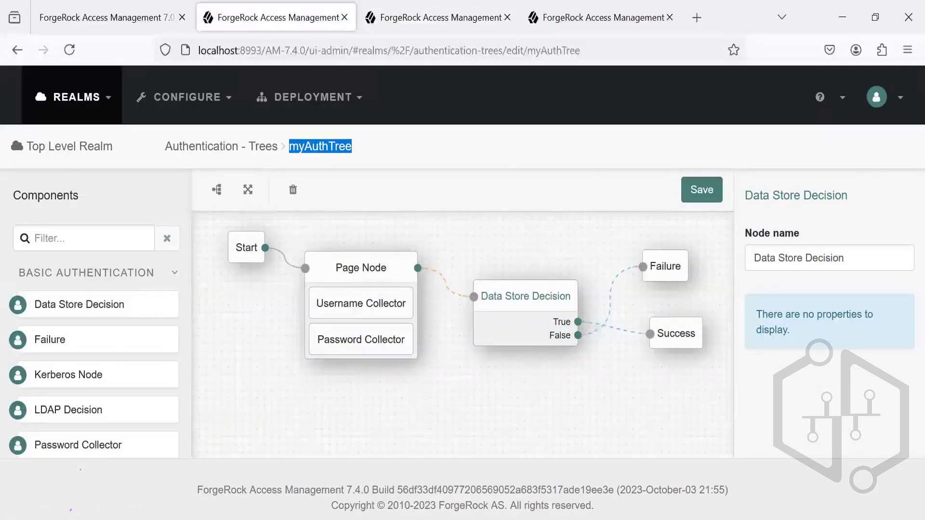
pyautogui.moveTo(525, 516)
pyautogui.hotkey('alt', 'Tab')
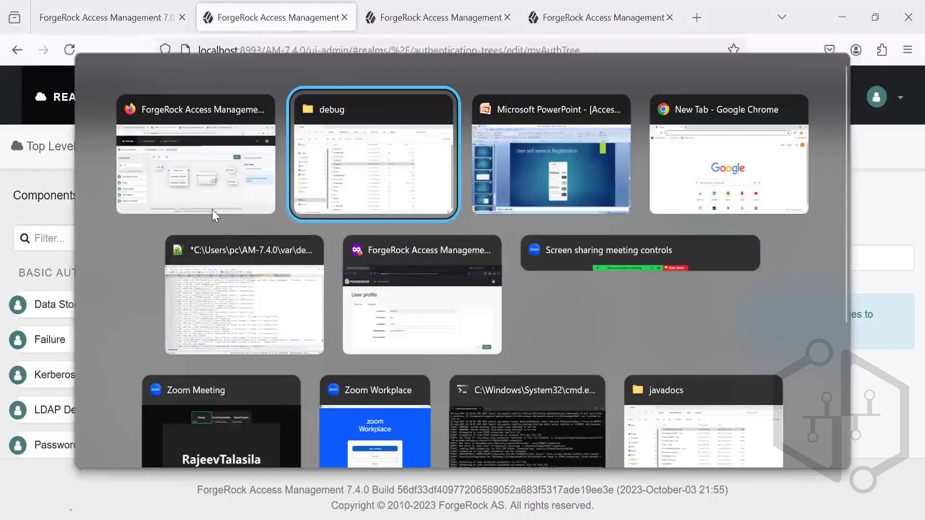
pyautogui.click(208, 204)
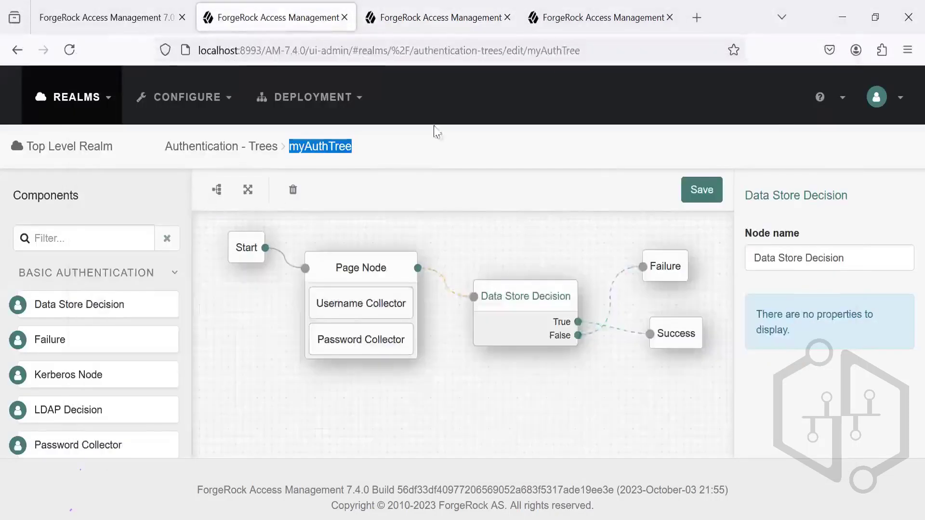
pyautogui.click(606, 27)
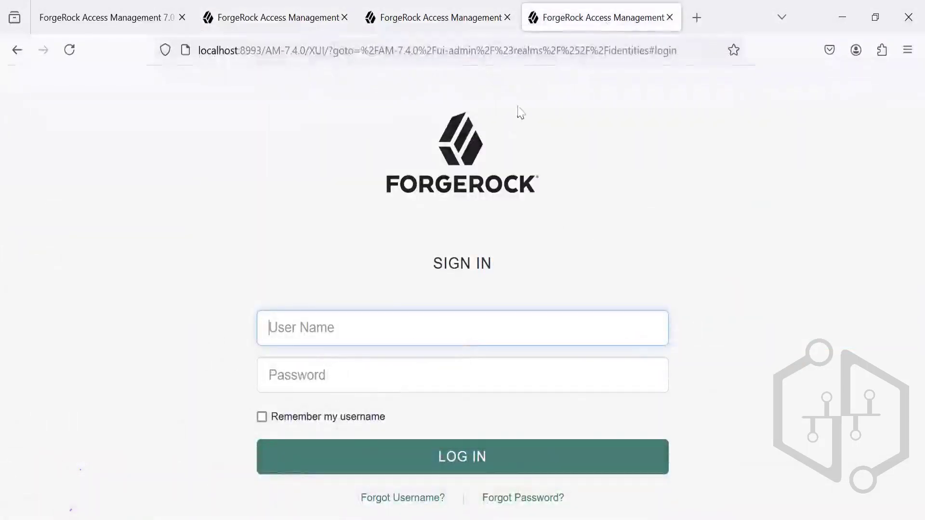
pyautogui.click(906, 49)
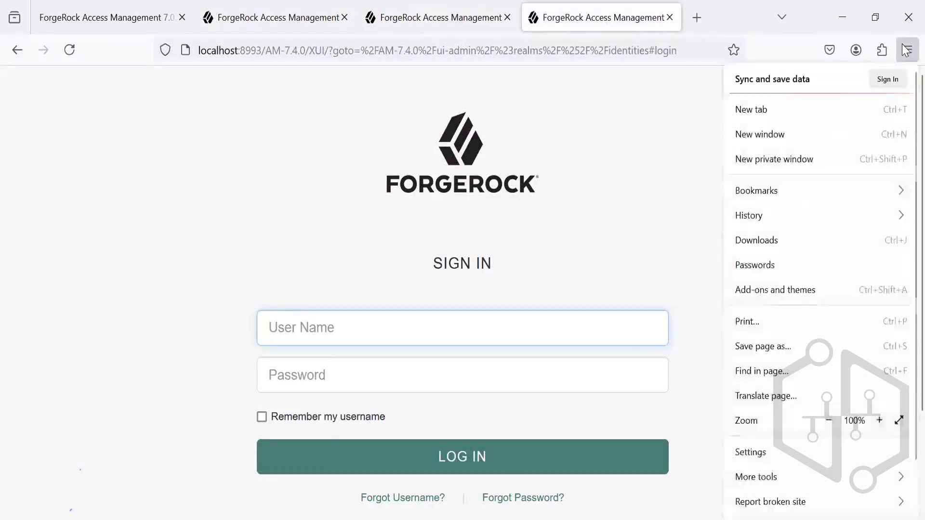
pyautogui.click(791, 164)
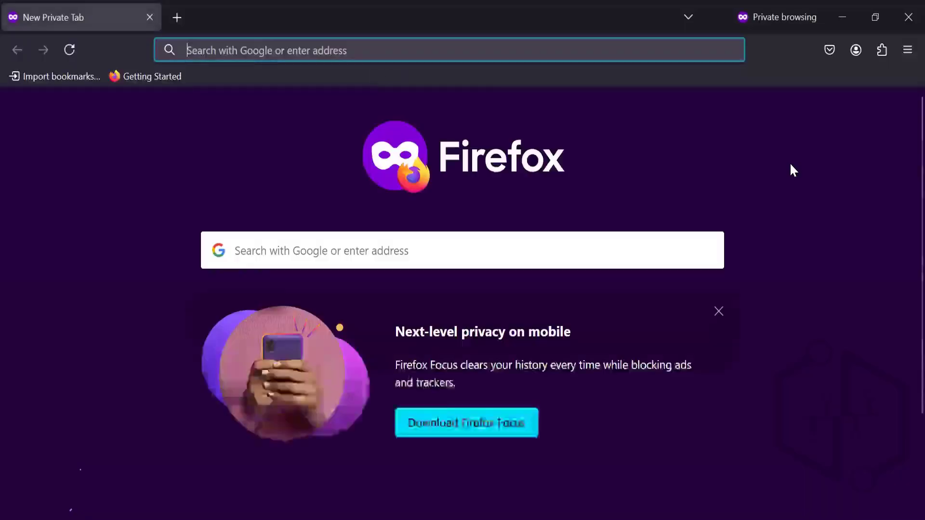
# Step: Switch to Notepad++, close the OtherLogging file without reloading it and look through the entries in debug.out
pyautogui.click(438, 519)
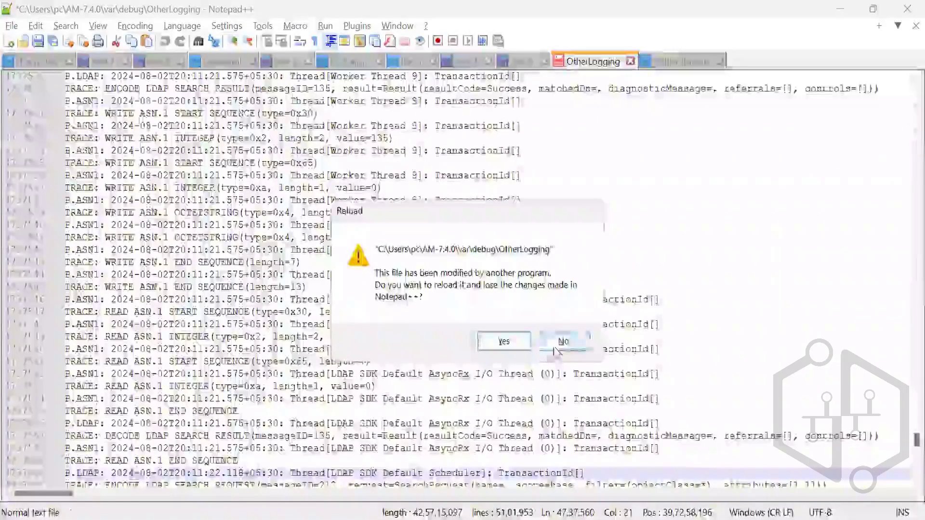
pyautogui.click(555, 348)
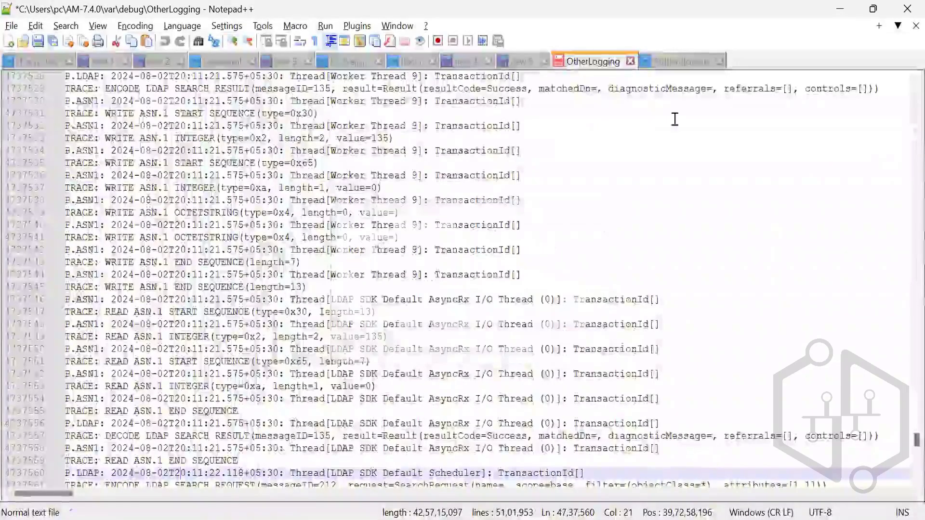
pyautogui.click(630, 61)
pyautogui.click(508, 324)
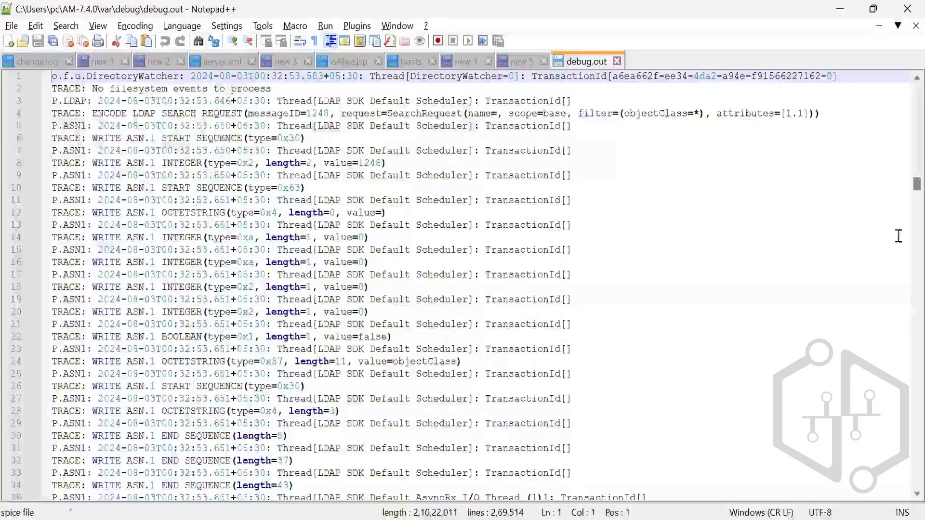
pyautogui.moveTo(899, 233); pyautogui.dragTo(897, 472)
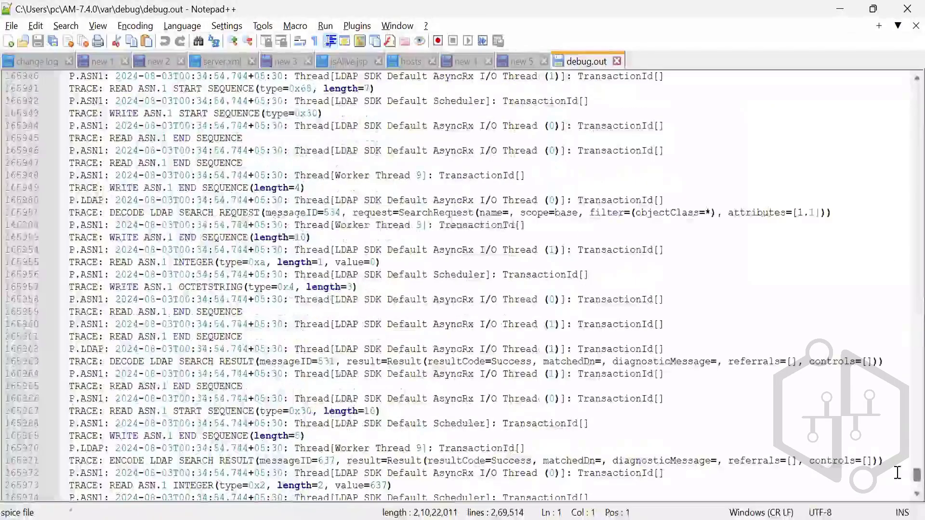
pyautogui.click(529, 58)
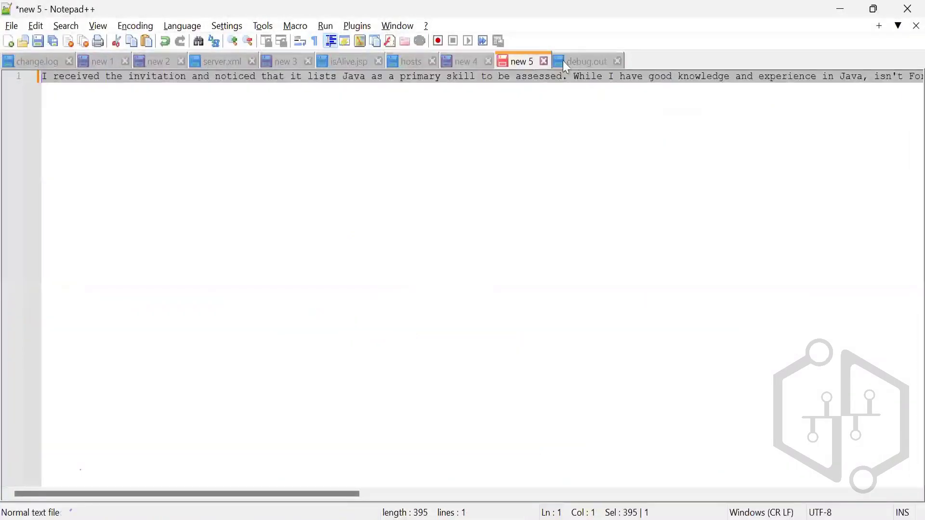
pyautogui.hotkey('alt', 'Tab')
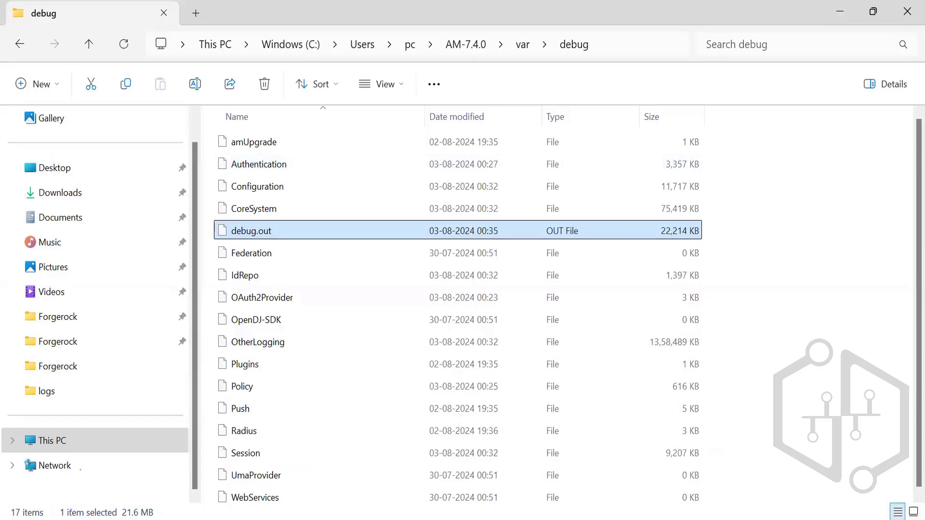
pyautogui.moveTo(374, 519)
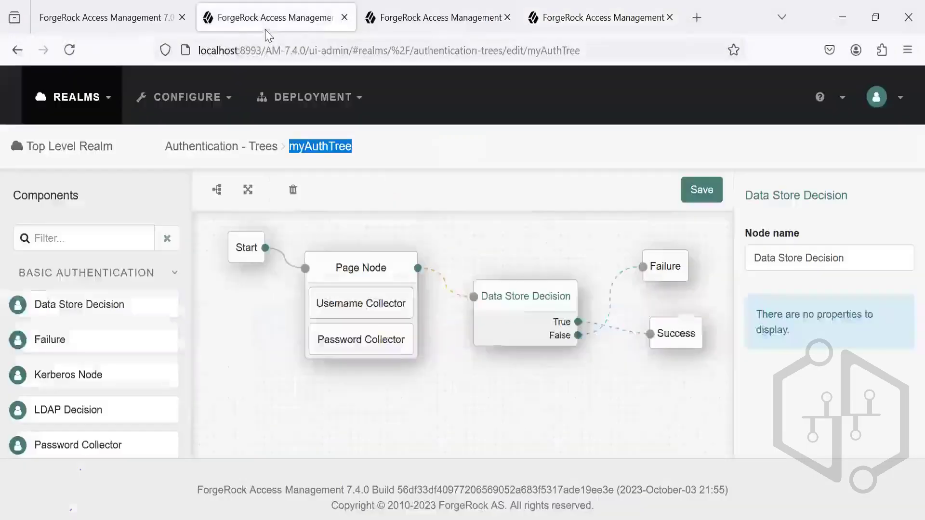
pyautogui.click(391, 22)
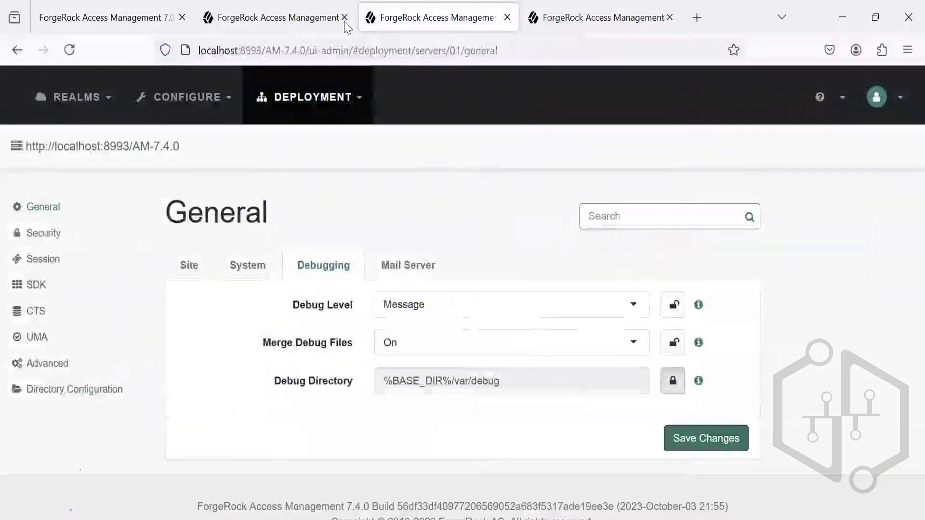
pyautogui.click(308, 22)
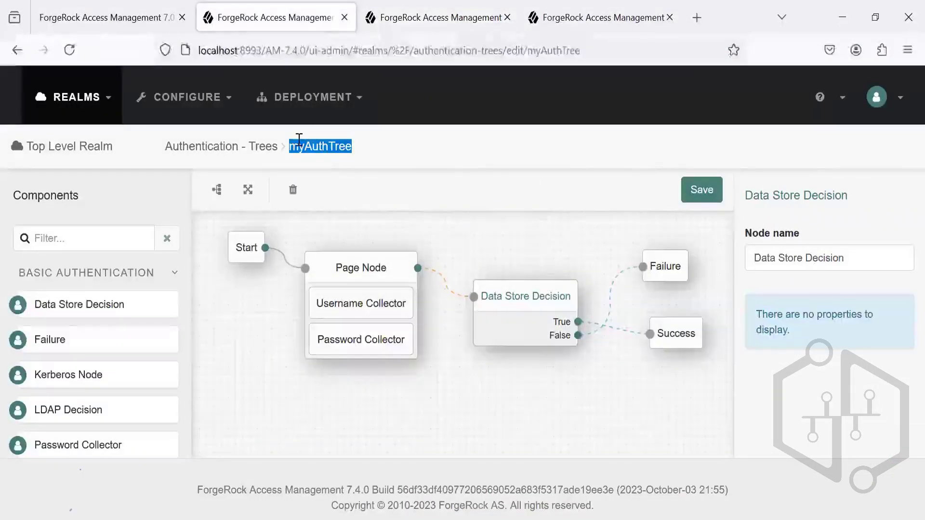
pyautogui.click(506, 187)
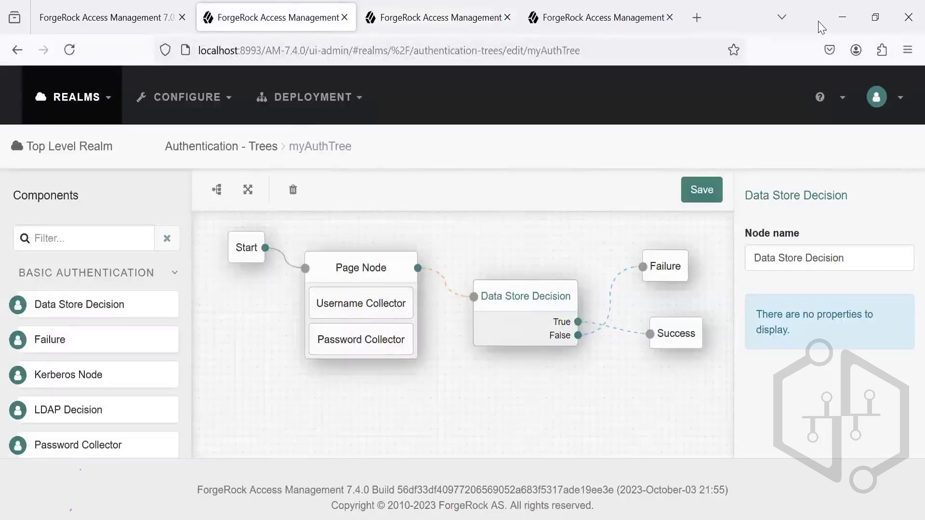
pyautogui.click(346, 98)
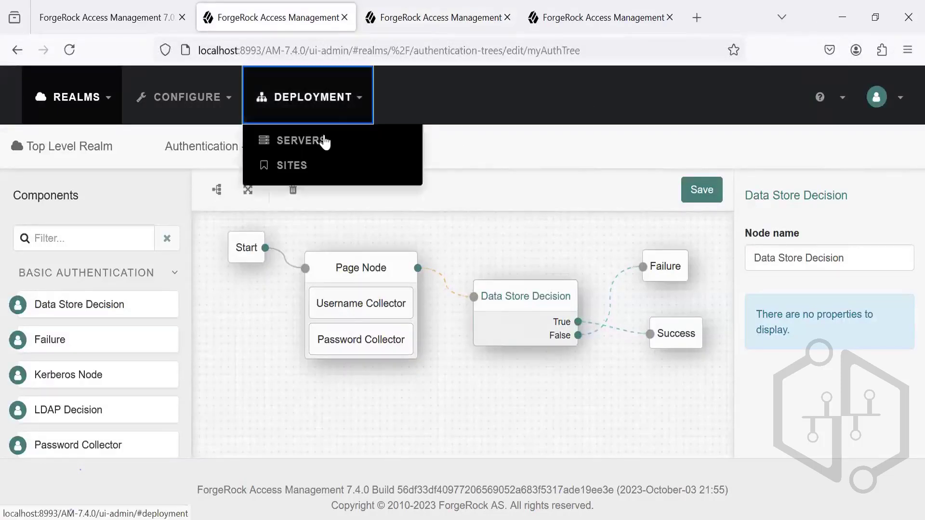
pyautogui.click(323, 140)
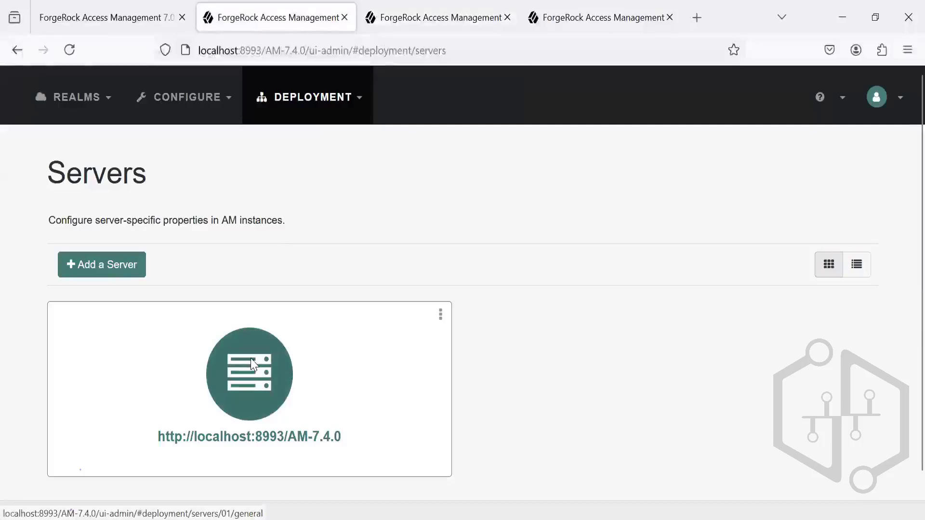
pyautogui.click(282, 310)
pyautogui.click(306, 265)
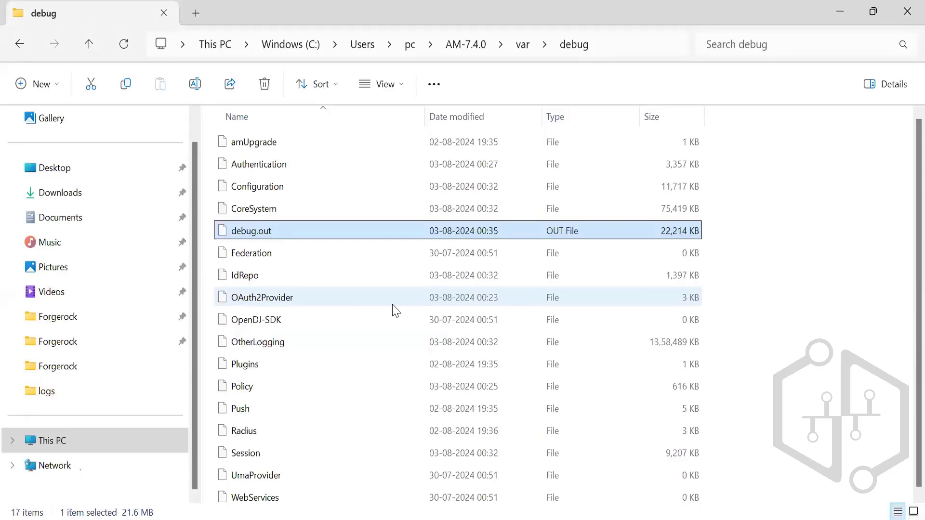
# Step: Review the Debug Level options in the console and sort the debug folder's log files by size, largest first, in File Explorer
pyautogui.hotkey('alt', 'Tab')
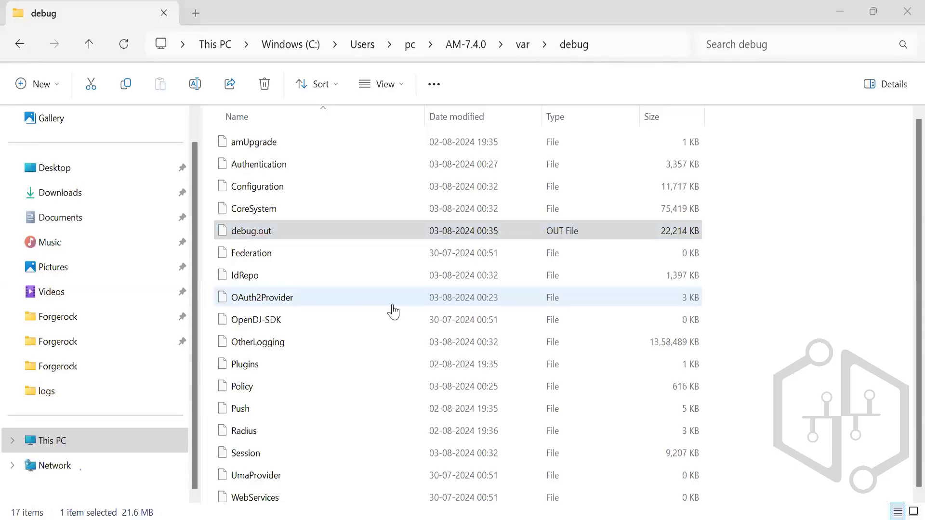
pyautogui.click(456, 308)
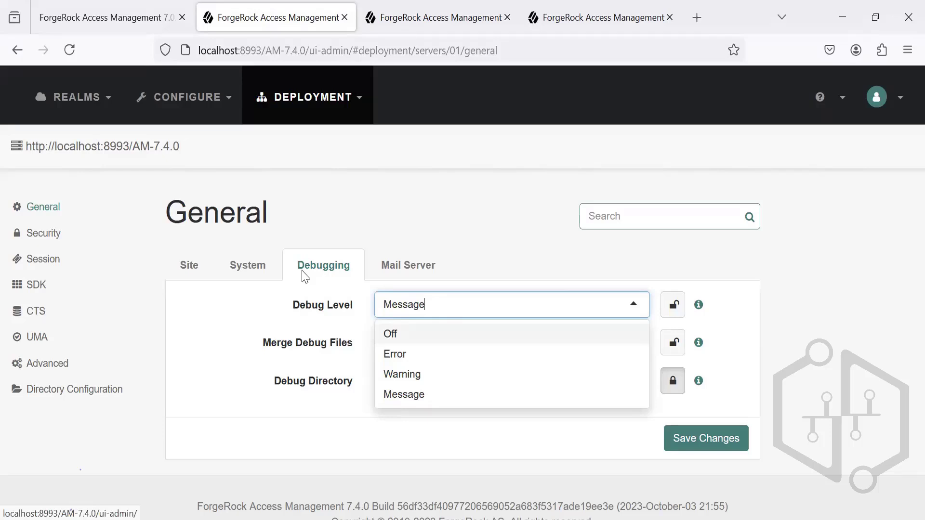
pyautogui.hotkey('alt', 'Tab')
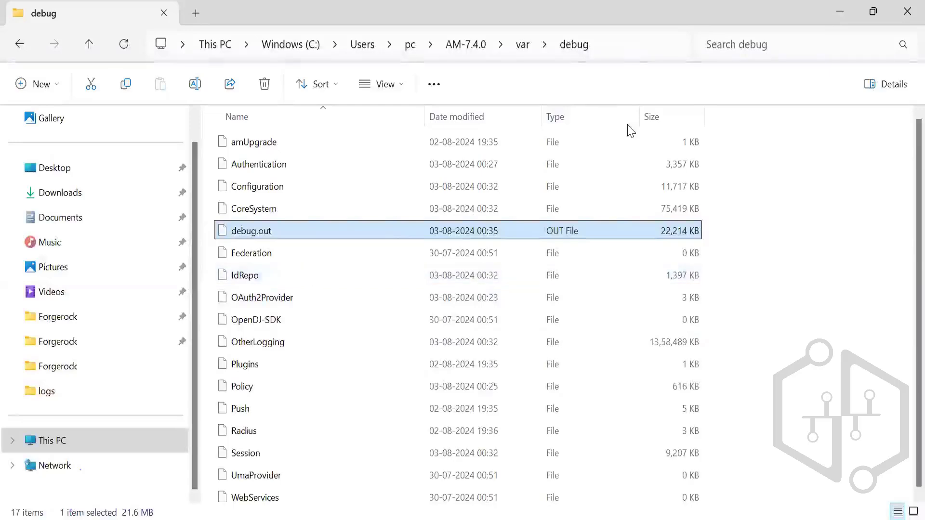
pyautogui.click(681, 128)
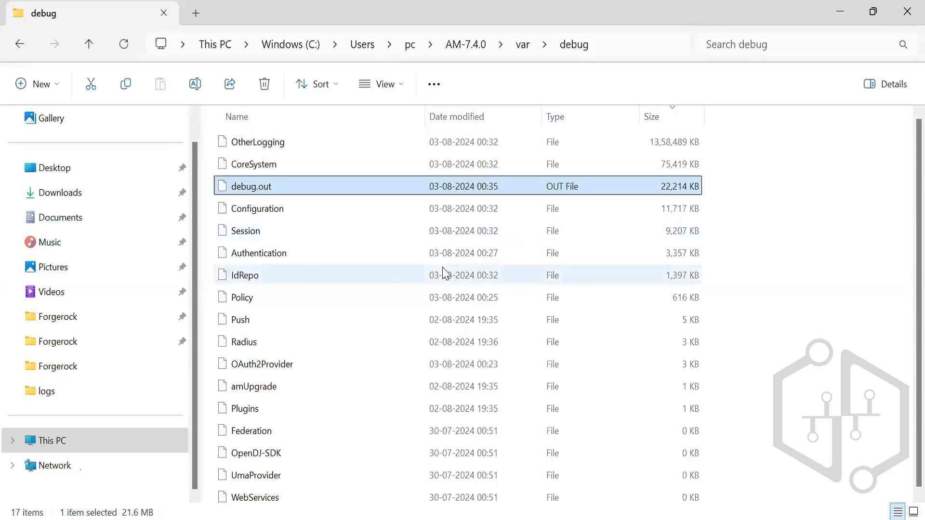
pyautogui.hotkey('alt', 'Tab')
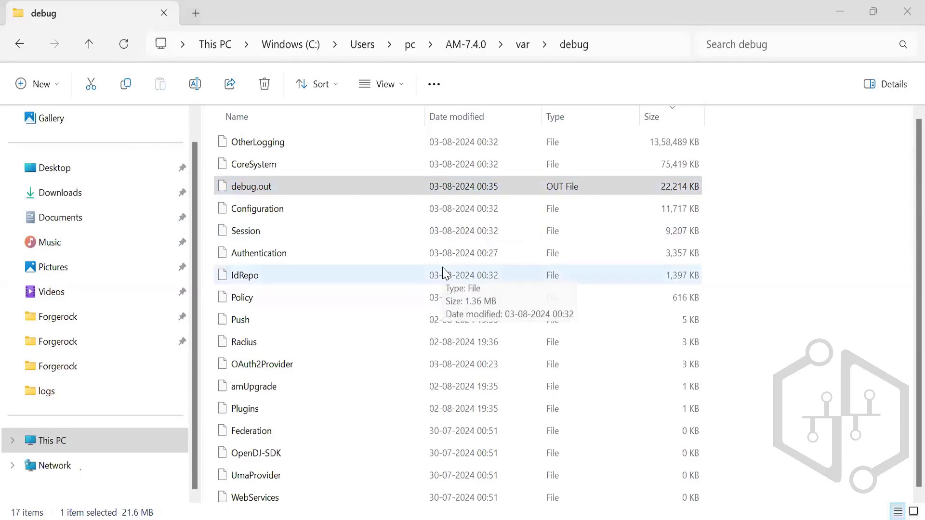
pyautogui.click(489, 250)
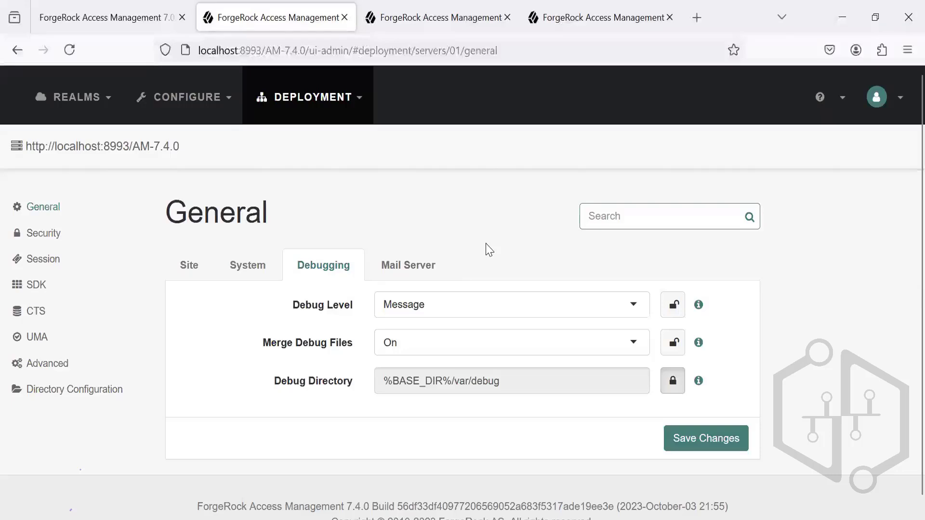
# Step: Set the server's Debug Level to Error and save the debugging settings
pyautogui.click(451, 302)
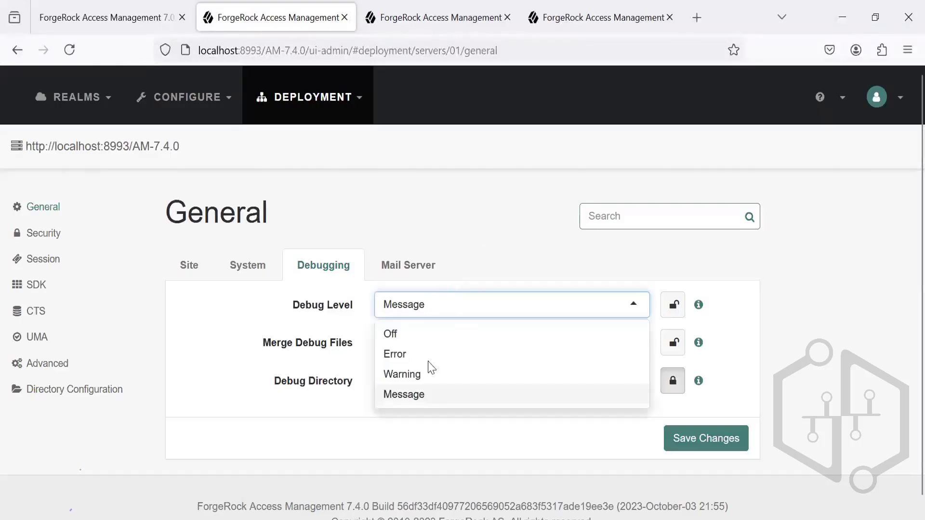
pyautogui.click(439, 356)
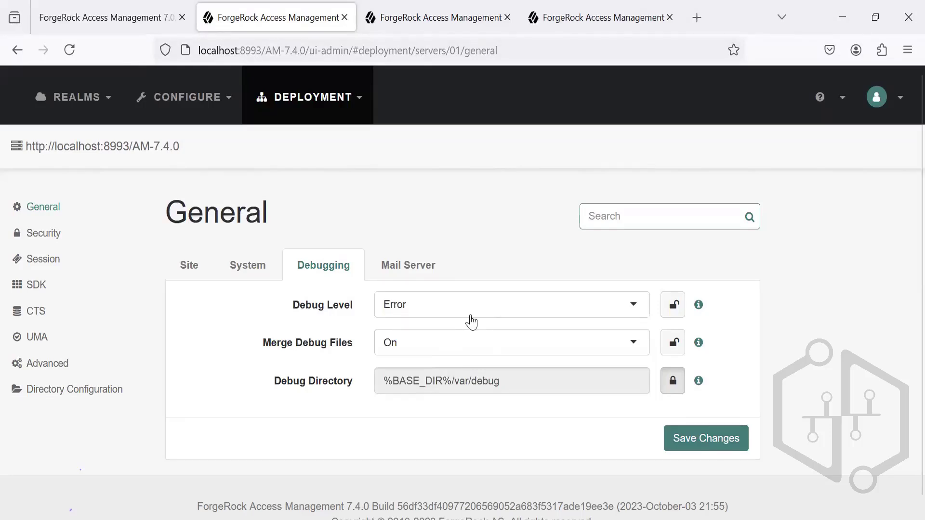
pyautogui.click(498, 303)
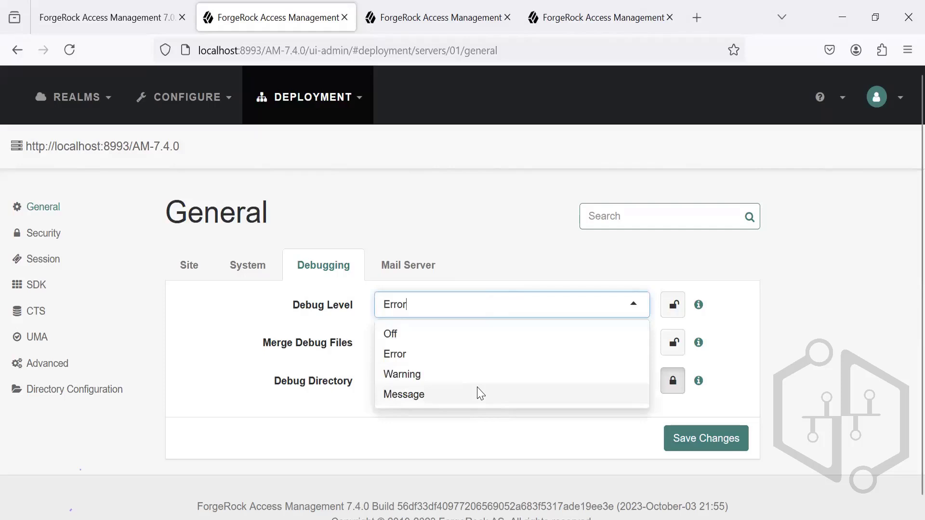
pyautogui.click(481, 394)
pyautogui.click(495, 311)
pyautogui.click(480, 357)
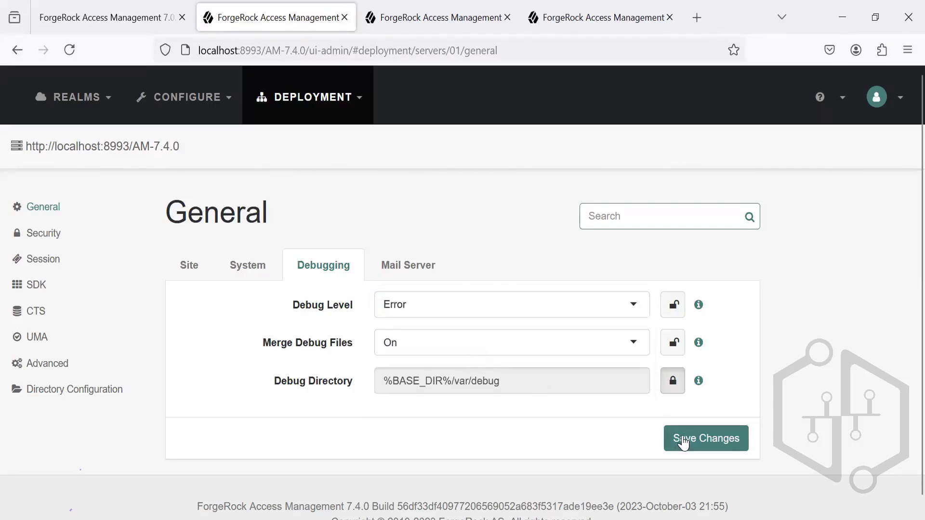
pyautogui.click(686, 440)
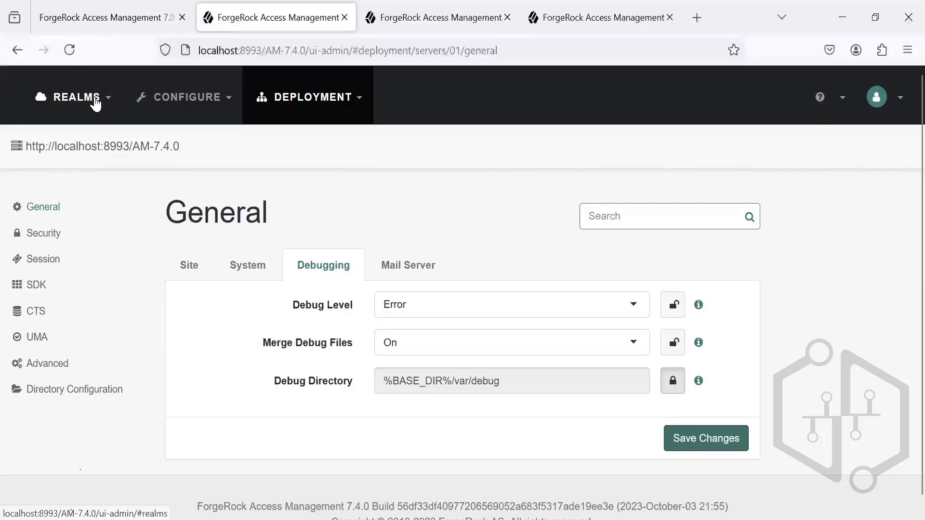
# Step: Open the overview of all realms in the ForgeRock console
pyautogui.click(95, 102)
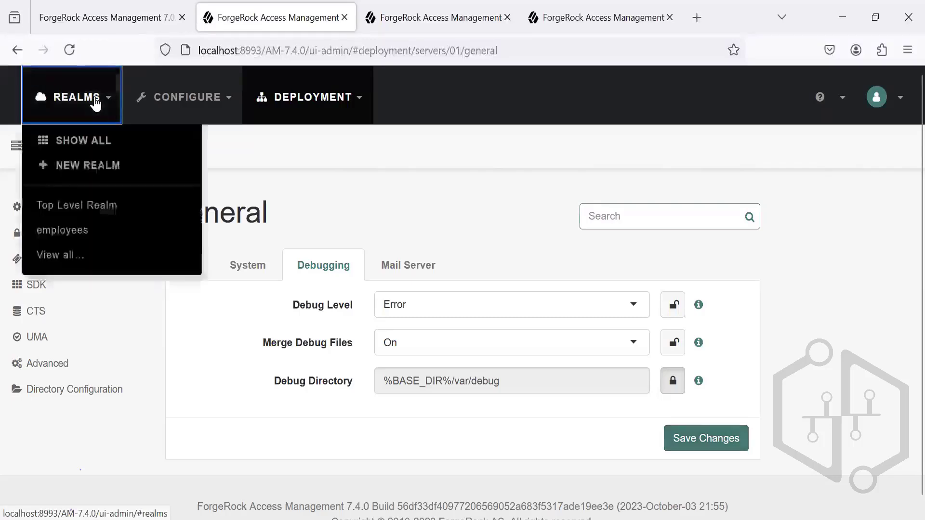
pyautogui.click(85, 139)
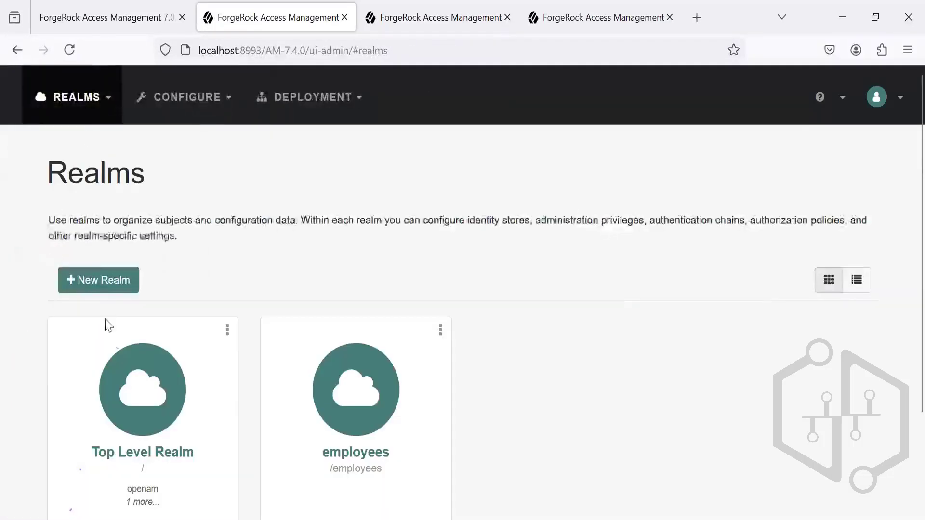
# Step: Open the myAuthTree authentication tree of the Top Level Realm in the tree editor
pyautogui.click(124, 362)
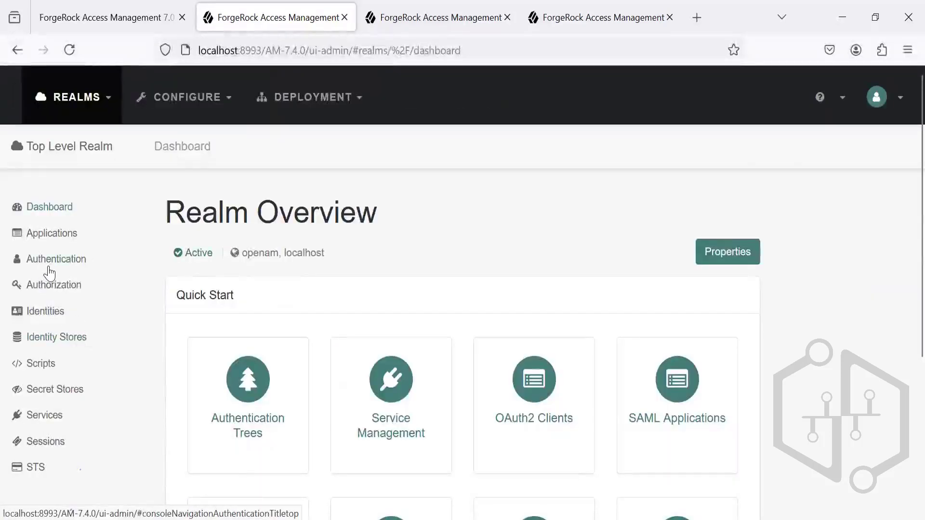
pyautogui.click(51, 265)
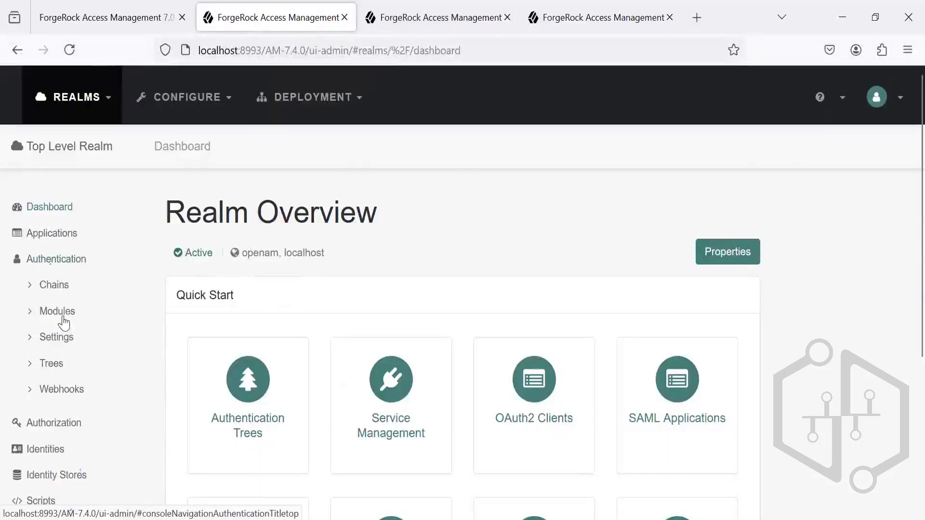
pyautogui.click(55, 365)
pyautogui.scroll(-1, 906, 372)
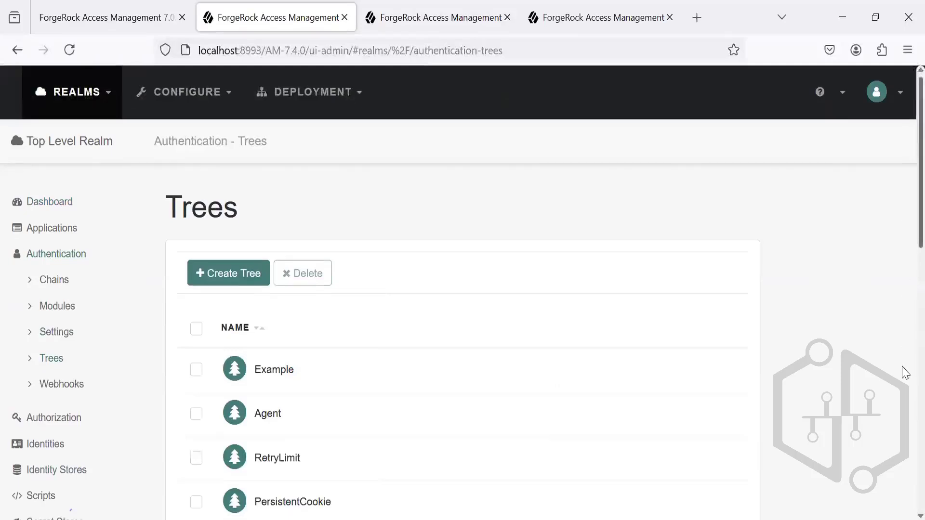
pyautogui.scroll(-15, 905, 373)
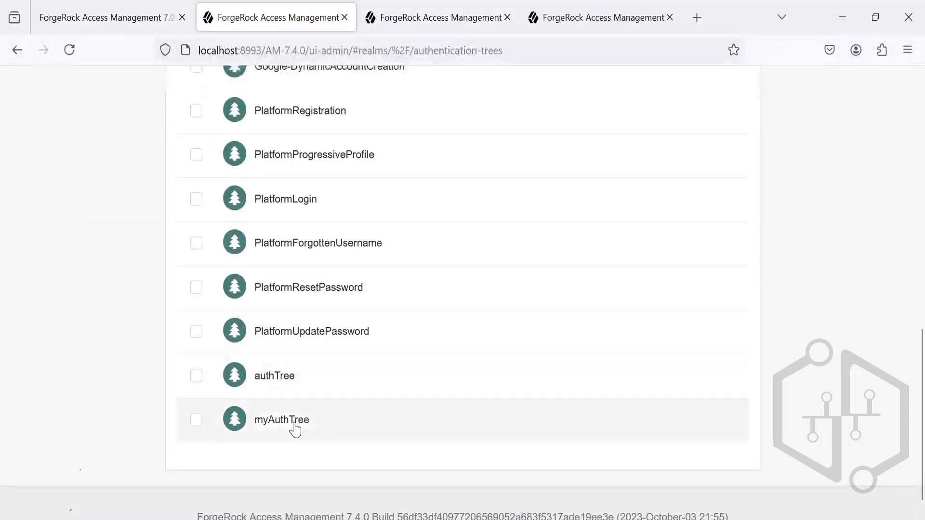
pyautogui.click(294, 428)
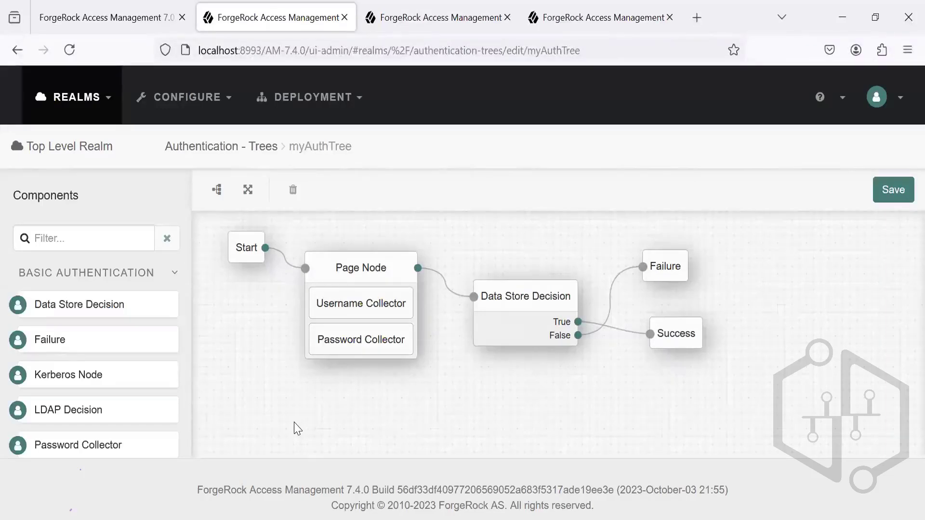
# Step: Switch to the Access Management presentation in Microsoft PowerPoint
pyautogui.moveTo(499, 518)
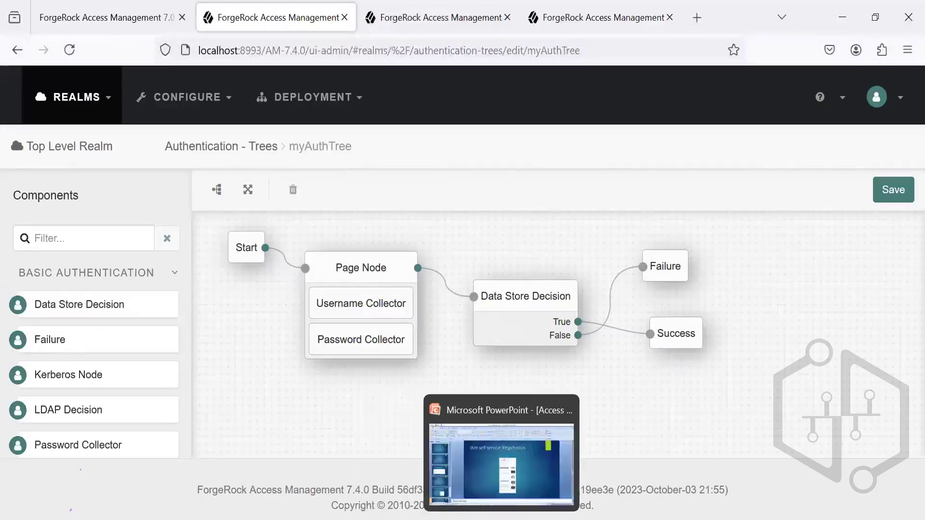
pyautogui.click(501, 463)
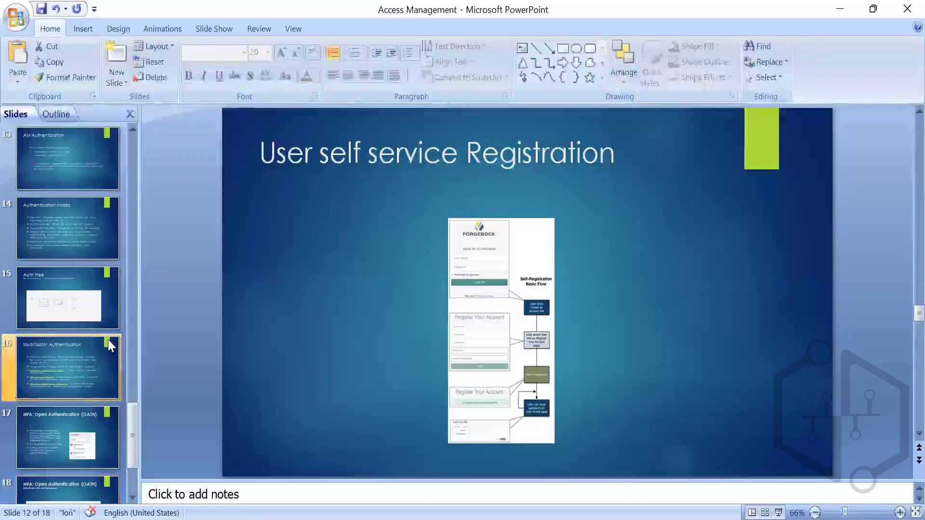
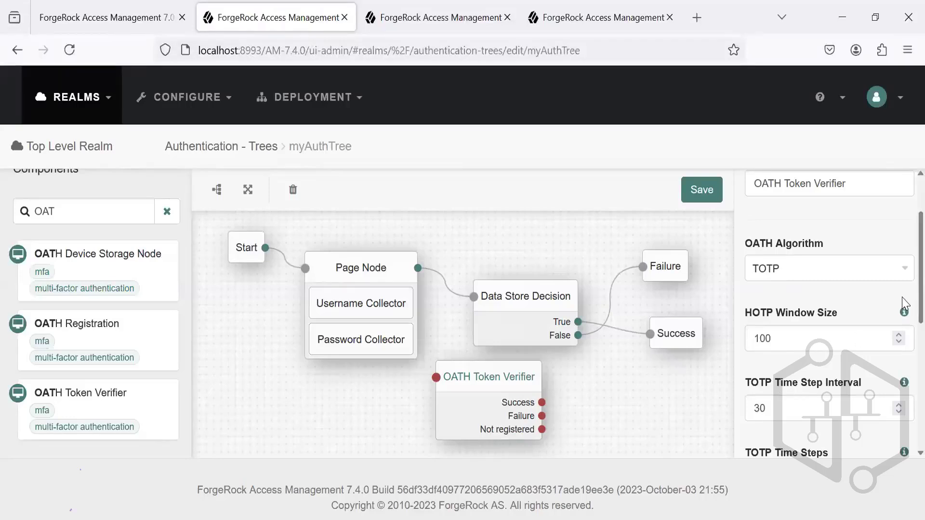
# Step: Review the OATH Token Verifier node's algorithm, TOTP interval, hash, clock drift and recovery code settings
pyautogui.scroll(-3, 901, 332)
pyautogui.scroll(-3, 905, 382)
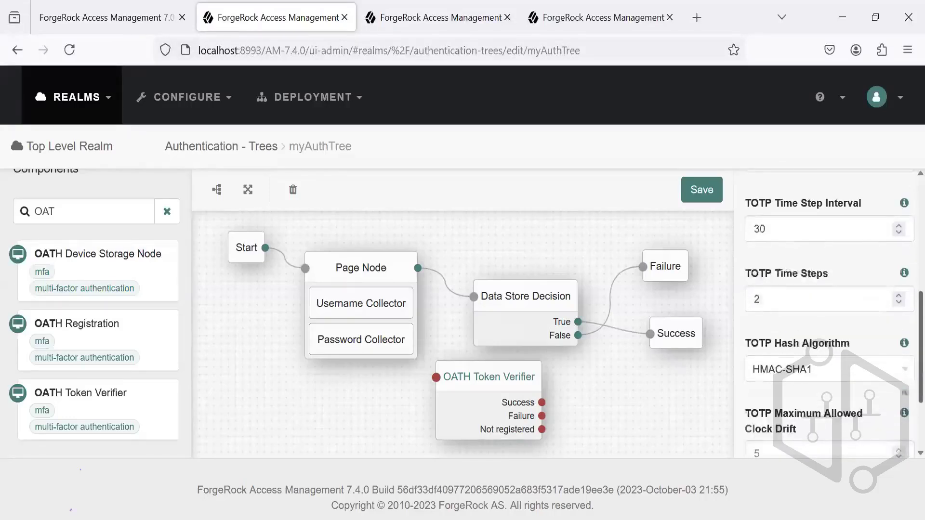
pyautogui.scroll(5, 905, 319)
pyautogui.scroll(3, 904, 318)
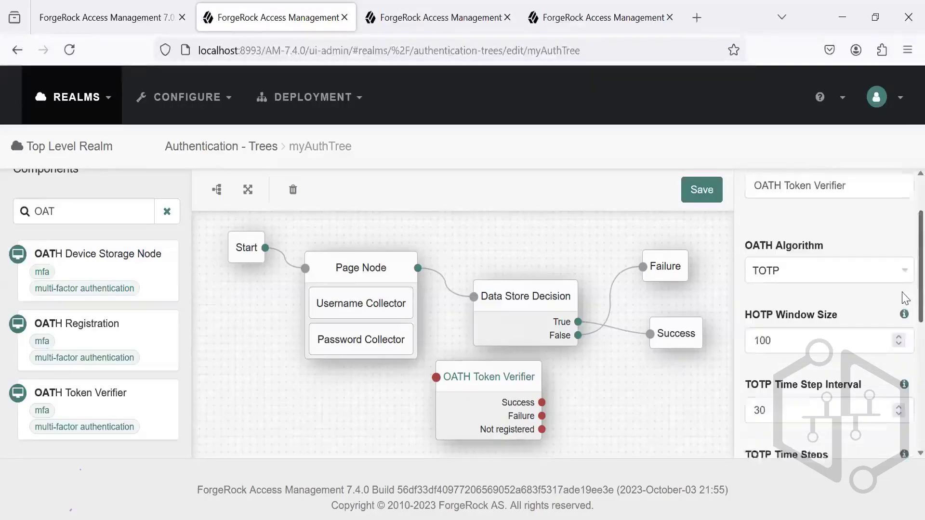
pyautogui.scroll(-6, 904, 304)
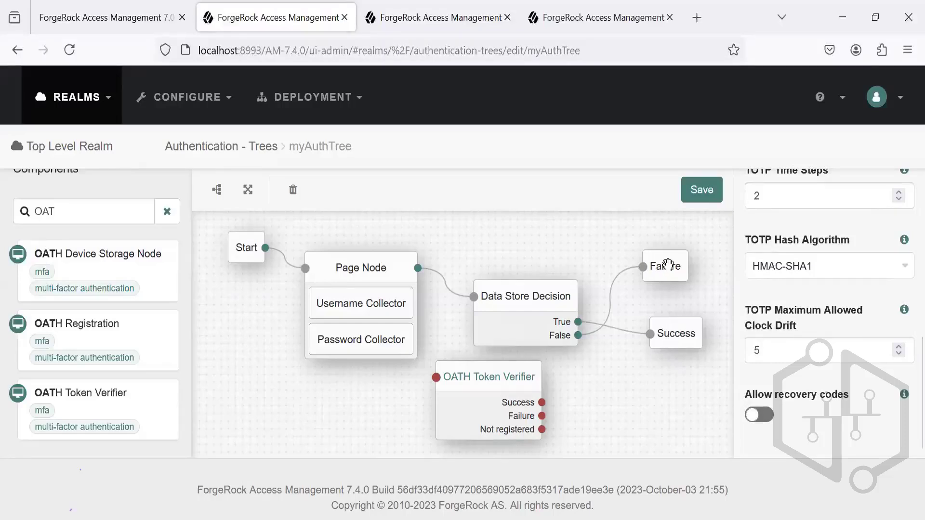
# Step: Move the Failure and Success nodes farther from Data Store Decision and add an OATH Registration node beside OATH Token Verifier
pyautogui.moveTo(665, 265); pyautogui.dragTo(724, 268)
pyautogui.moveTo(678, 329); pyautogui.dragTo(702, 330)
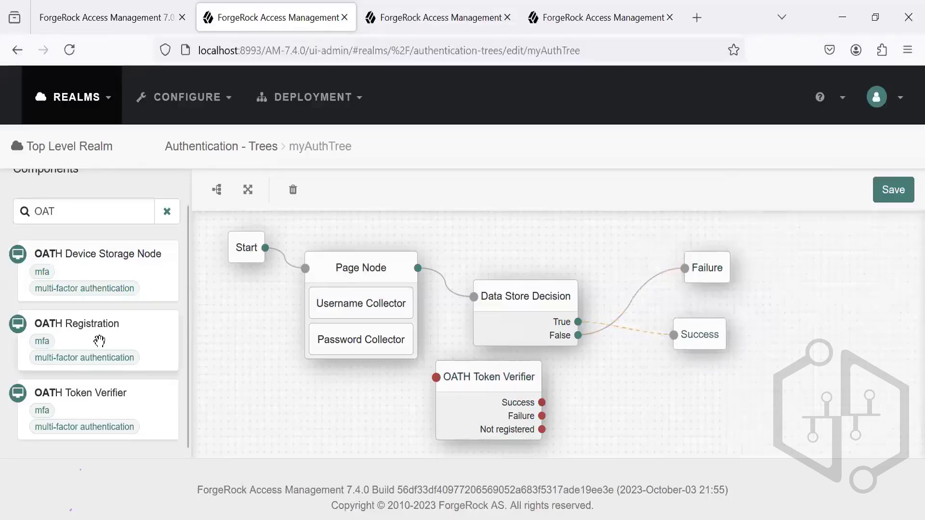
pyautogui.moveTo(99, 345); pyautogui.dragTo(634, 387)
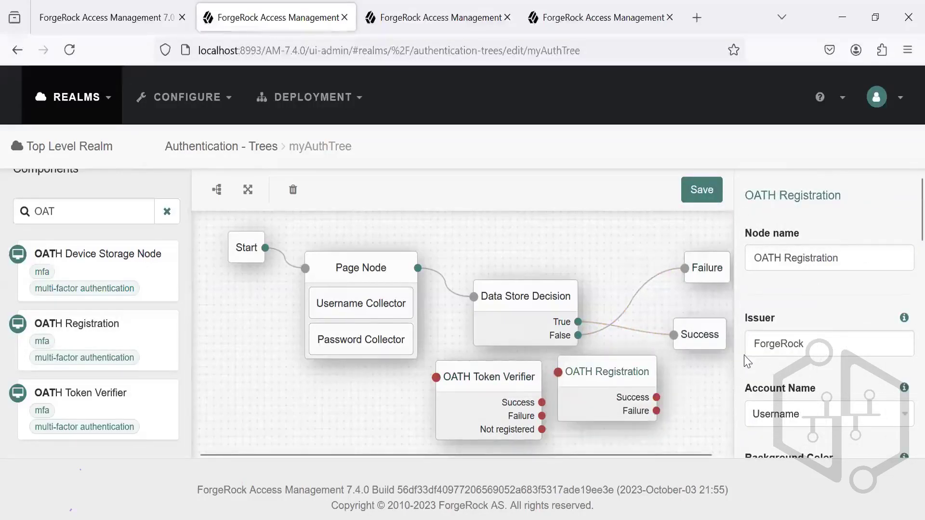
# Step: Examine the OATH Registration node's properties, from issuer and account name to the HOTP and device data options, and reselect OATH Token Verifier
pyautogui.scroll(-4, 902, 253)
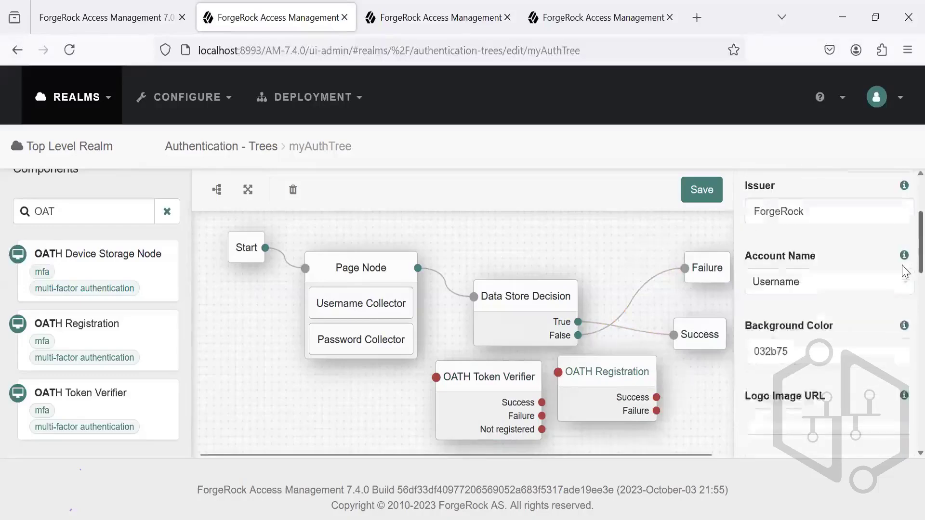
pyautogui.scroll(-5, 904, 289)
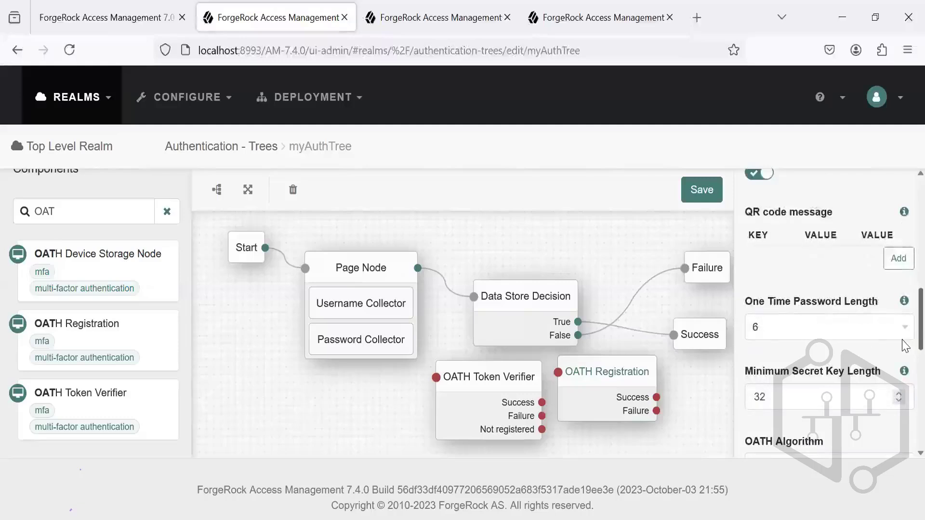
pyautogui.scroll(-1, 904, 347)
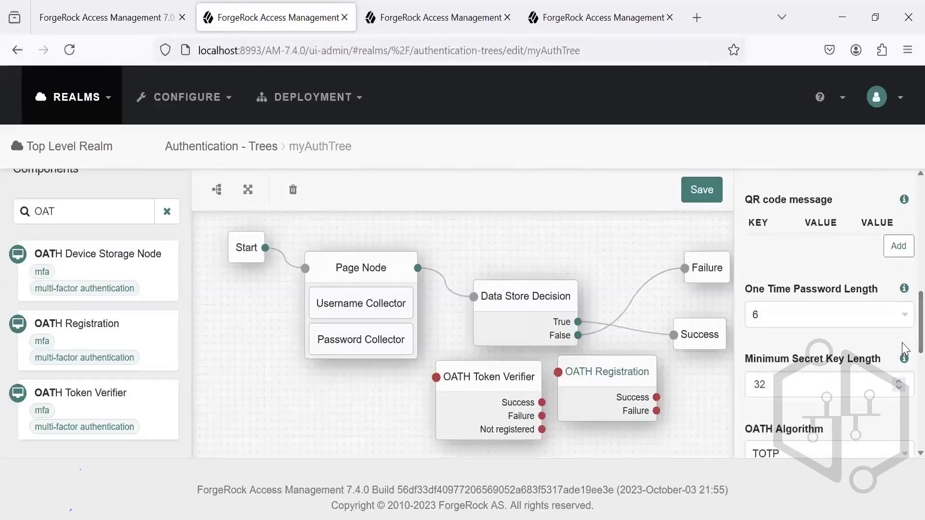
pyautogui.scroll(-3, 902, 348)
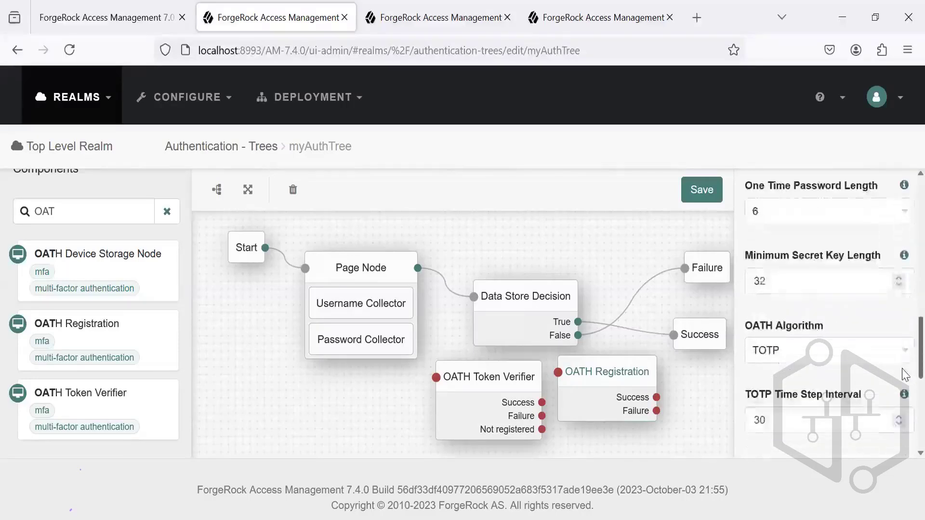
pyautogui.scroll(-1, 903, 388)
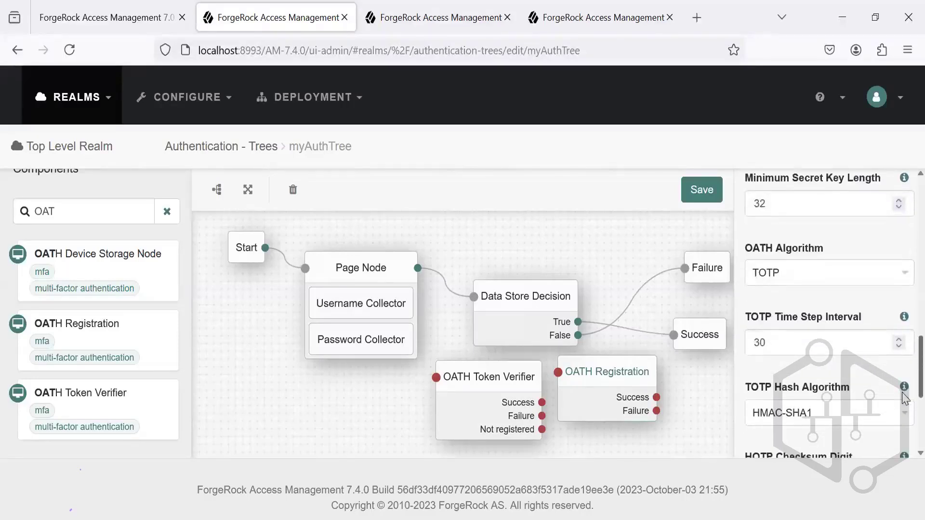
pyautogui.scroll(-1, 904, 398)
pyautogui.scroll(-3, 904, 433)
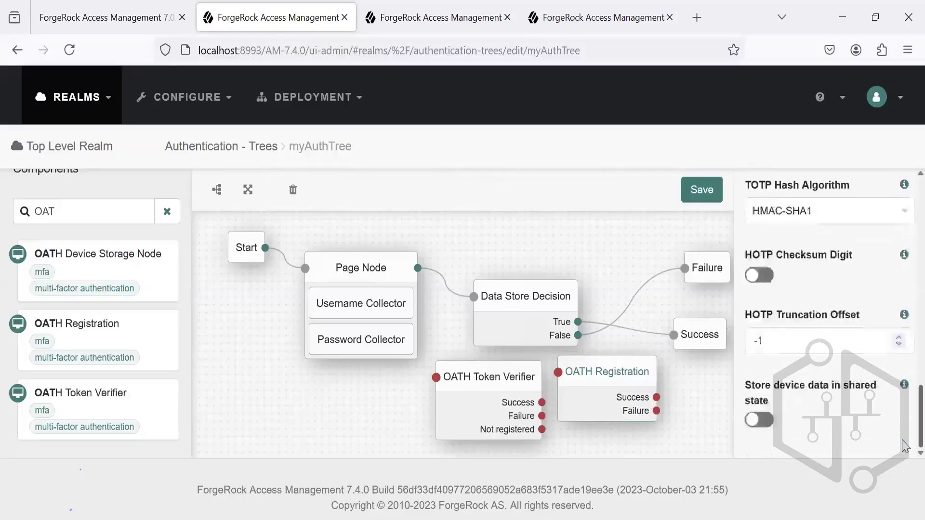
pyautogui.scroll(10, 905, 337)
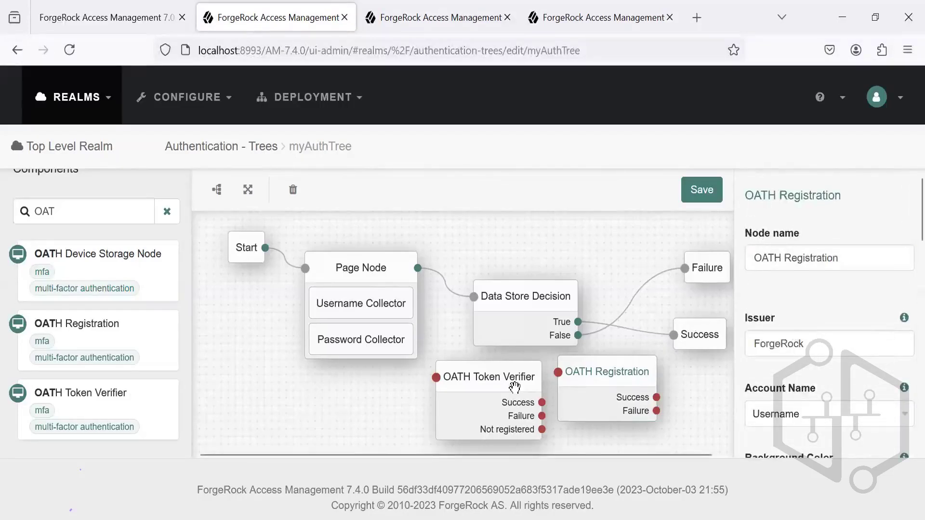
pyautogui.click(521, 387)
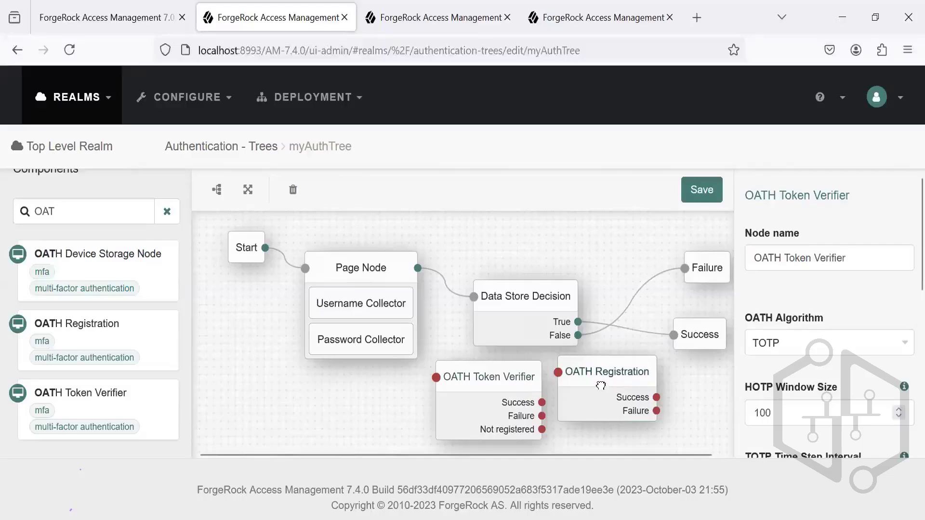
# Step: Rearrange the OATH Registration, Page Node, Data Store Decision and OATH Token Verifier nodes to make room for the new connections
pyautogui.moveTo(599, 383); pyautogui.dragTo(685, 395)
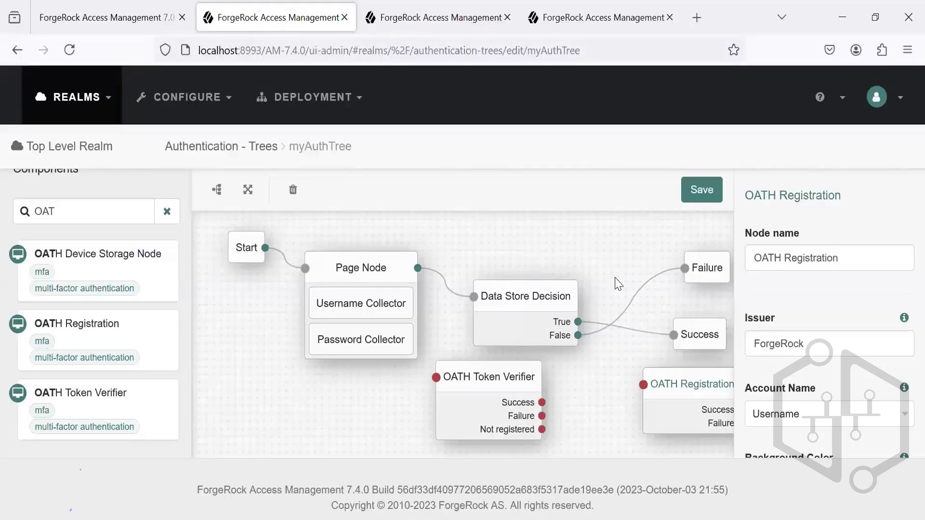
pyautogui.moveTo(343, 272); pyautogui.dragTo(304, 304)
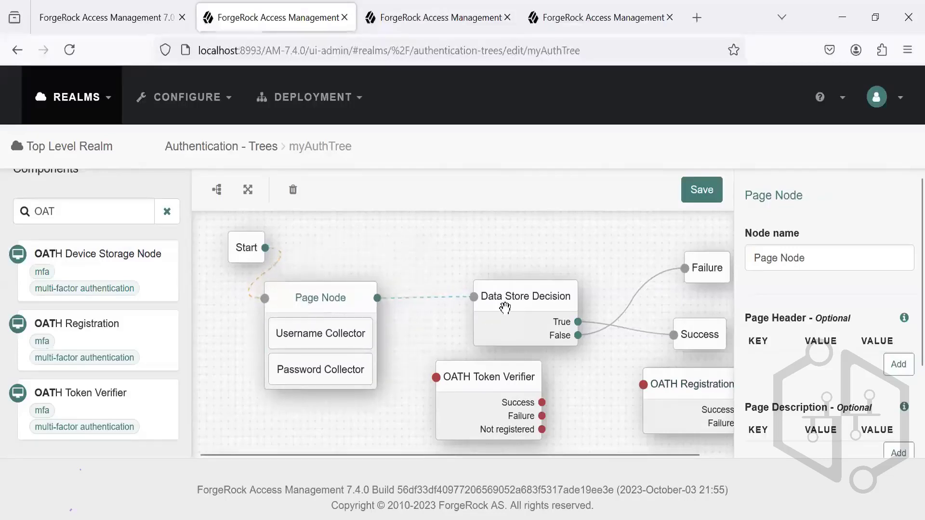
pyautogui.moveTo(504, 307); pyautogui.dragTo(451, 307)
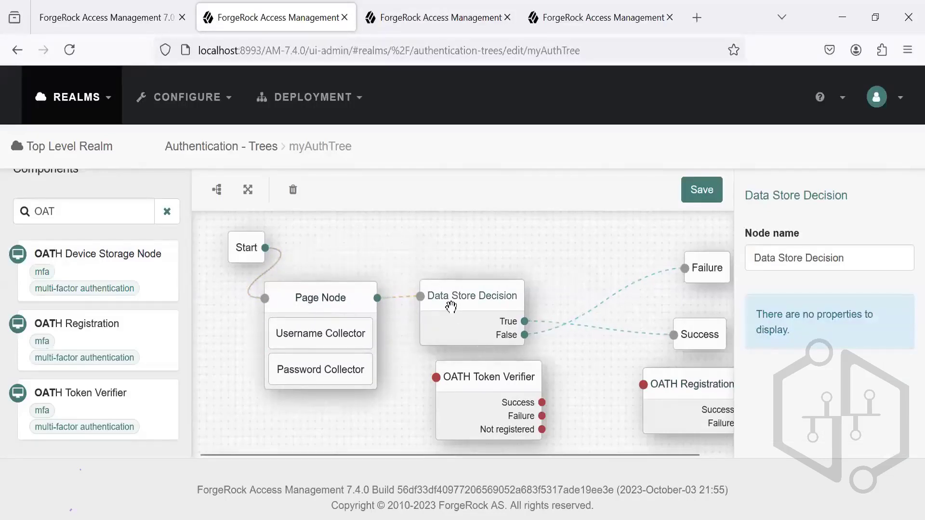
pyautogui.moveTo(471, 378); pyautogui.dragTo(596, 350)
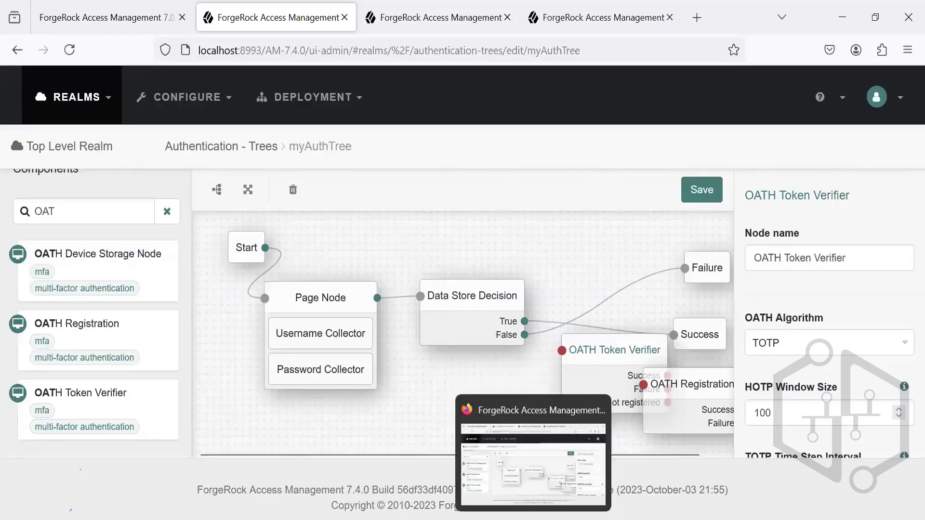
# Step: Consult the OATH tree diagram on slide 18 of the Microsoft PowerPoint presentation and return to the tree editor in Firefox
pyautogui.click(480, 475)
pyautogui.click(112, 447)
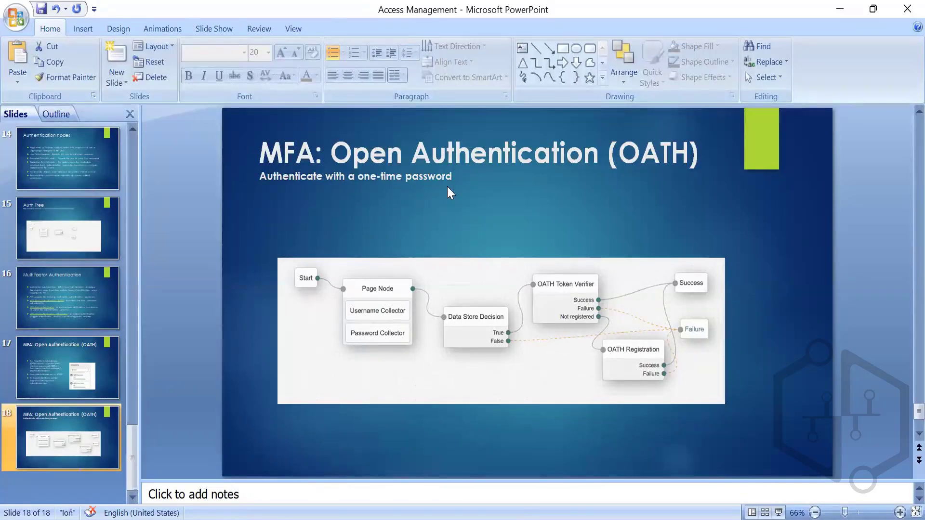
pyautogui.hotkey('alt', 'Tab')
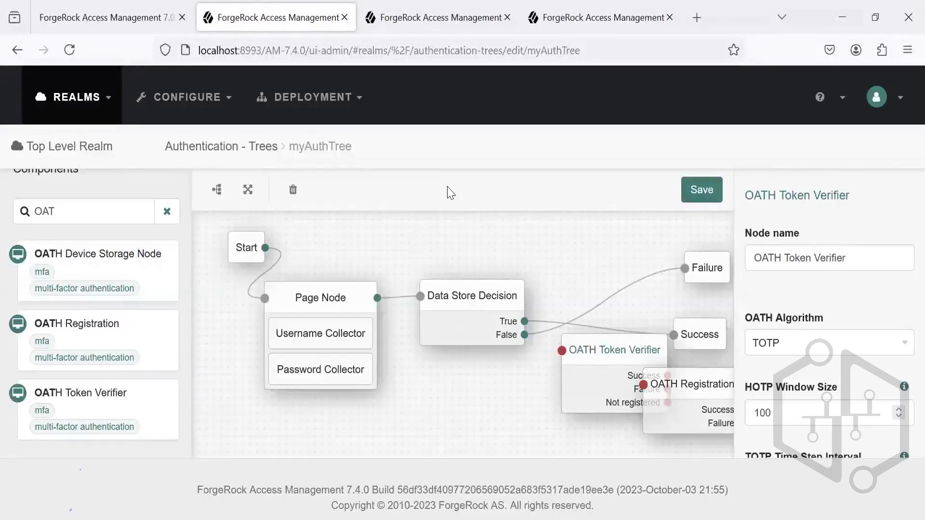
pyautogui.hotkey('alt', 'Tab')
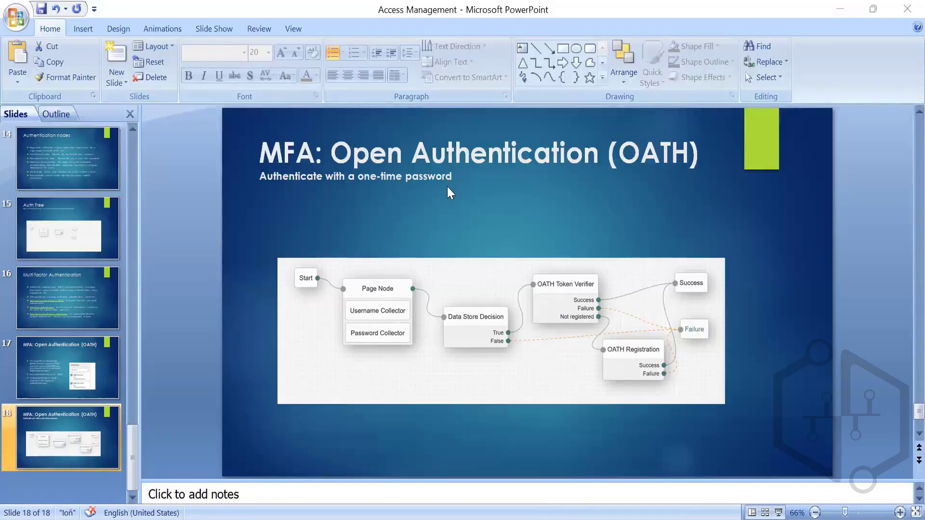
pyautogui.hotkey('alt', 'Tab')
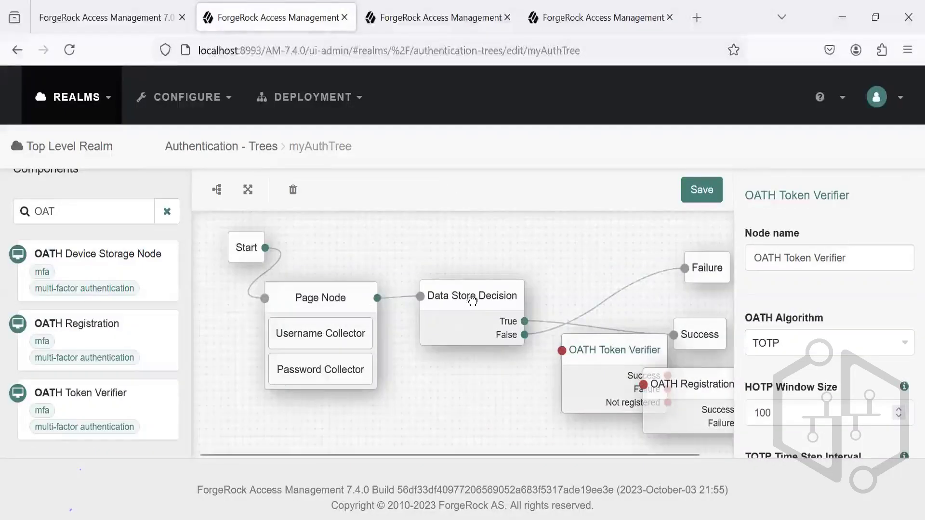
# Step: Lower Data Store Decision, raise OATH Token Verifier, and connect the True outcome of Data Store Decision to OATH Token Verifier
pyautogui.moveTo(469, 296); pyautogui.dragTo(480, 343)
pyautogui.moveTo(597, 351); pyautogui.dragTo(574, 295)
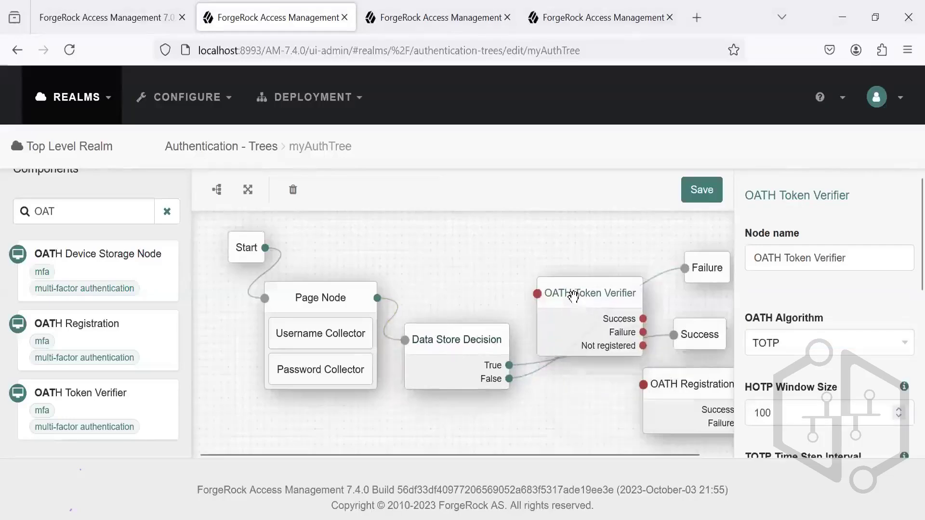
pyautogui.moveTo(510, 365); pyautogui.dragTo(536, 293)
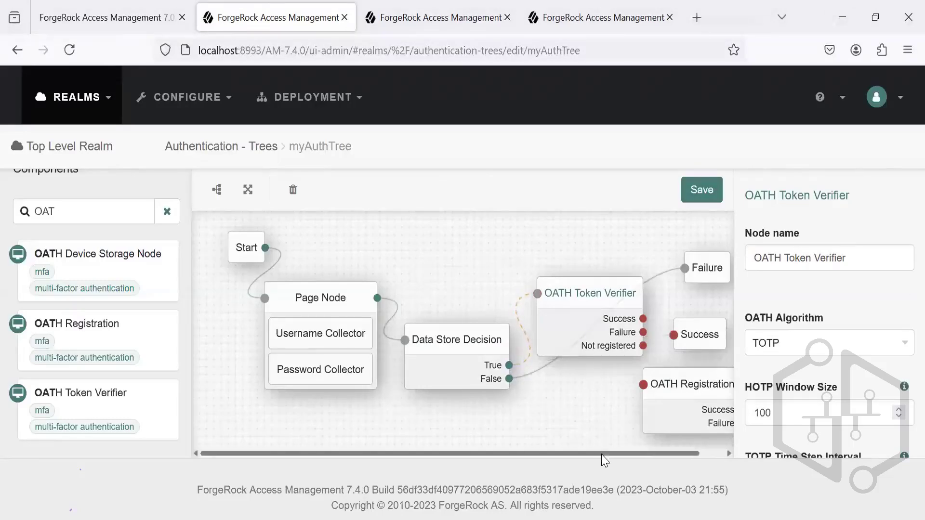
# Step: Connect OATH Token Verifier's Success outcome to the Success node and shift the Success and OATH Registration nodes farther out
pyautogui.moveTo(601, 454); pyautogui.dragTo(626, 455)
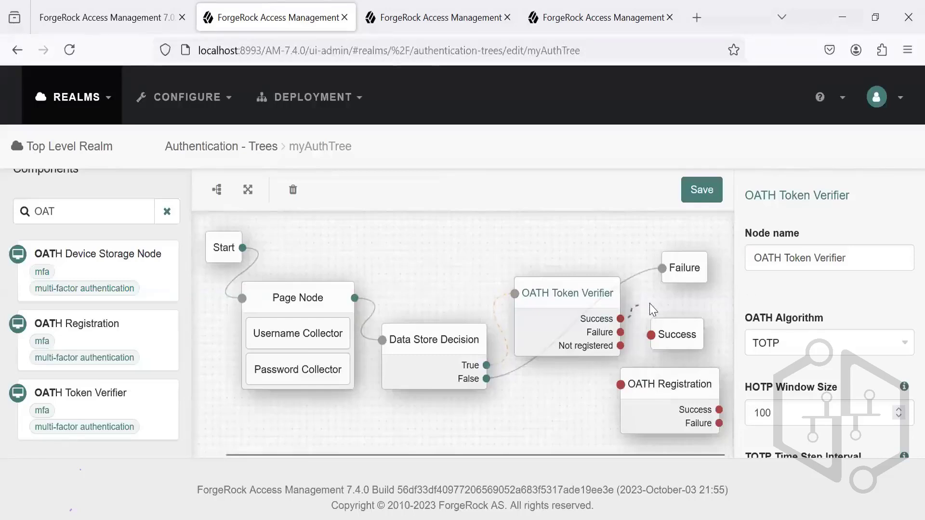
pyautogui.moveTo(652, 309); pyautogui.dragTo(776, 322)
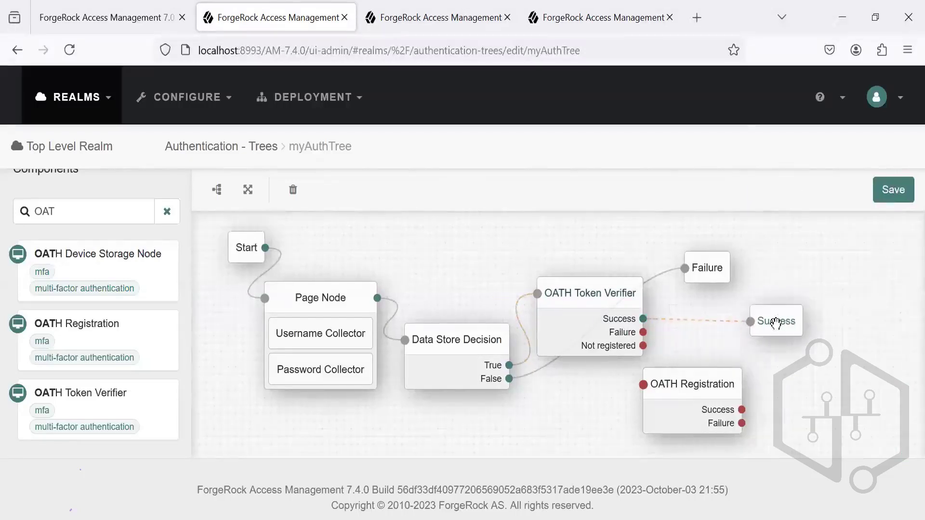
pyautogui.click(695, 384)
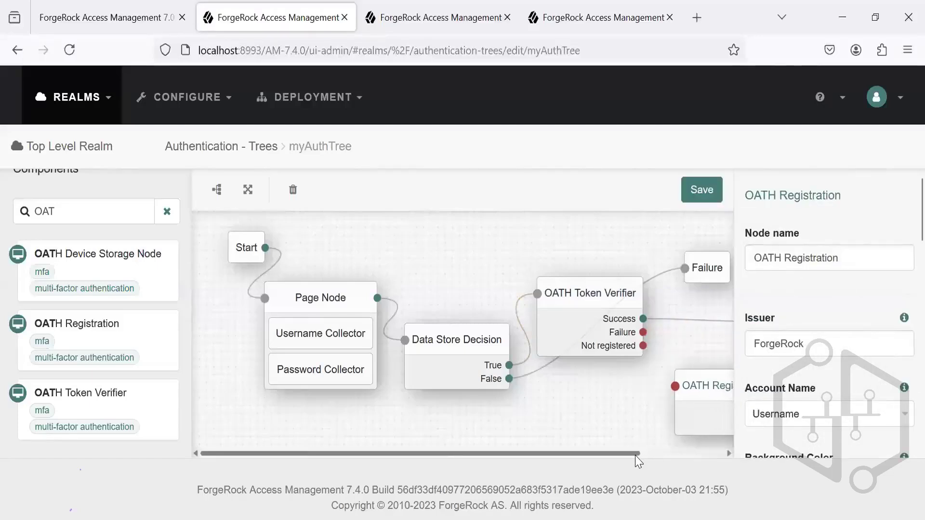
# Step: Connect OATH Token Verifier's Failure outcome to the Failure node and its Not registered outcome to OATH Registration
pyautogui.moveTo(636, 455); pyautogui.dragTo(739, 456)
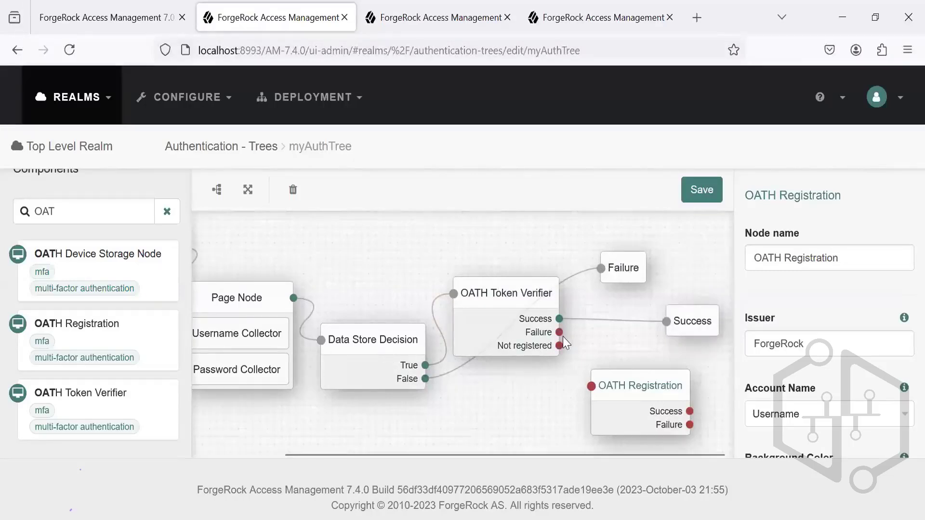
pyautogui.moveTo(588, 313); pyautogui.dragTo(603, 268)
pyautogui.click(590, 386)
# Step: Connect OATH Registration's Success and Failure outcomes to the Success and Failure nodes, and save the tree
pyautogui.moveTo(690, 411); pyautogui.dragTo(721, 385)
pyautogui.moveTo(660, 359); pyautogui.dragTo(666, 322)
pyautogui.moveTo(689, 424); pyautogui.dragTo(602, 267)
pyautogui.click(701, 191)
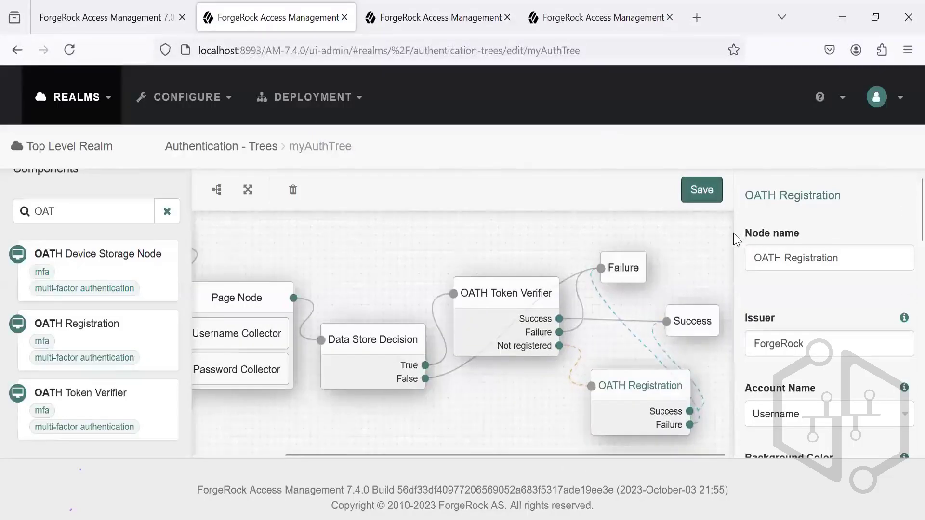
# Step: Tidy the tree layout by repositioning the Failure, Success, OATH Registration, Data Store Decision, Start and Page Node elements
pyautogui.click(712, 235)
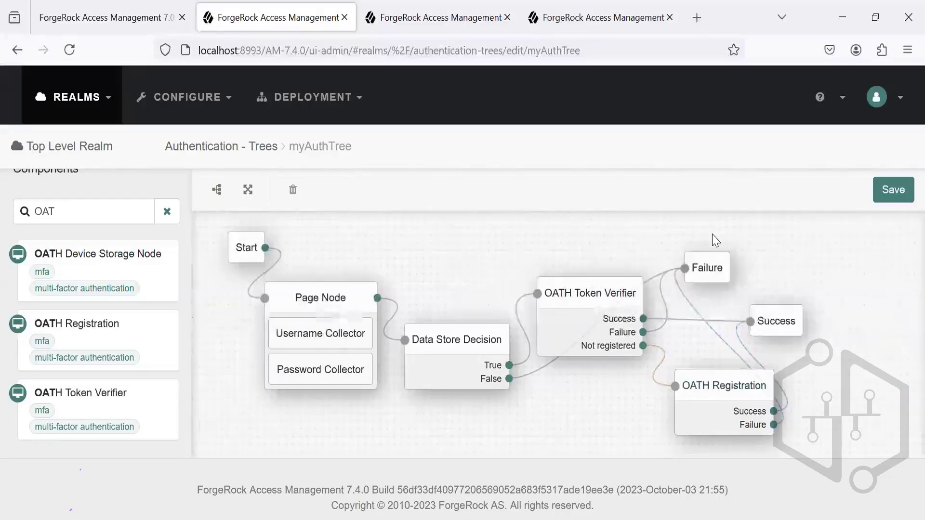
pyautogui.moveTo(722, 268); pyautogui.dragTo(817, 260)
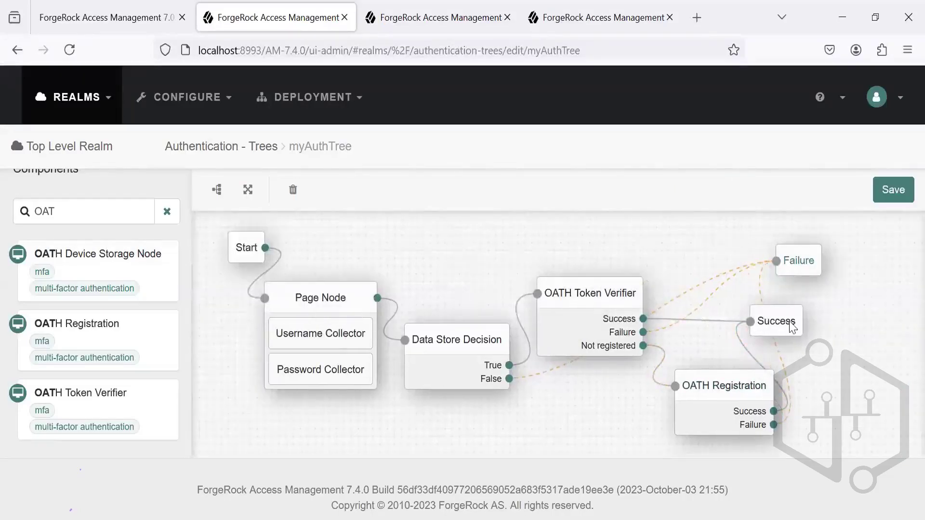
pyautogui.moveTo(786, 322); pyautogui.dragTo(851, 315)
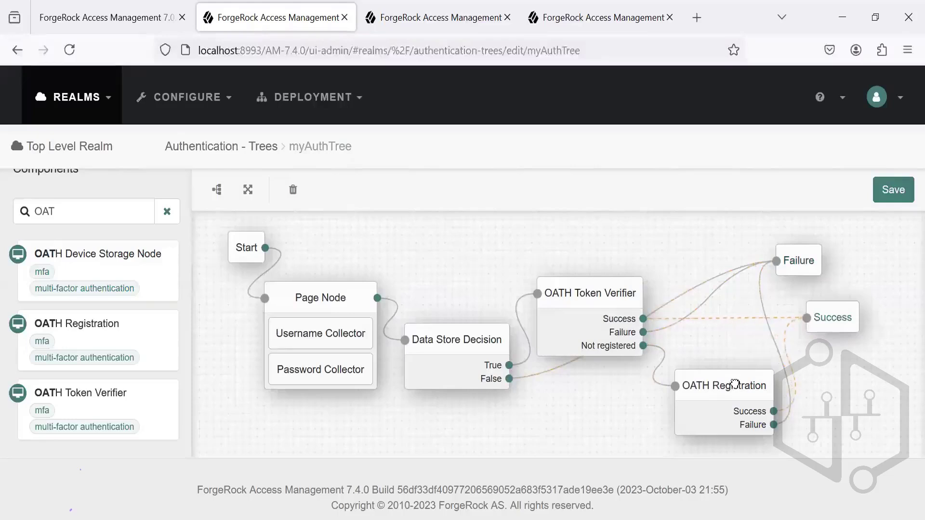
pyautogui.moveTo(734, 382); pyautogui.dragTo(704, 384)
pyautogui.moveTo(477, 342)
pyautogui.mouseDown()
pyautogui.moveTo(464, 295)
pyautogui.moveTo(474, 327)
pyautogui.mouseUp()
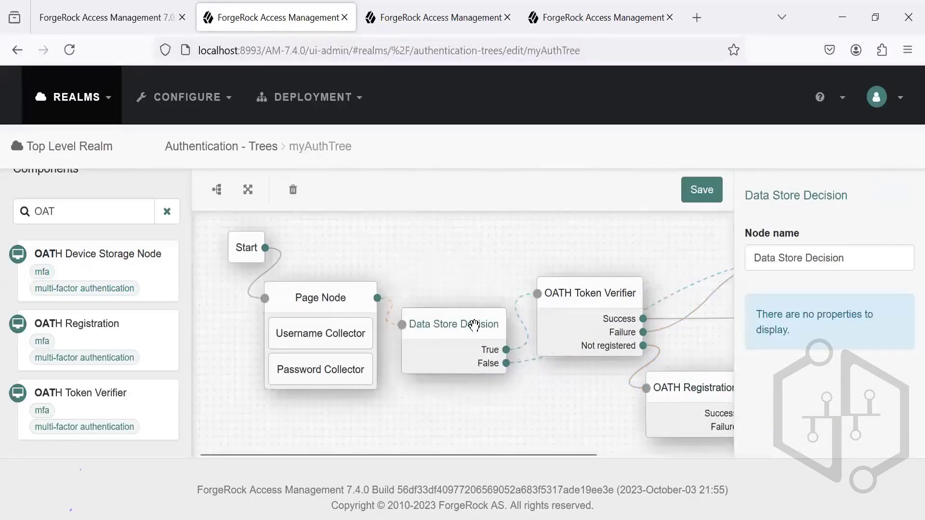
pyautogui.moveTo(247, 249); pyautogui.dragTo(224, 264)
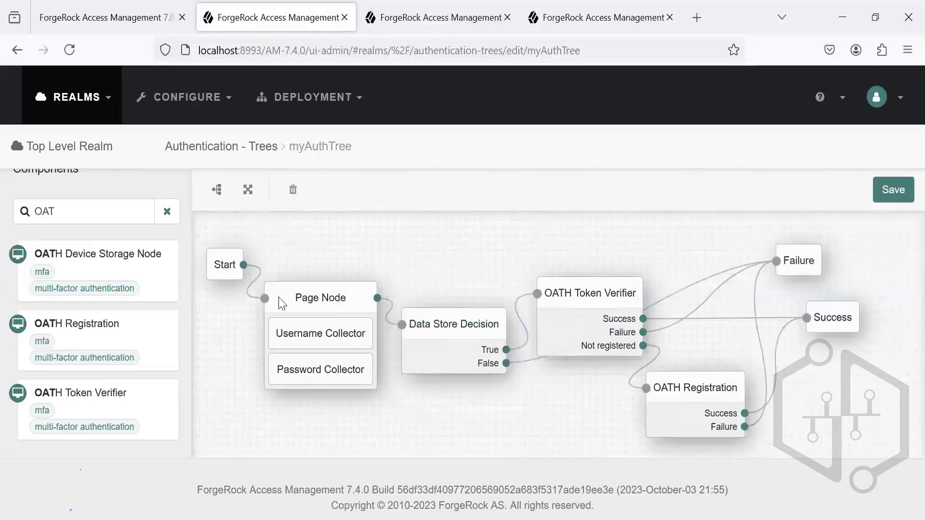
pyautogui.moveTo(293, 296); pyautogui.dragTo(291, 254)
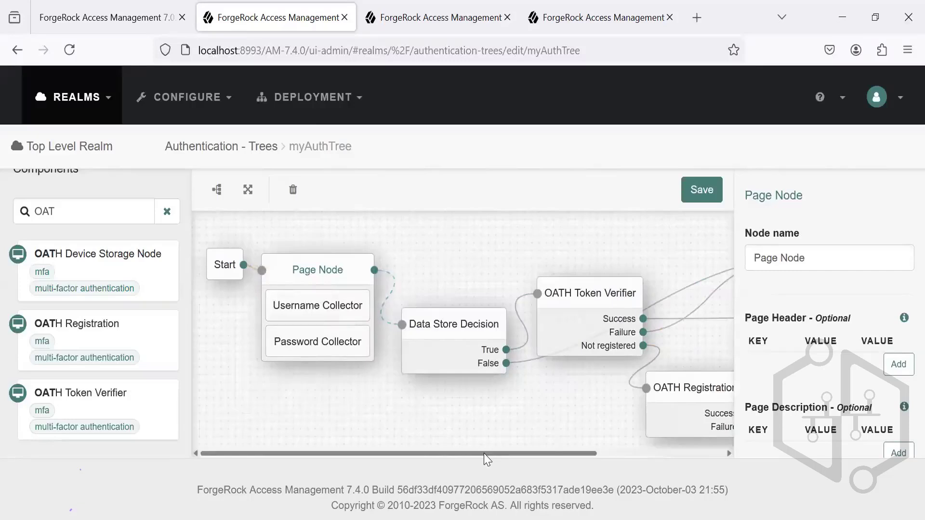
pyautogui.moveTo(486, 457); pyautogui.dragTo(617, 460)
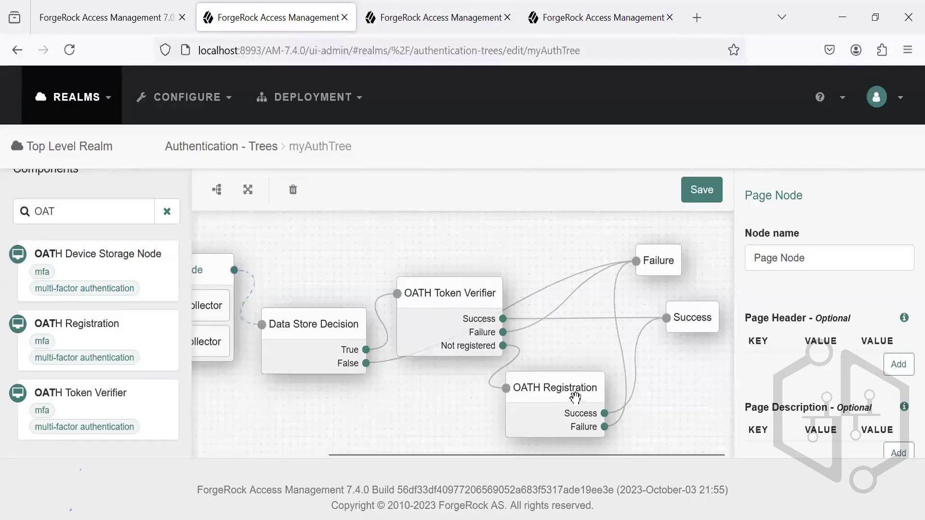
# Step: Set the OATH Token Verifier node's OATH algorithm to TOTP and save the tree
pyautogui.click(554, 386)
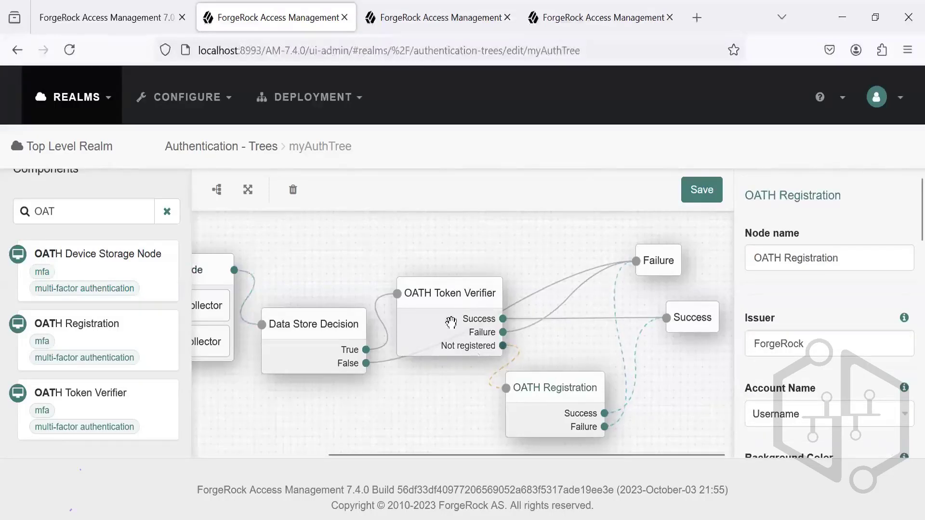
pyautogui.click(442, 311)
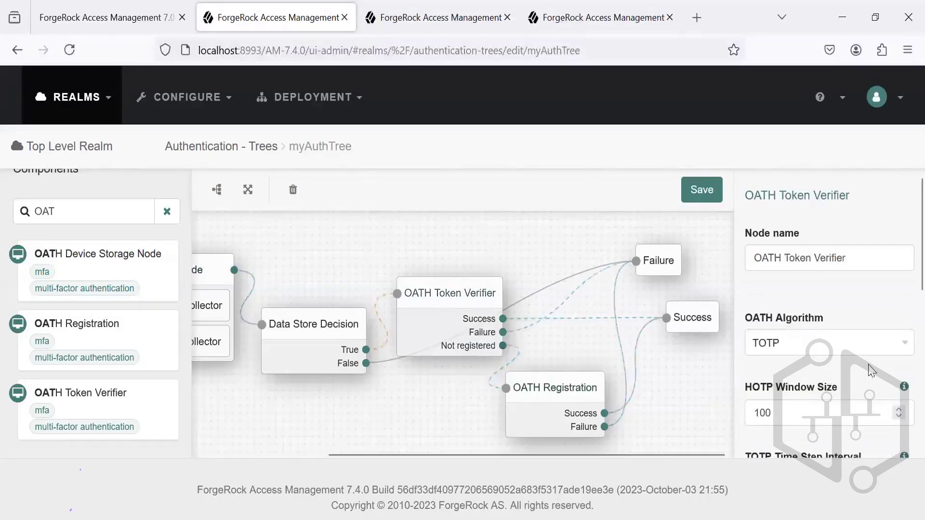
pyautogui.click(901, 343)
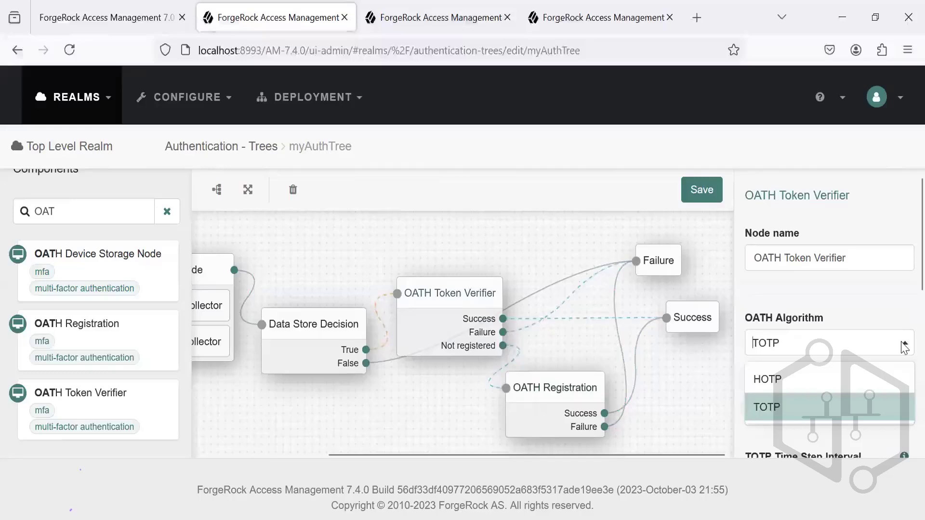
pyautogui.click(851, 407)
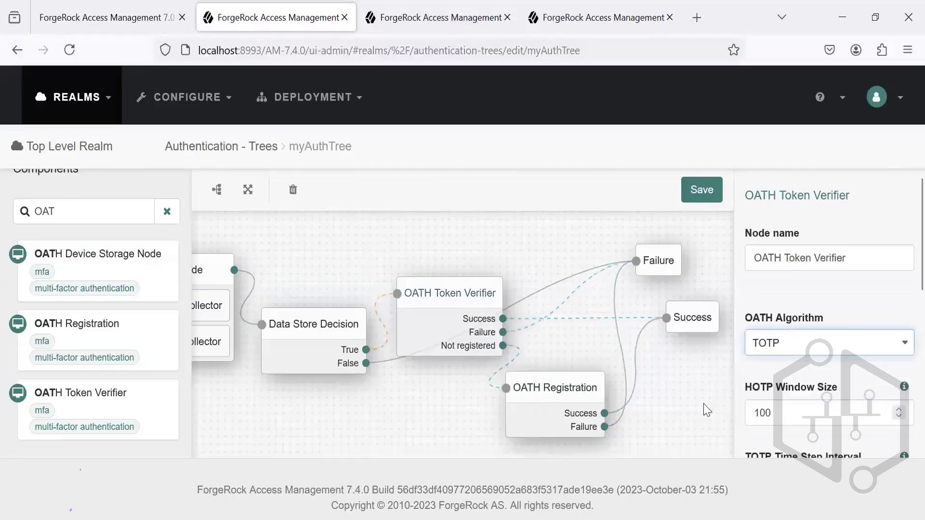
pyautogui.click(701, 192)
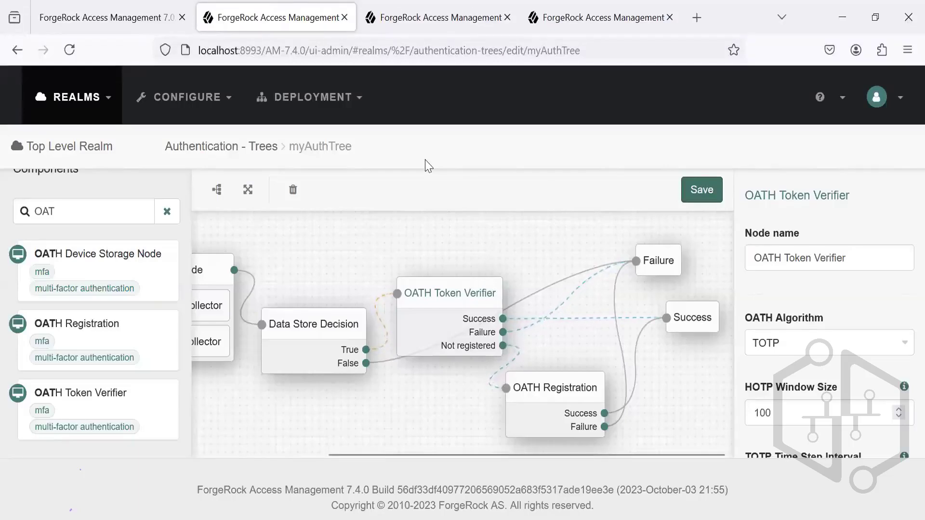
pyautogui.moveTo(534, 519)
pyautogui.moveTo(500, 519)
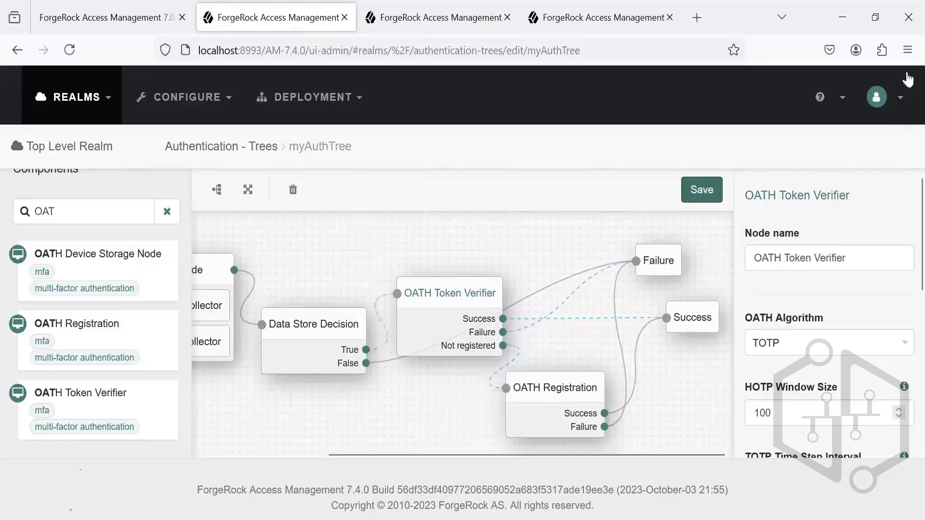
pyautogui.click(907, 50)
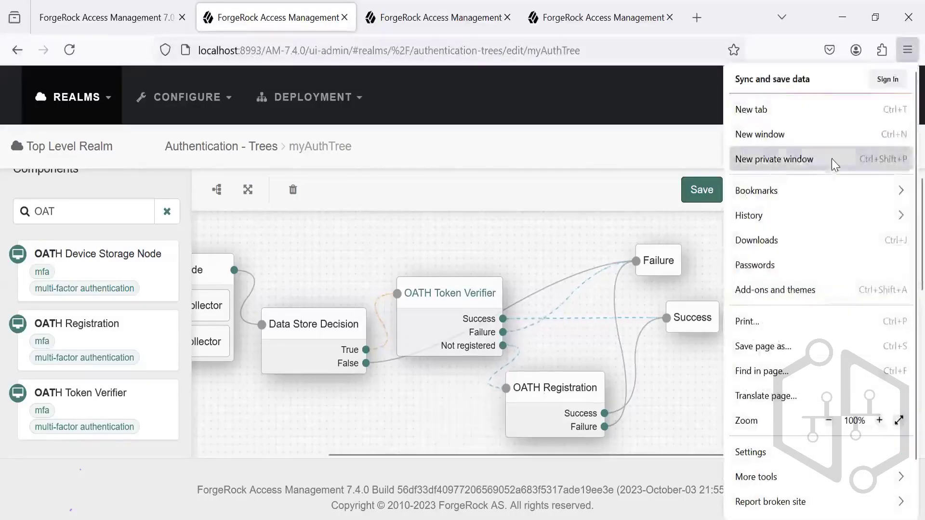
pyautogui.click(831, 159)
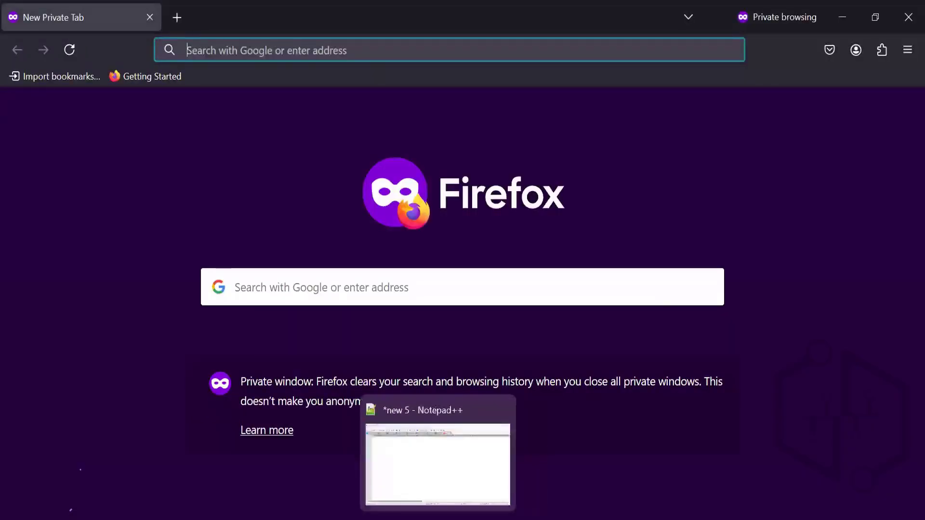
pyautogui.click(438, 519)
pyautogui.hotkey('alt', 'Tab')
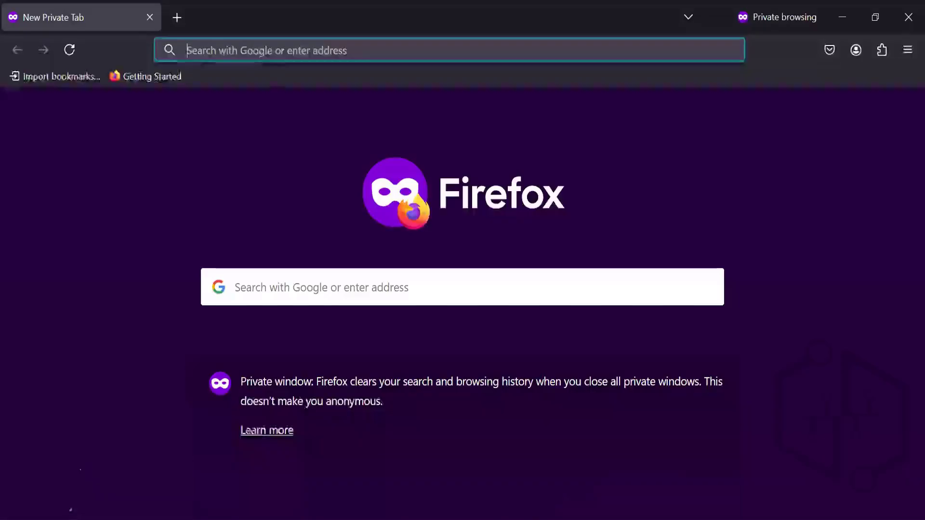
pyautogui.write('http://localhost:8993/AM-7.4.0/XUI/?realm=/&service=myAuthTree#login')
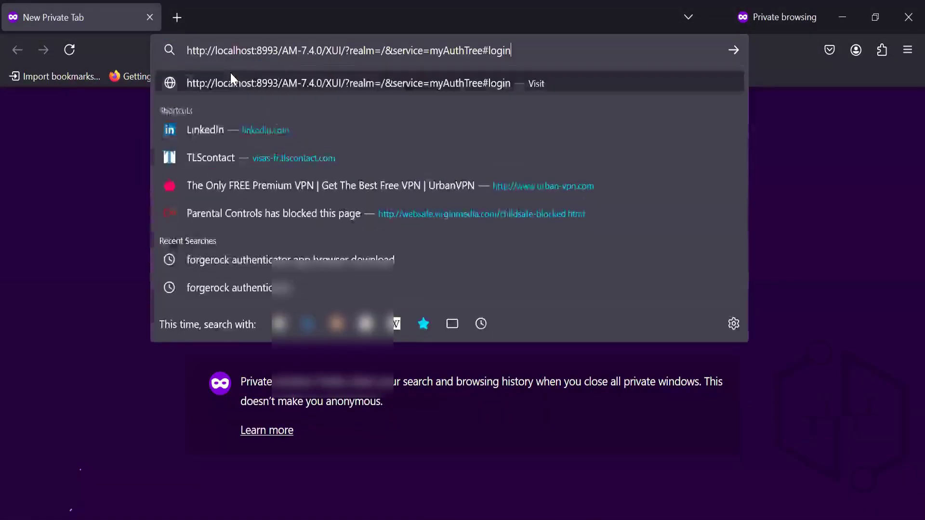
pyautogui.press('Return')
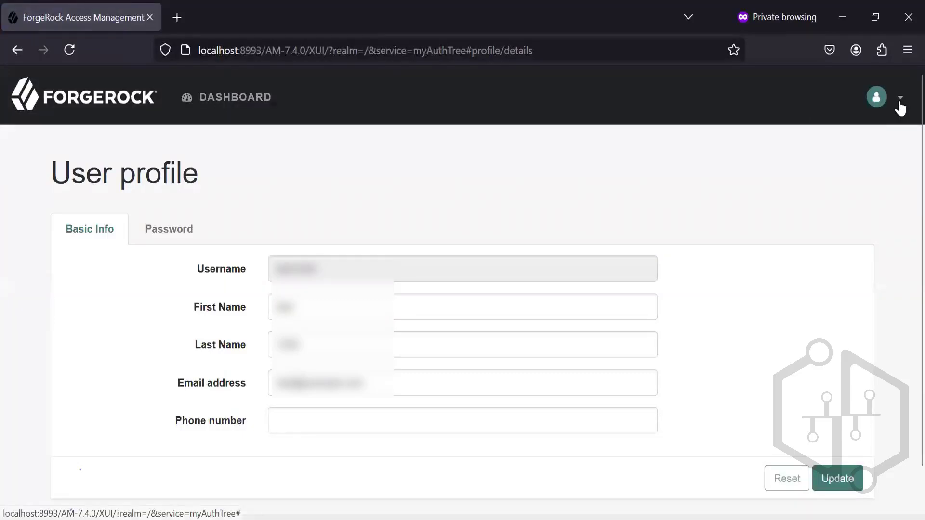
# Step: Look at the signed-in account's dashboard and profile, log out, and return to the myAuthTree login page
pyautogui.click(264, 98)
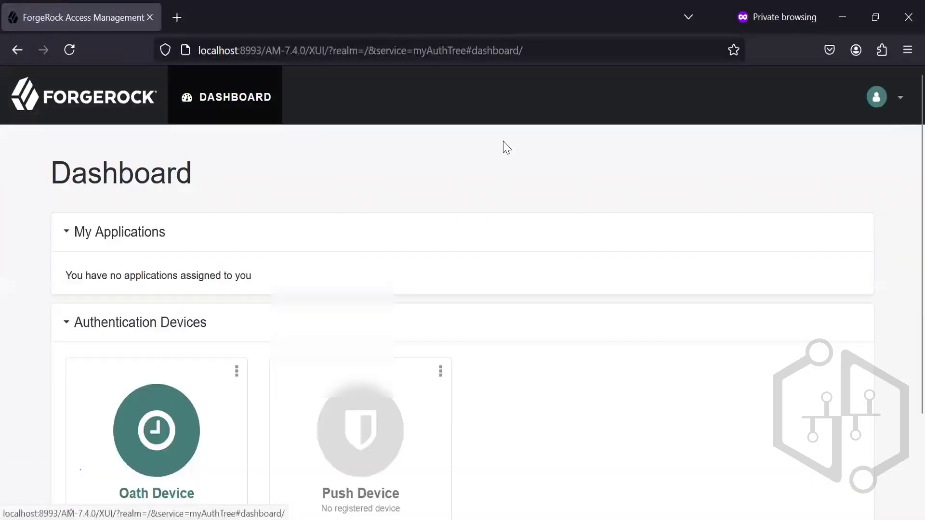
pyautogui.click(101, 106)
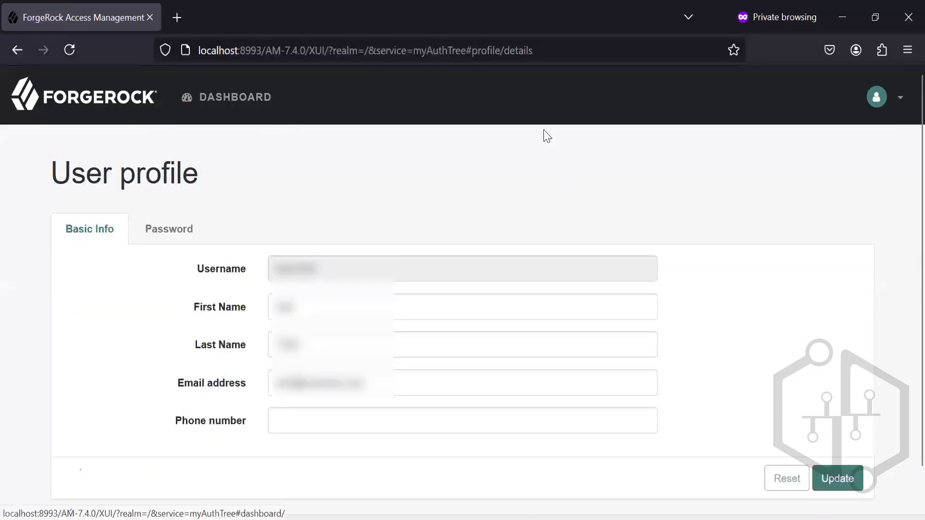
pyautogui.click(895, 108)
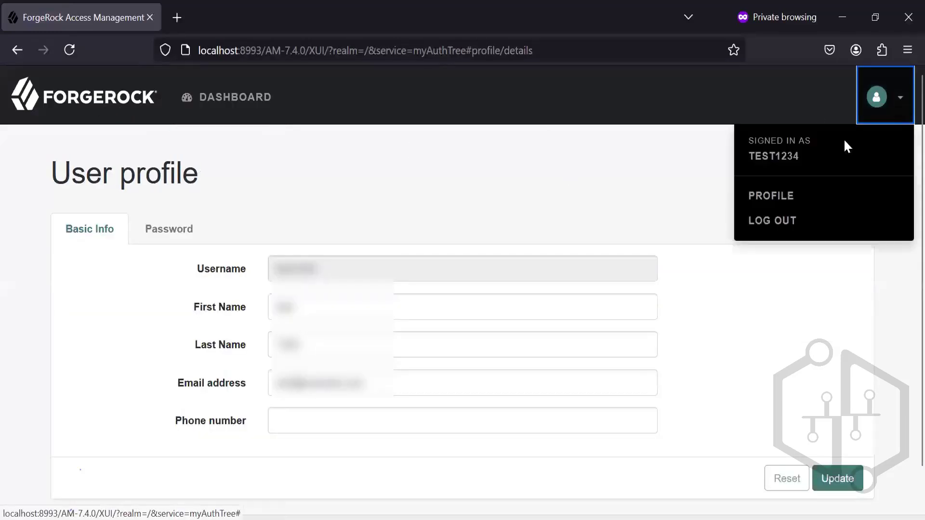
pyautogui.click(769, 221)
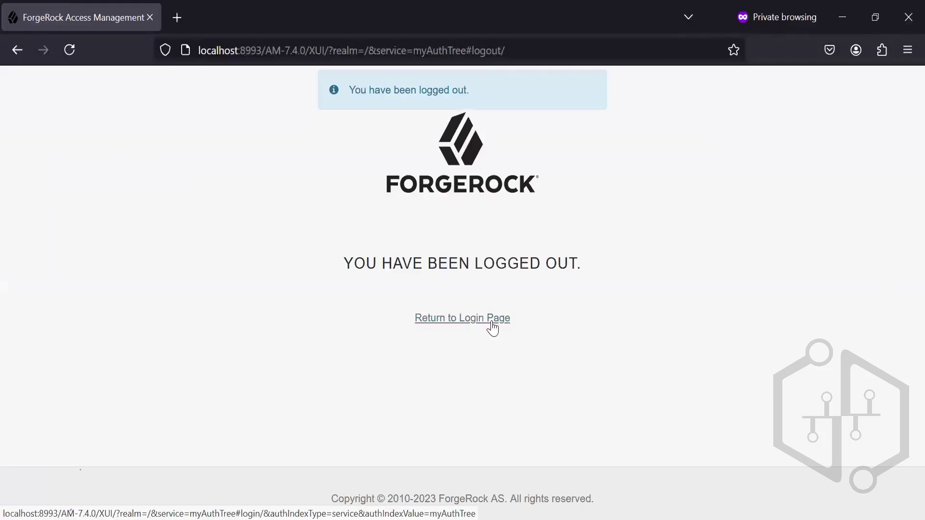
pyautogui.click(491, 323)
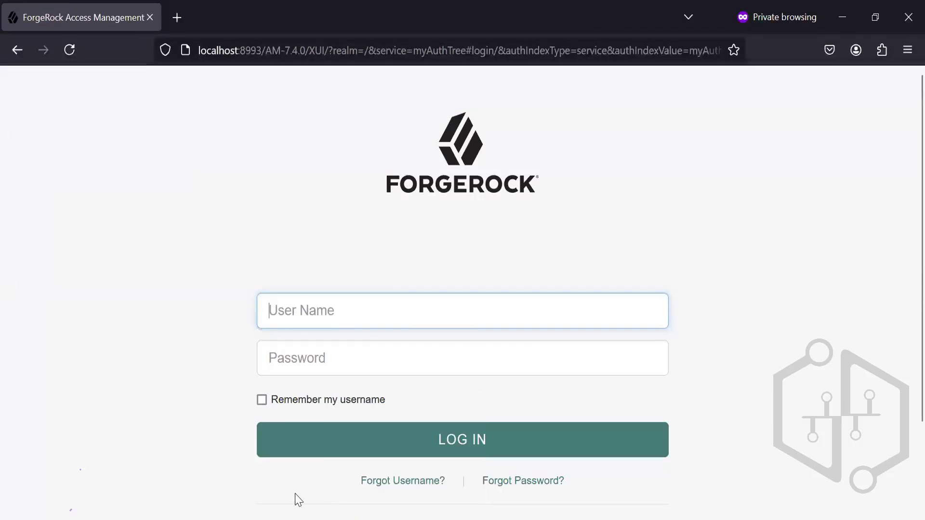
# Step: Switch back to the AM admin console window and open the Top Level Realm's overview from the list of all realms
pyautogui.moveTo(406, 519)
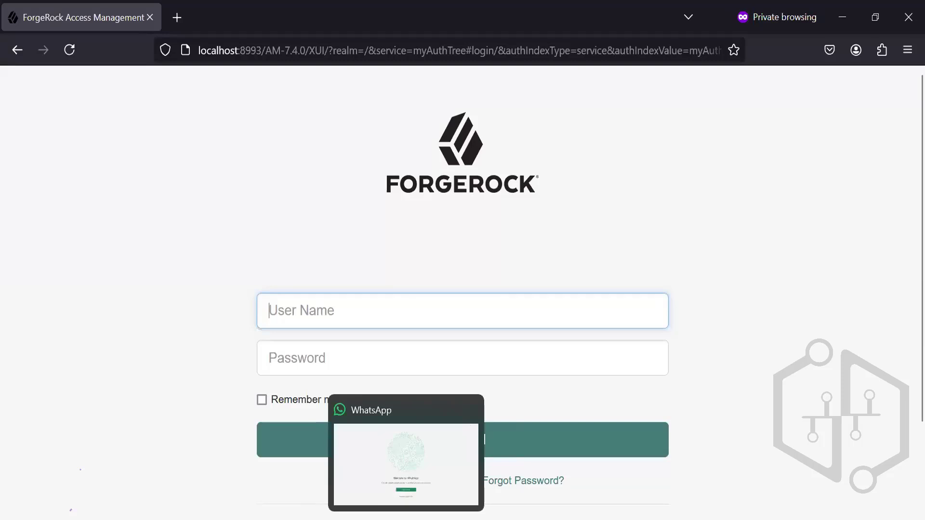
pyautogui.moveTo(520, 519)
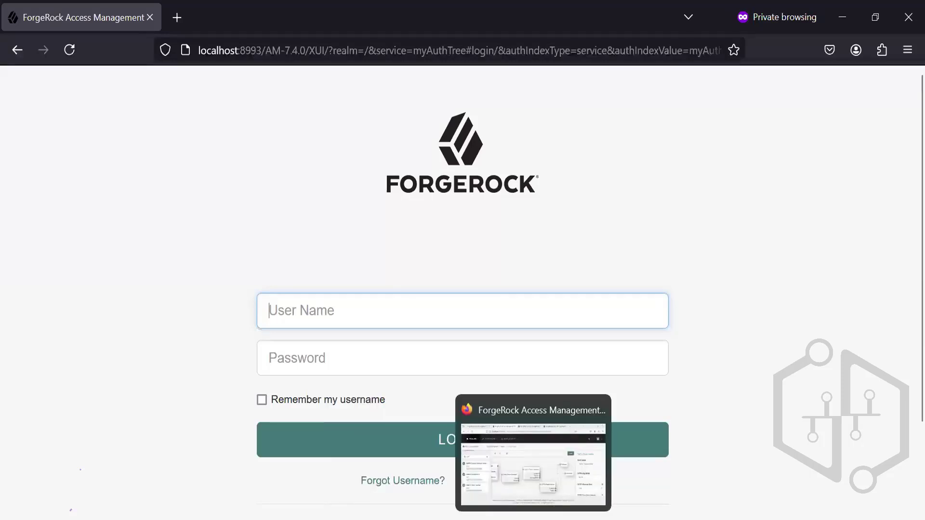
pyautogui.click(517, 502)
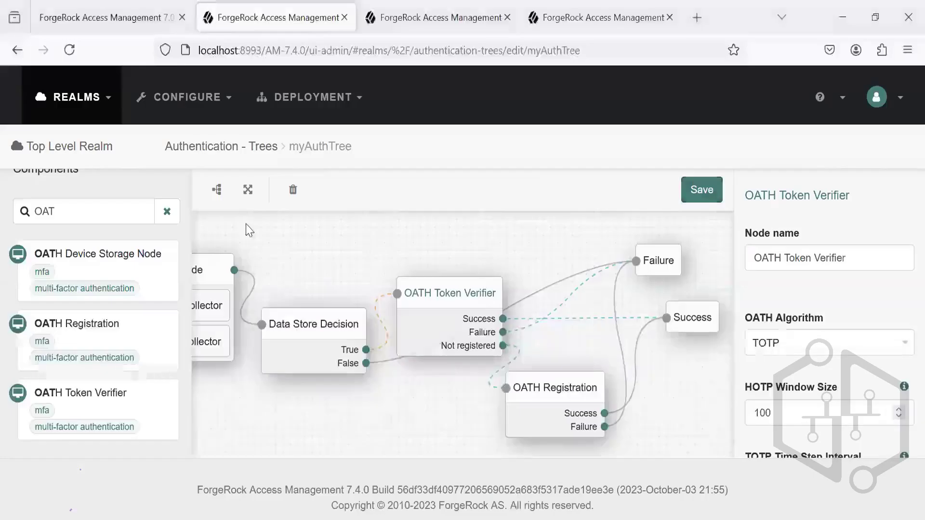
pyautogui.click(94, 114)
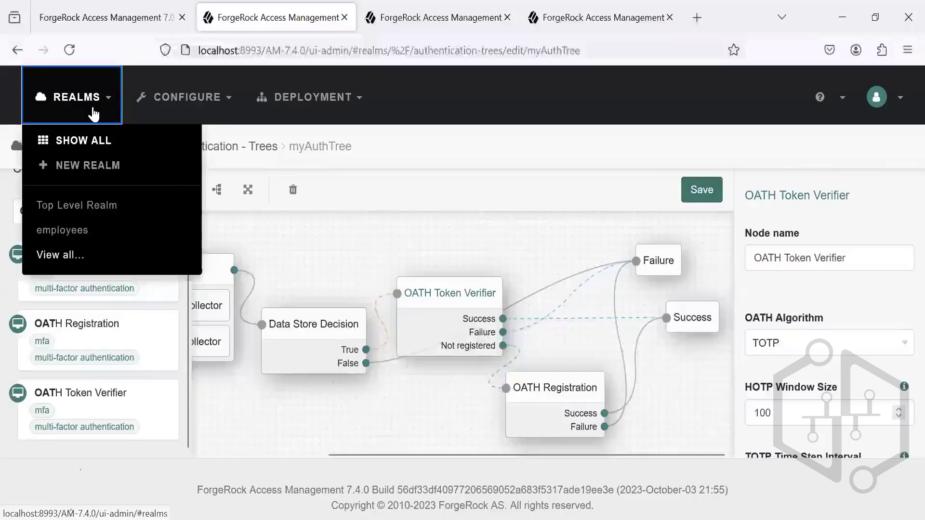
pyautogui.click(86, 141)
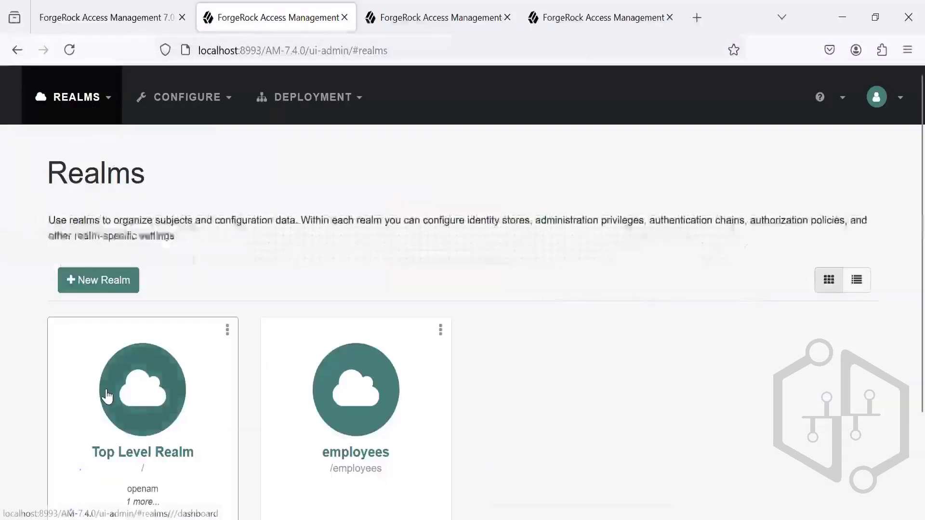
pyautogui.click(107, 396)
pyautogui.moveTo(438, 519)
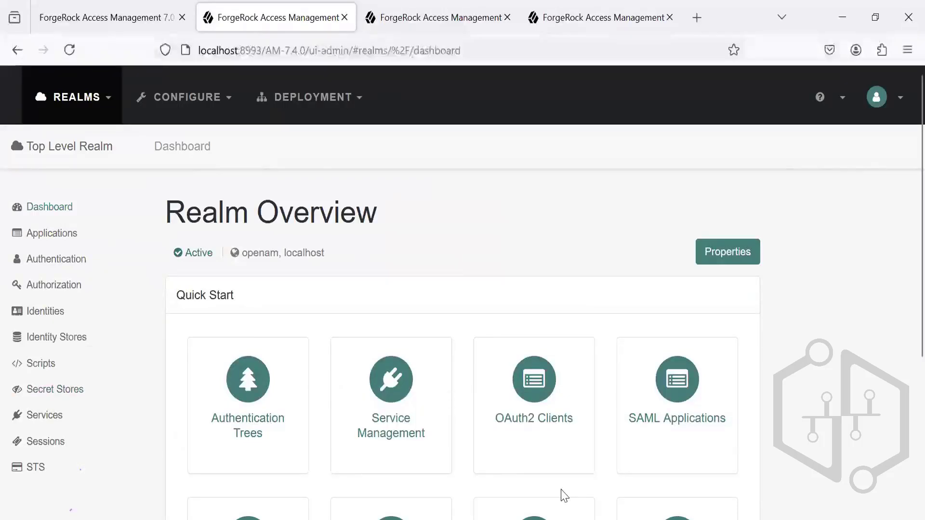
pyautogui.moveTo(533, 519)
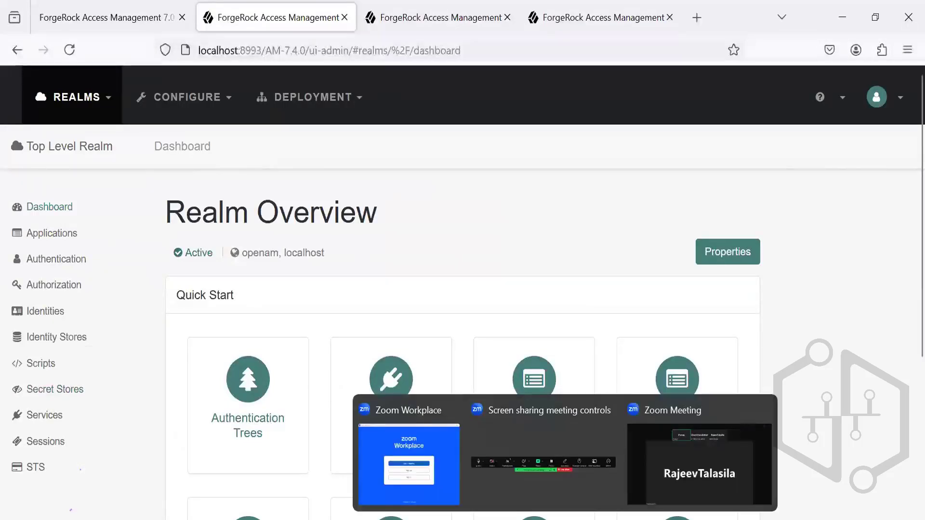
pyautogui.click(895, 110)
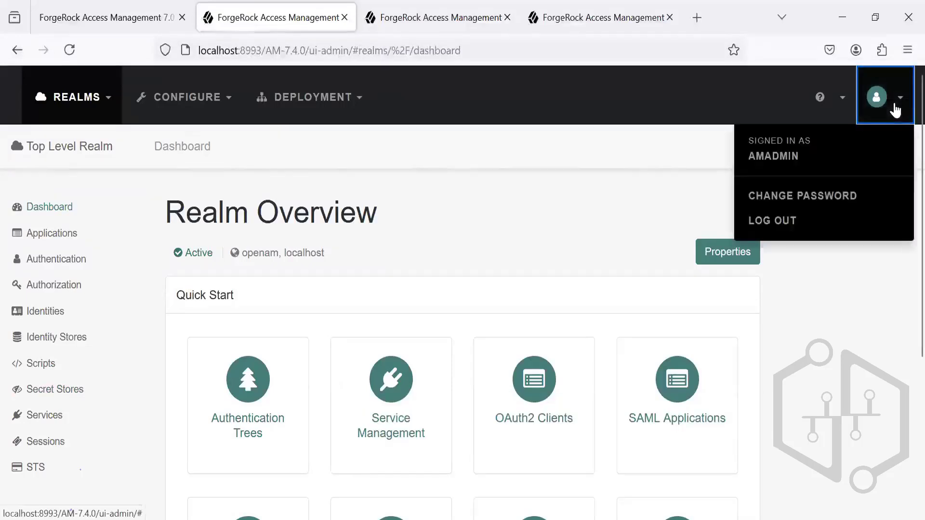
pyautogui.click(908, 50)
pyautogui.click(820, 159)
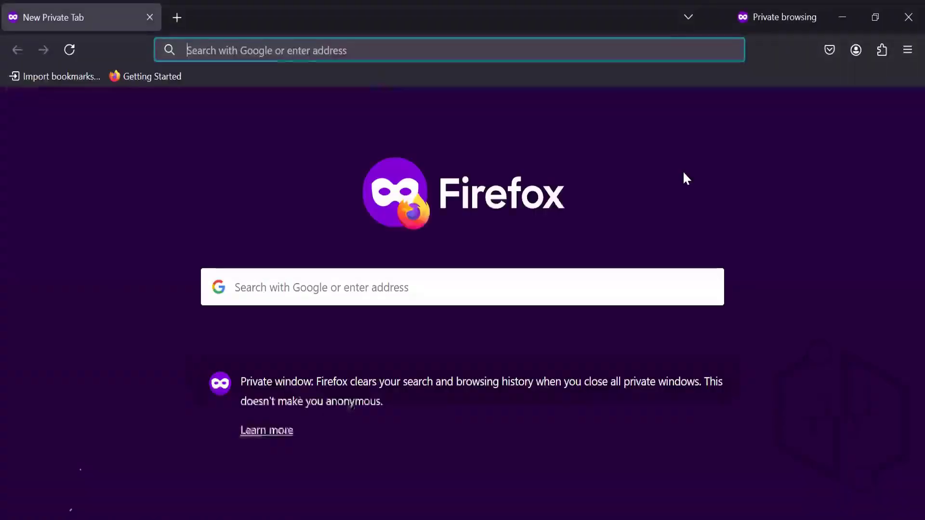
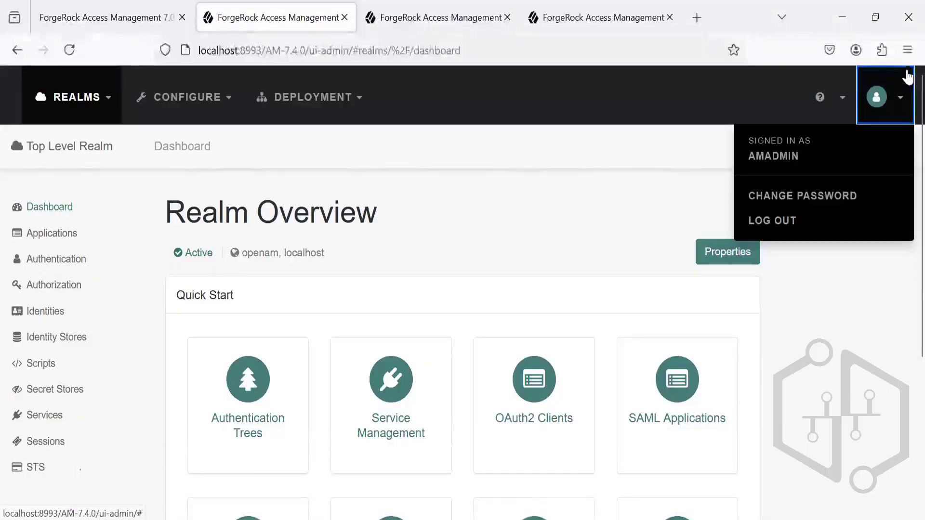
pyautogui.click(904, 57)
pyautogui.click(822, 158)
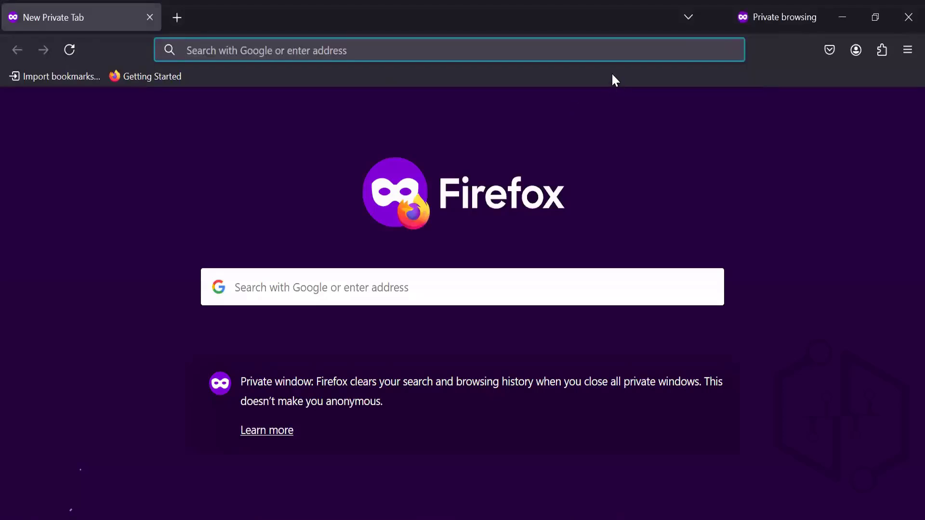
pyautogui.write('http://localhost:8993/AM-7.4.0/XUI/?realm=/&service=myAuthTree#login')
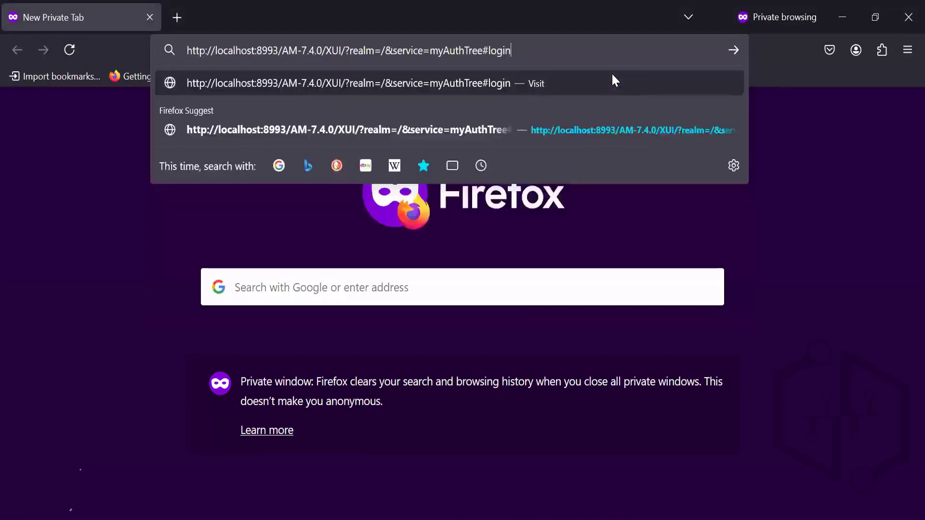
pyautogui.press('Return')
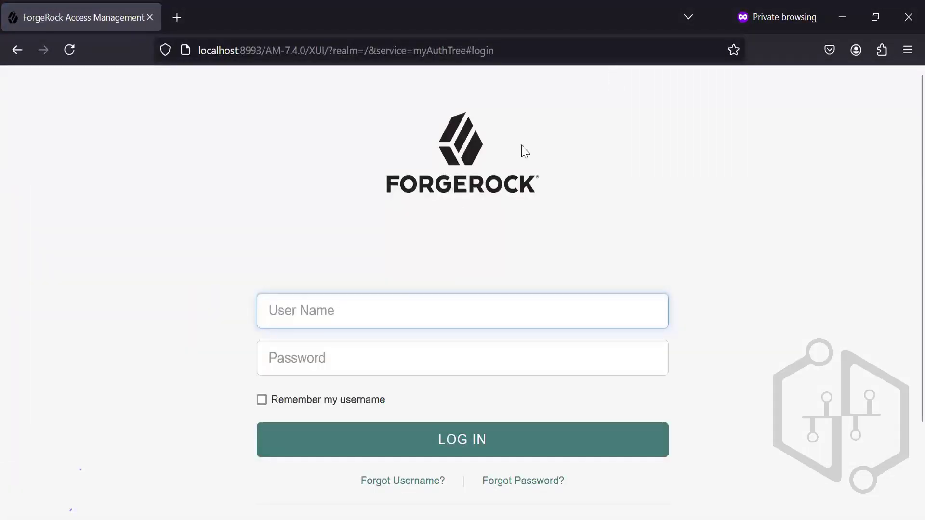
pyautogui.click(357, 308)
# Step: Open the Top Level Realm's identities in the admin console, and open the new-account registration form from the private window's login page
pyautogui.moveTo(438, 519)
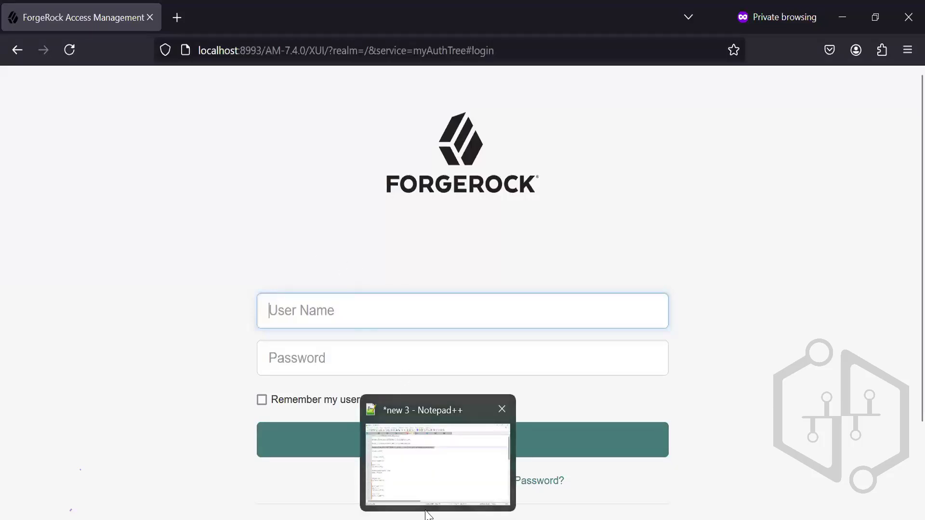
pyautogui.moveTo(532, 519)
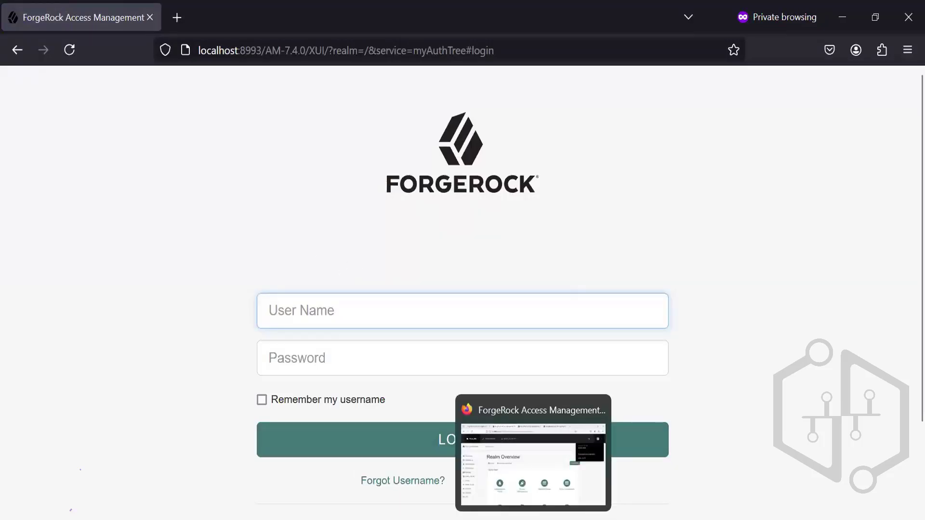
pyautogui.click(517, 493)
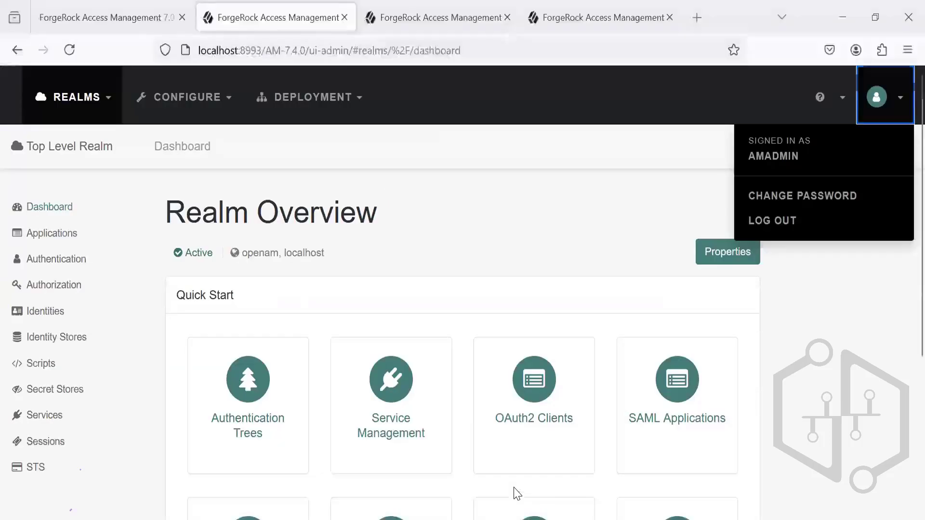
pyautogui.click(52, 316)
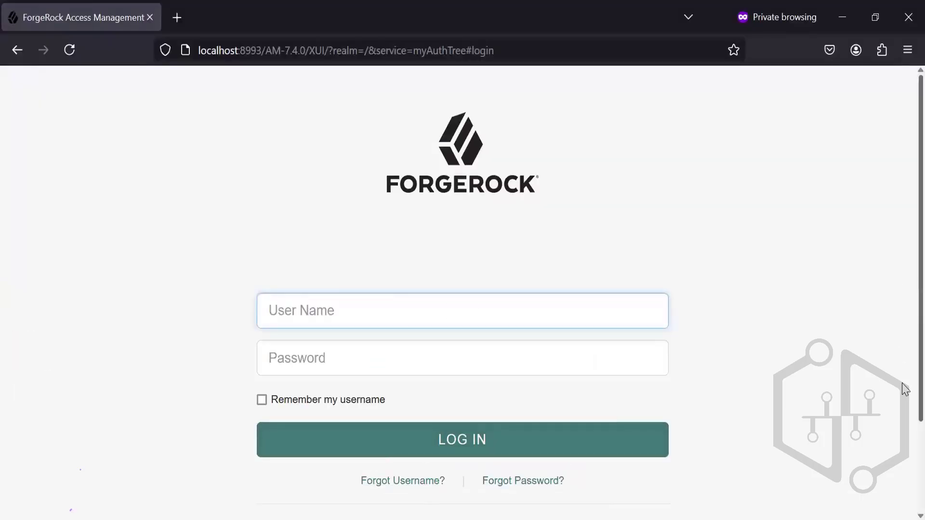
pyautogui.scroll(-3, 905, 424)
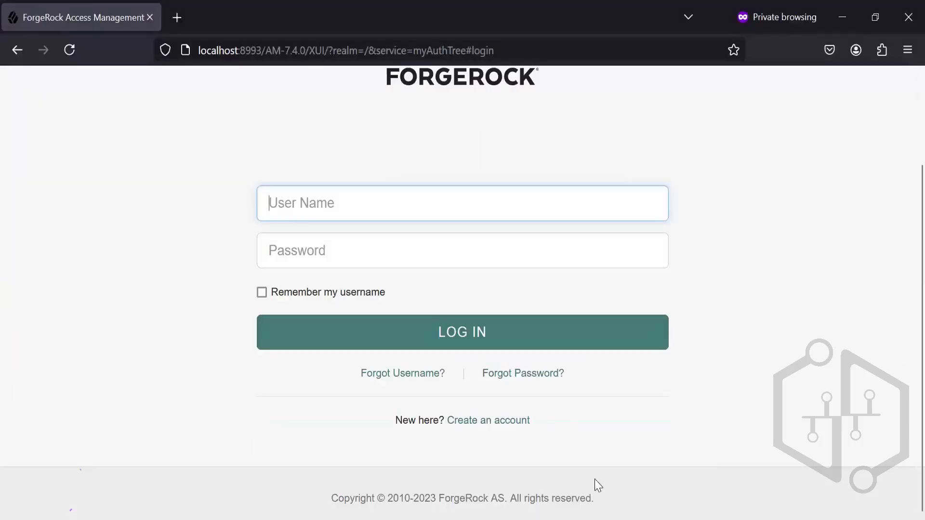
pyautogui.click(476, 422)
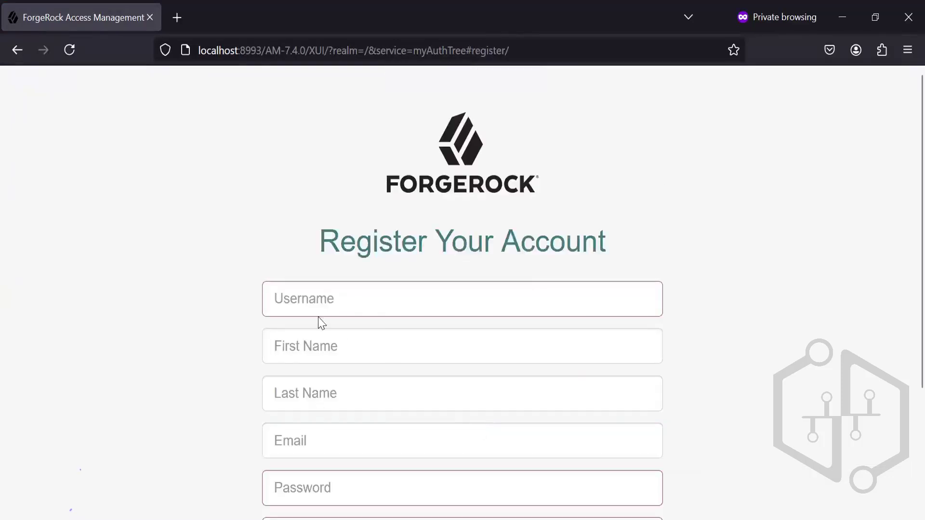
# Step: Fill in the registration form with some123 as the username, plus the account holder's first name, last name and e-mail address
pyautogui.click(316, 301)
pyautogui.write('auser123')
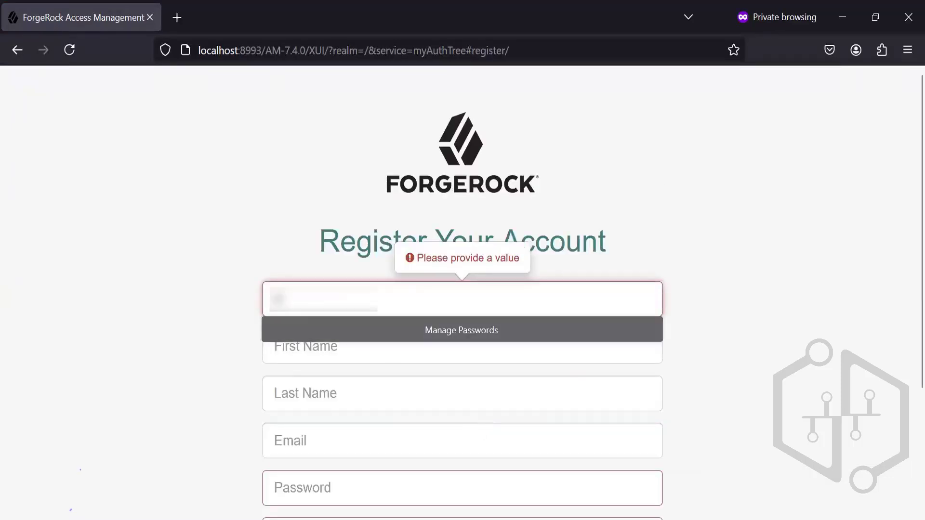
pyautogui.press('Tab')
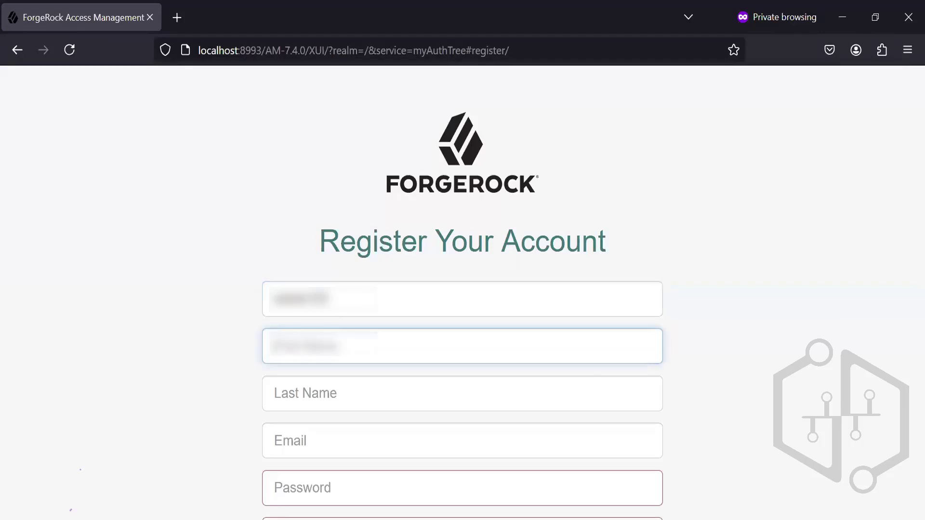
pyautogui.write('aman')
pyautogui.press('Tab')
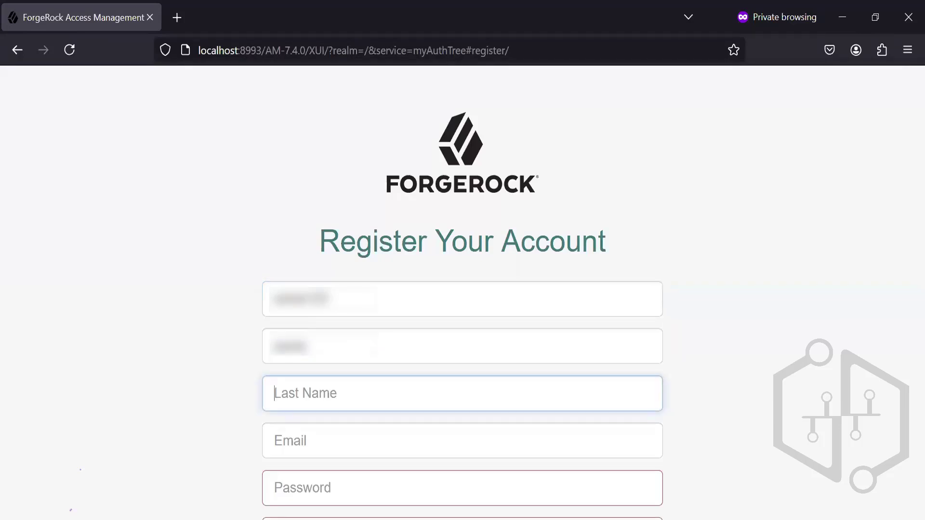
pyautogui.write('123')
pyautogui.press('Tab')
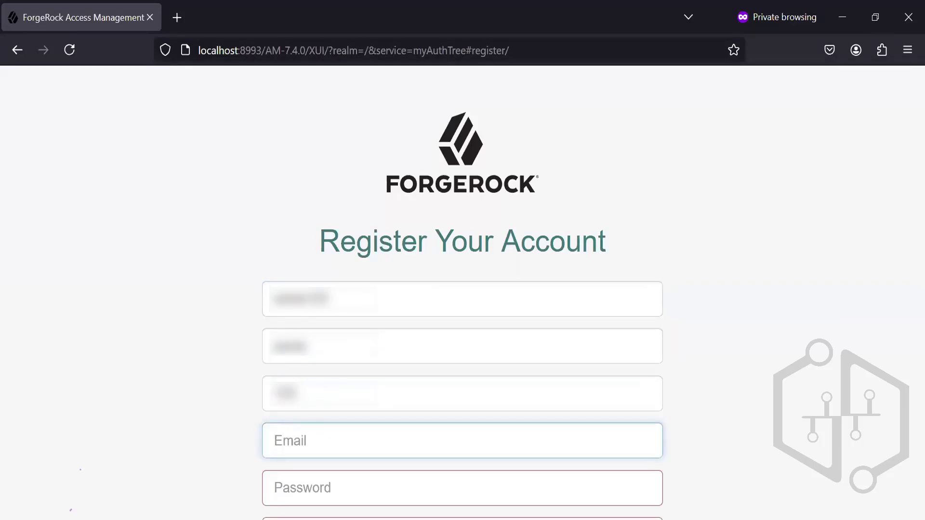
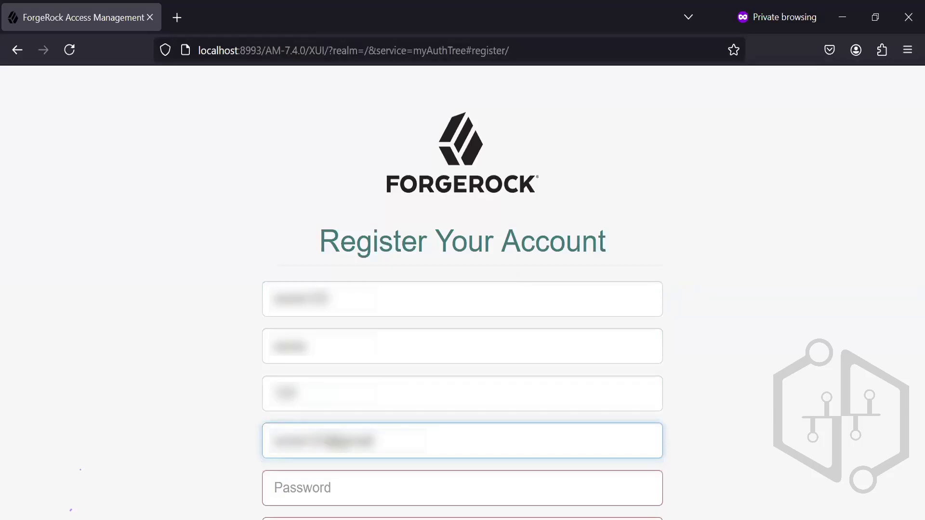
pyautogui.press('Tab')
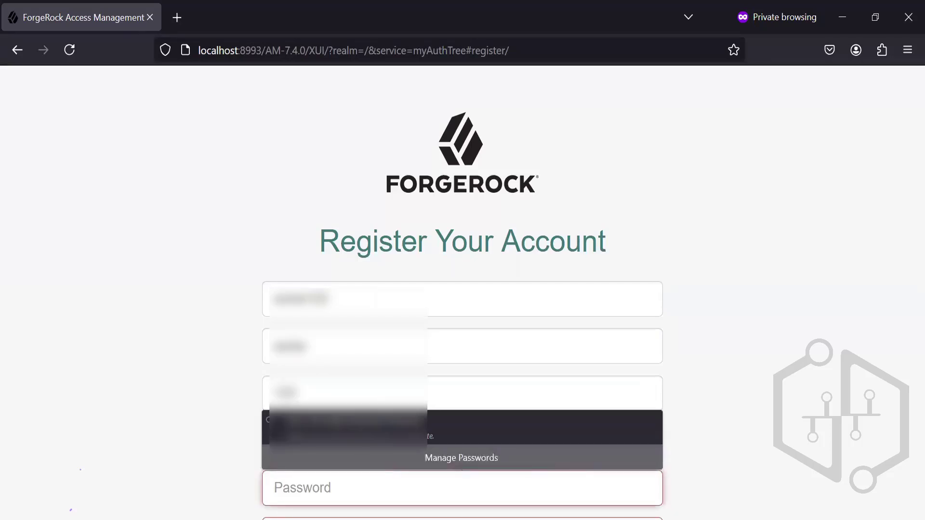
# Step: Enter and confirm the new account's password and submit the registration
pyautogui.write('a')
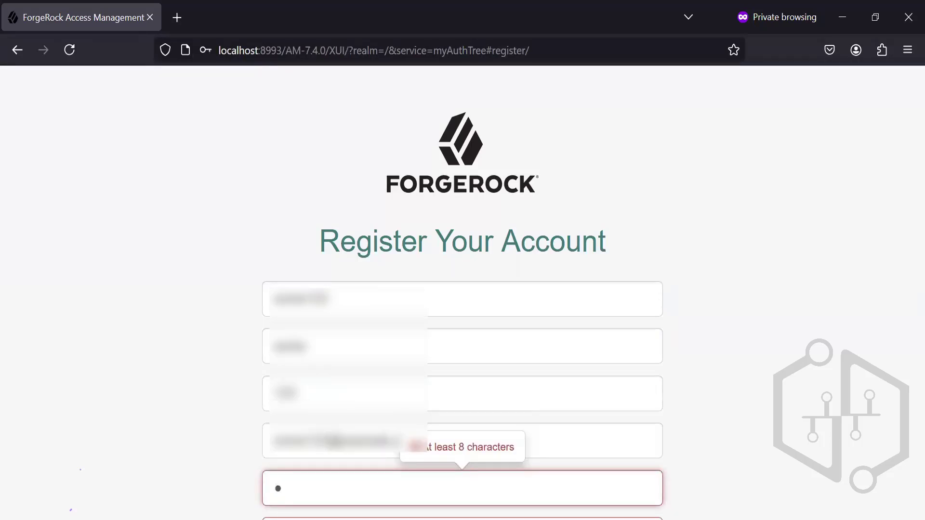
pyautogui.write('aaaaaaaaa')
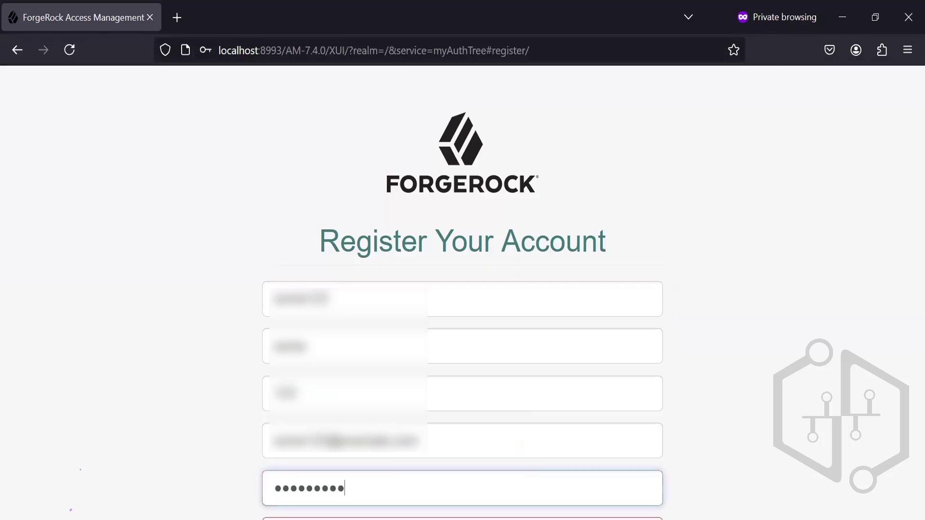
pyautogui.write('aaa')
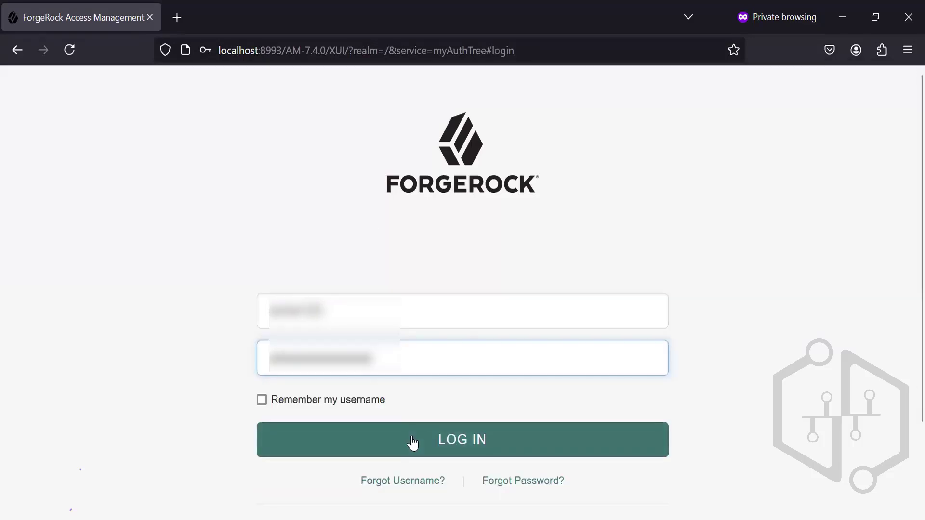
pyautogui.click(413, 439)
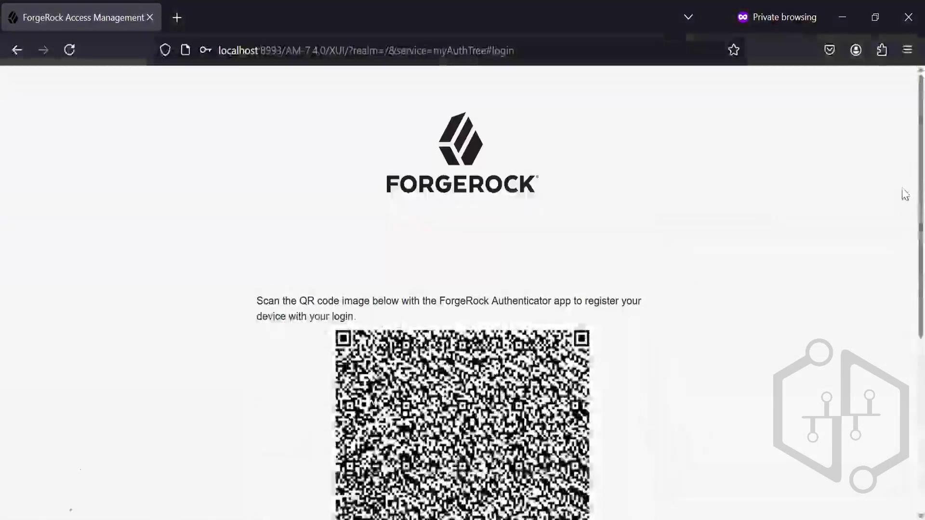
# Step: Register the authenticator app with the QR code for the new account and proceed past the device registration page
pyautogui.scroll(-5, 904, 340)
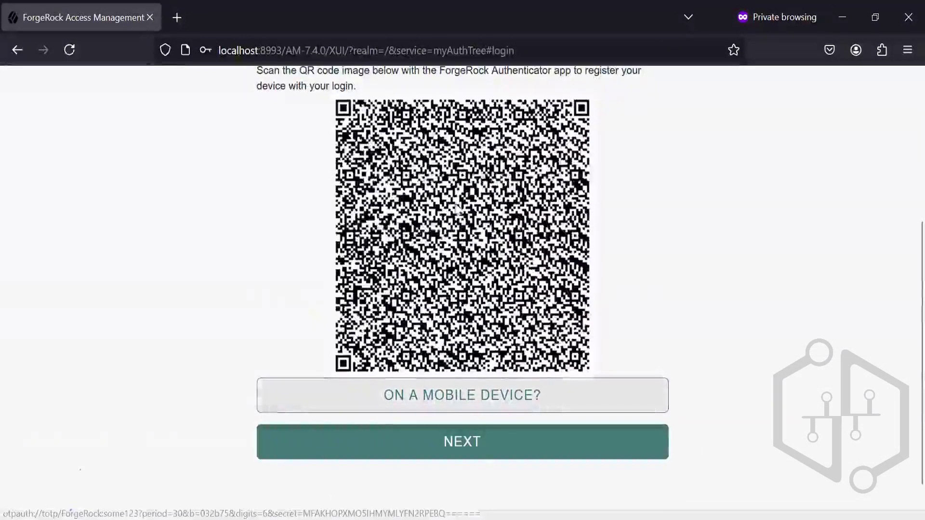
pyautogui.click(421, 394)
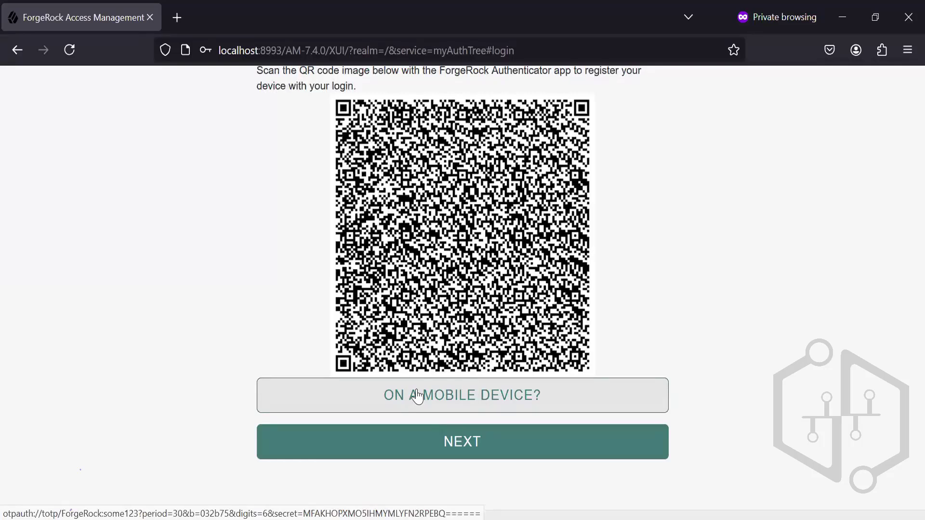
pyautogui.click(448, 447)
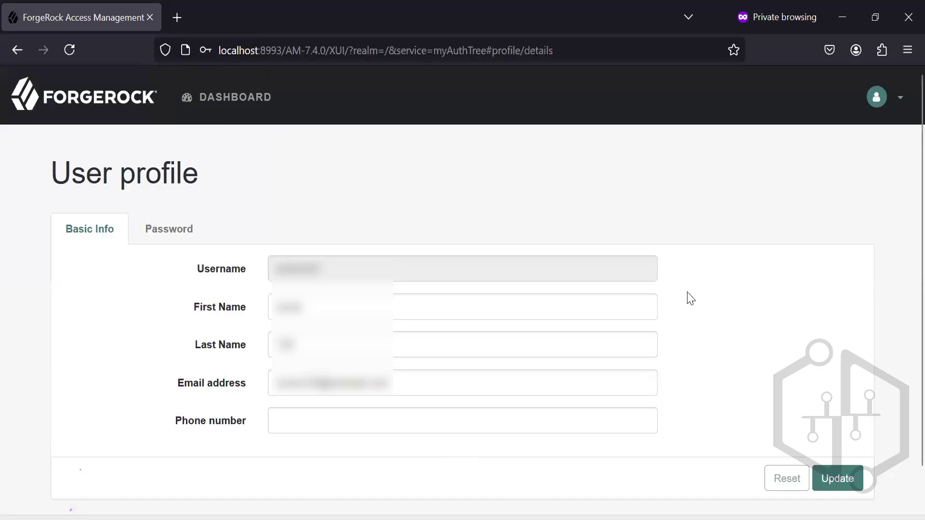
# Step: Log out of the newly registered account and return to the myAuthTree login page
pyautogui.click(900, 99)
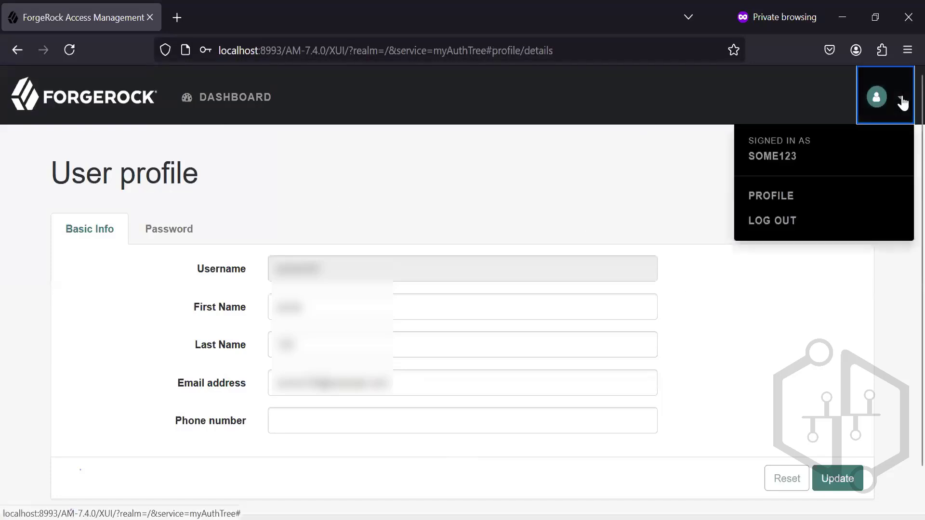
pyautogui.click(778, 223)
pyautogui.click(474, 321)
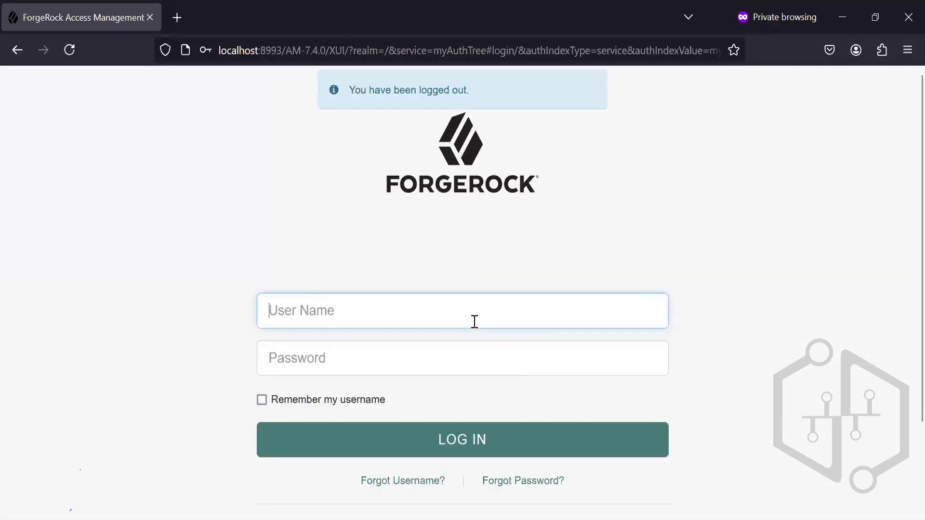
# Step: Enter some123 as the user name on the login page
pyautogui.write('Som')
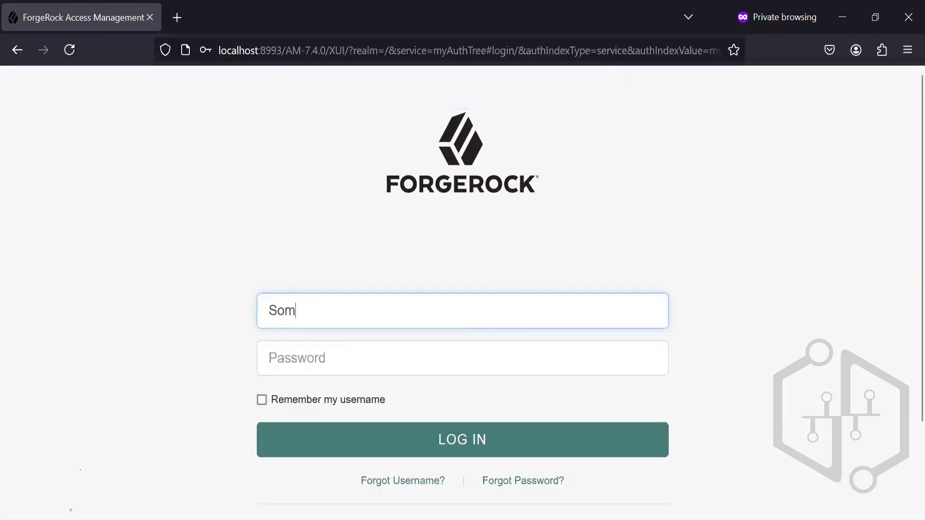
pyautogui.press('BackSpace')
pyautogui.press('BackSpace')
pyautogui.press('BackSpace')
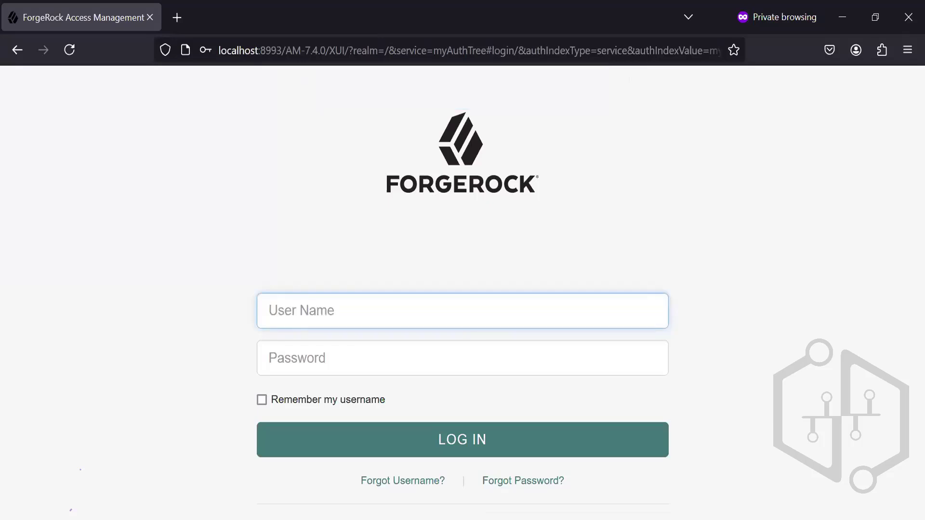
pyautogui.write('som')
pyautogui.press('BackSpace')
pyautogui.press('BackSpace')
pyautogui.press('BackSpace')
pyautogui.write('s')
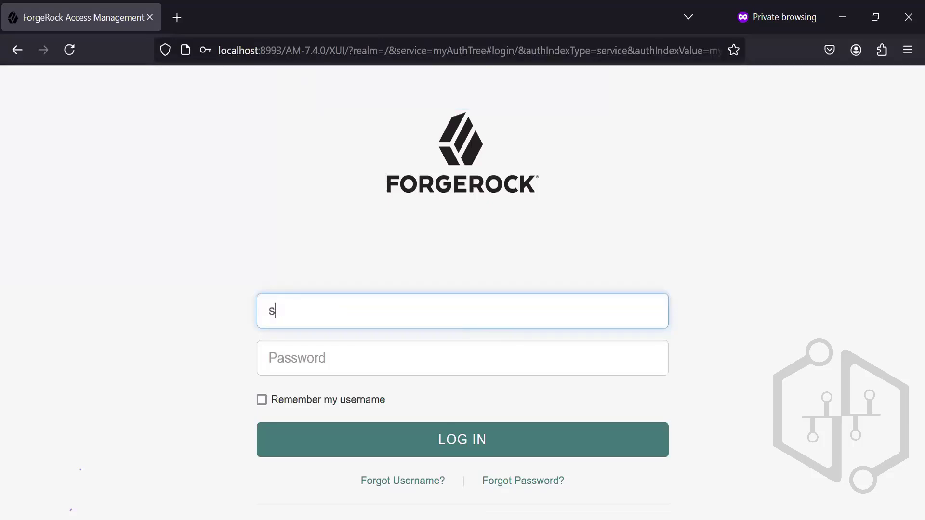
pyautogui.write('ome123')
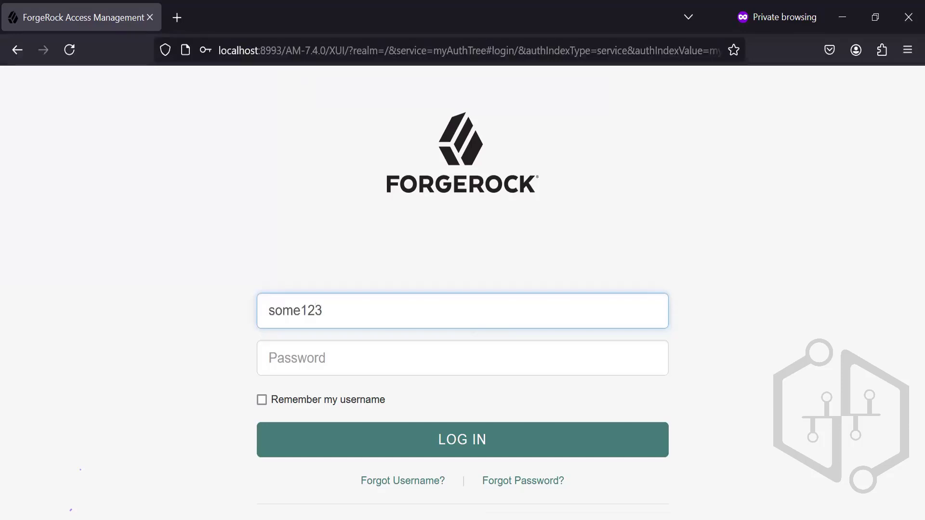
# Step: Enter the account password and submit the login form
pyautogui.press('Tab')
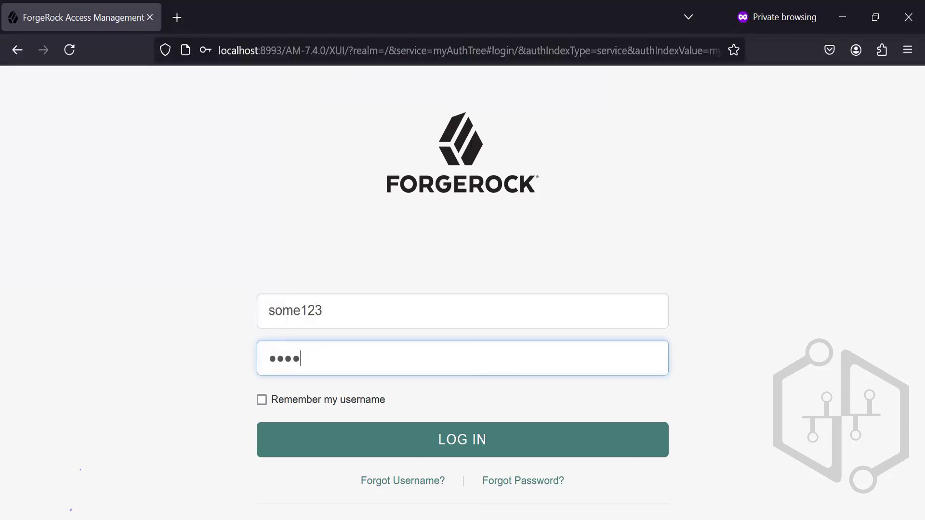
pyautogui.click(480, 440)
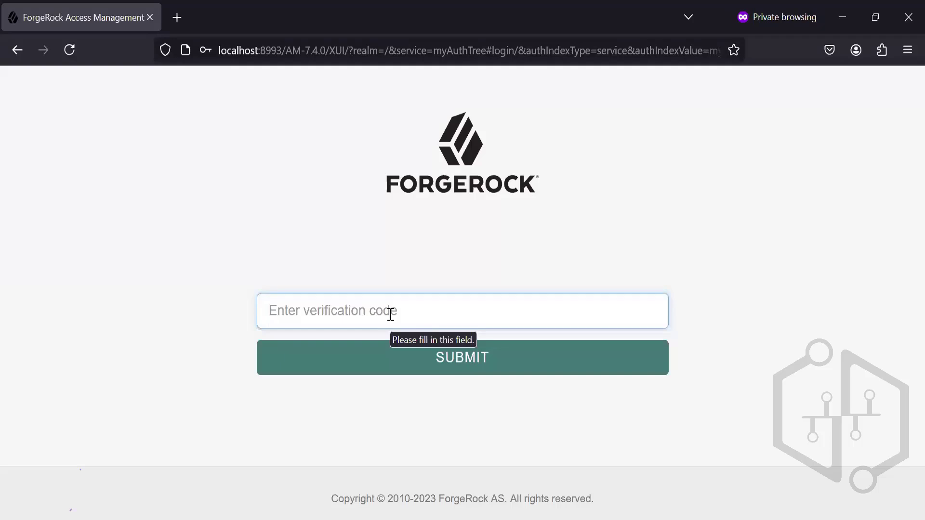
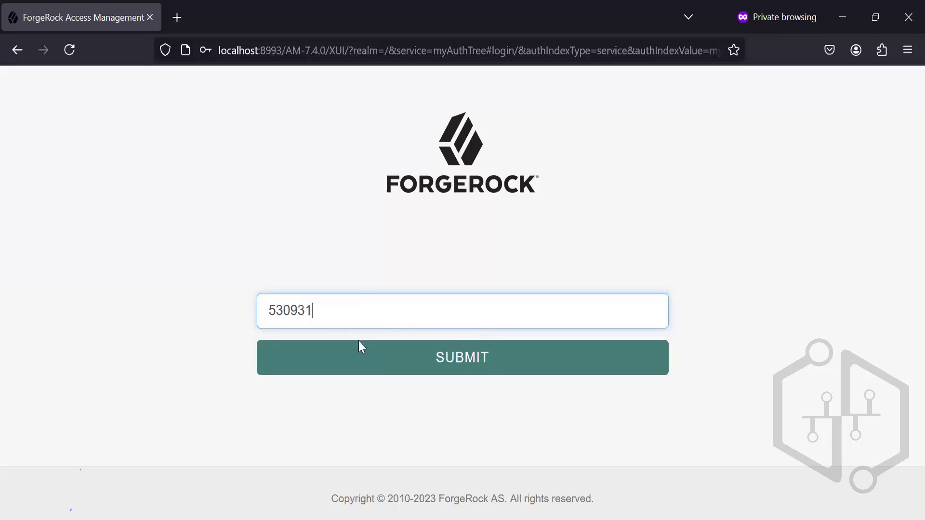
# Step: Enter the verification code from the authenticator app and submit it to finish logging in
pyautogui.click(369, 361)
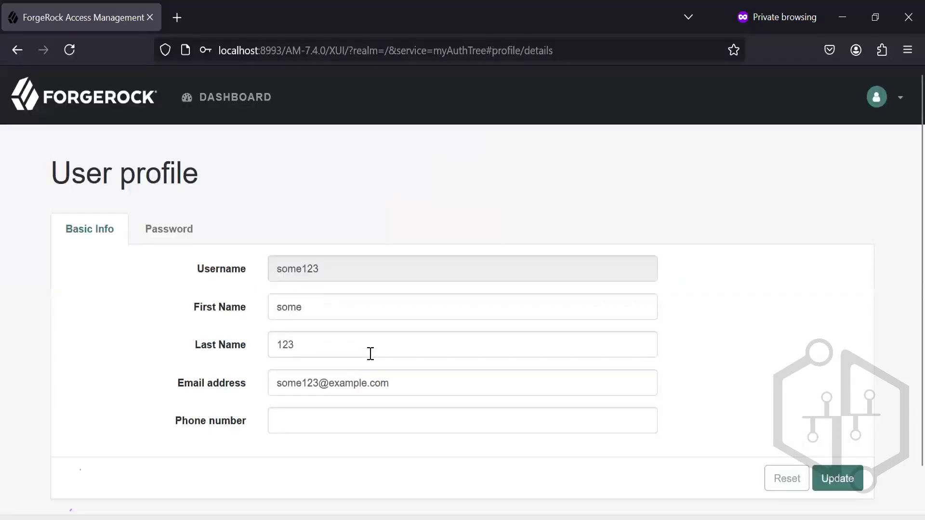
# Step: Disable multi-factor authentication using OATH in the dashboard's Oath Device settings and save the change
pyautogui.click(236, 98)
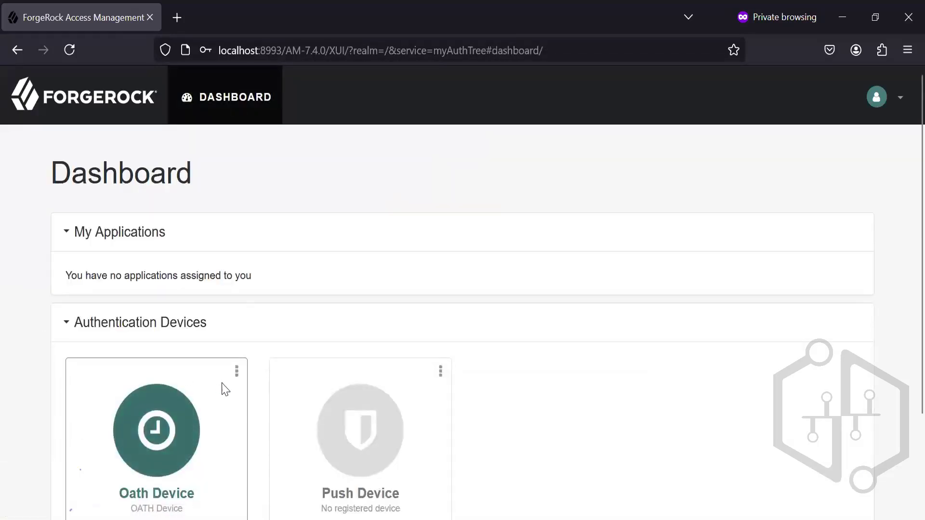
pyautogui.scroll(-3, 905, 276)
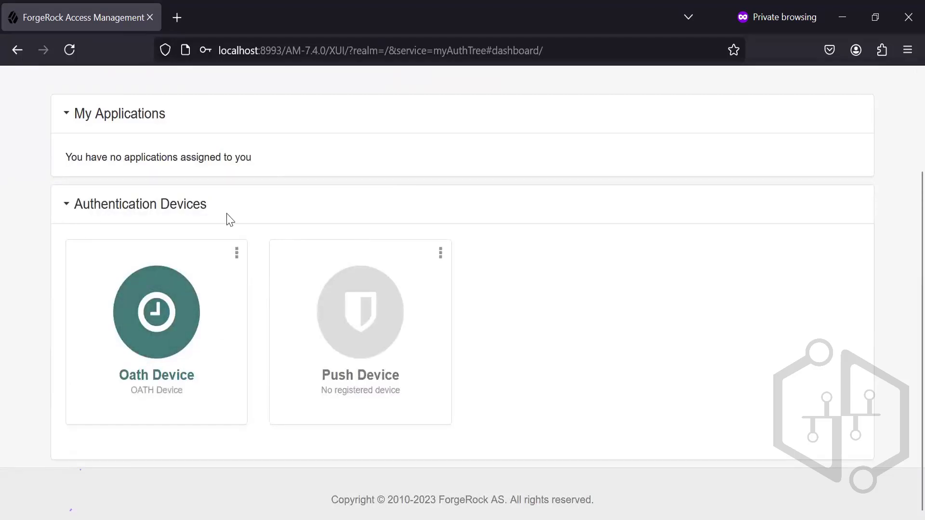
pyautogui.click(236, 253)
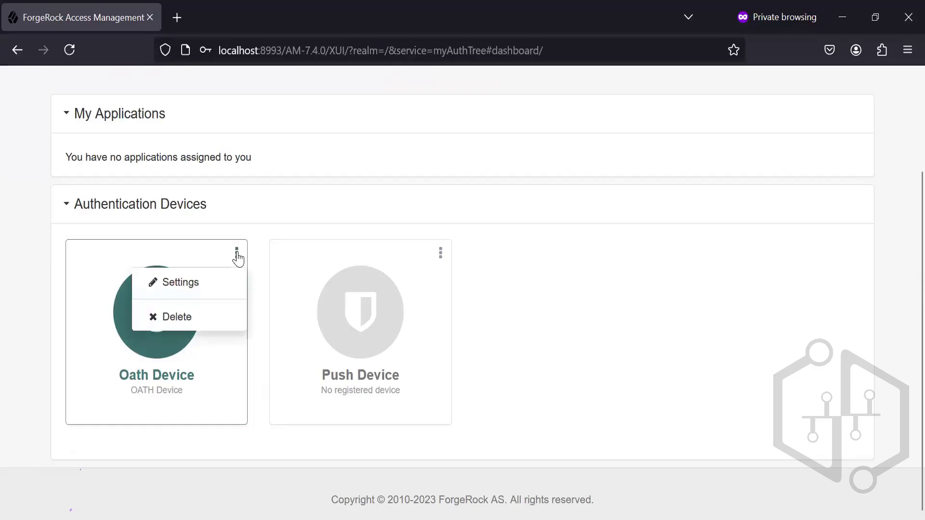
pyautogui.click(218, 282)
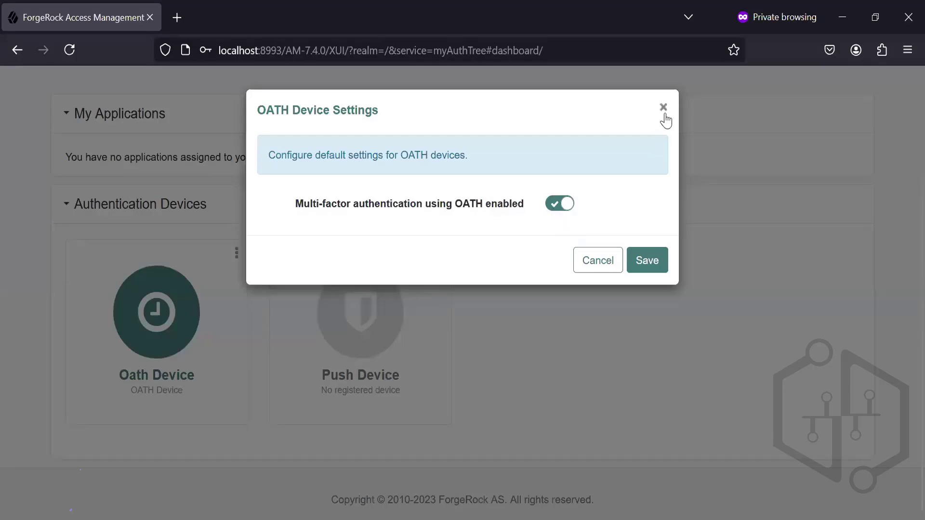
pyautogui.click(555, 205)
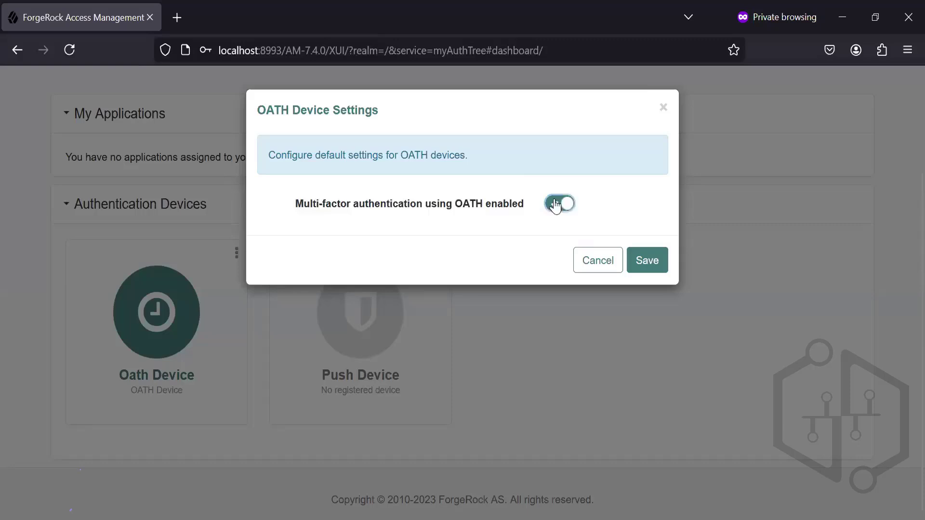
pyautogui.click(643, 260)
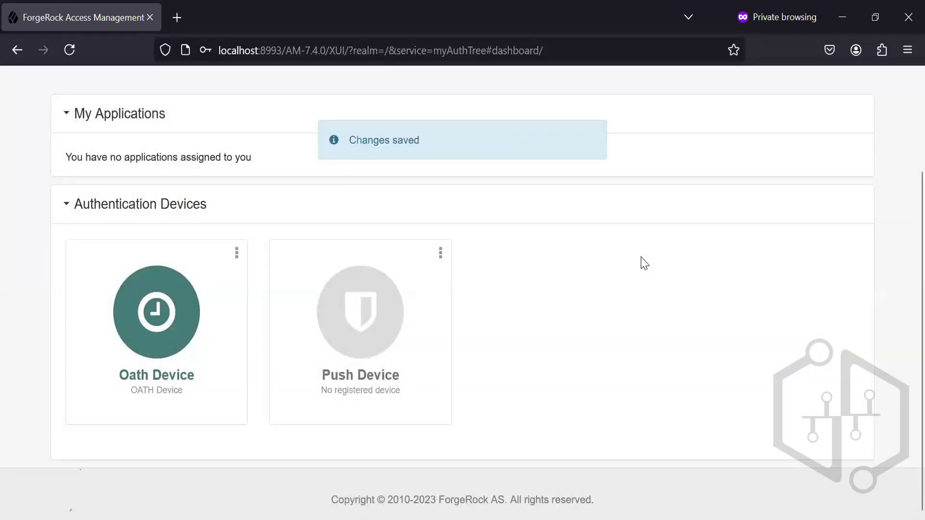
# Step: Log out from the dashboard and return to the myAuthTree login page
pyautogui.scroll(3, 902, 374)
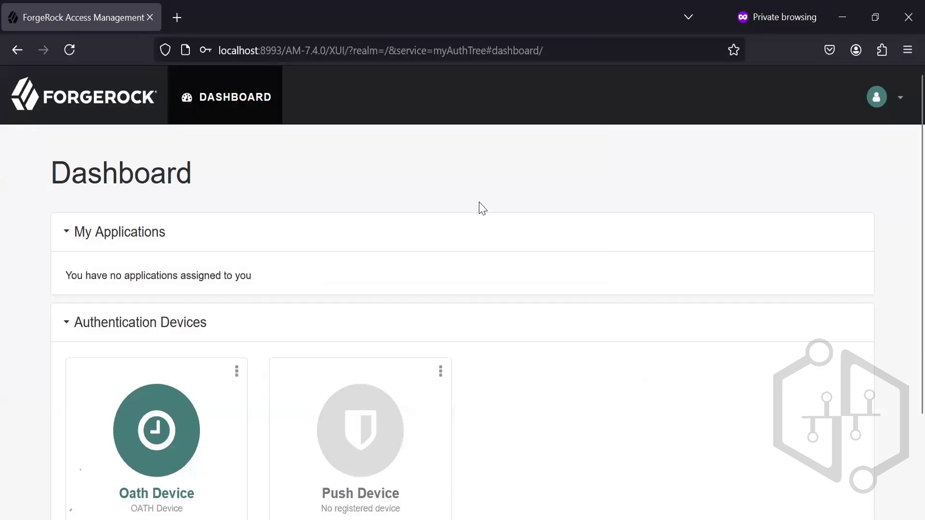
pyautogui.click(896, 102)
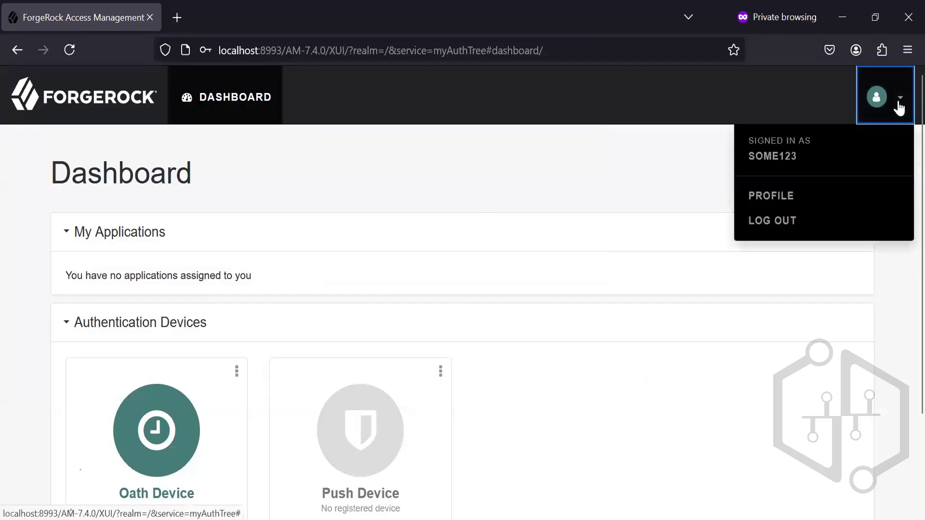
pyautogui.click(757, 220)
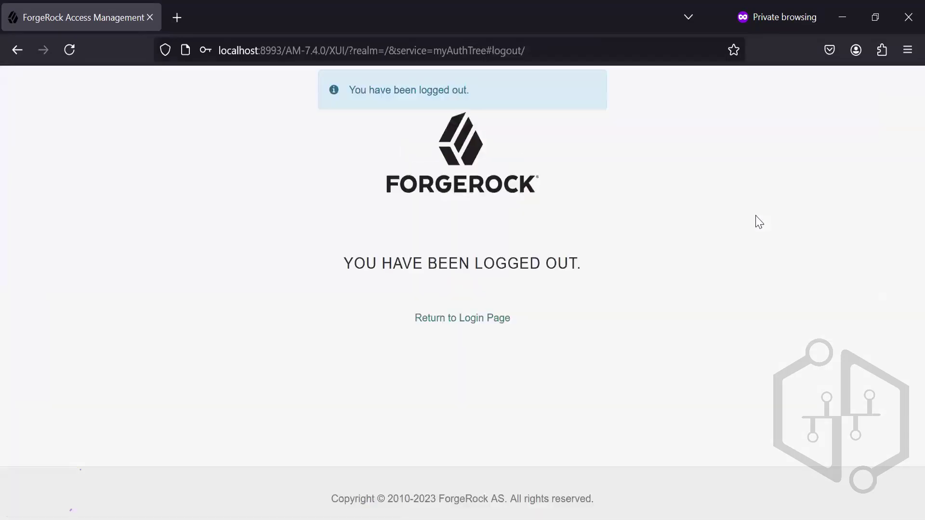
pyautogui.click(455, 320)
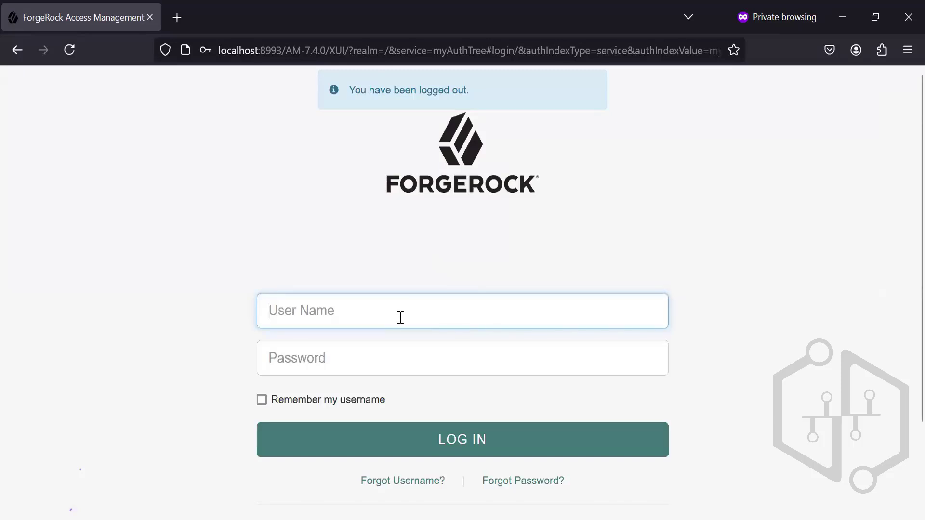
# Step: Enter the account's username in the myAuthTree login form, correcting the mistyped first attempt
pyautogui.write('S')
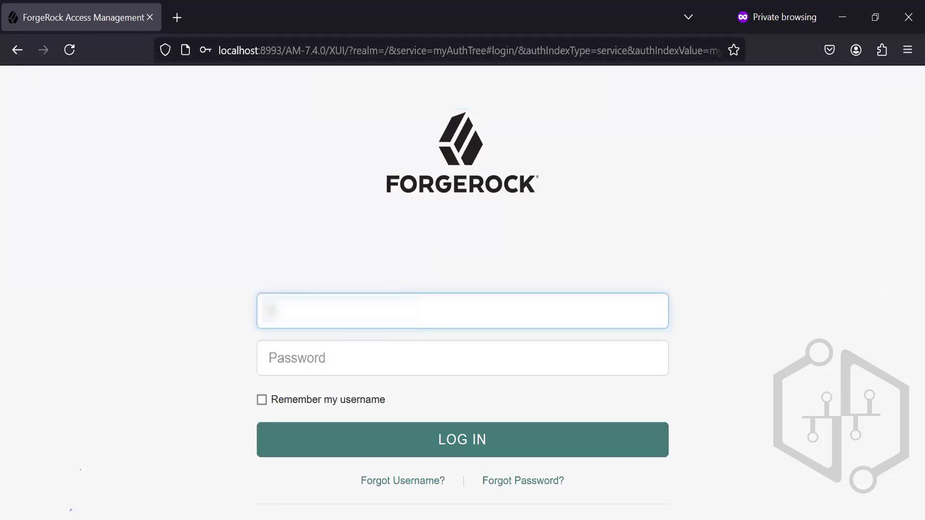
pyautogui.write('au')
pyautogui.press('BackSpace')
pyautogui.press('BackSpace')
pyautogui.press('BackSpace')
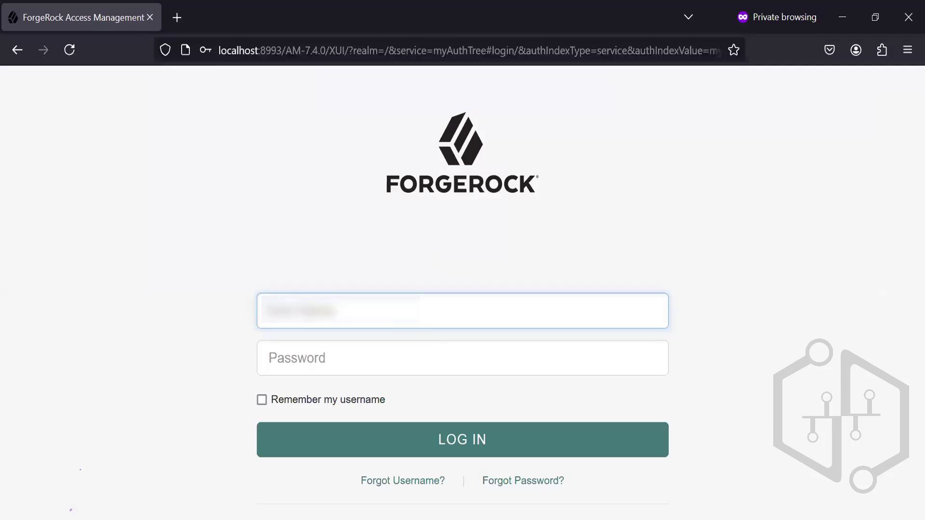
pyautogui.write('demo123')
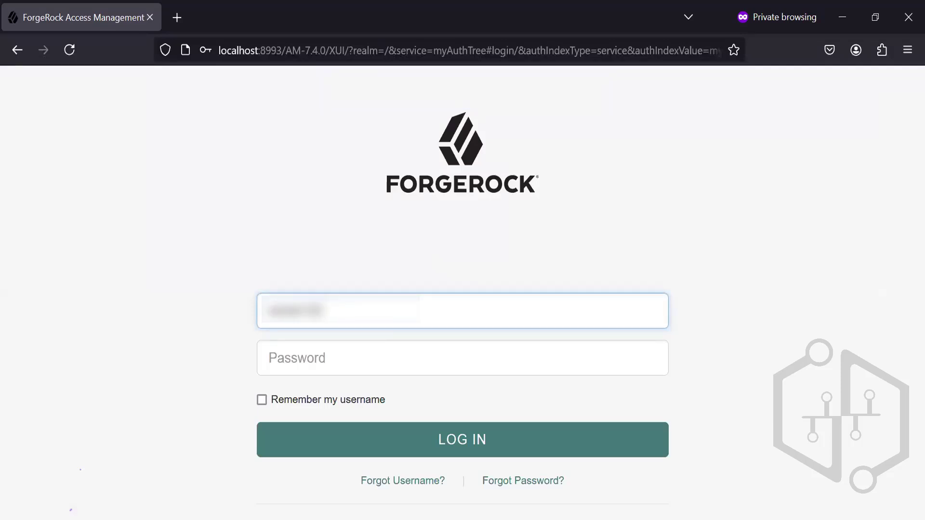
# Step: Enter the account password, clearing the mistyped attempt first, and submit the login form
pyautogui.press('Tab')
pyautogui.write('****')
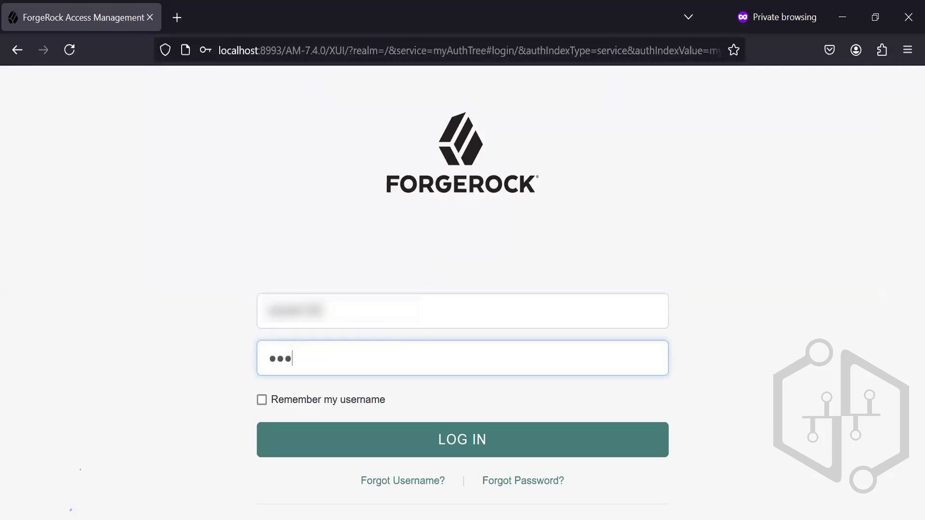
pyautogui.press('BackSpace')
pyautogui.press('BackSpace')
pyautogui.press('BackSpace')
pyautogui.press('BackSpace')
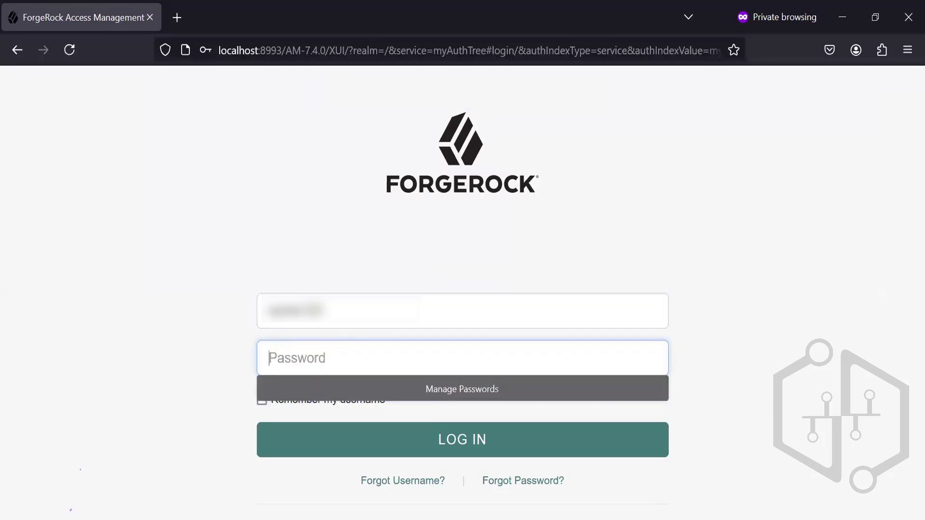
pyautogui.write('********')
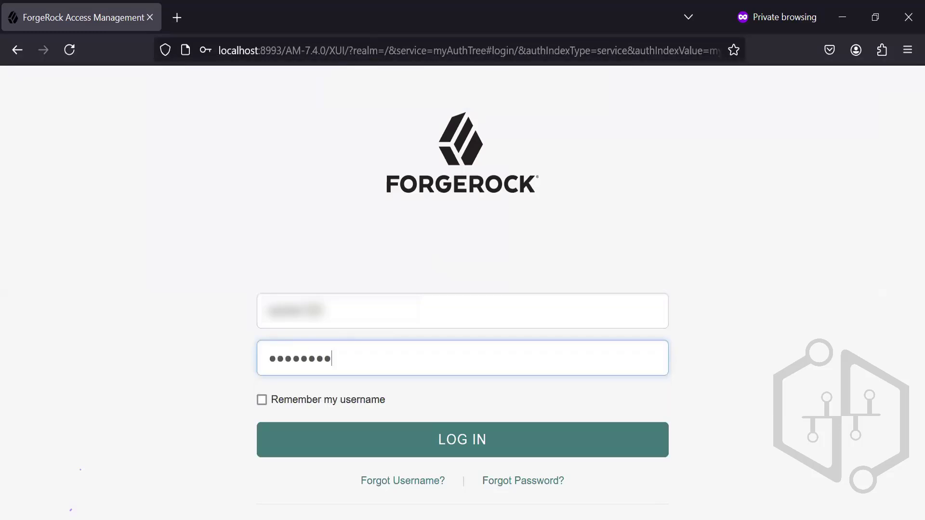
pyautogui.write('*****')
pyautogui.click(407, 434)
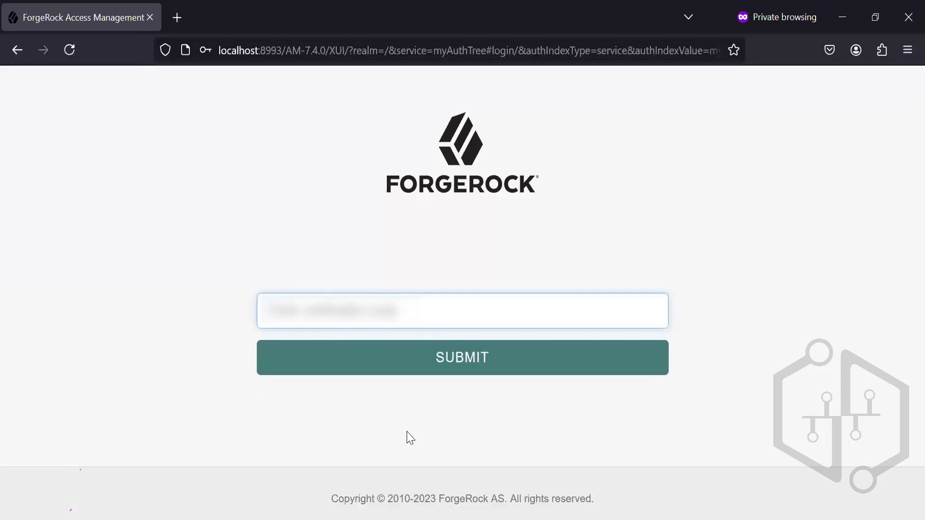
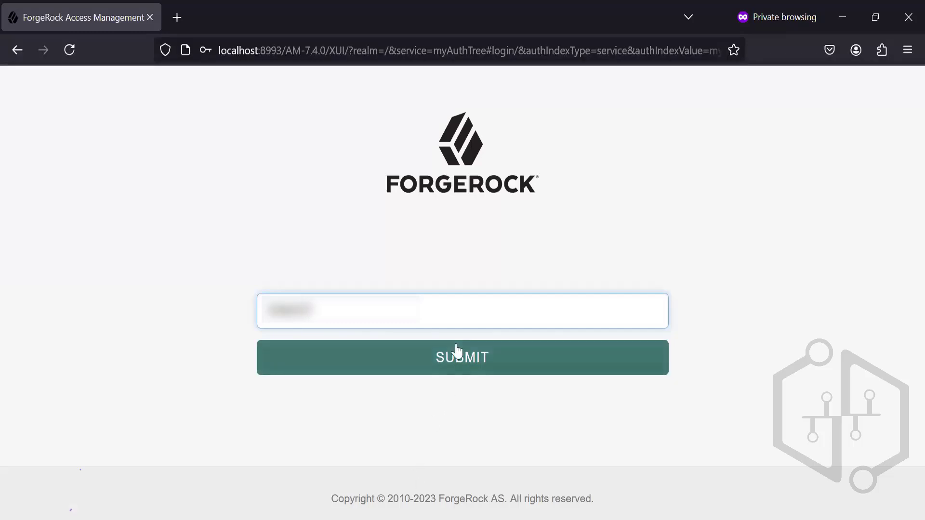
# Step: Enter the verification code from the authenticator app and submit it to complete the login
pyautogui.click(436, 362)
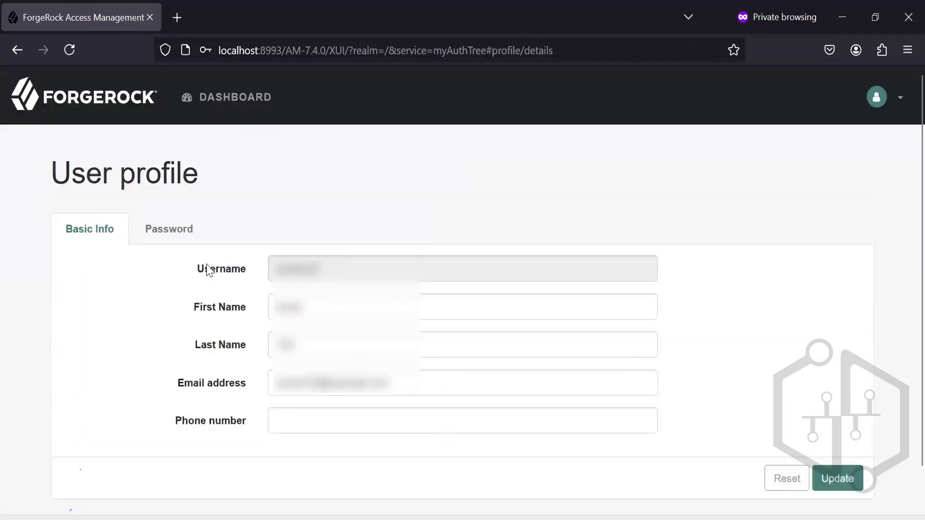
# Step: Enable multi-factor authentication using OATH in the dashboard's Oath Device settings and save the change
pyautogui.click(228, 103)
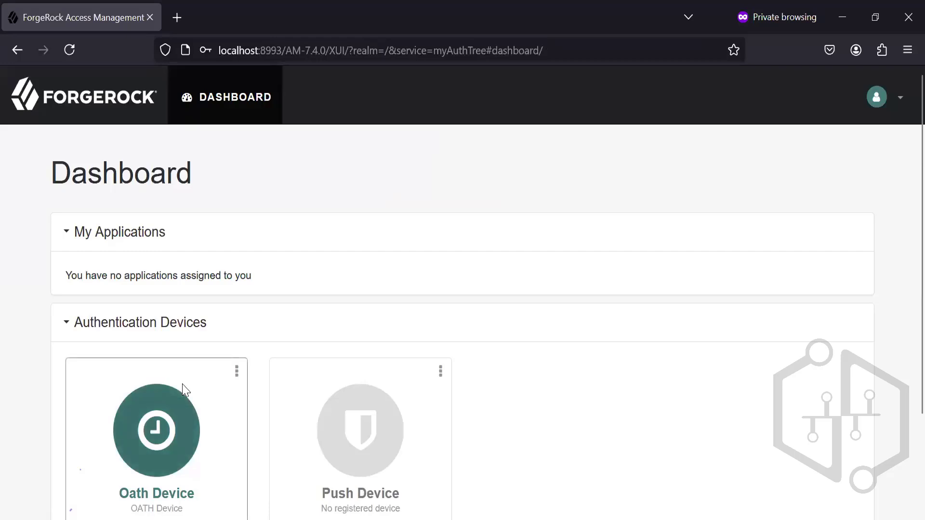
pyautogui.click(236, 380)
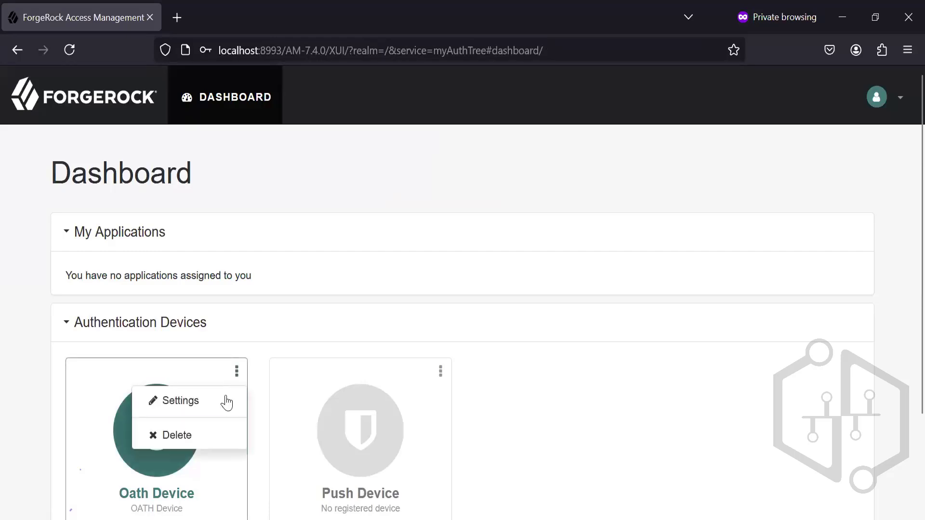
pyautogui.click(222, 400)
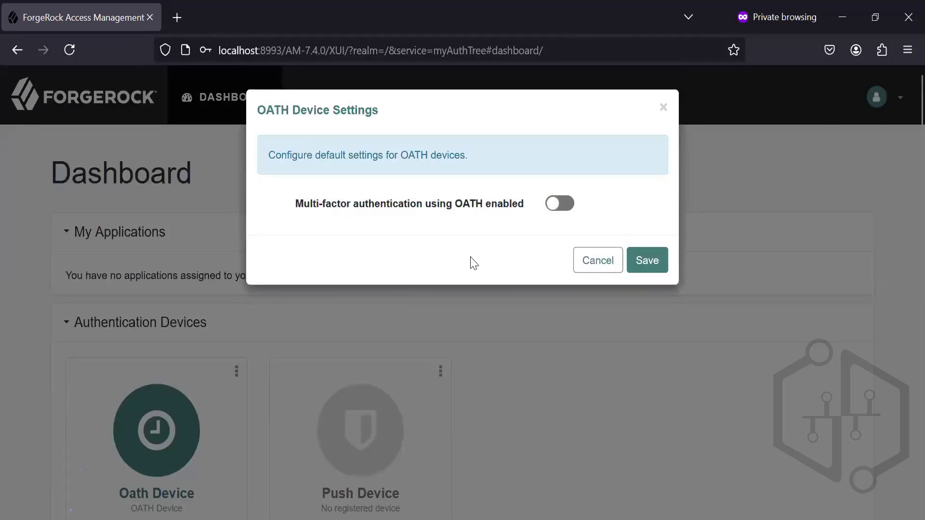
pyautogui.click(562, 210)
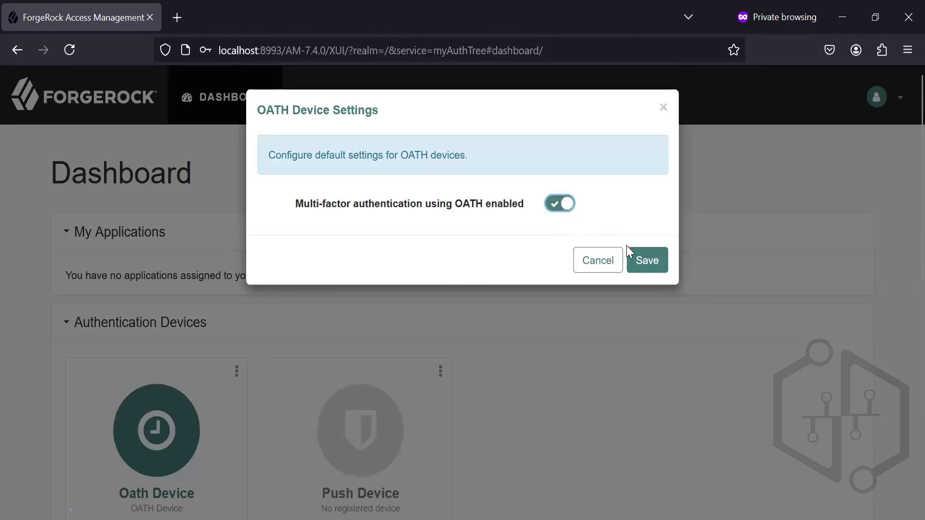
pyautogui.click(639, 262)
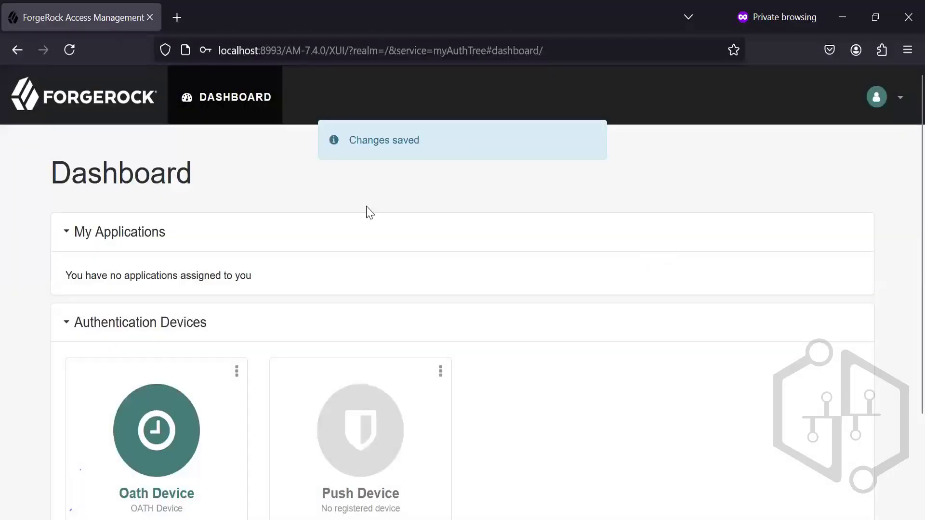
pyautogui.scroll(-3, 903, 337)
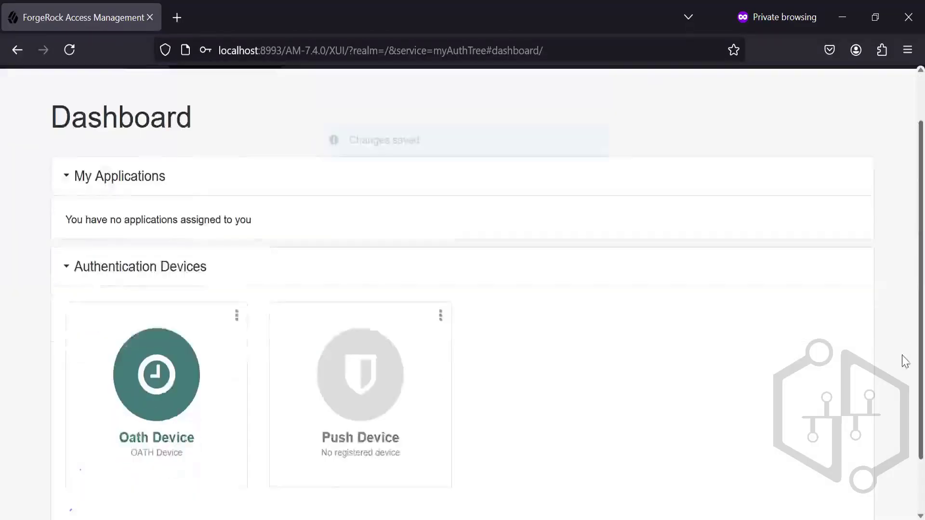
pyautogui.scroll(3, 903, 371)
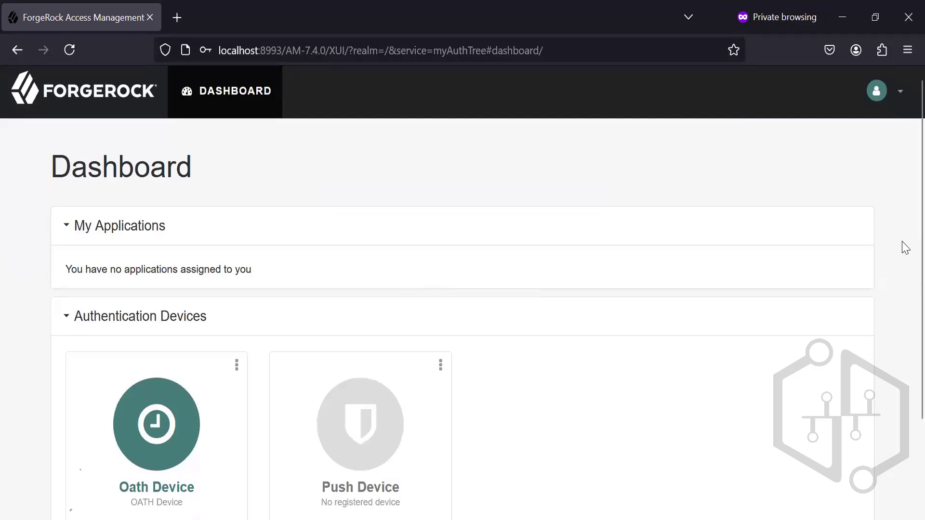
pyautogui.scroll(-3, 903, 309)
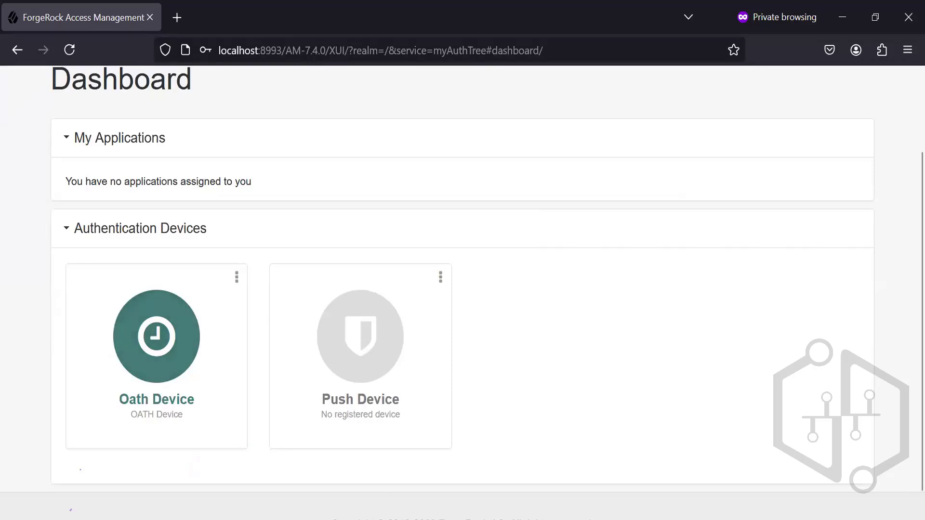
# Step: Switch to the browser window with the ForgeRock admin console and open the Top Level Realm's Authentication Settings
pyautogui.moveTo(374, 519)
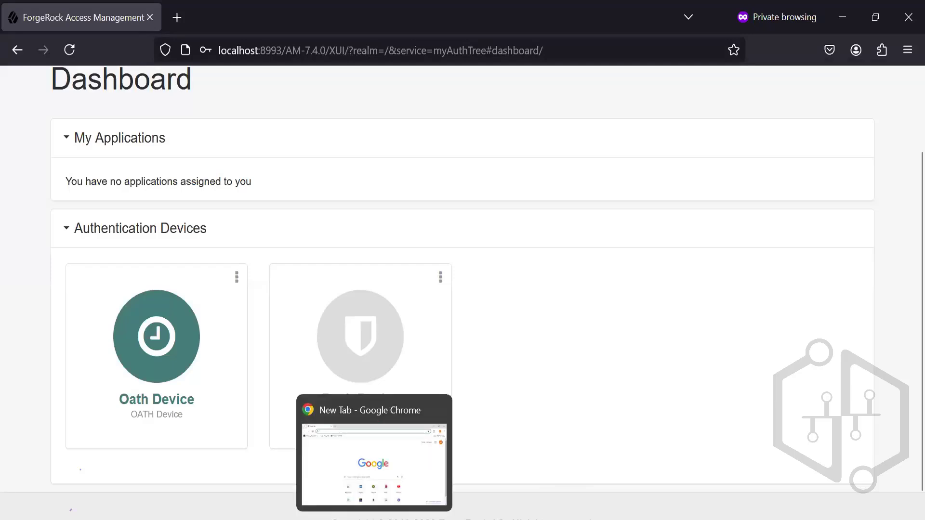
pyautogui.moveTo(501, 519)
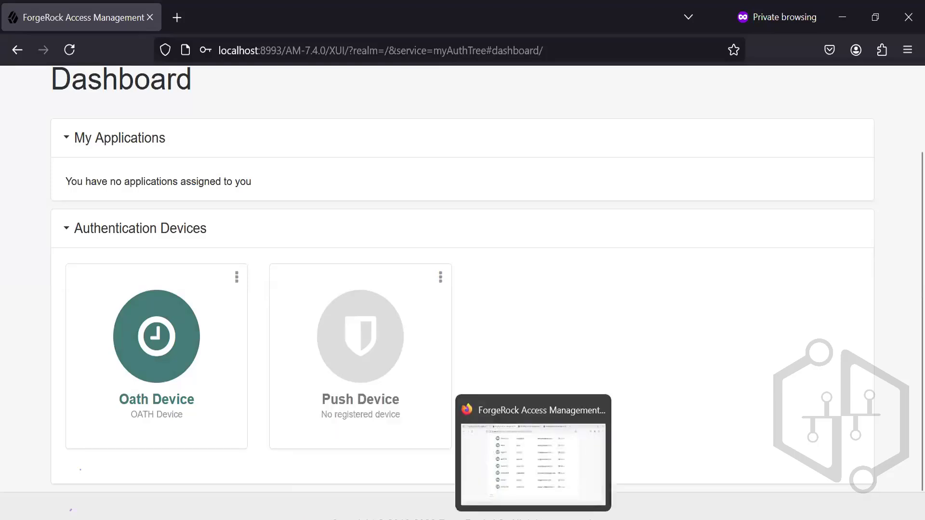
pyautogui.click(529, 488)
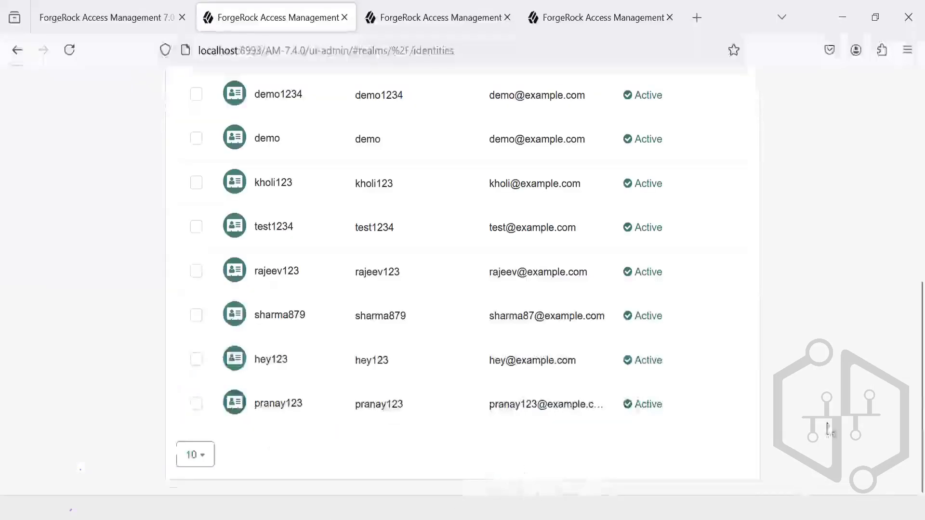
pyautogui.scroll(5, 904, 261)
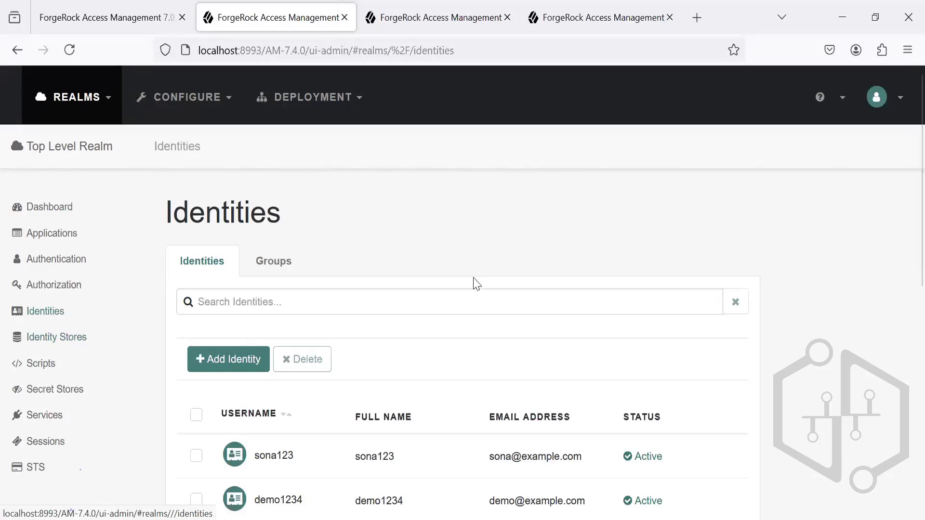
pyautogui.moveTo(905, 250); pyautogui.dragTo(902, 299)
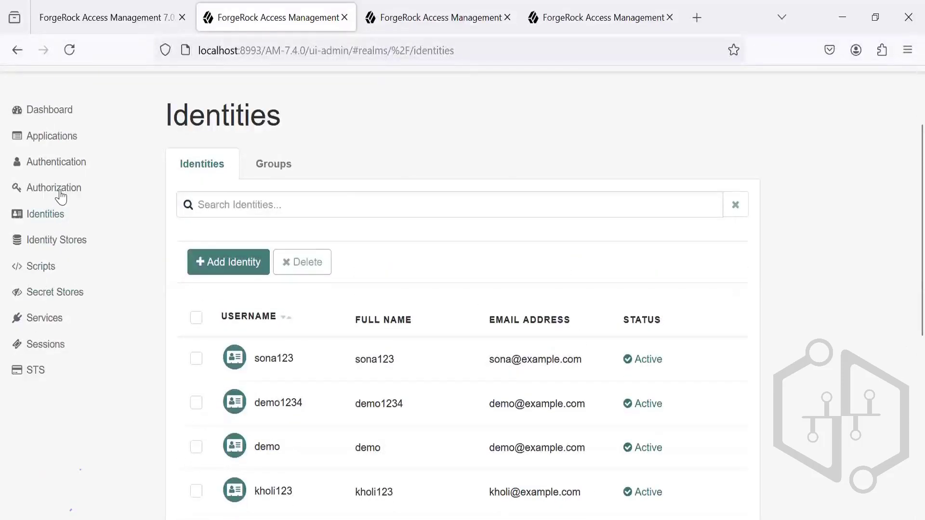
pyautogui.click(65, 171)
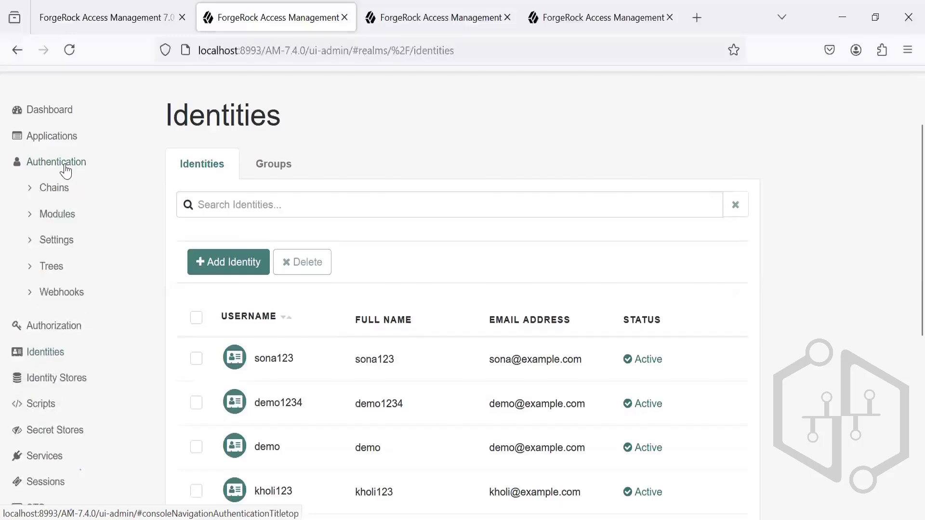
pyautogui.click(62, 248)
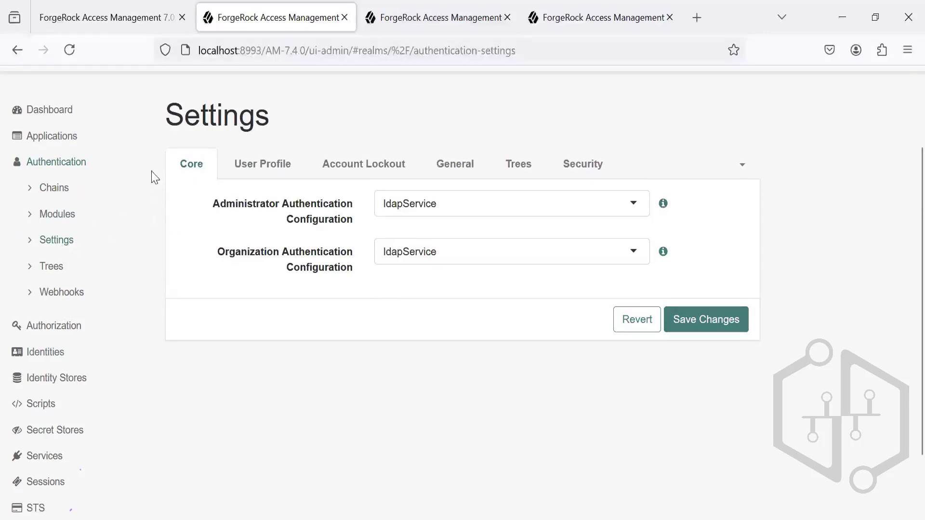
# Step: Examine the User Profile and Account Lockout authentication settings, including the help for lockout mode, count and interval, and open the General settings
pyautogui.click(260, 170)
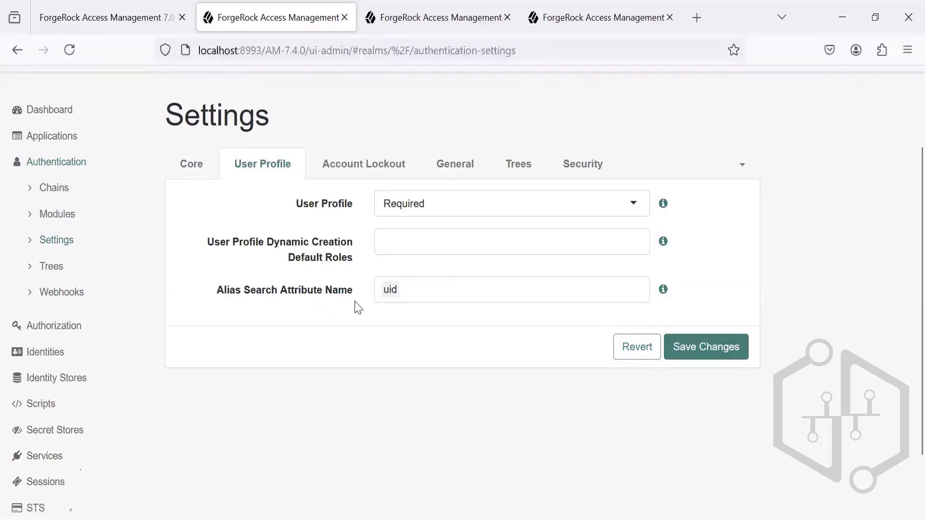
pyautogui.click(444, 287)
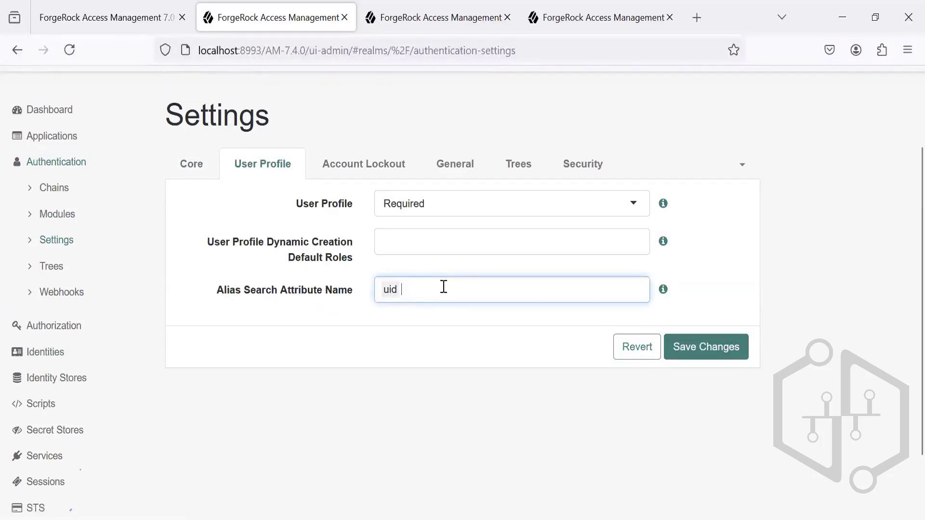
pyautogui.click(360, 174)
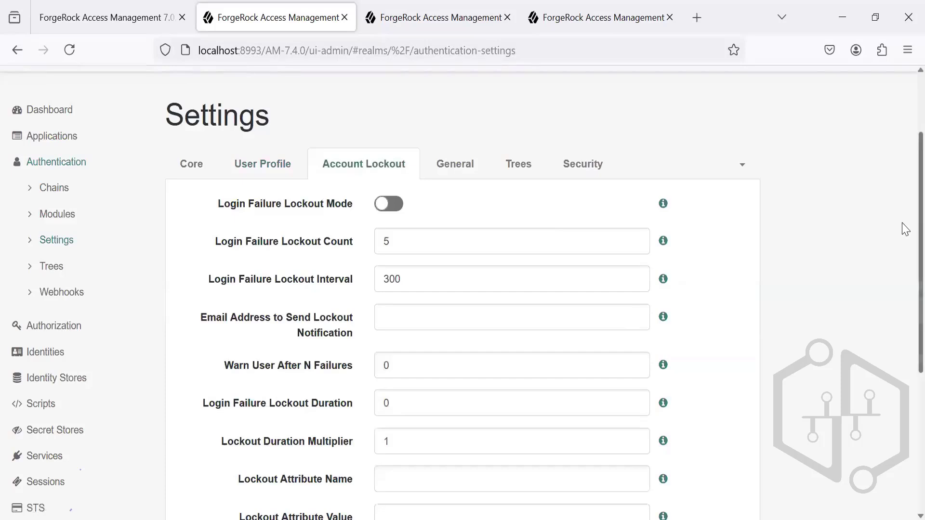
pyautogui.scroll(-1, 902, 244)
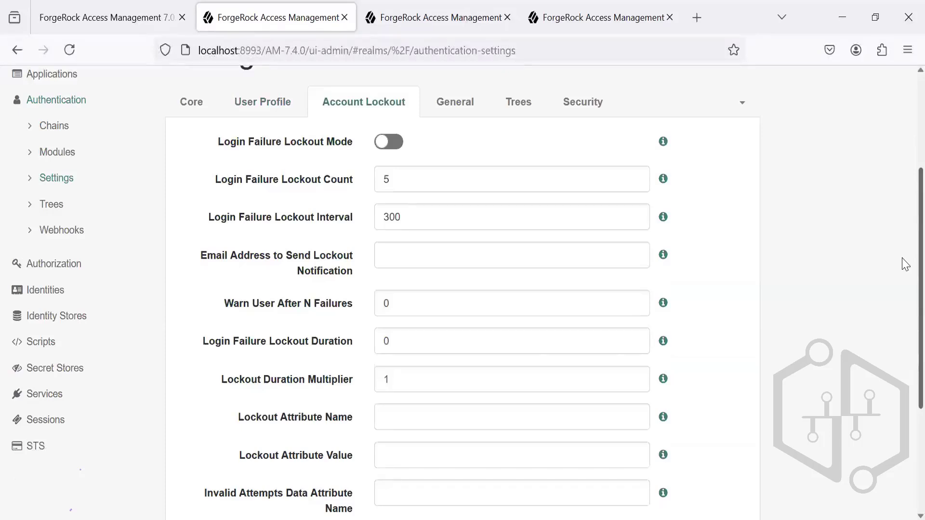
pyautogui.scroll(-2, 905, 318)
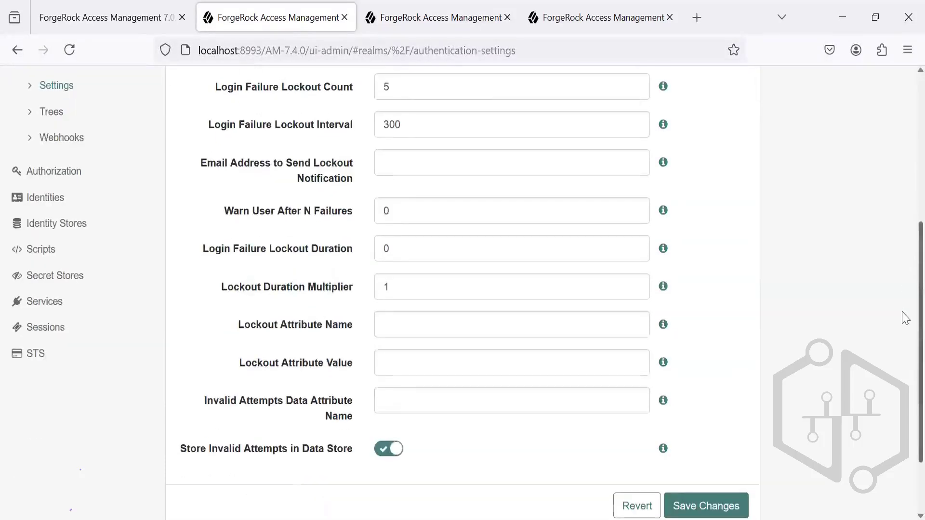
pyautogui.scroll(2, 904, 310)
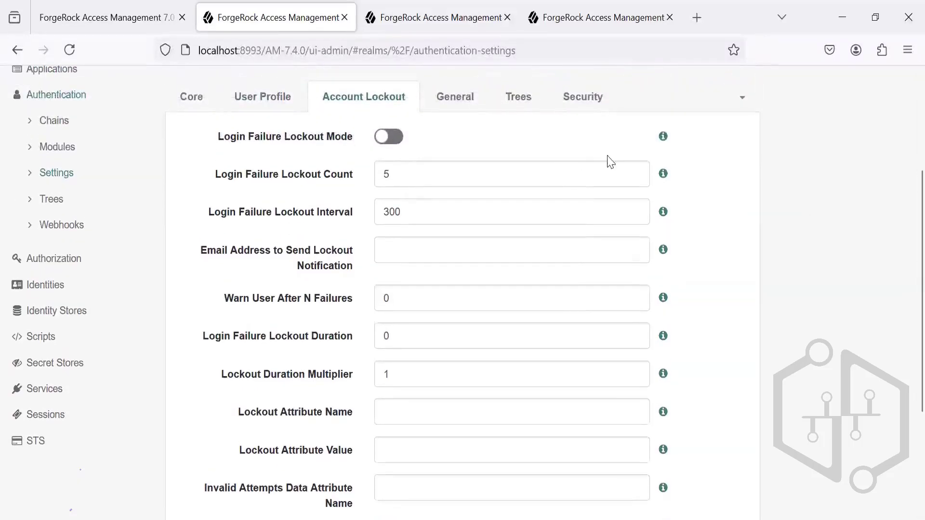
pyautogui.moveTo(667, 142)
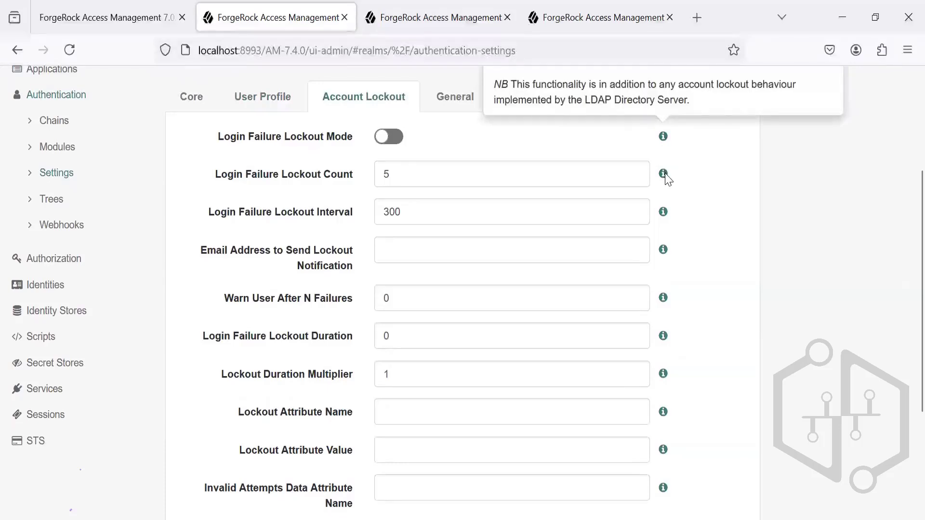
pyautogui.moveTo(667, 177)
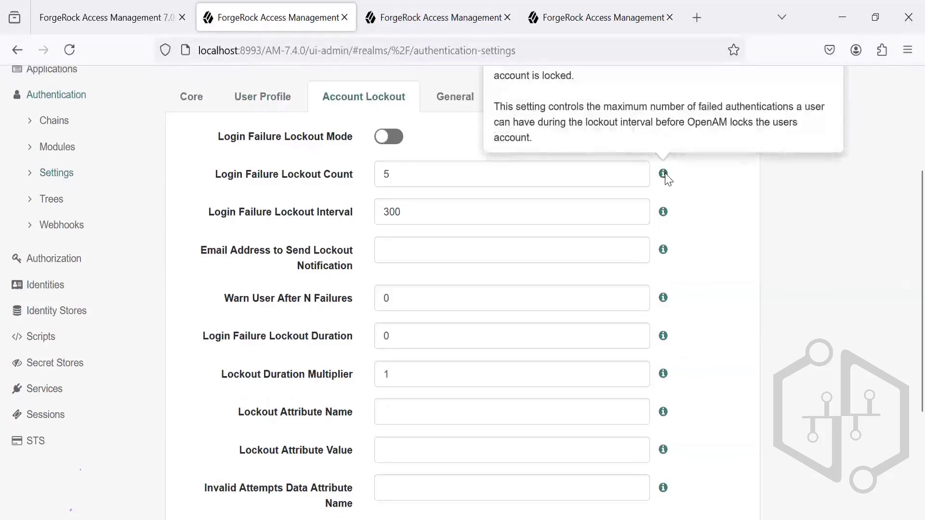
pyautogui.moveTo(668, 222)
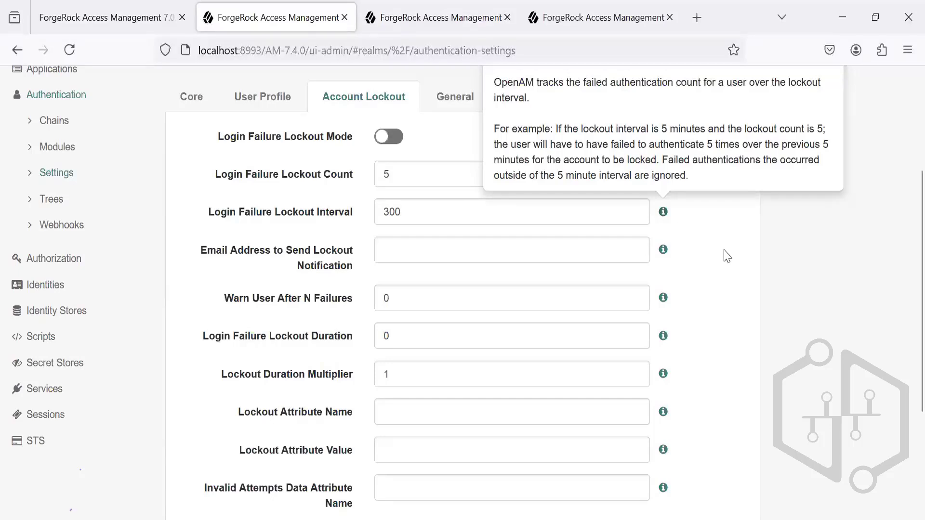
pyautogui.click(460, 104)
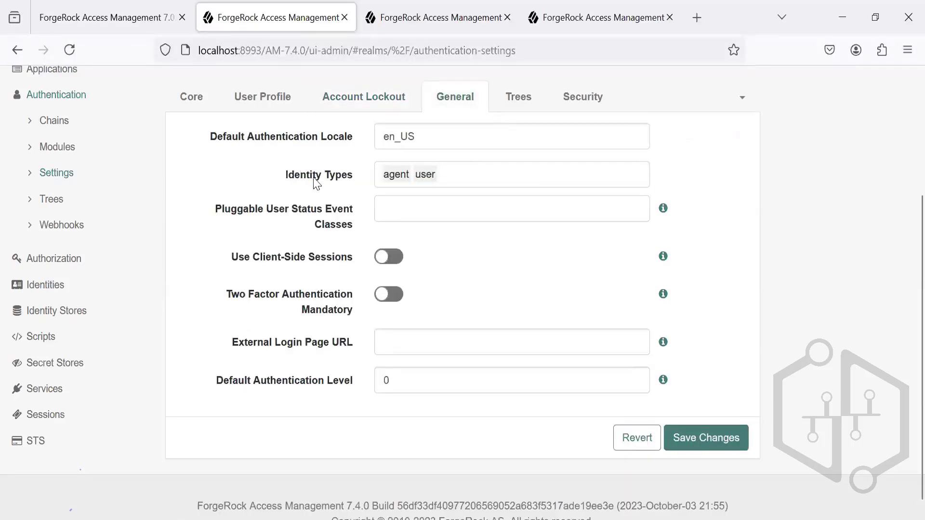
# Step: Review the realm's Trees, Security and Post Authentication Processing authentication settings
pyautogui.click(524, 108)
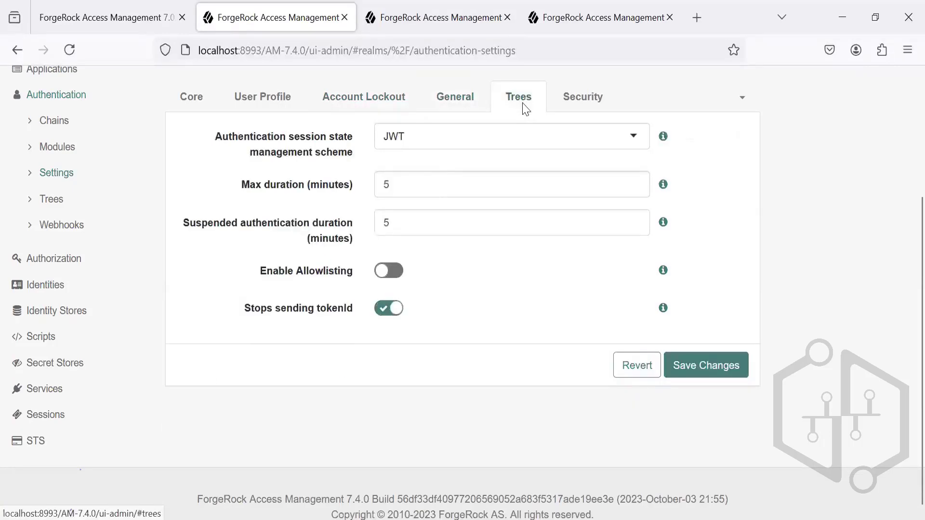
pyautogui.click(611, 95)
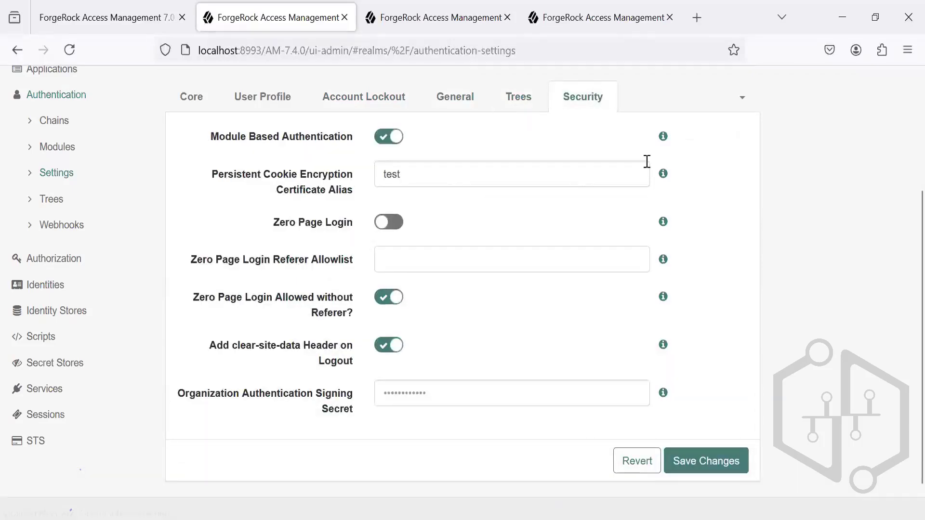
pyautogui.click(743, 99)
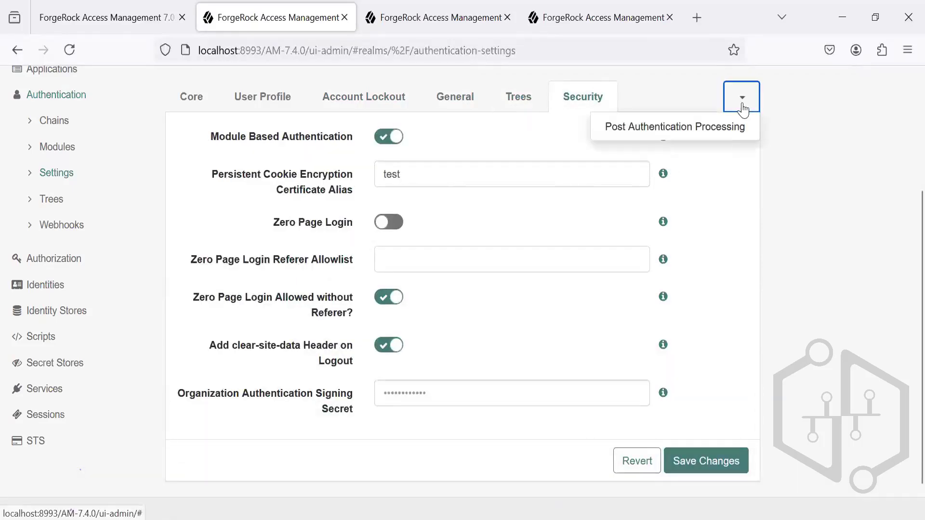
pyautogui.click(728, 129)
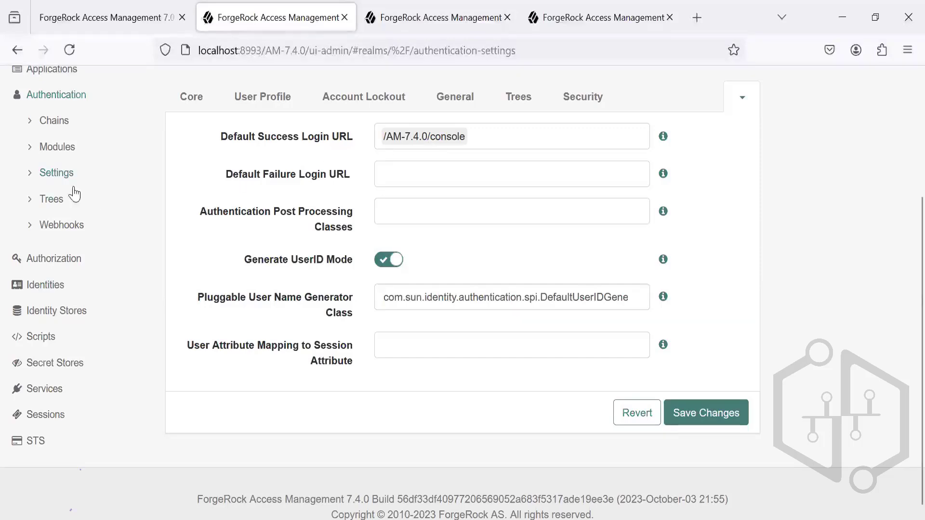
# Step: Look through the realm's authentication trees, view the HmacOneTimePassword tree and return to the tree list
pyautogui.click(52, 202)
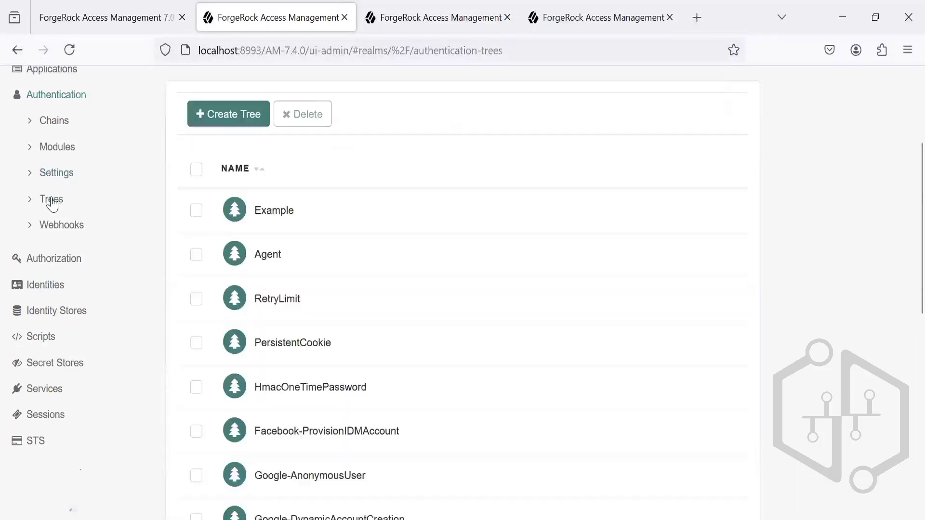
pyautogui.click(57, 177)
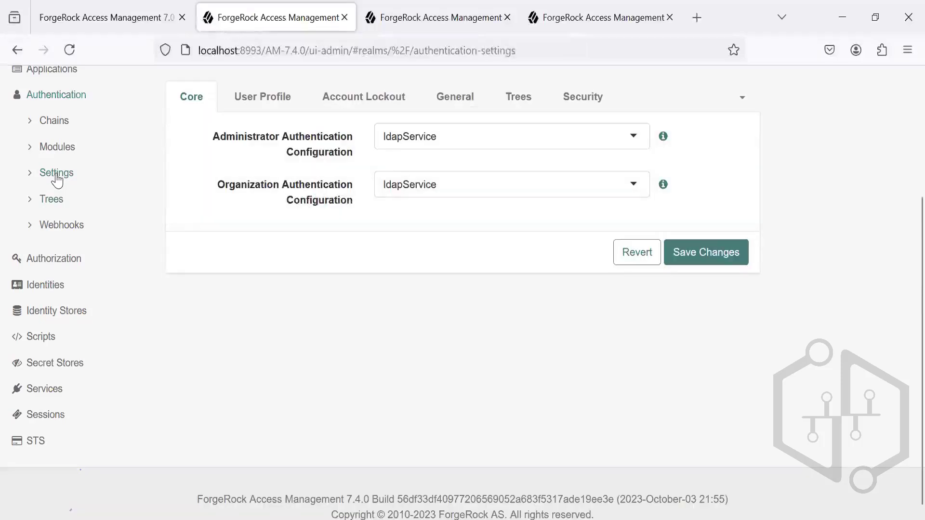
pyautogui.click(60, 204)
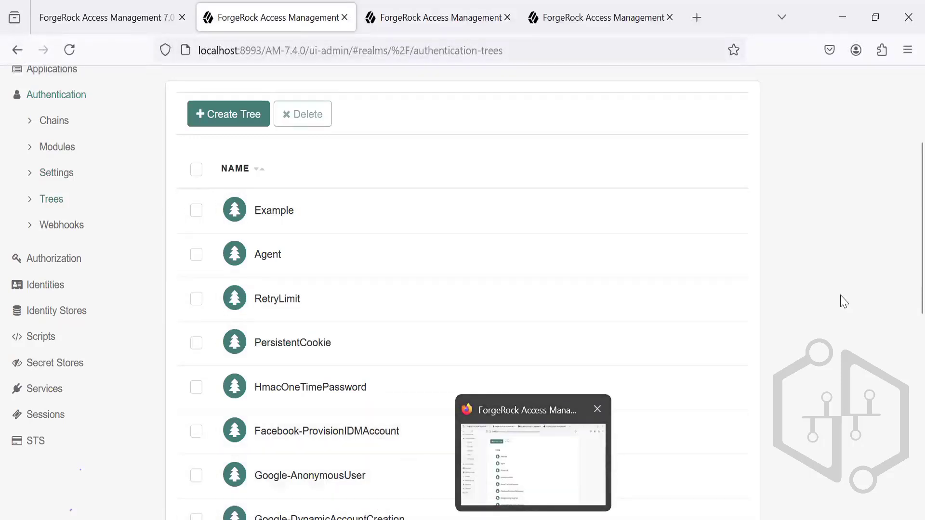
pyautogui.scroll(-8, 905, 364)
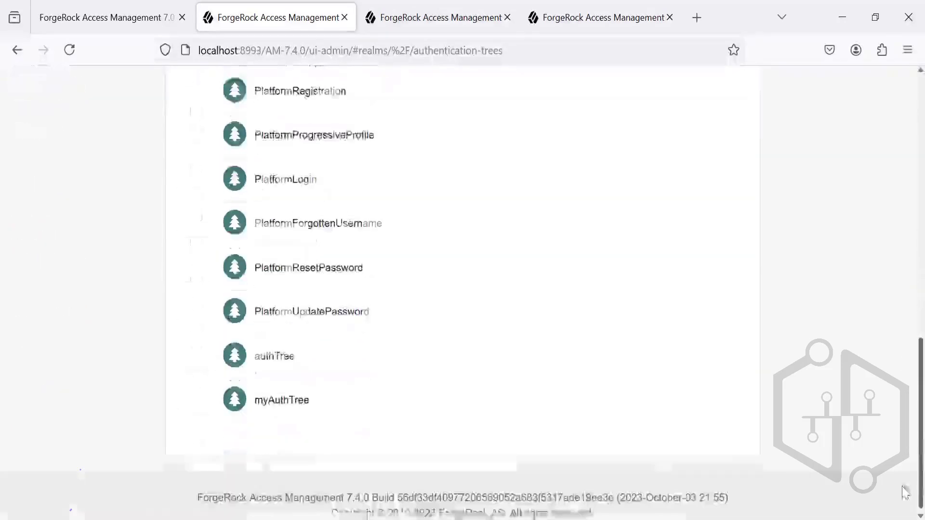
pyautogui.scroll(6, 903, 372)
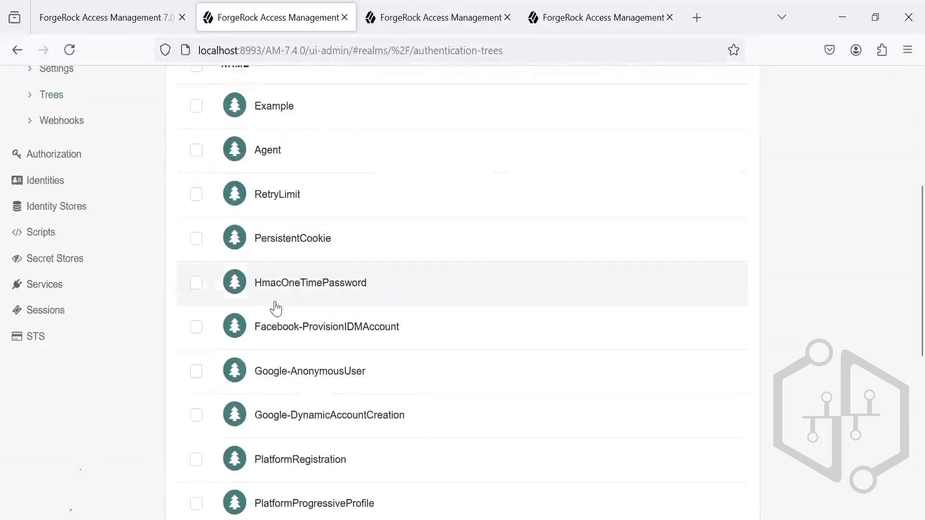
pyautogui.click(340, 284)
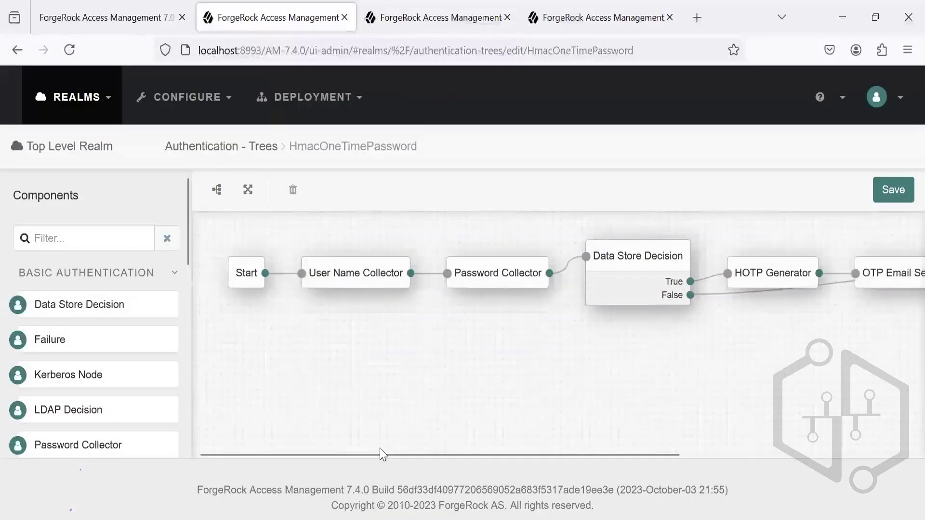
pyautogui.click(12, 57)
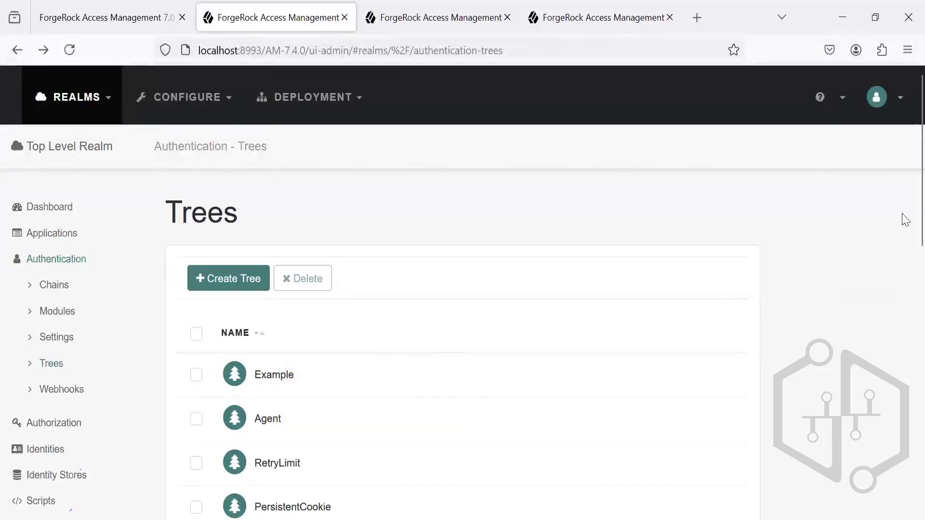
# Step: Open myAuthTree in the tree editor and look through the available Basic Authentication components
pyautogui.scroll(-6, 902, 310)
pyautogui.scroll(-5, 903, 366)
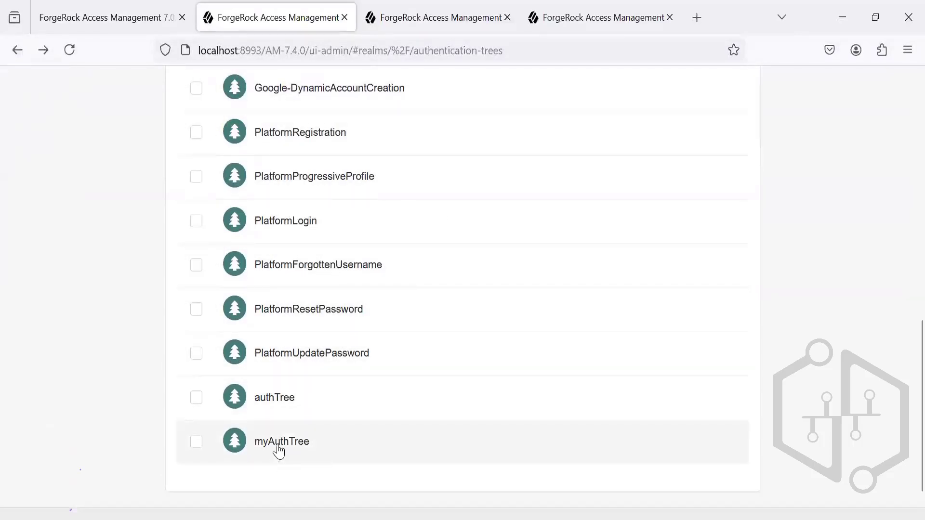
pyautogui.click(279, 446)
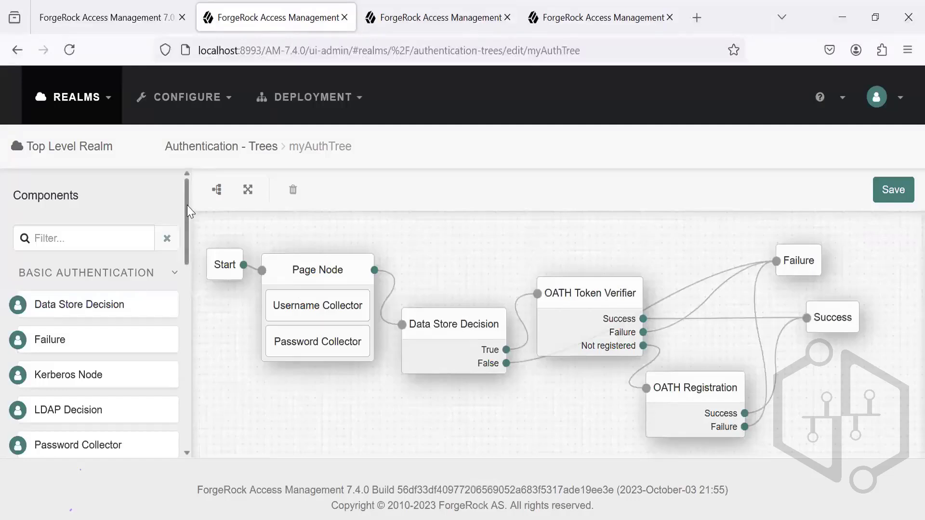
pyautogui.scroll(-5, 188, 227)
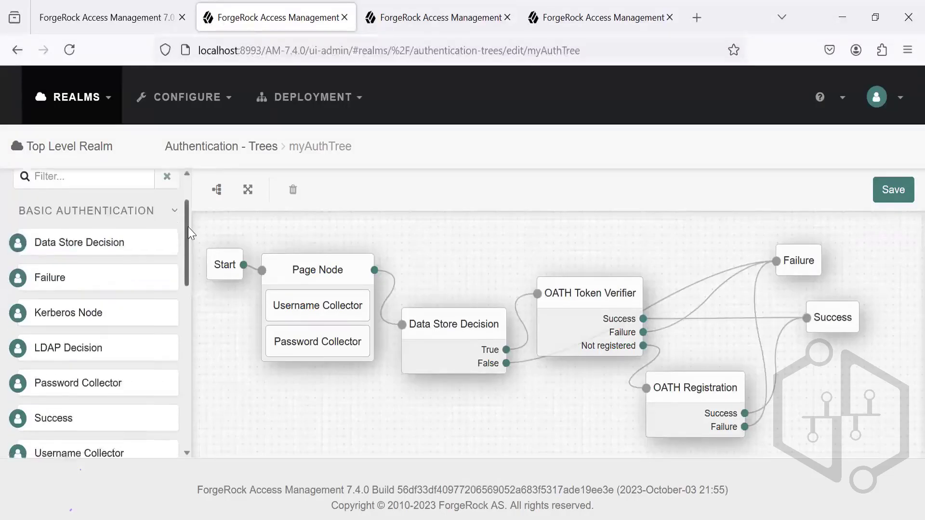
pyautogui.moveTo(190, 273)
pyautogui.mouseDown()
pyautogui.moveTo(189, 344)
pyautogui.moveTo(182, 208)
pyautogui.moveTo(188, 258)
pyautogui.mouseUp()
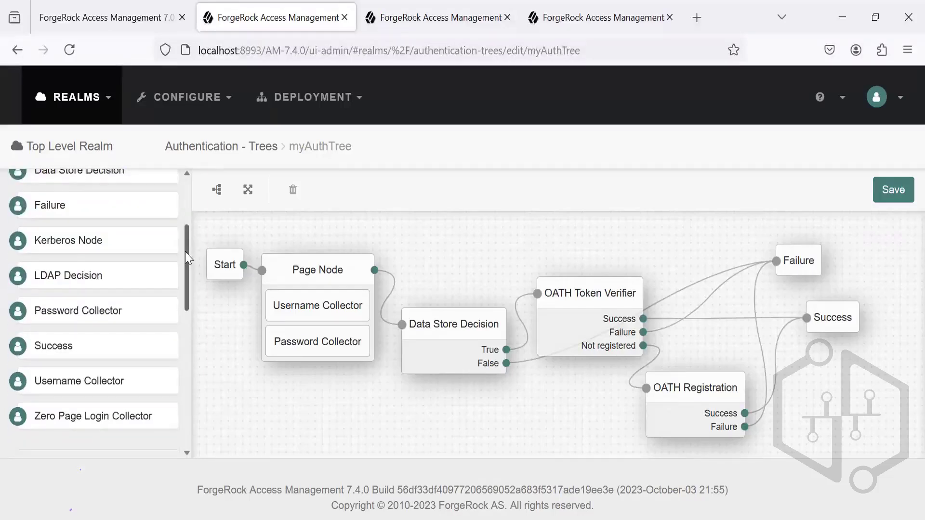
pyautogui.click(182, 217)
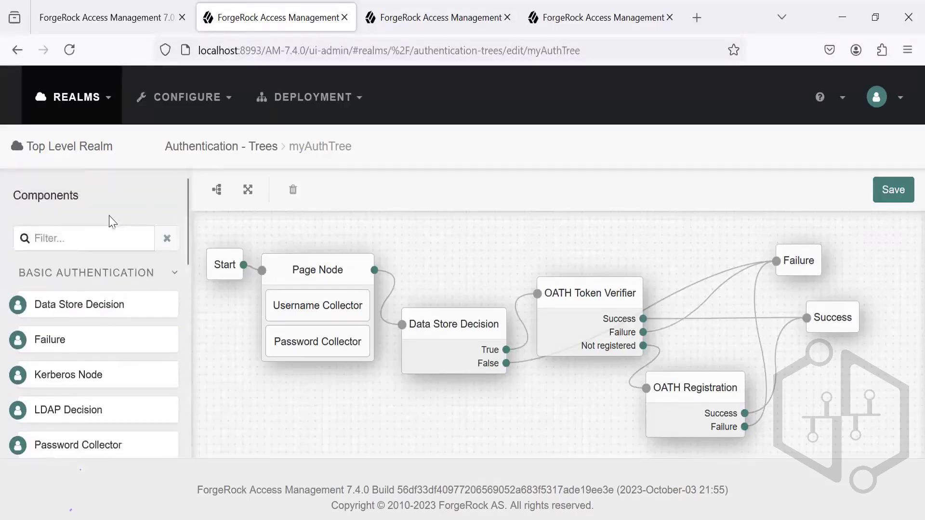
# Step: Filter the components by "inn", add an Inner Tree Evaluator node to myAuthTree and set its tree name to Google-AnonymousUser
pyautogui.click(58, 230)
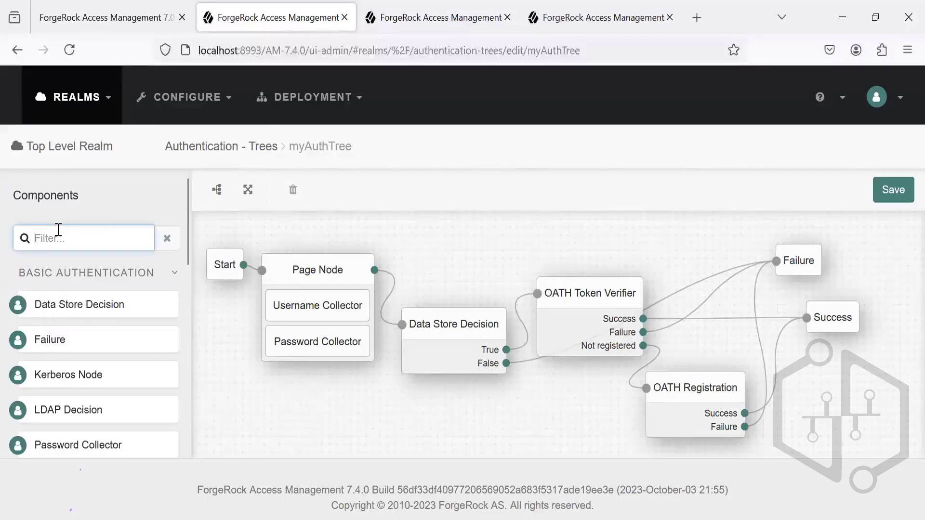
pyautogui.write('i')
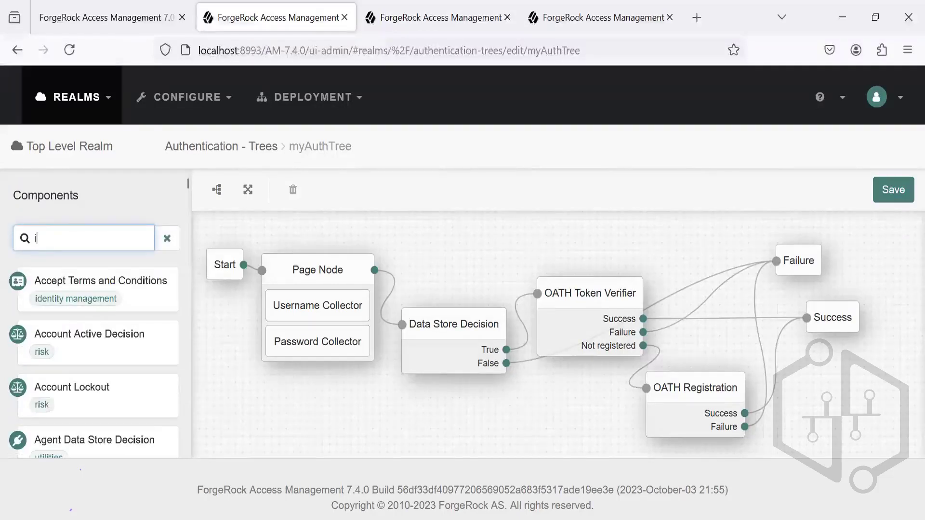
pyautogui.write('nn')
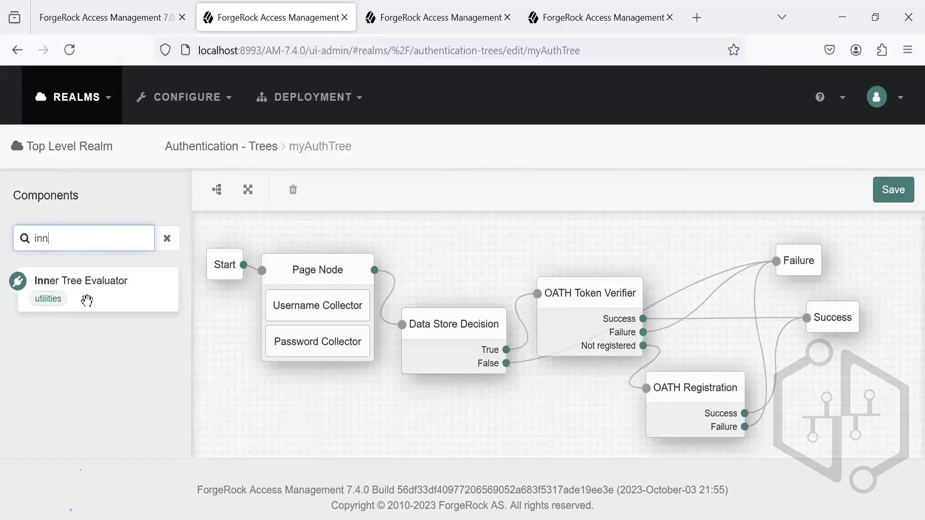
pyautogui.moveTo(84, 299); pyautogui.dragTo(435, 296)
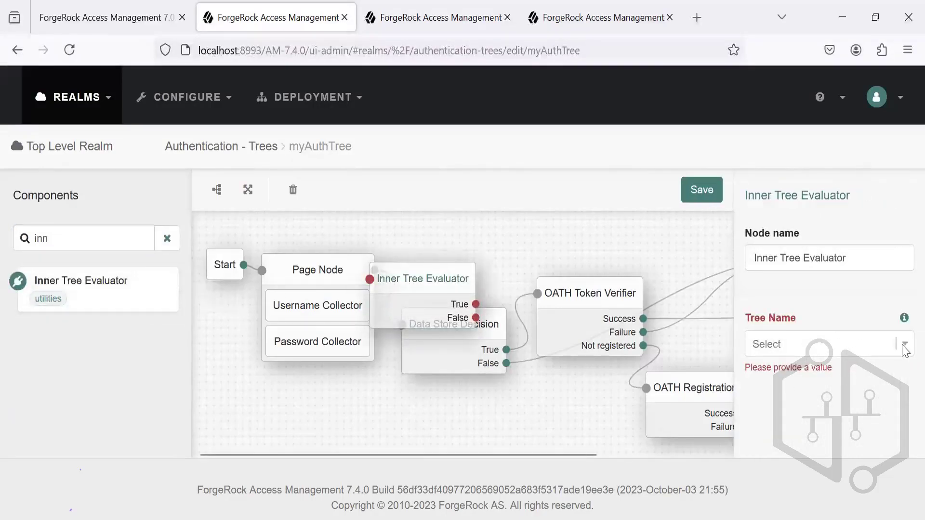
pyautogui.click(905, 347)
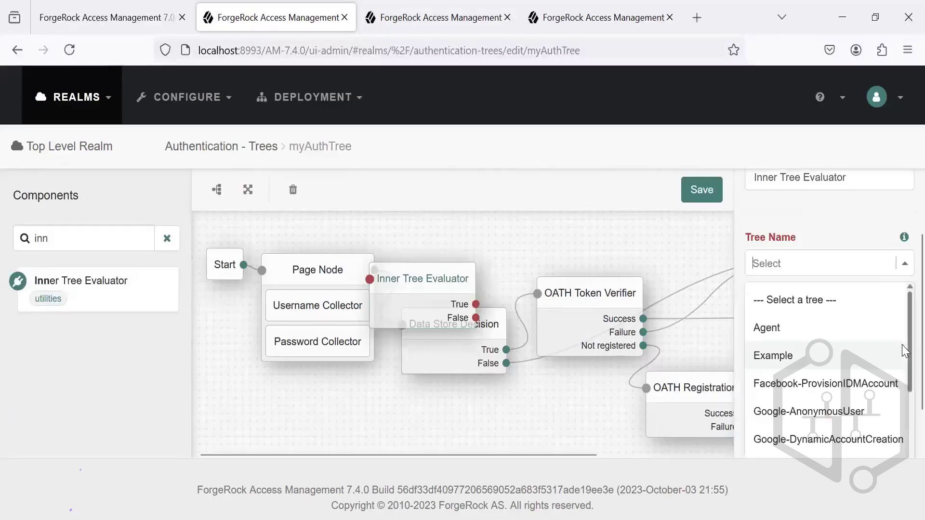
pyautogui.scroll(-1, 903, 351)
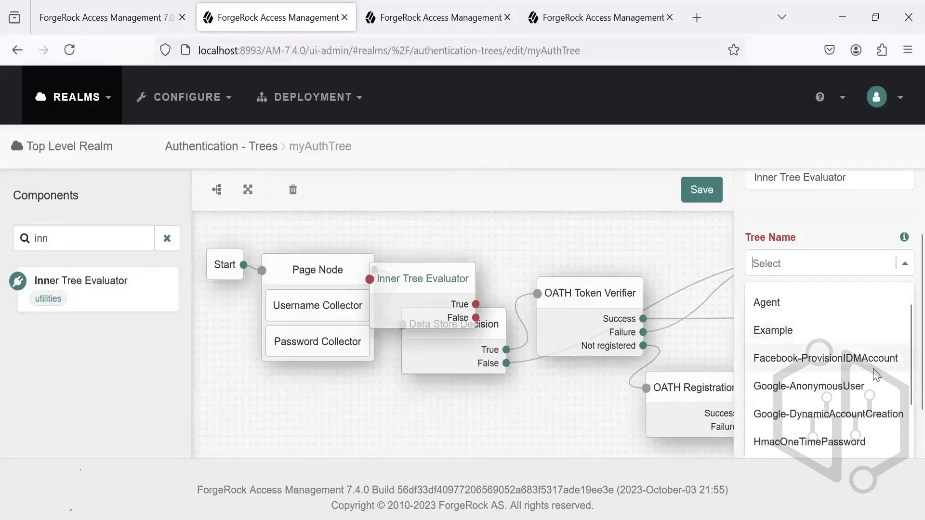
pyautogui.click(861, 385)
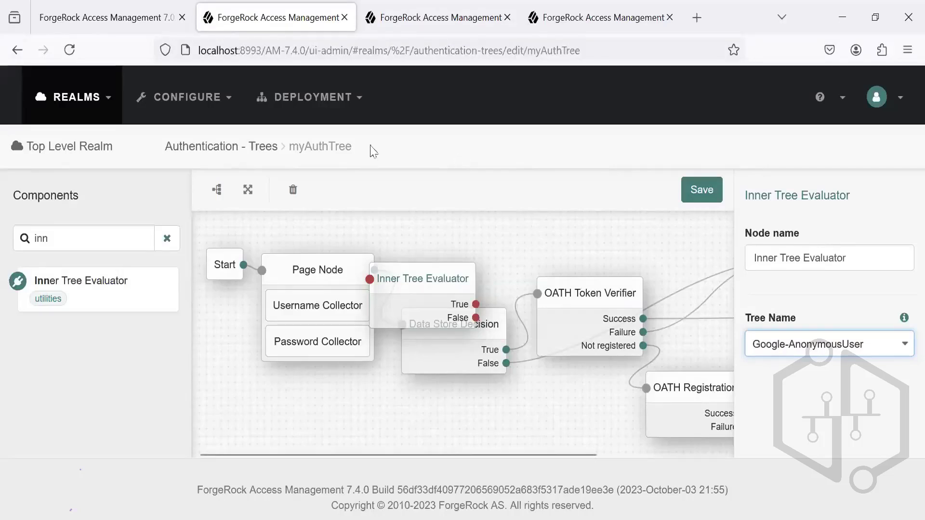
# Step: Leave myAuthTree without saving and open authTree from the tree list to view its node flow
pyautogui.click(227, 144)
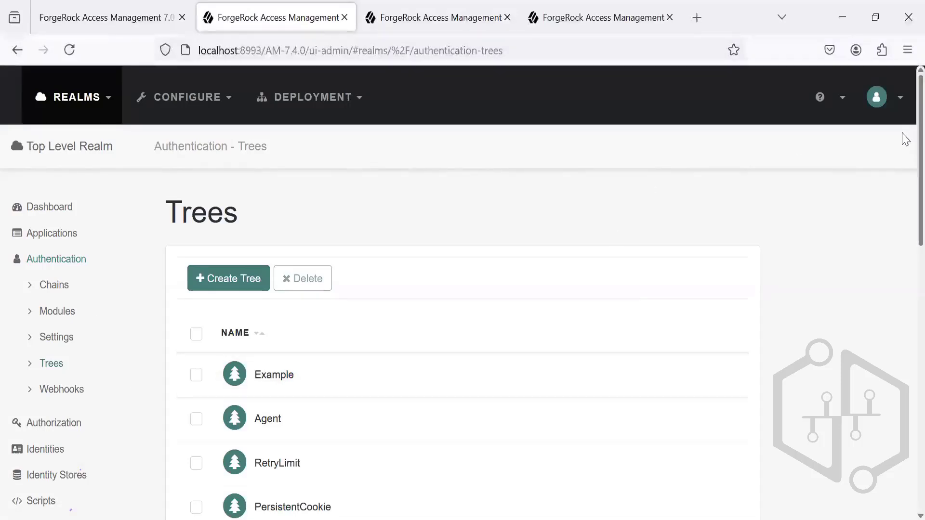
pyautogui.scroll(-1, 904, 406)
pyautogui.scroll(-10, 905, 406)
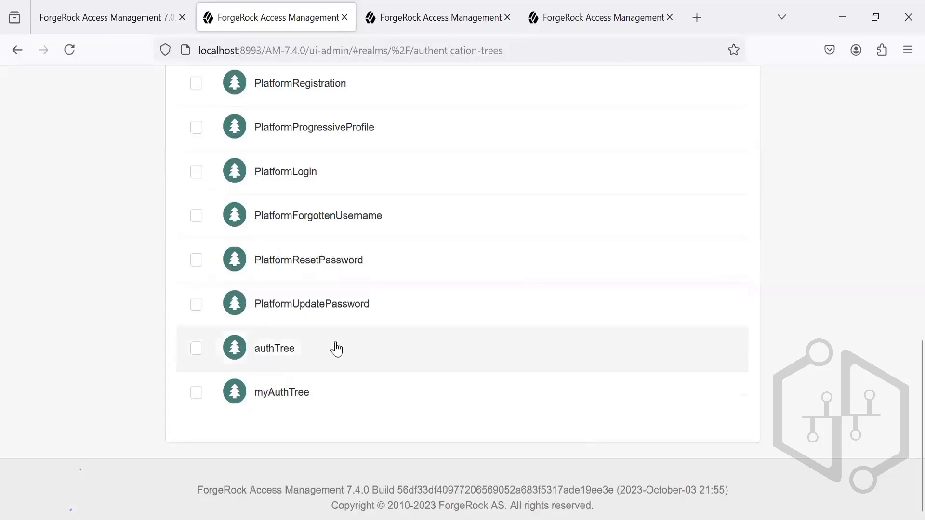
pyautogui.click(275, 350)
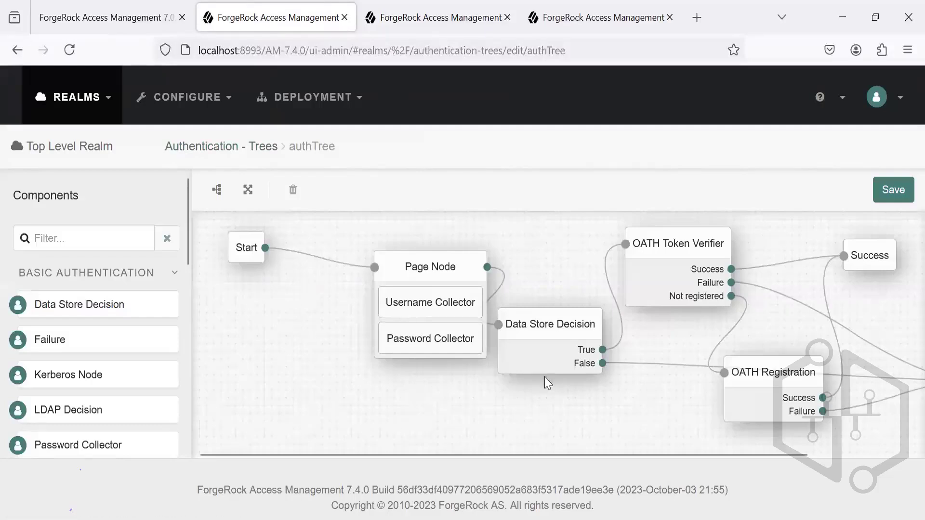
pyautogui.moveTo(674, 455); pyautogui.dragTo(650, 447)
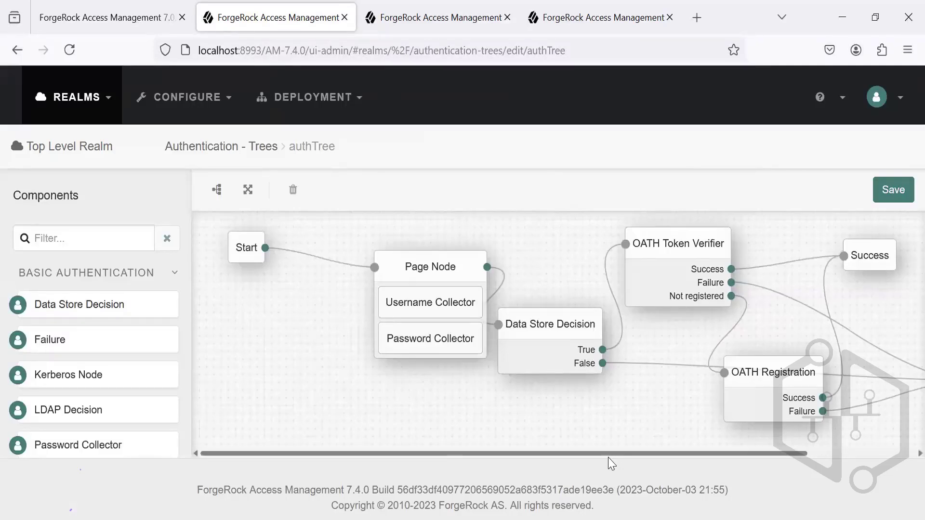
pyautogui.moveTo(608, 456)
pyautogui.mouseDown()
pyautogui.moveTo(772, 437)
pyautogui.moveTo(599, 465)
pyautogui.mouseUp()
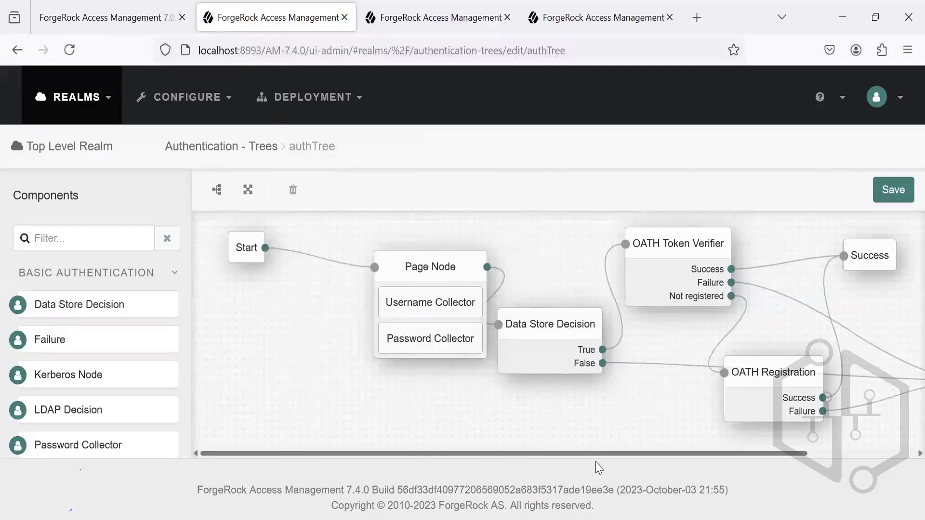